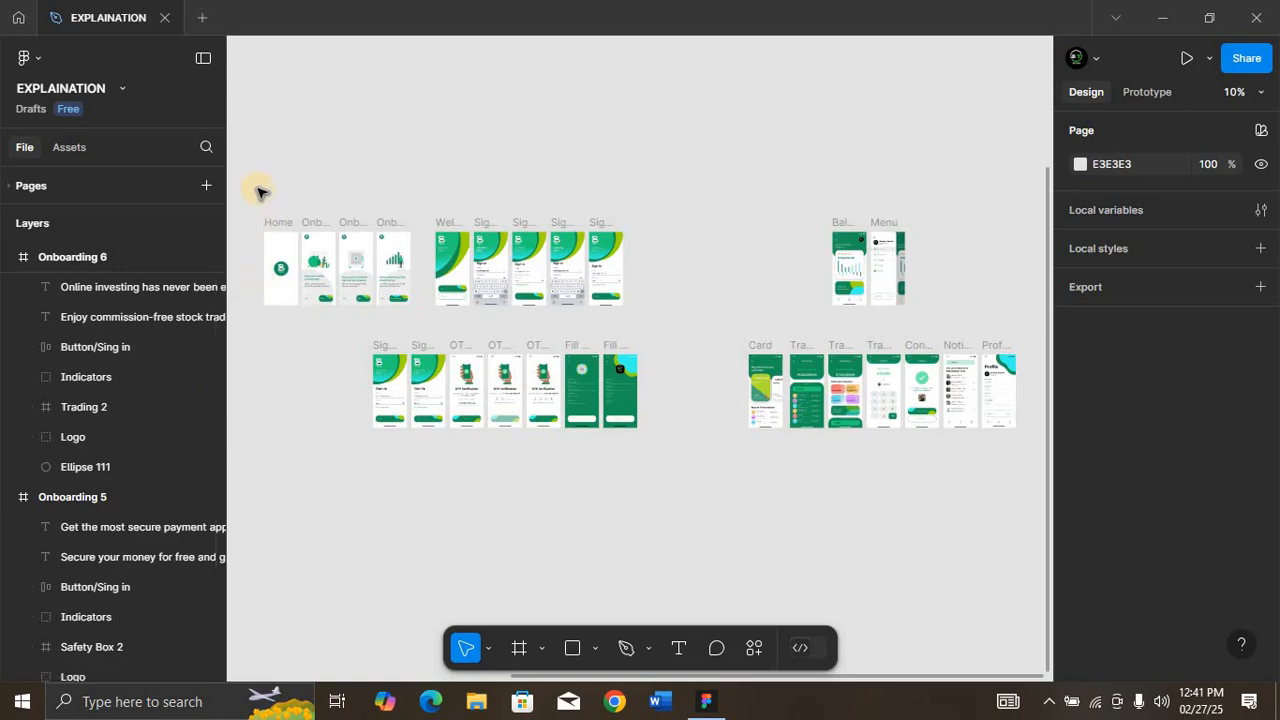
Step: Switch to prototyping mode and zoom in on the Home and Onboarding 4 to 6 frames
{"action": "left_click_drag", "start_coordinate": [250, 201], "coordinate": [423, 323]}
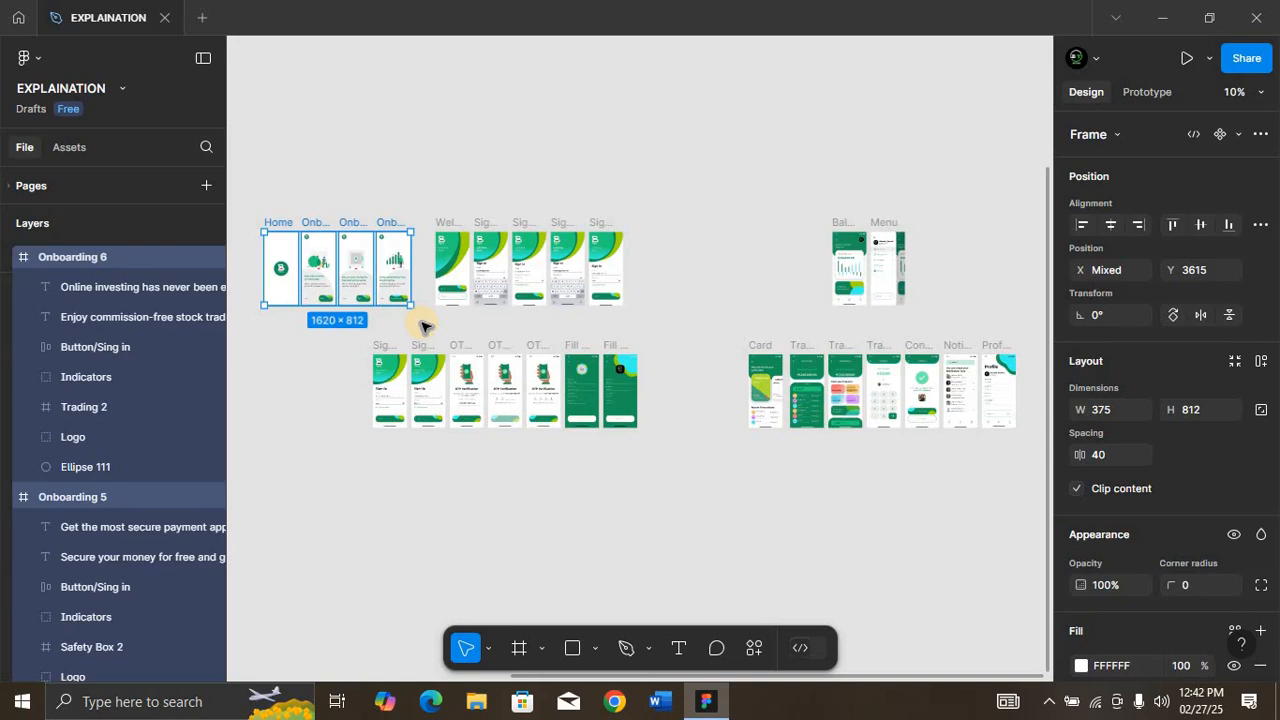
{"action": "key", "text": "ctrl+a"}
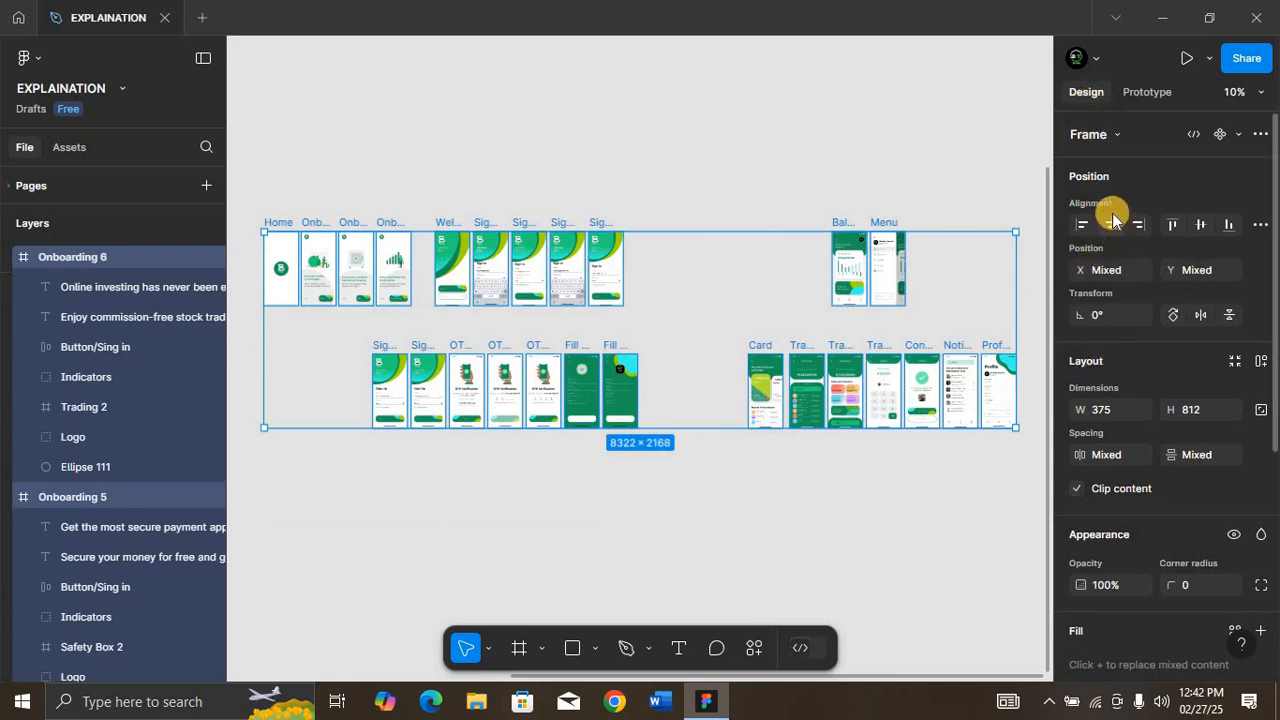
{"action": "left_click", "coordinate": [1141, 96]}
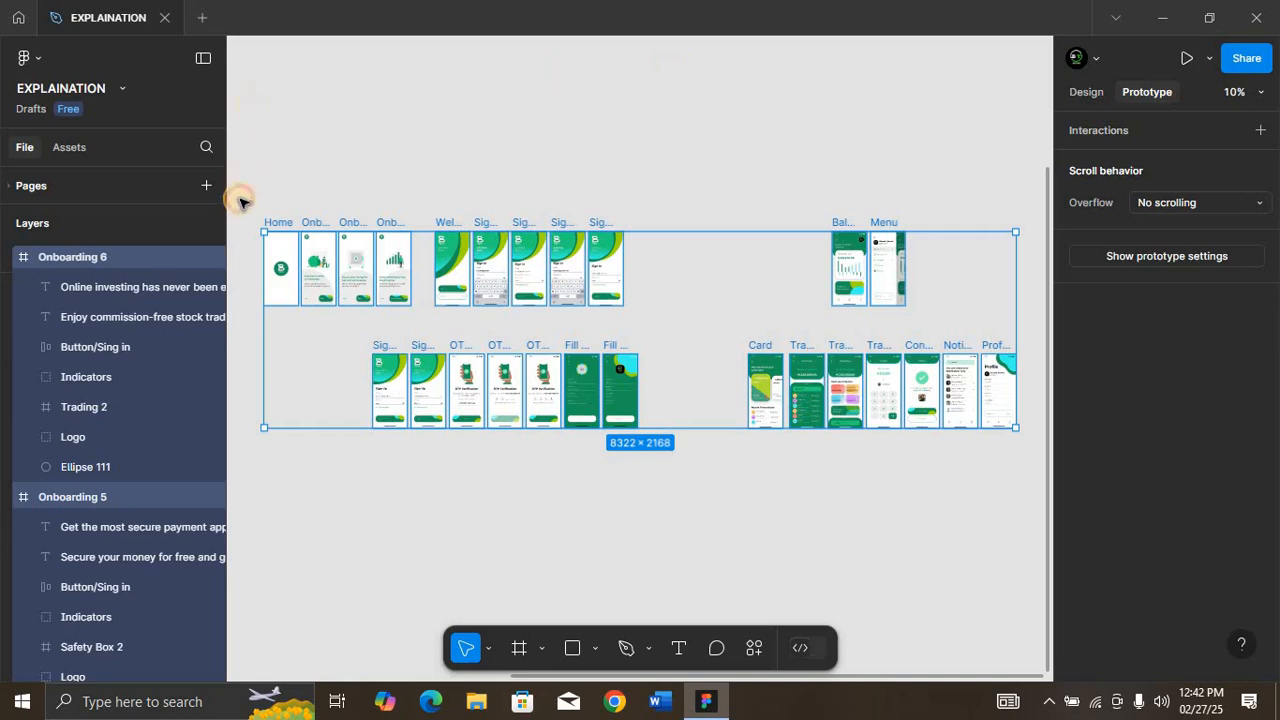
{"action": "key", "text": "shift+2"}
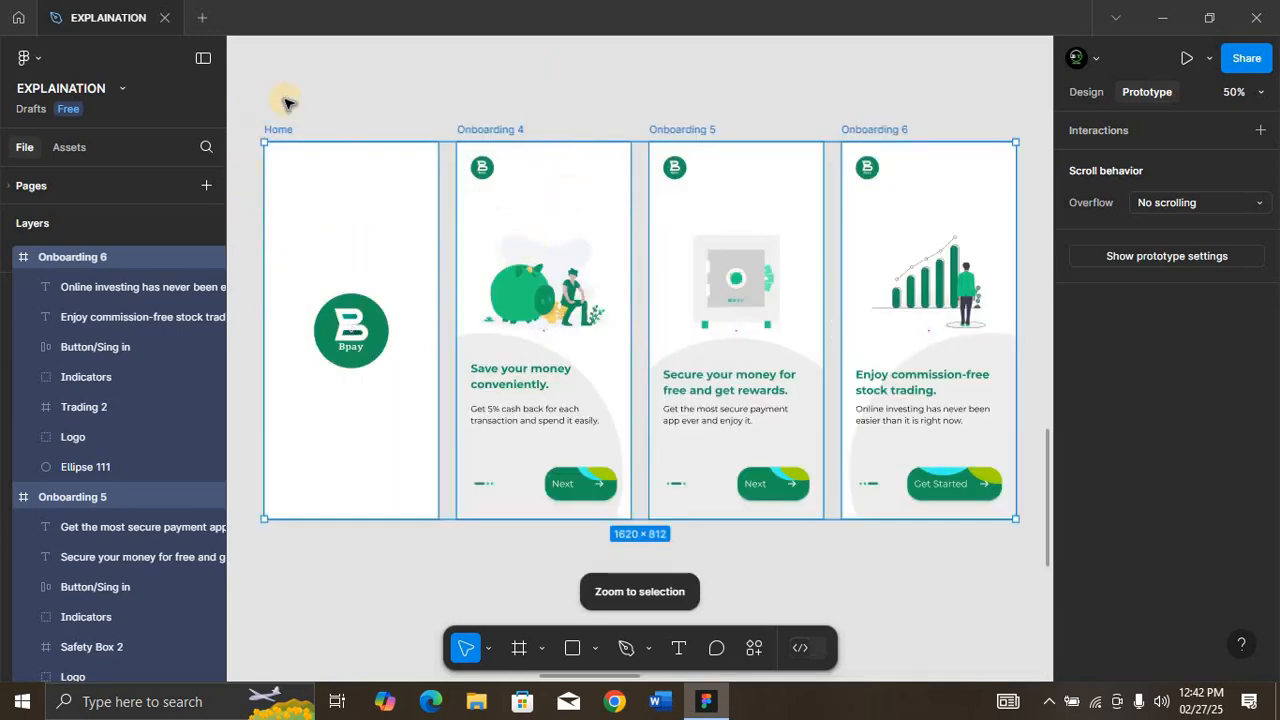
Step: Link the Home frame to Onboarding 4 with an On tap, Navigate to interaction using the Move out animation
{"action": "left_click", "coordinate": [278, 129]}
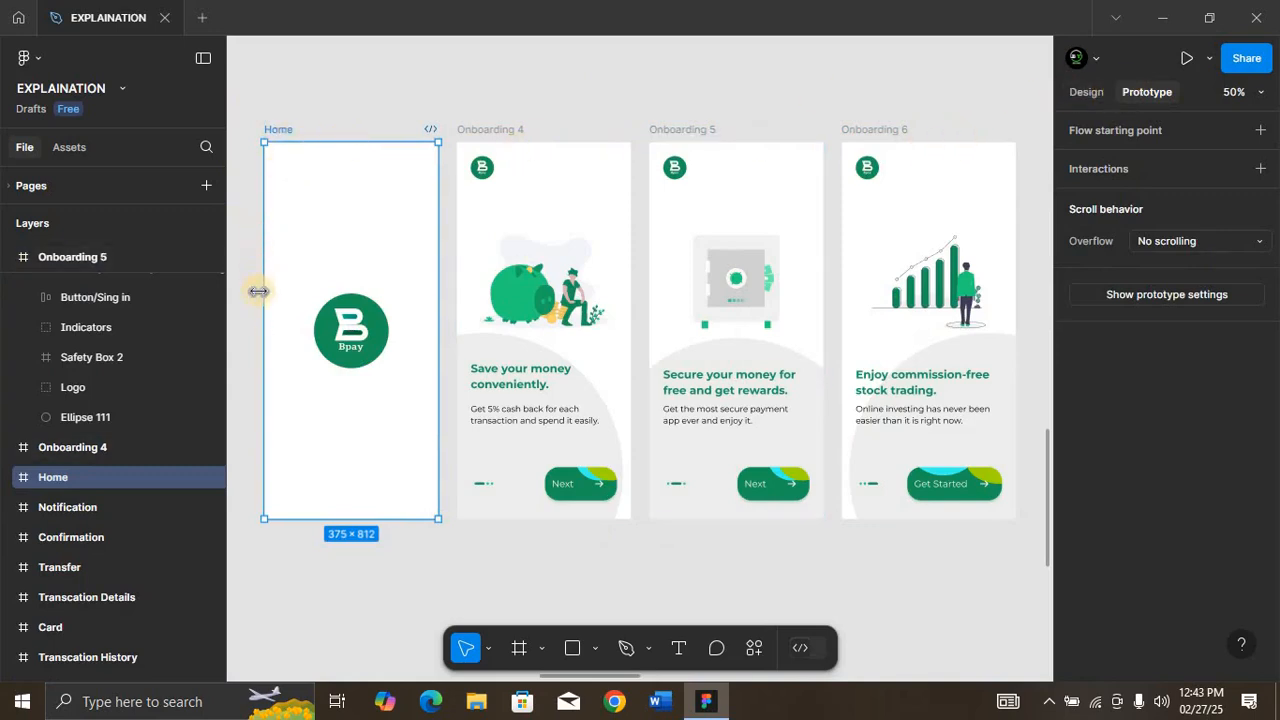
{"action": "left_click", "coordinate": [354, 328]}
{"action": "double_click", "coordinate": [357, 330]}
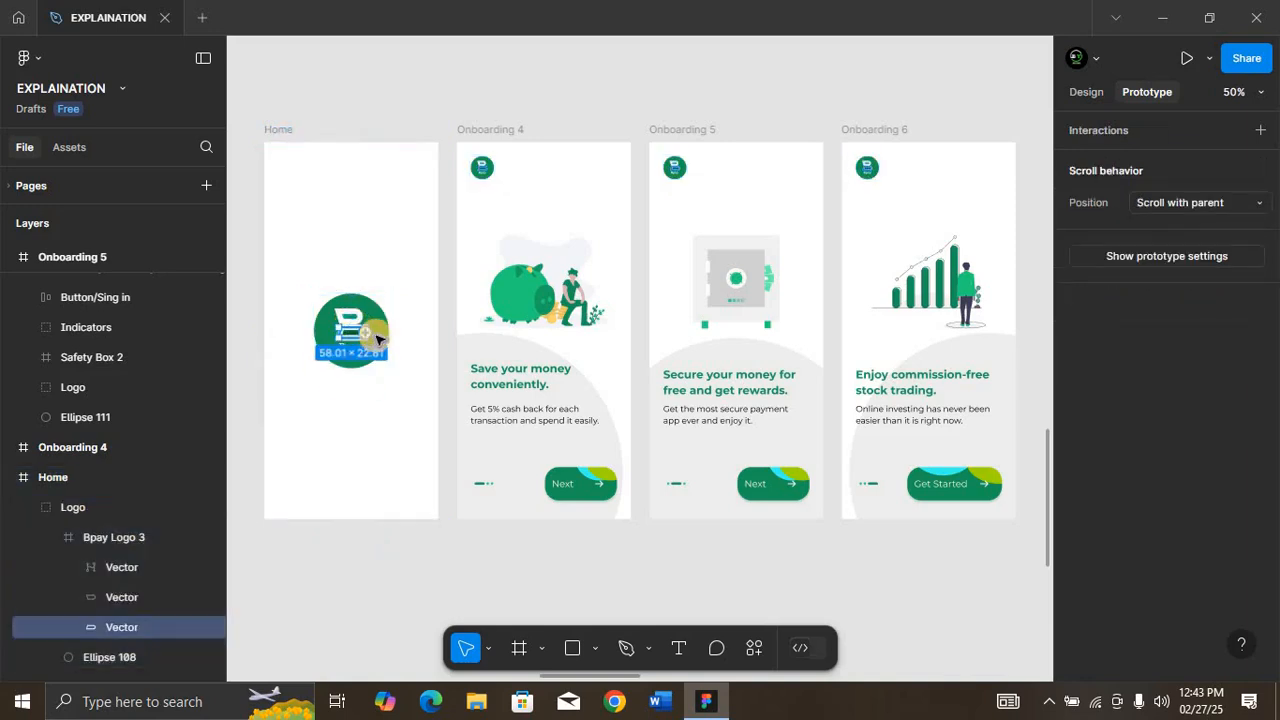
{"action": "left_click", "coordinate": [390, 338]}
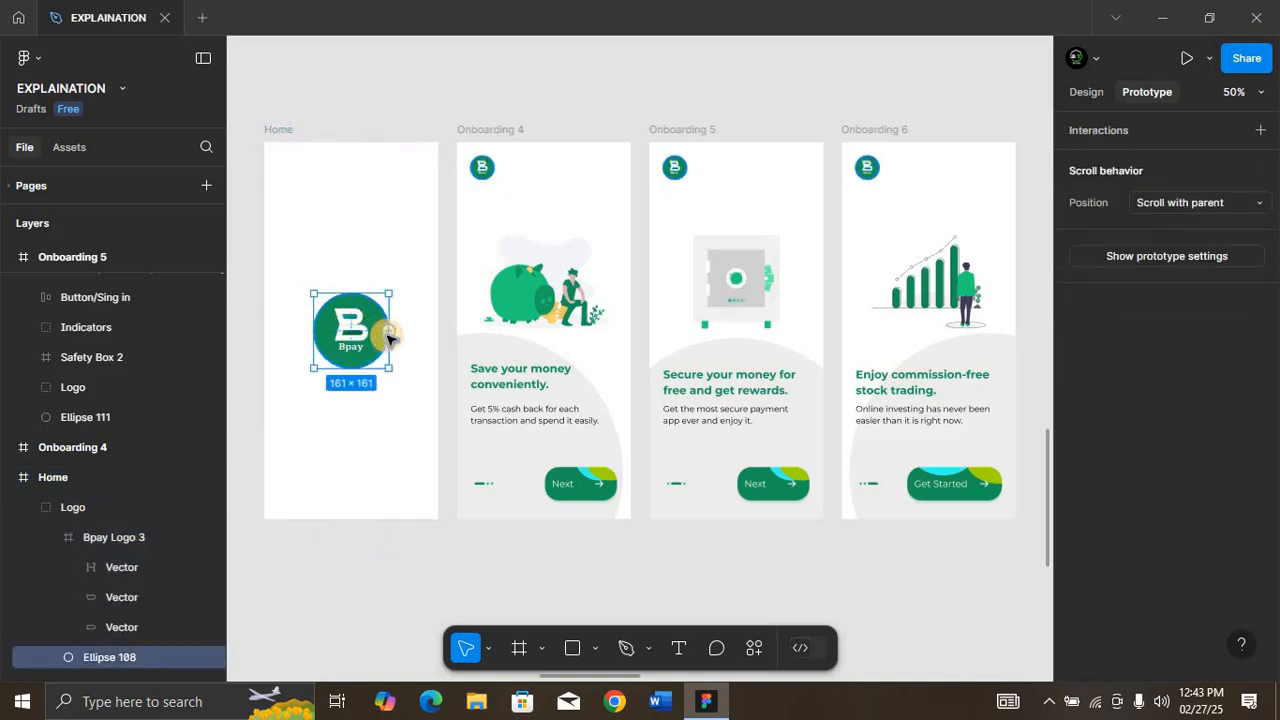
{"action": "left_click", "coordinate": [280, 133]}
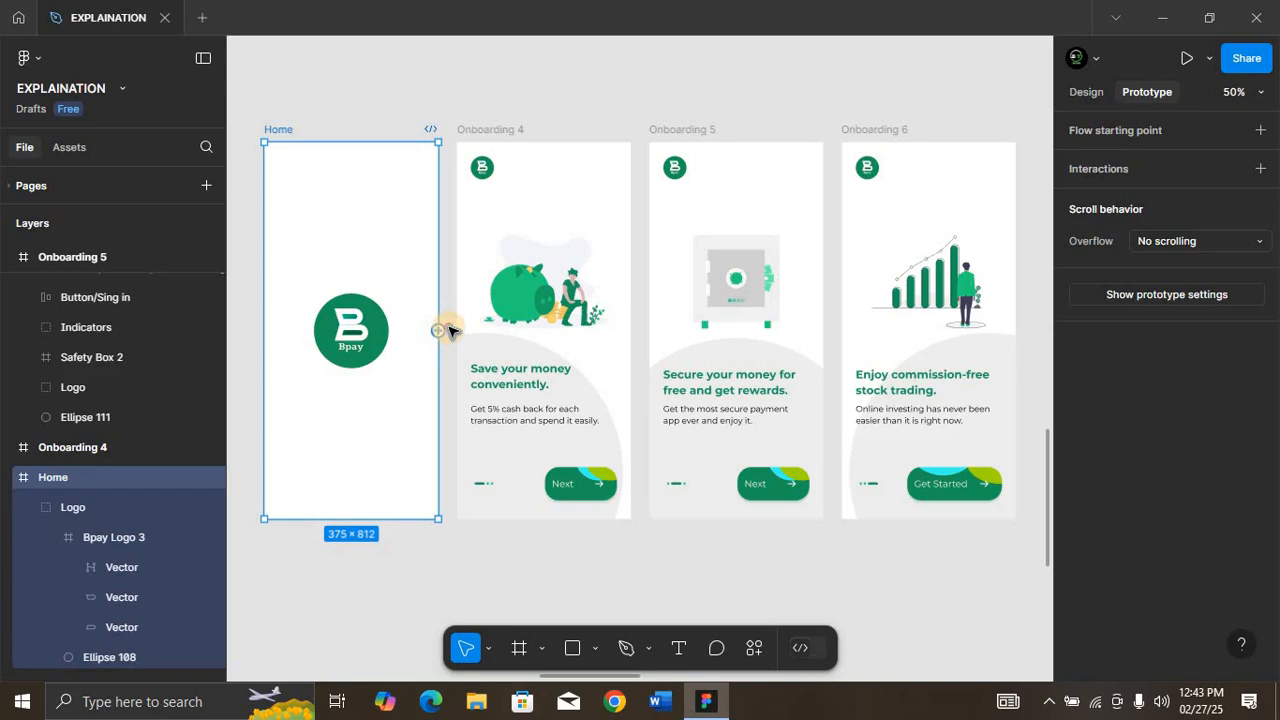
{"action": "left_click_drag", "start_coordinate": [447, 329], "coordinate": [475, 318]}
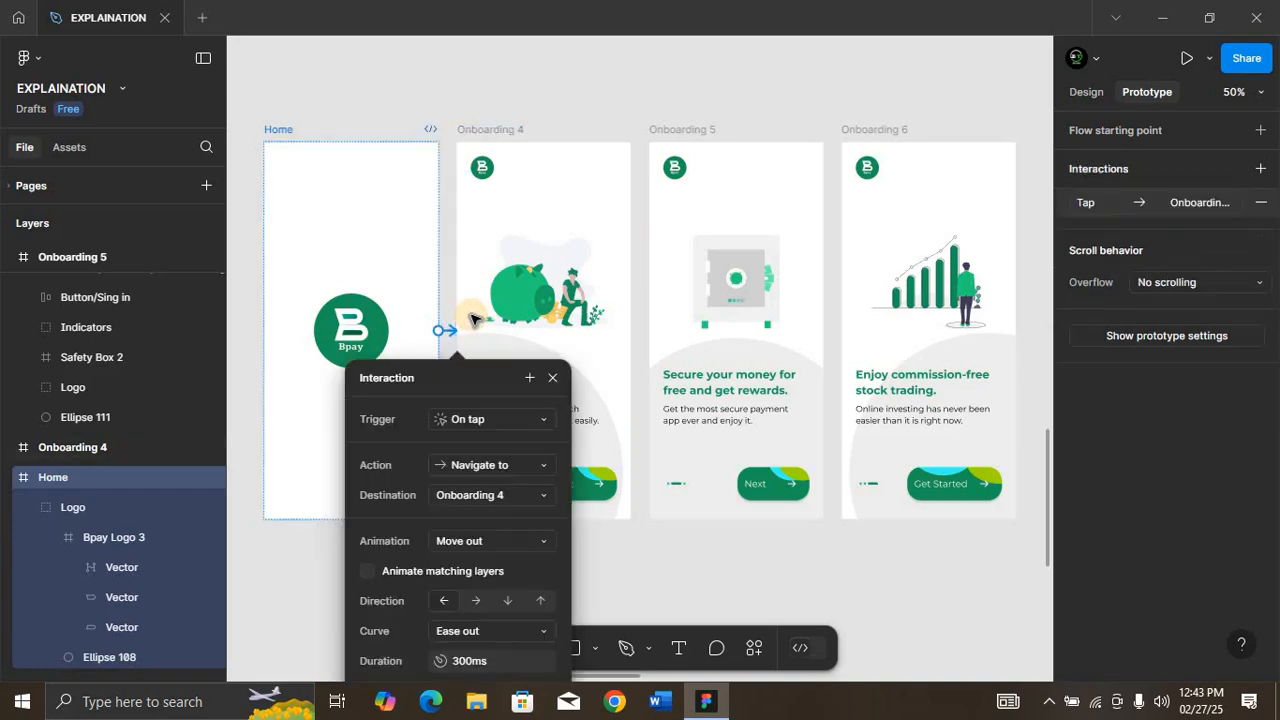
{"action": "scroll", "coordinate": [471, 318], "scroll_direction": "down", "scroll_amount": 1}
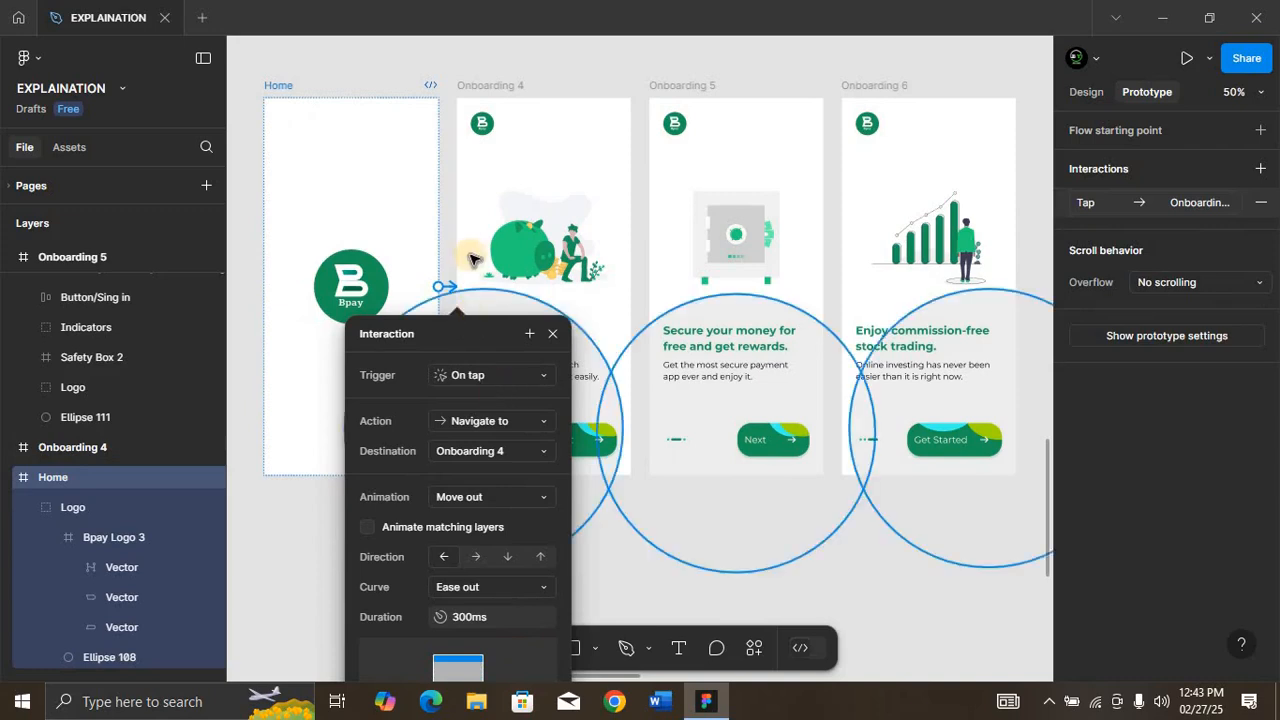
{"action": "key", "text": "shift+1"}
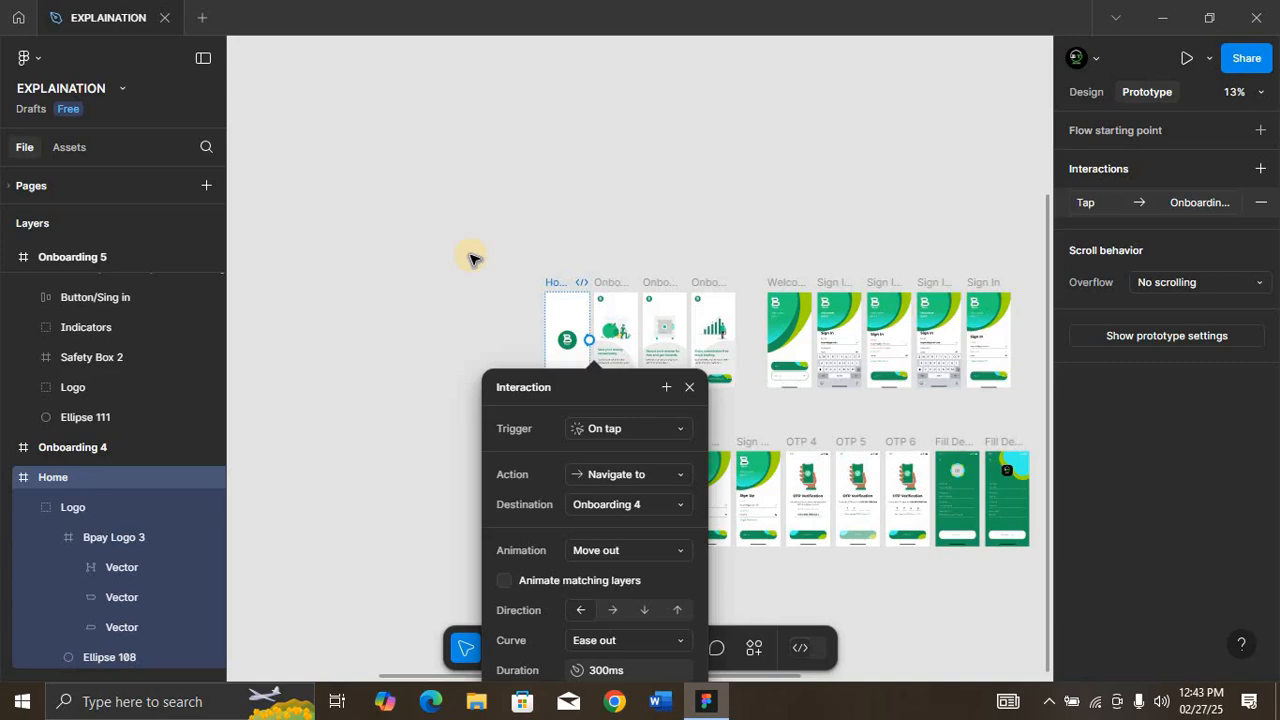
{"action": "left_click", "coordinate": [692, 388]}
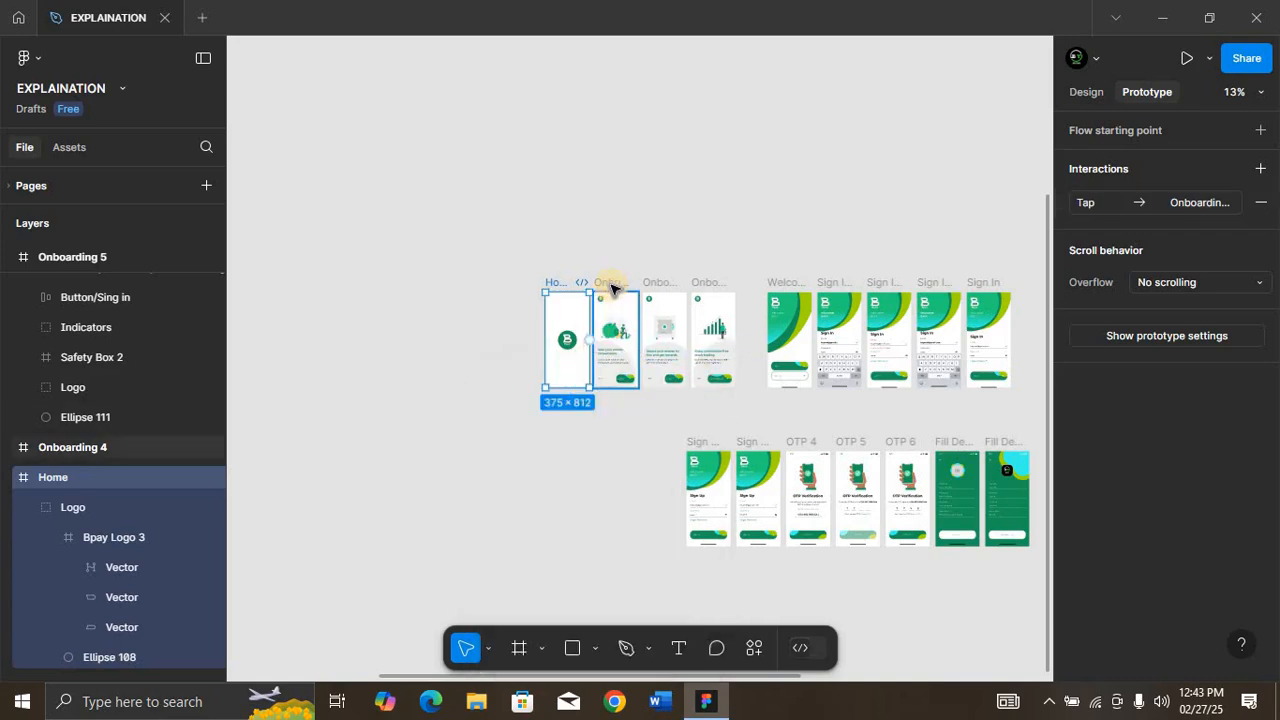
Step: Add an interaction with the On tap trigger to the Next button on Onboarding 4
{"action": "left_click", "coordinate": [612, 288]}
{"action": "key", "text": "shift+2"}
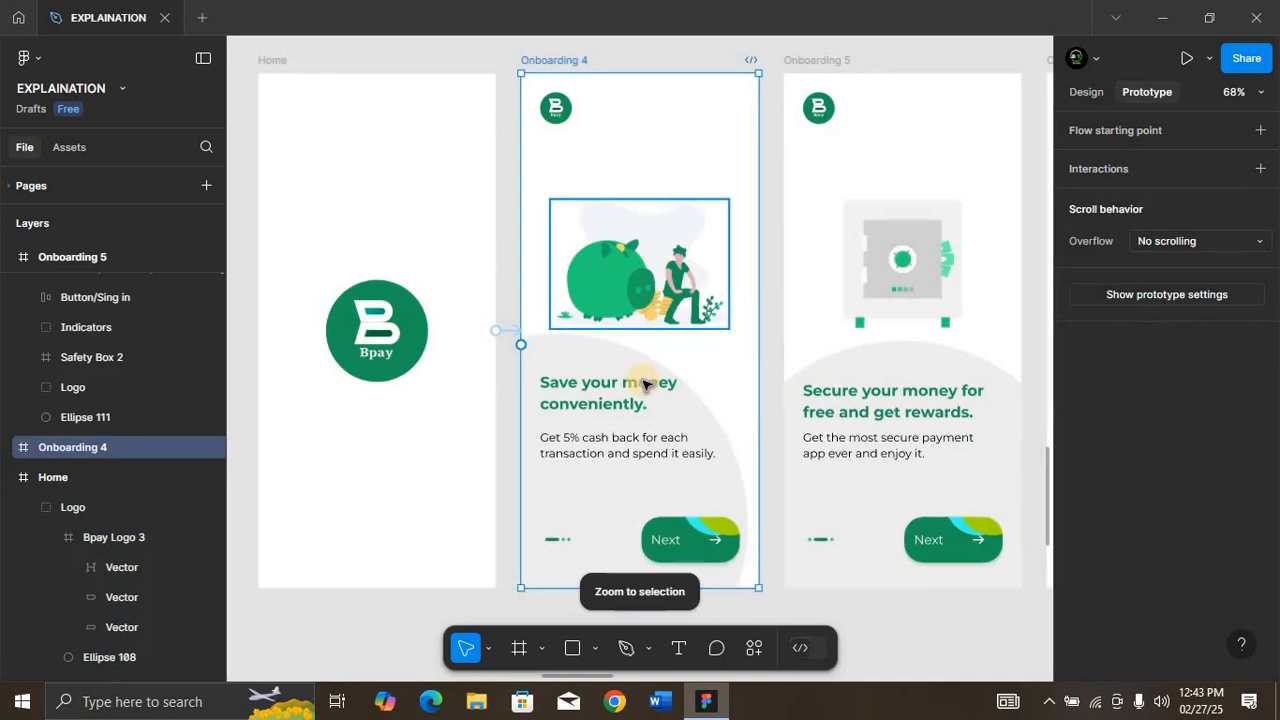
{"action": "left_click", "coordinate": [688, 533]}
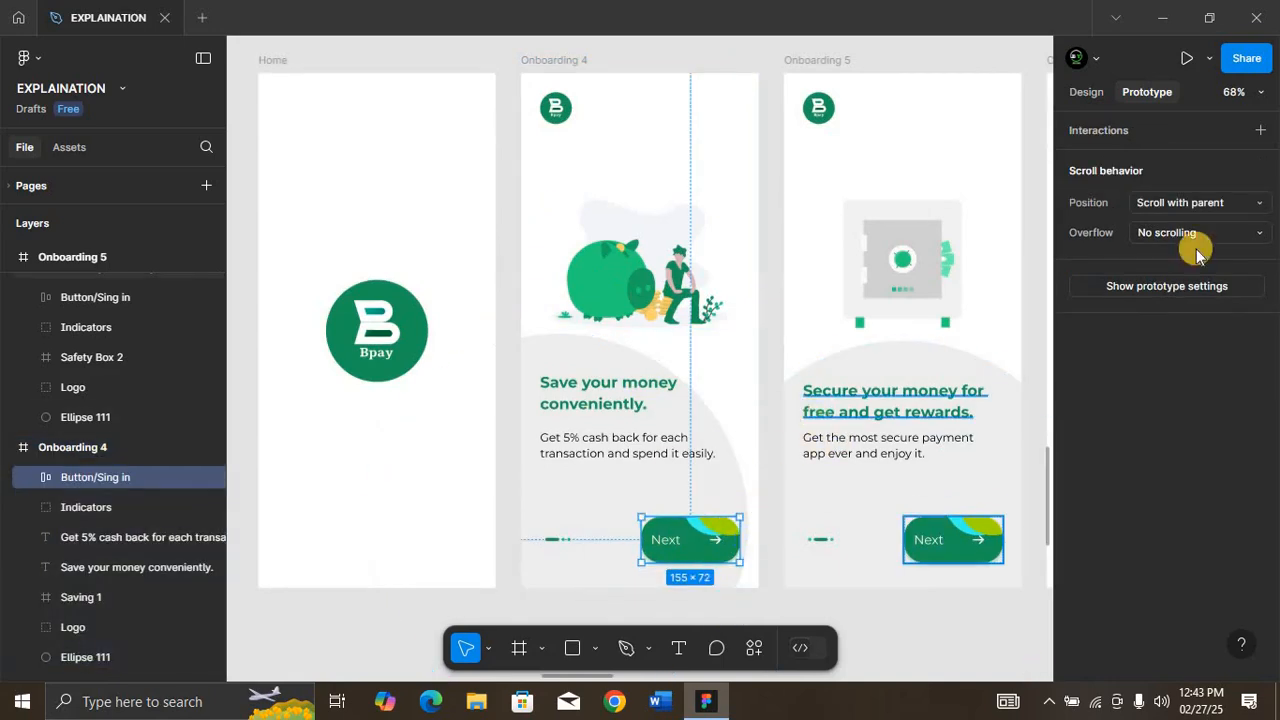
{"action": "left_click", "coordinate": [1258, 133]}
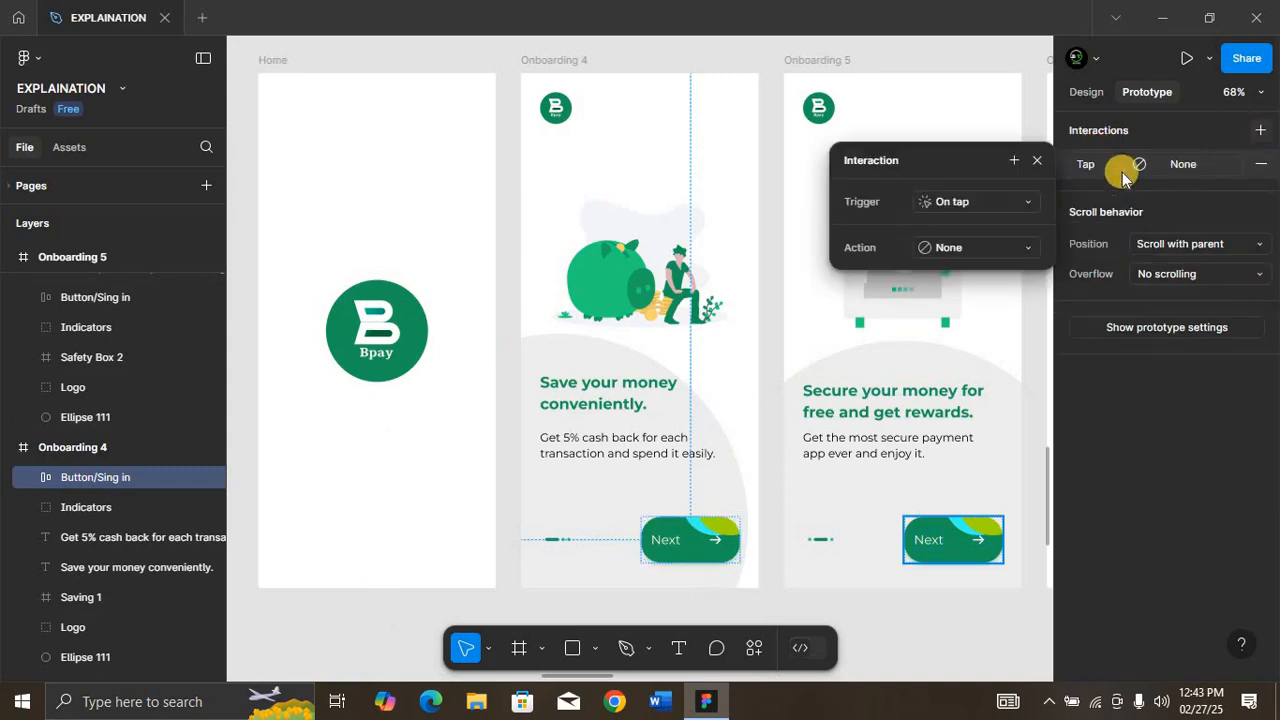
{"action": "left_click", "coordinate": [1000, 203]}
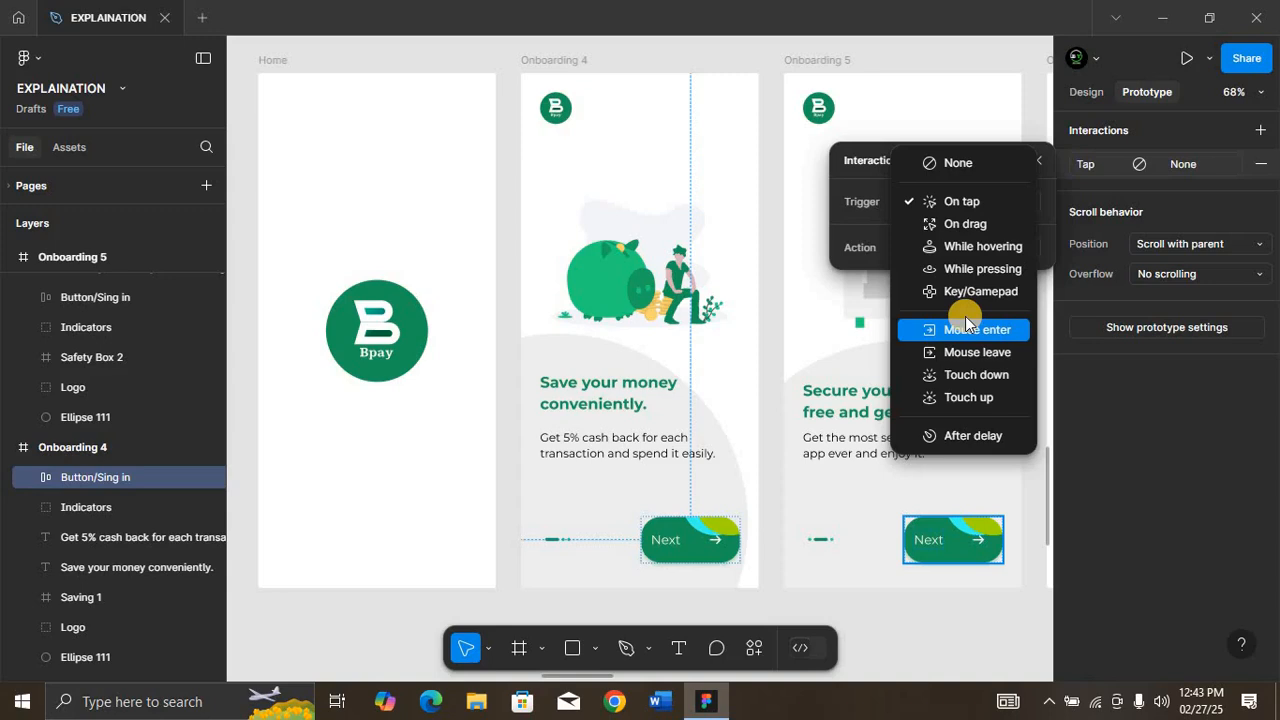
{"action": "left_click", "coordinate": [946, 202]}
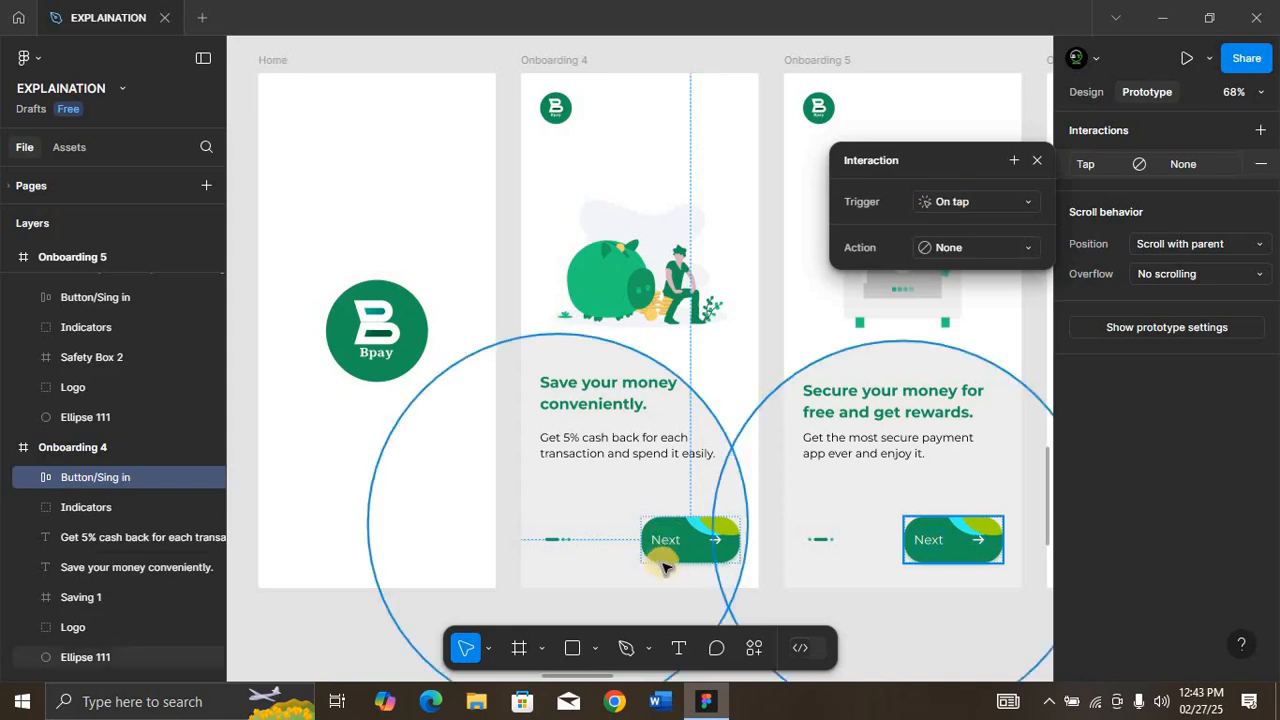
Step: Set the Next button interaction's action to Navigate to, with Onboarding 5 as its destination
{"action": "left_click", "coordinate": [988, 250]}
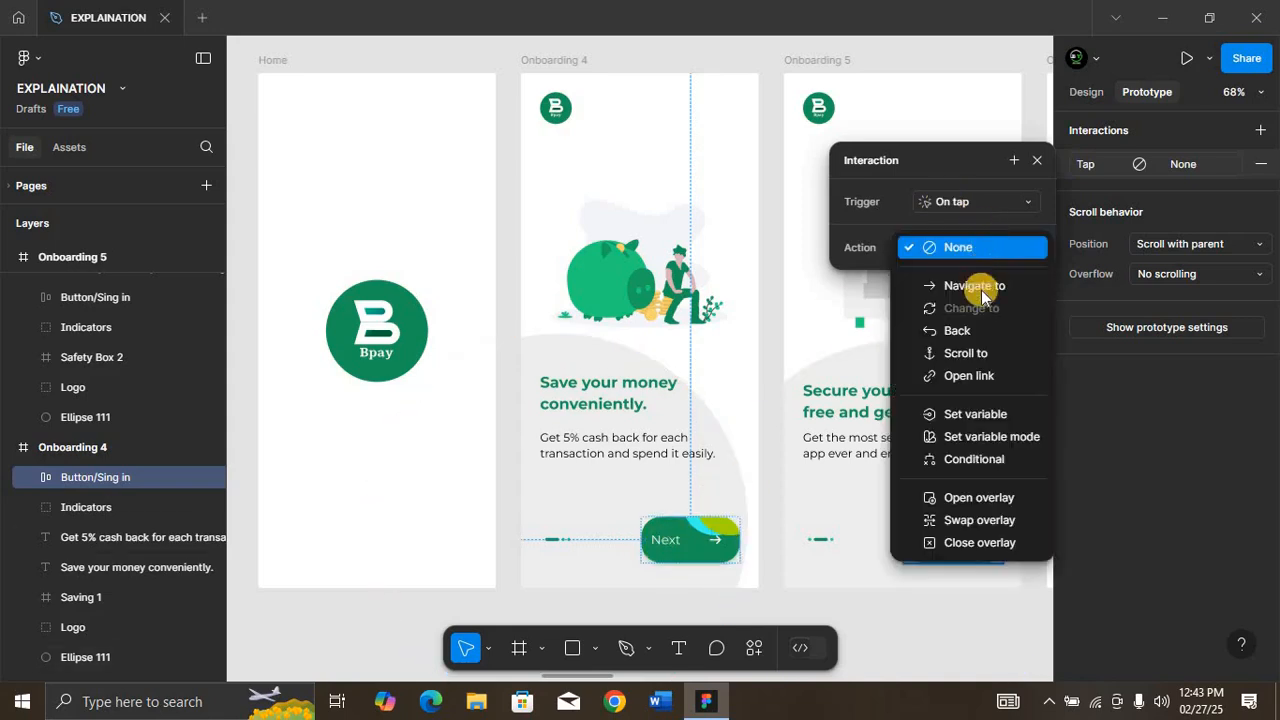
{"action": "left_click", "coordinate": [975, 287]}
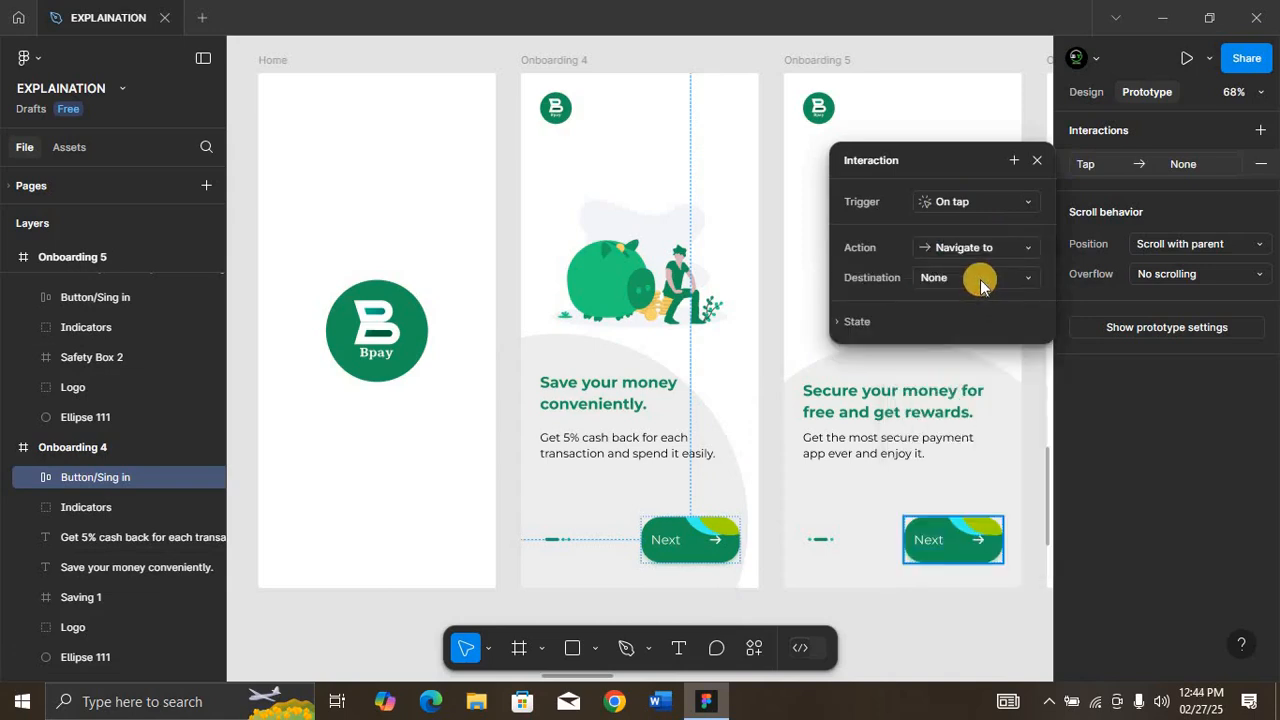
{"action": "left_click", "coordinate": [981, 281]}
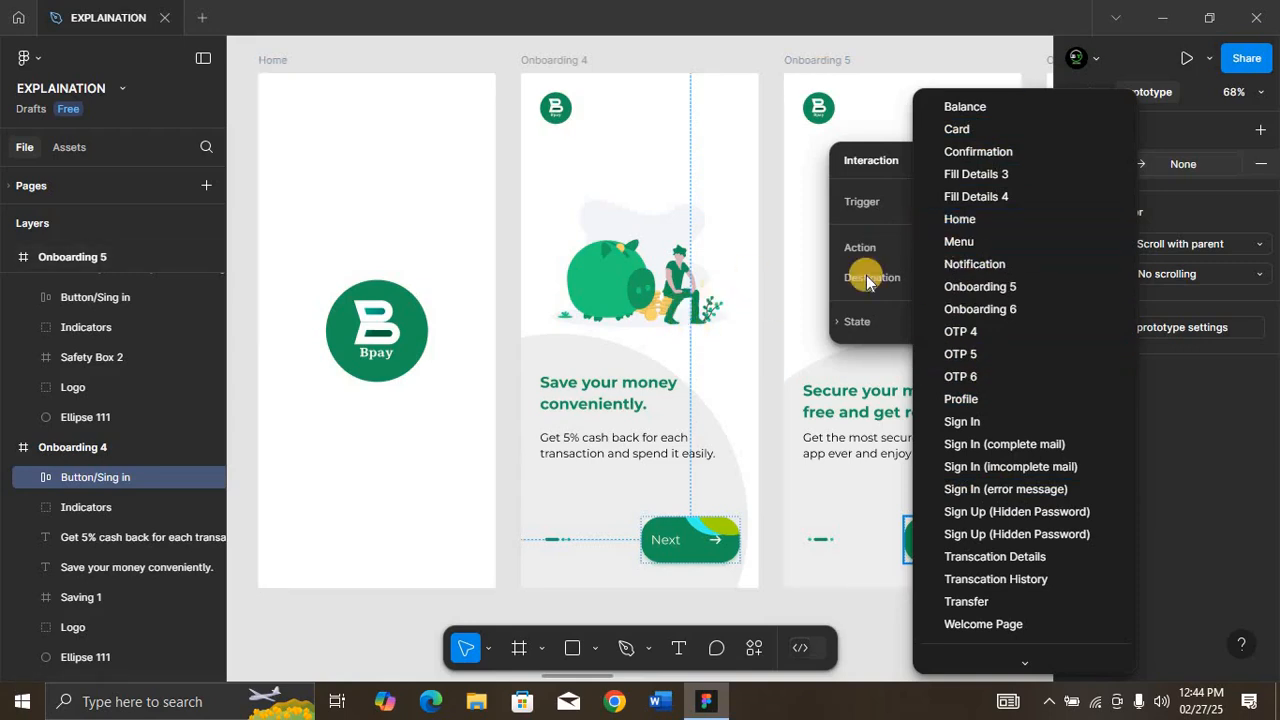
{"action": "left_click", "coordinate": [918, 285]}
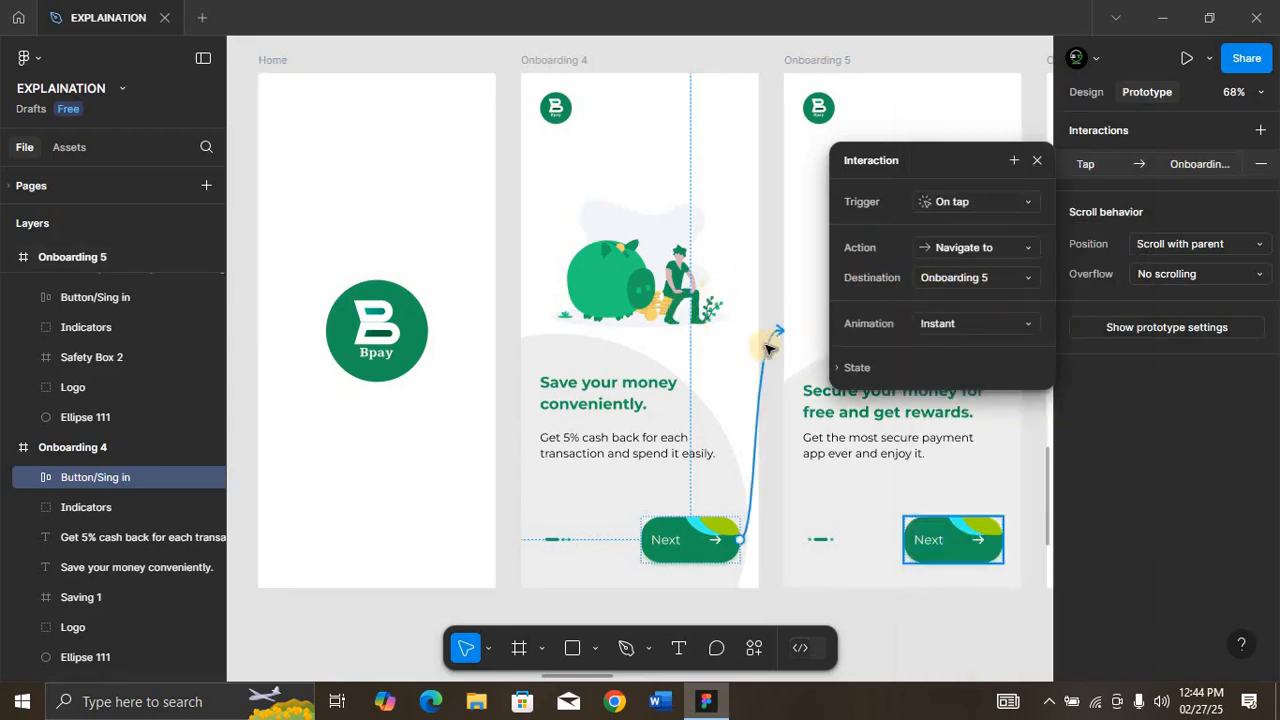
Step: Set the Onboarding 4 Next button's transition to Smart animate with the Bouncy curve
{"action": "left_click", "coordinate": [992, 324]}
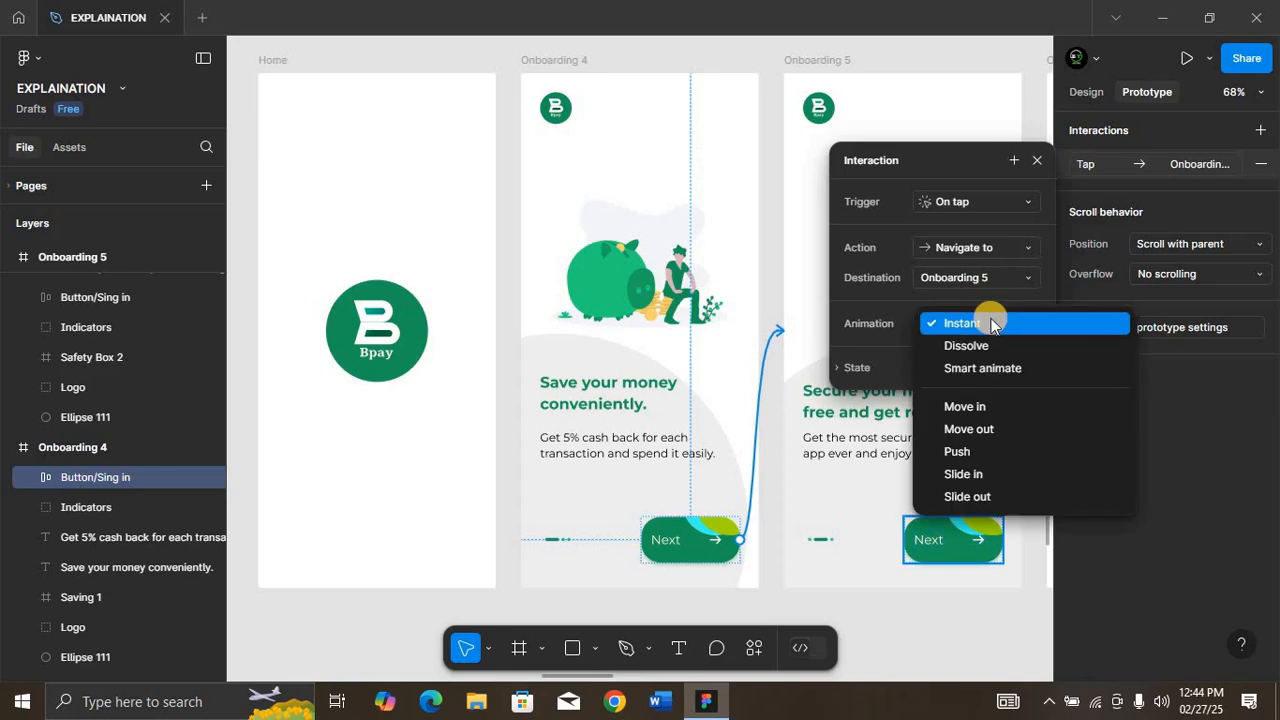
{"action": "left_click", "coordinate": [985, 368]}
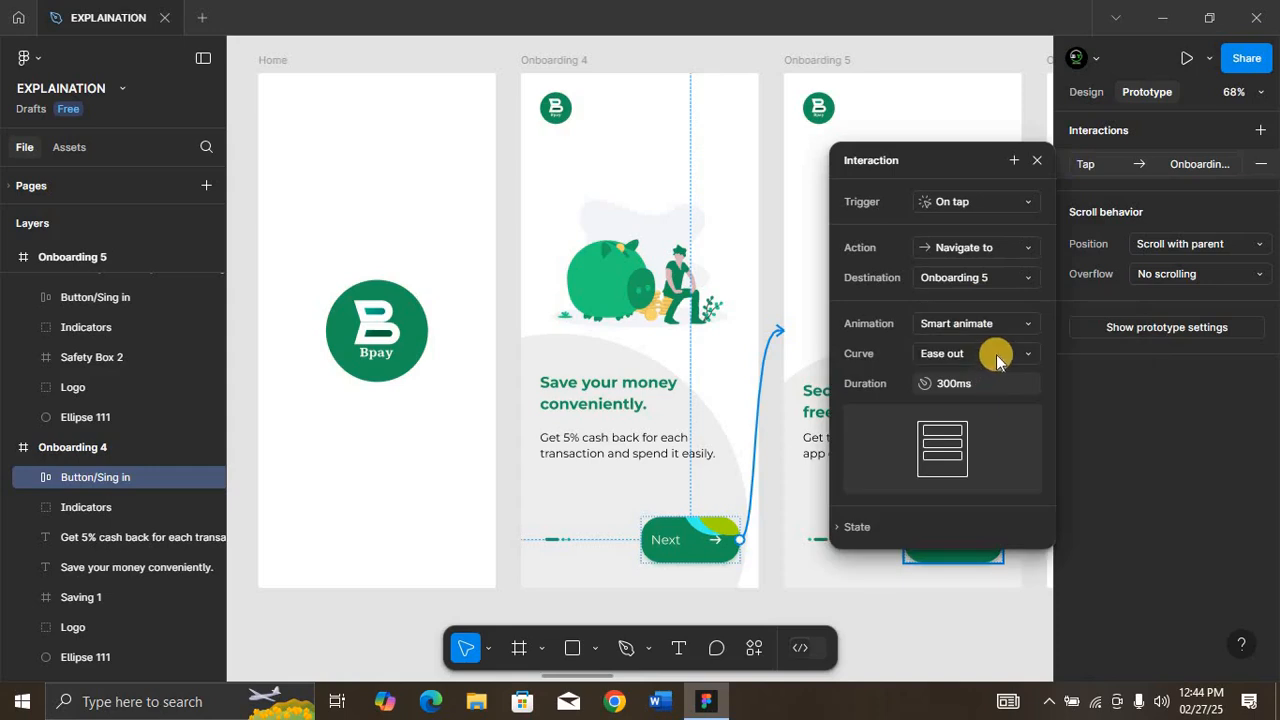
{"action": "left_click", "coordinate": [997, 356]}
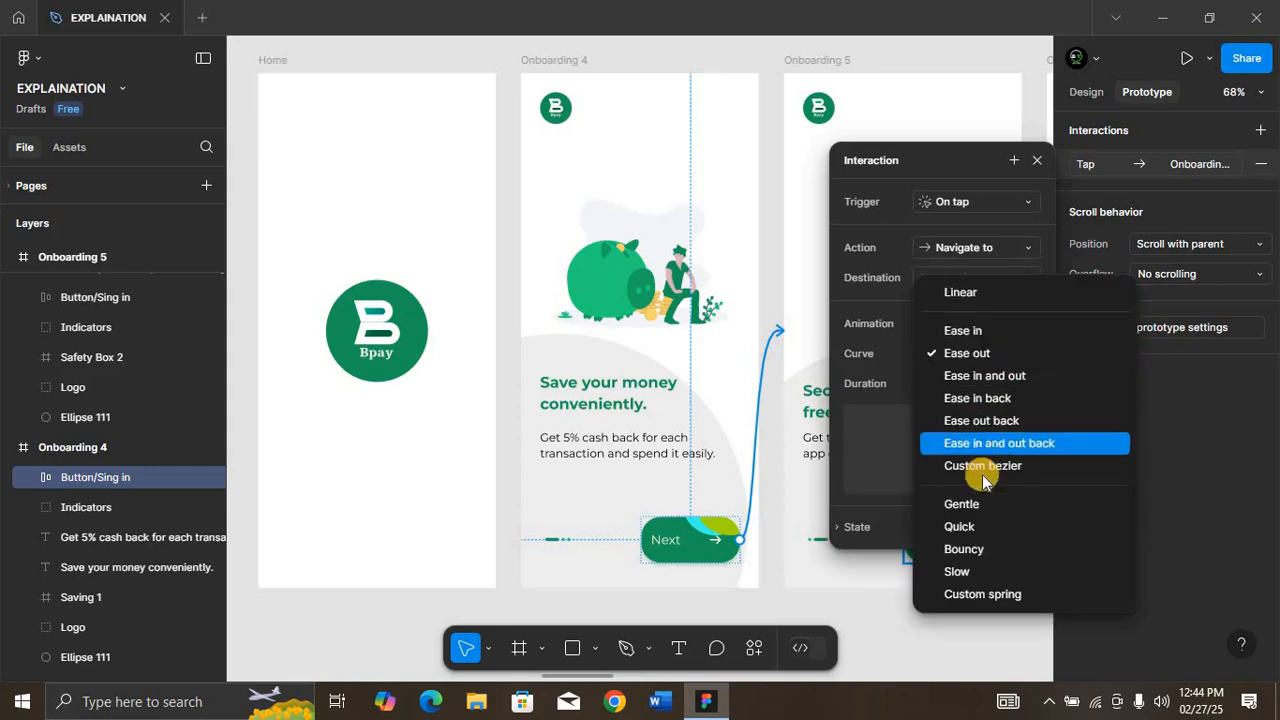
{"action": "left_click", "coordinate": [960, 527]}
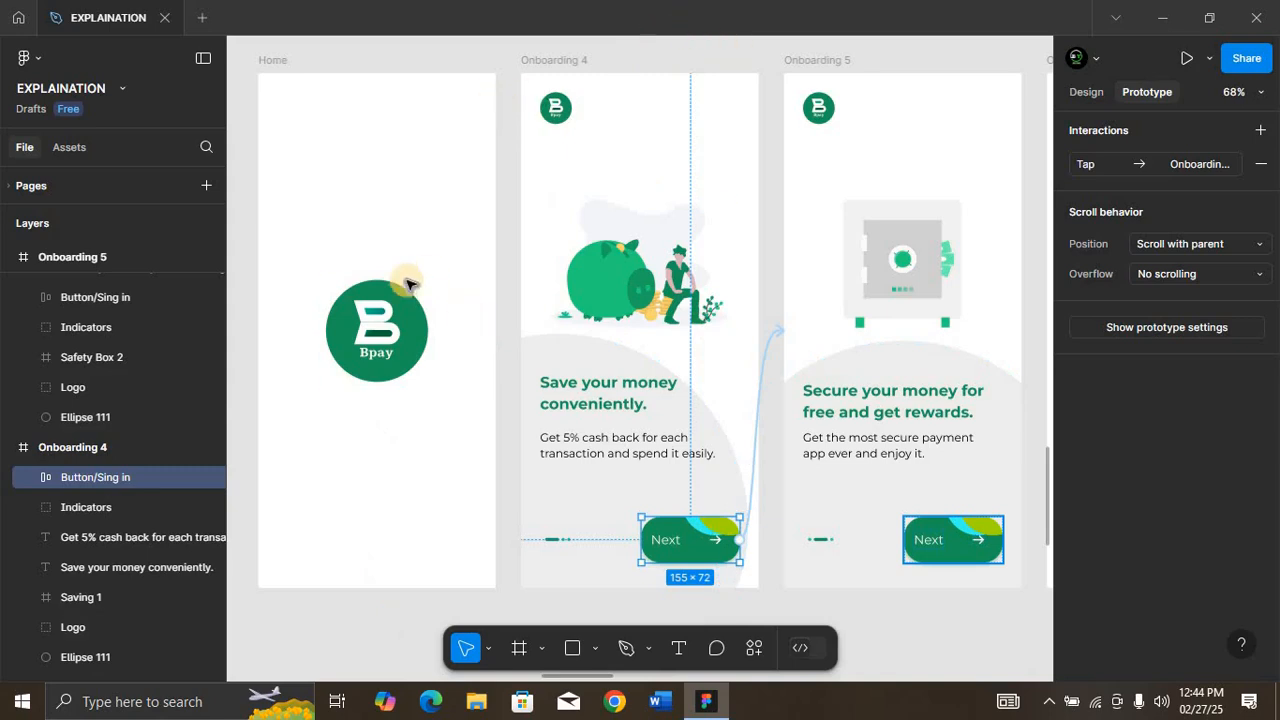
{"action": "left_click", "coordinate": [493, 244]}
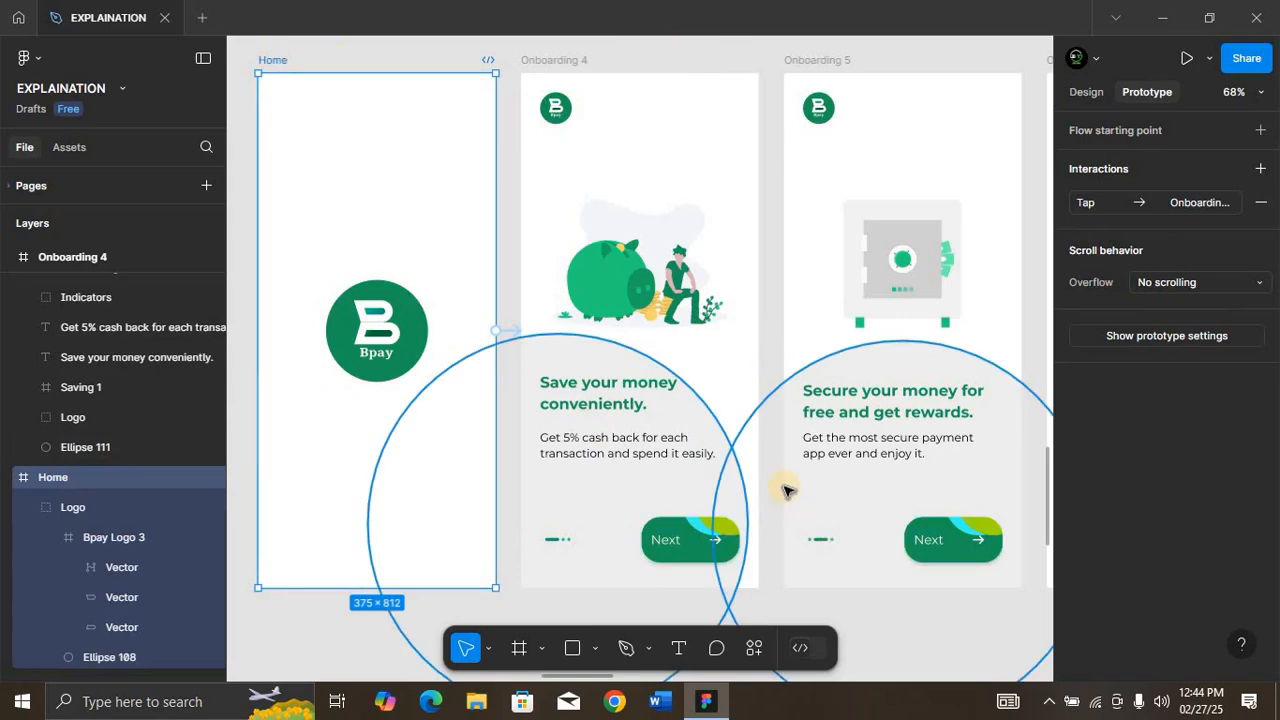
Step: Link the Next button on Onboarding 5 to Onboarding 6 and set its Smart animate curve to Gentle
{"action": "scroll", "coordinate": [782, 489], "scroll_direction": "right", "scroll_amount": 2}
{"action": "left_click", "coordinate": [856, 535]}
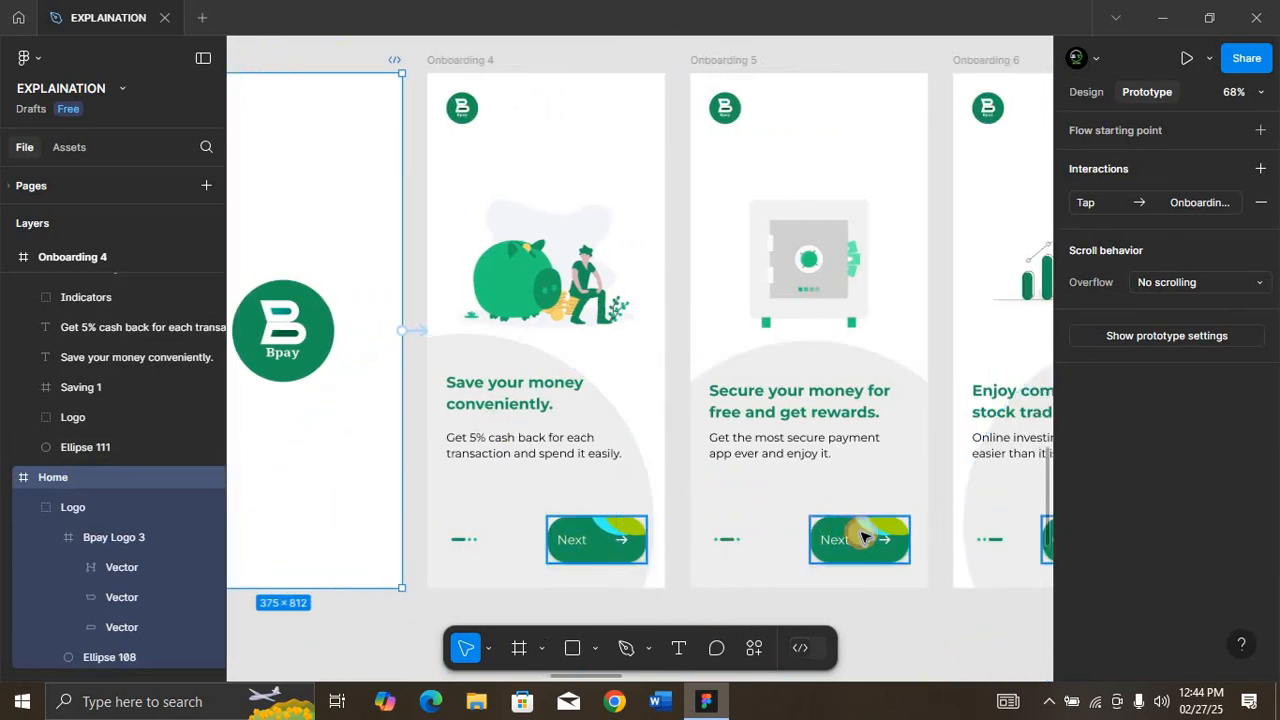
{"action": "left_click_drag", "start_coordinate": [909, 540], "coordinate": [955, 320]}
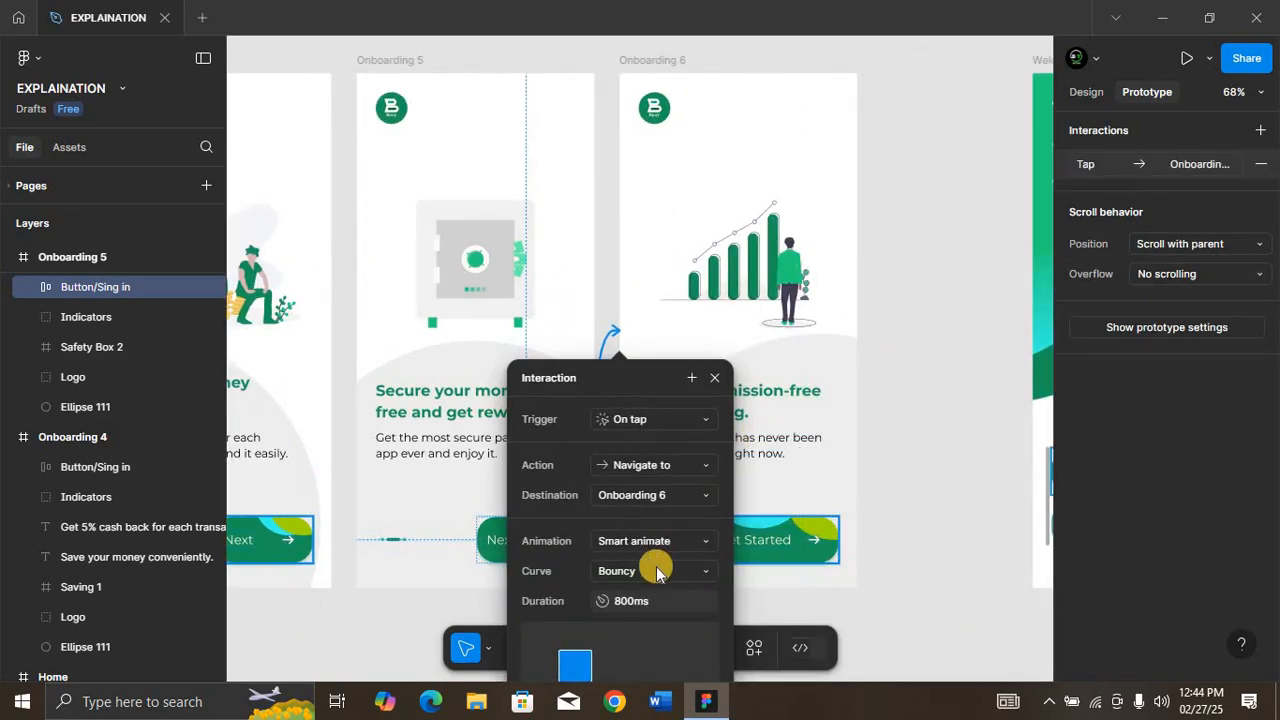
{"action": "left_click_drag", "start_coordinate": [651, 380], "coordinate": [848, 142]}
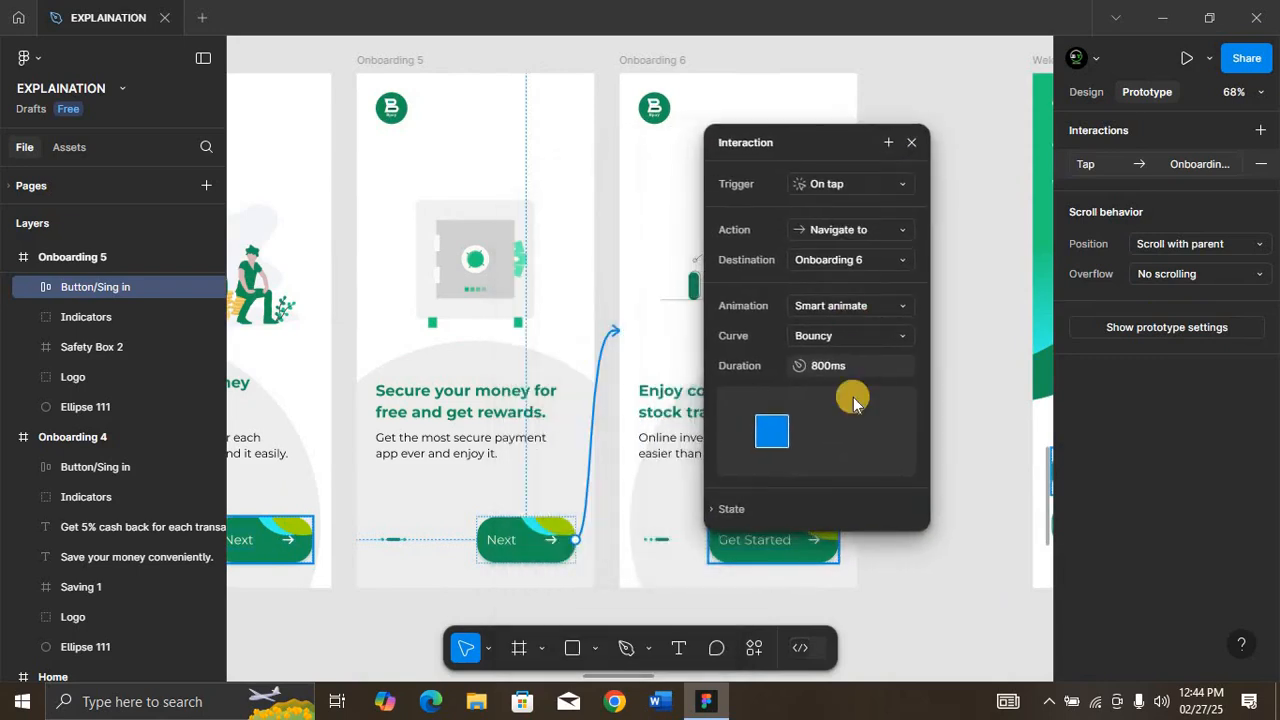
{"action": "left_click", "coordinate": [899, 336]}
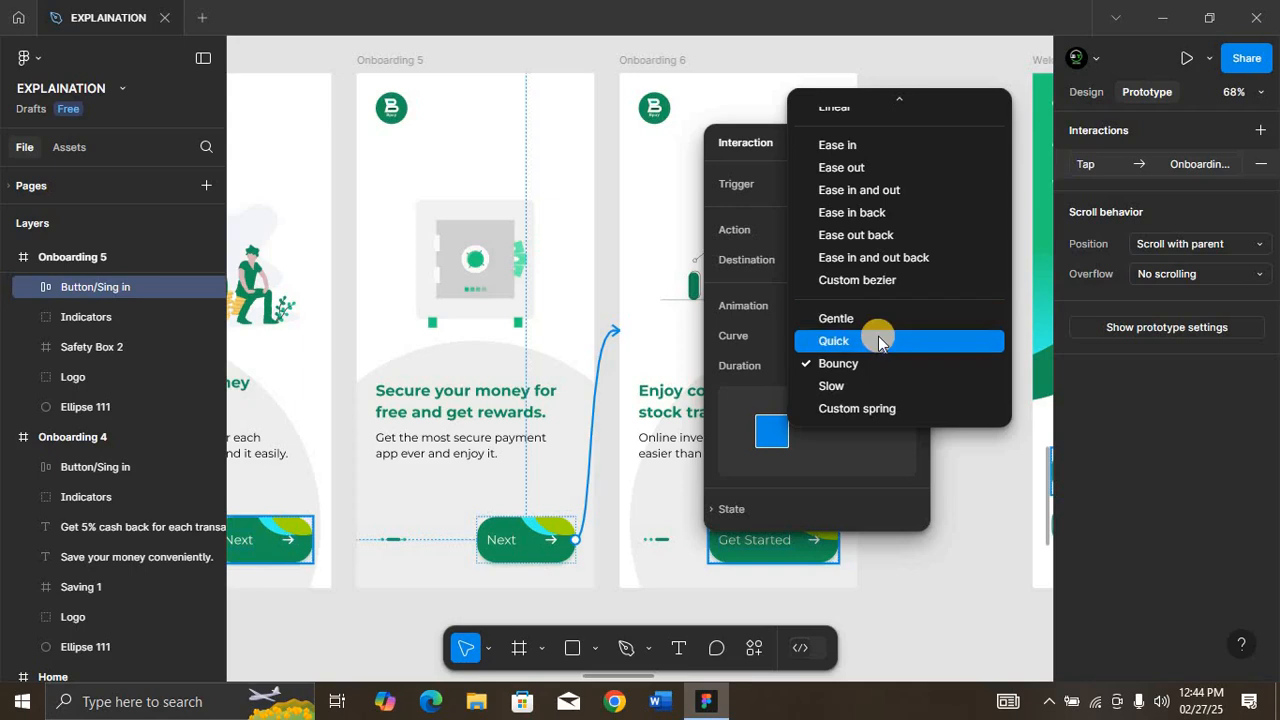
{"action": "left_click", "coordinate": [877, 318]}
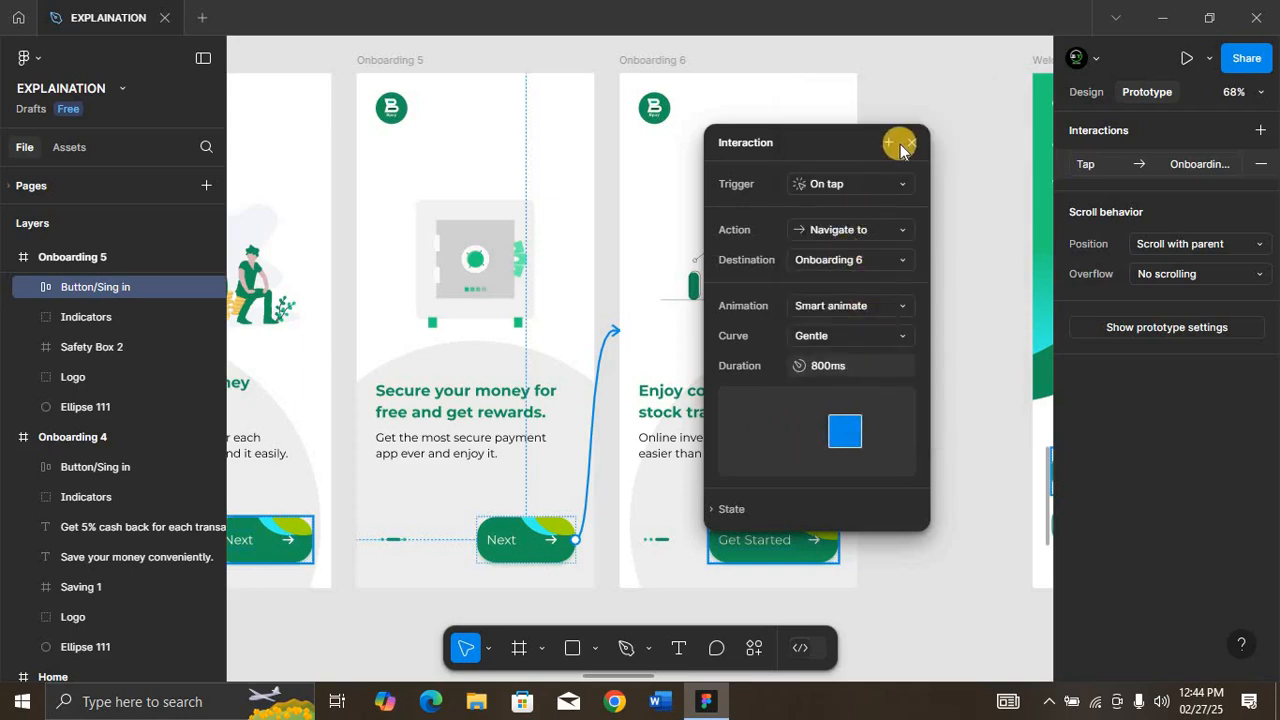
{"action": "left_click", "coordinate": [905, 142]}
Step: Link the Get Started button on Onboarding 6 to the Welcome Page
{"action": "left_click", "coordinate": [778, 538]}
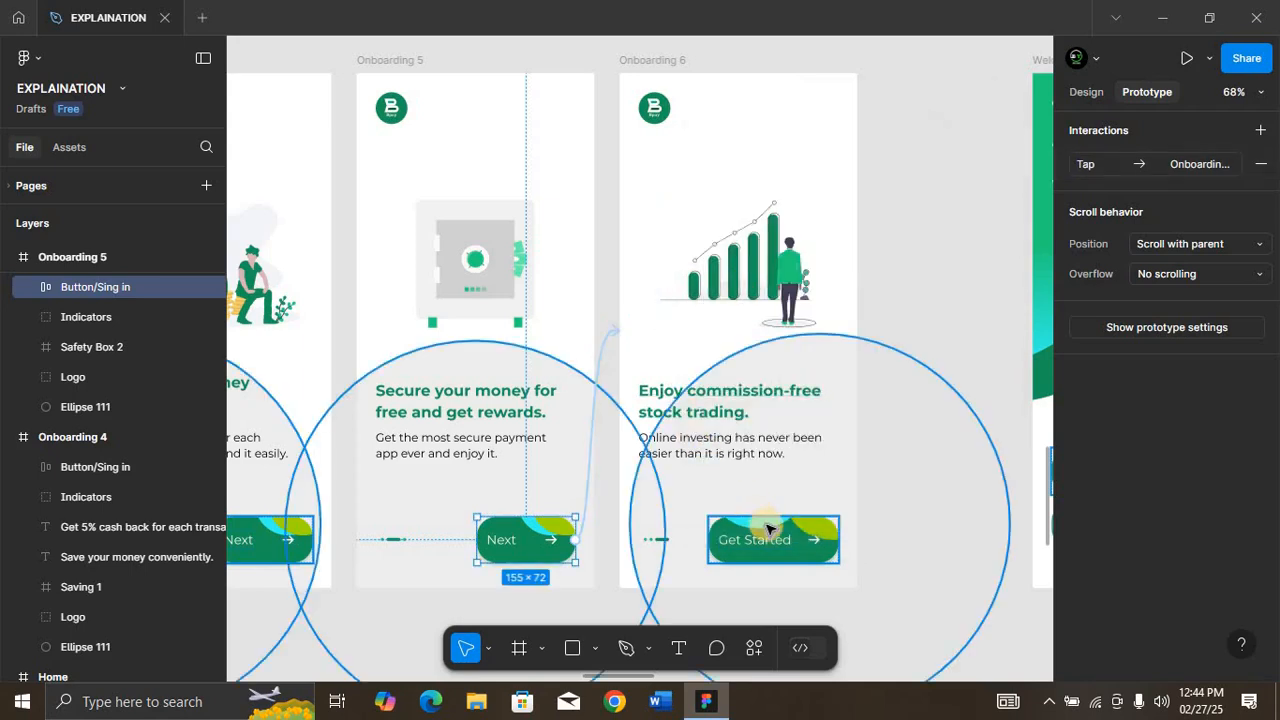
{"action": "left_click", "coordinate": [790, 541]}
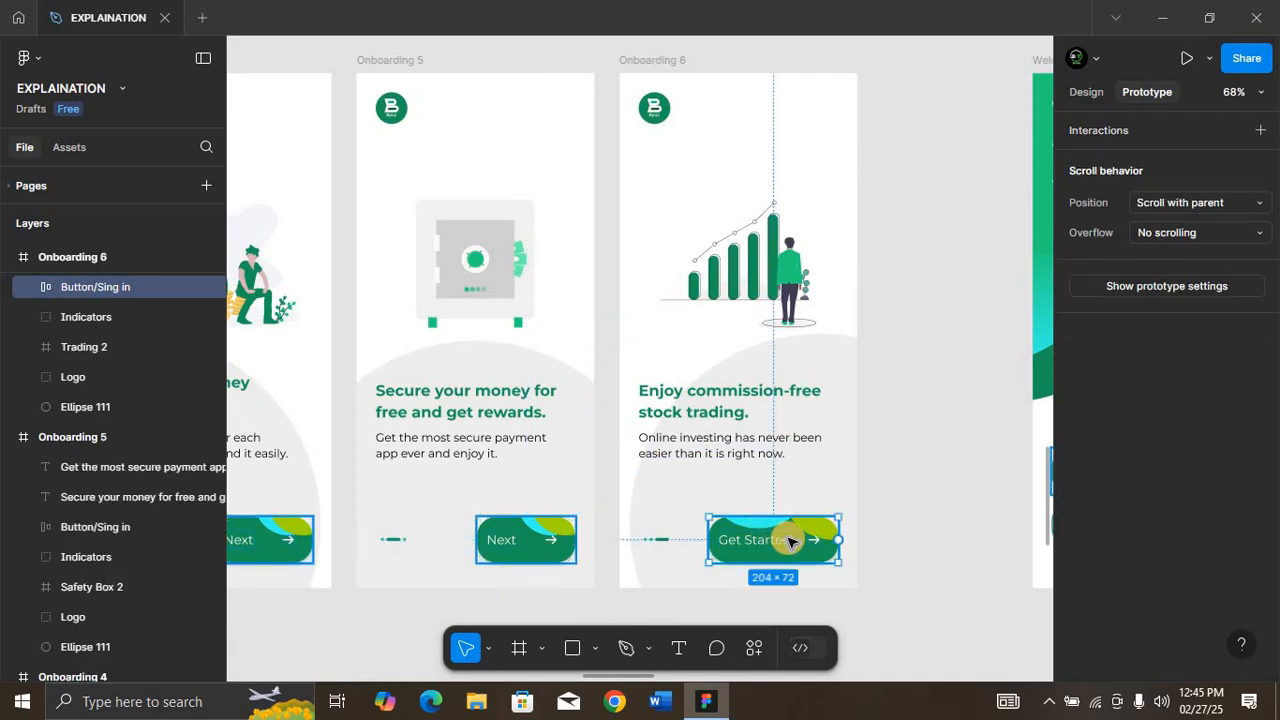
{"action": "scroll", "coordinate": [790, 541], "scroll_direction": "right", "scroll_amount": 3}
{"action": "left_click_drag", "start_coordinate": [731, 539], "coordinate": [938, 366]}
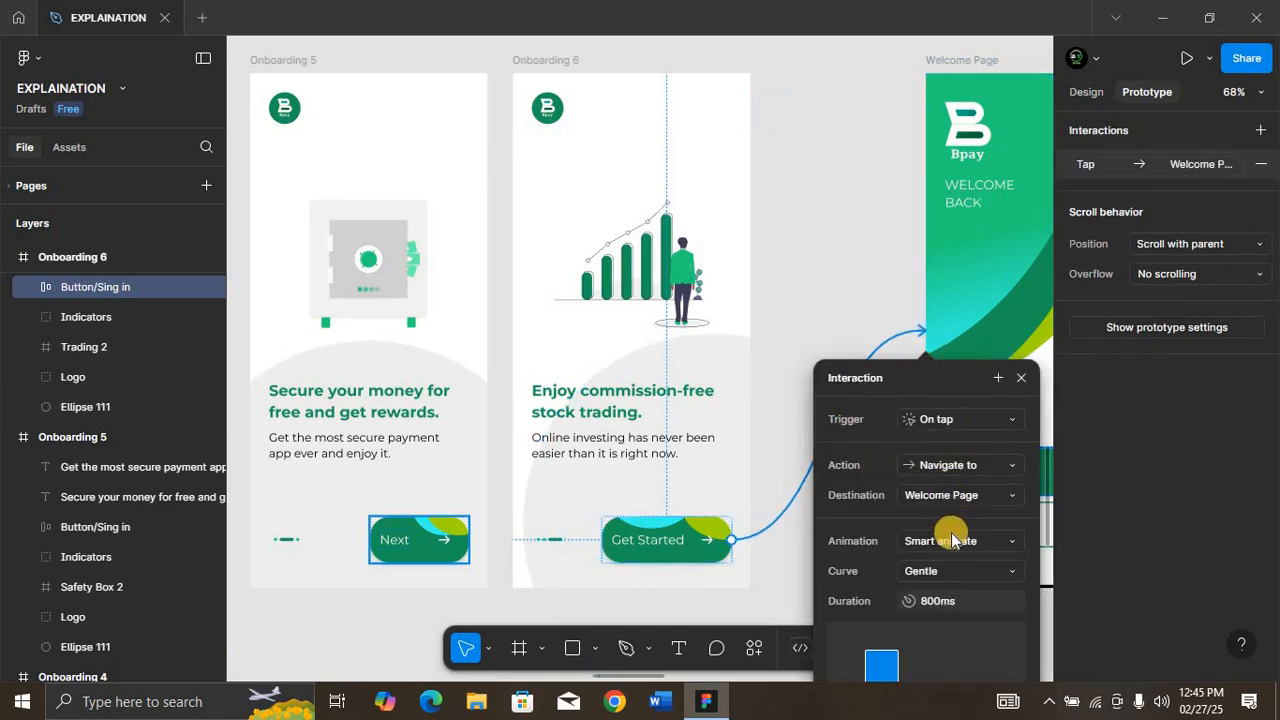
Step: Keep Smart animate for the Get Started button's transition and set its curve to Quick
{"action": "left_click", "coordinate": [990, 540]}
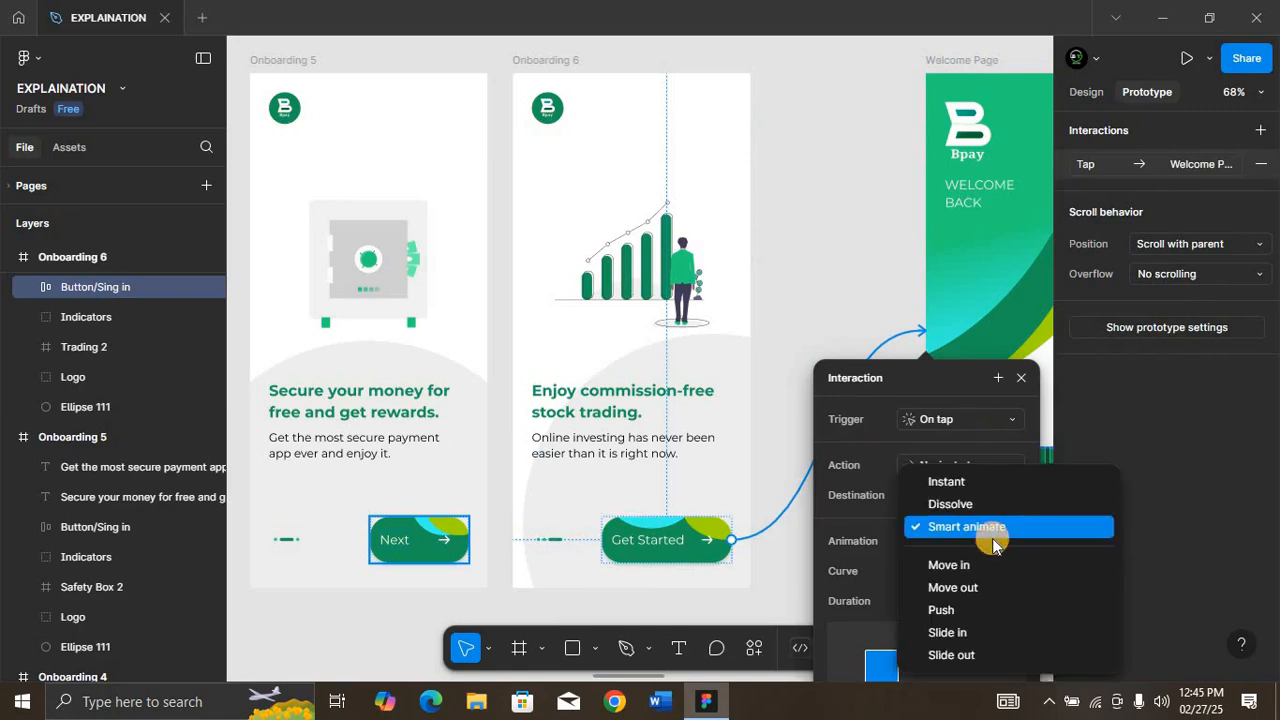
{"action": "left_click", "coordinate": [995, 527]}
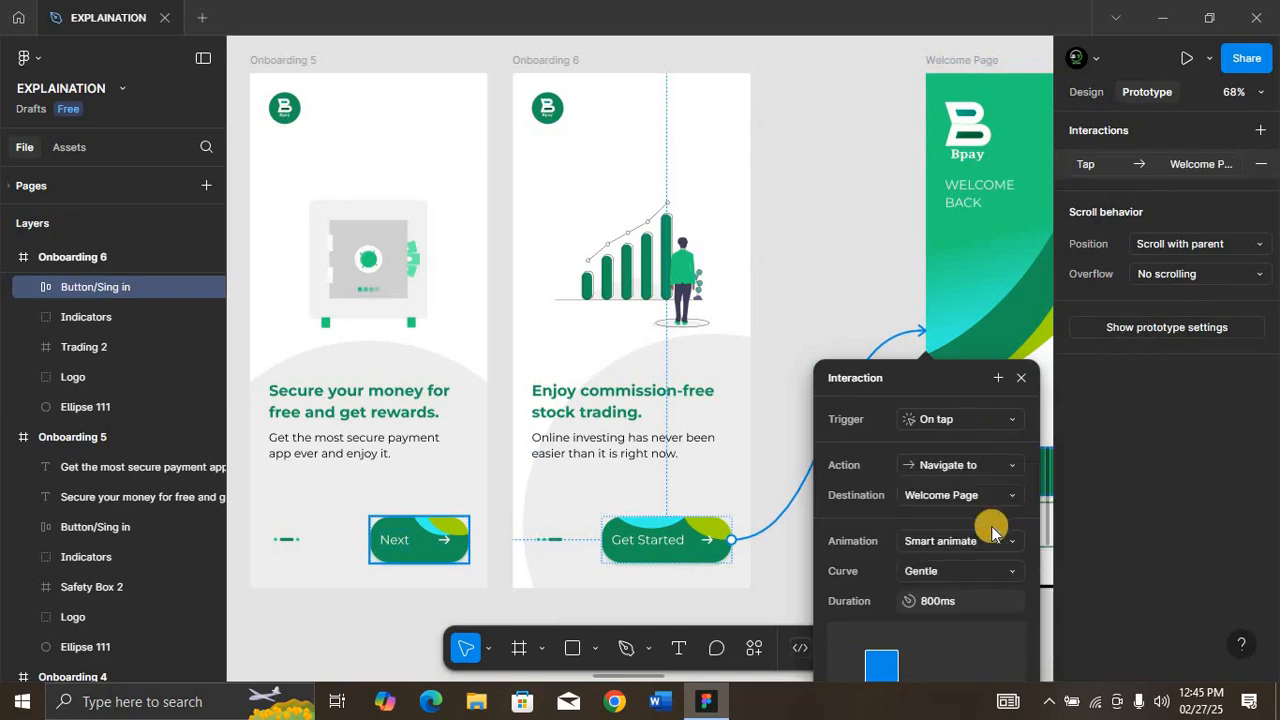
{"action": "left_click", "coordinate": [960, 570]}
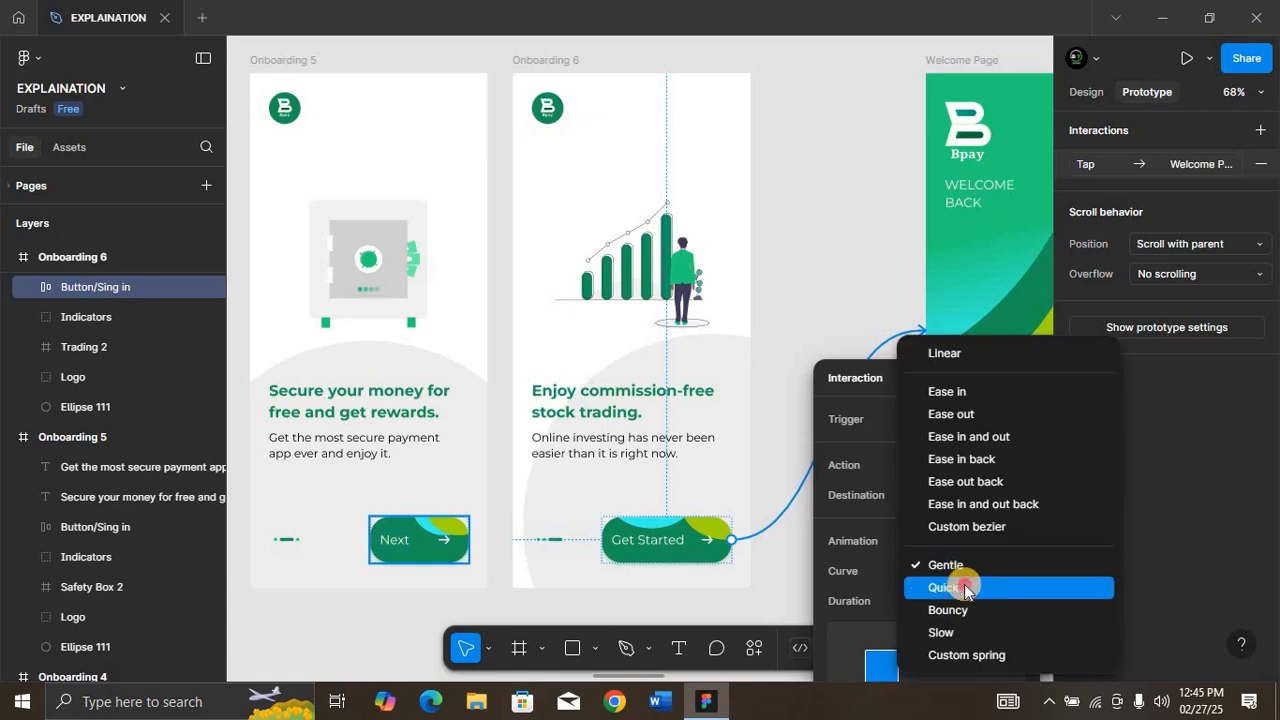
{"action": "left_click", "coordinate": [958, 587]}
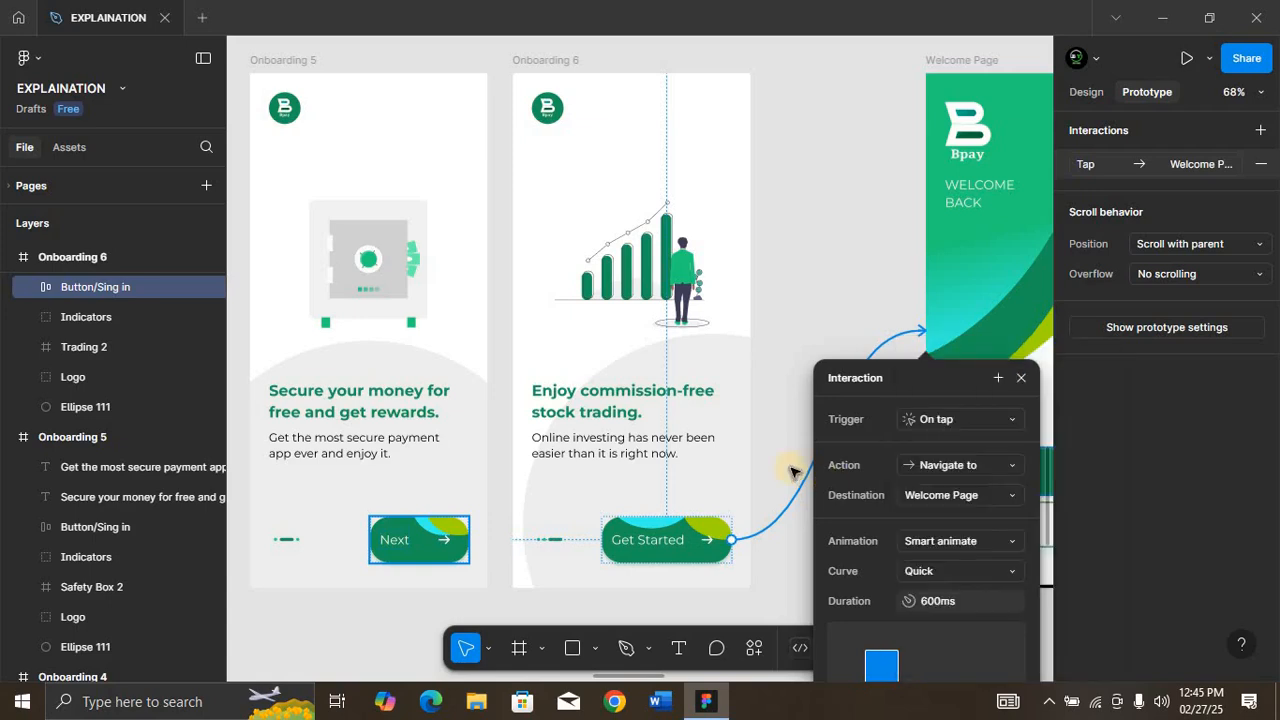
{"action": "left_click", "coordinate": [1014, 379]}
Step: Set the animation of the Home screen's on-tap navigation to Onboarding 4 to Instant
{"action": "scroll", "coordinate": [733, 387], "scroll_direction": "left", "scroll_amount": 10}
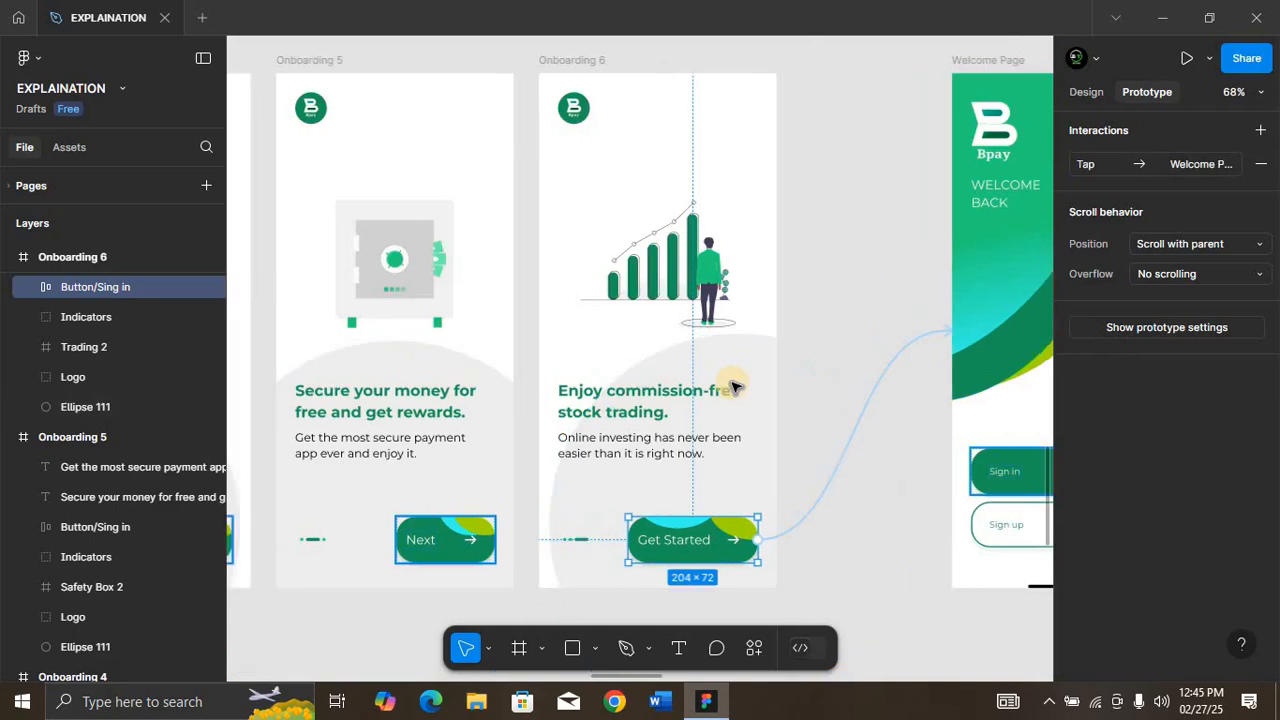
{"action": "scroll", "coordinate": [733, 387], "scroll_direction": "left", "scroll_amount": 3}
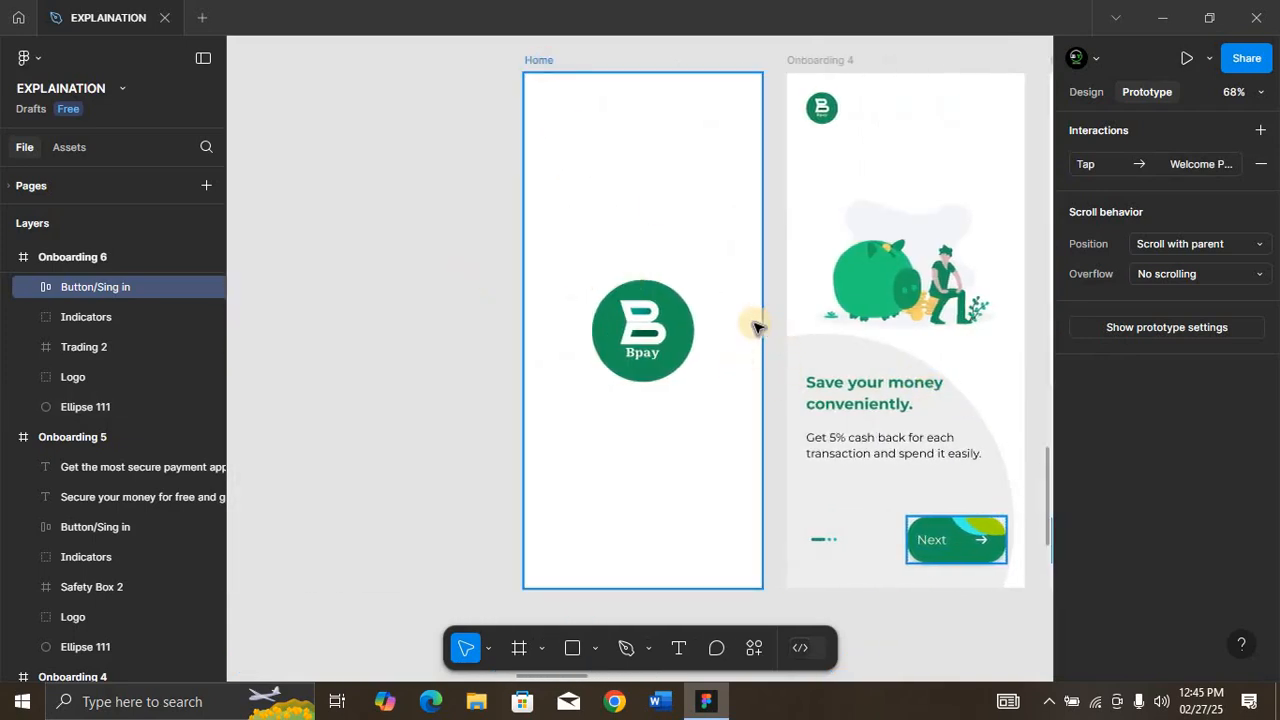
{"action": "left_click", "coordinate": [753, 326]}
{"action": "left_click", "coordinate": [763, 331]}
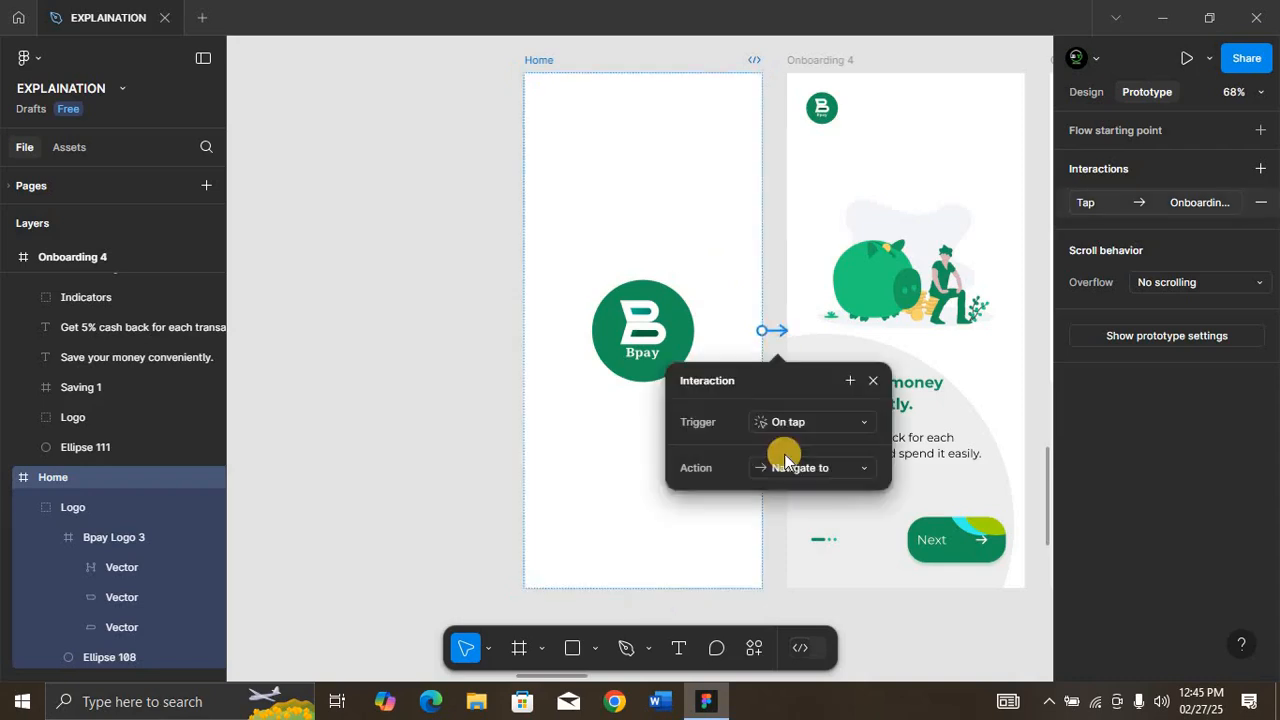
{"action": "scroll", "coordinate": [794, 508], "scroll_direction": "down", "scroll_amount": 3}
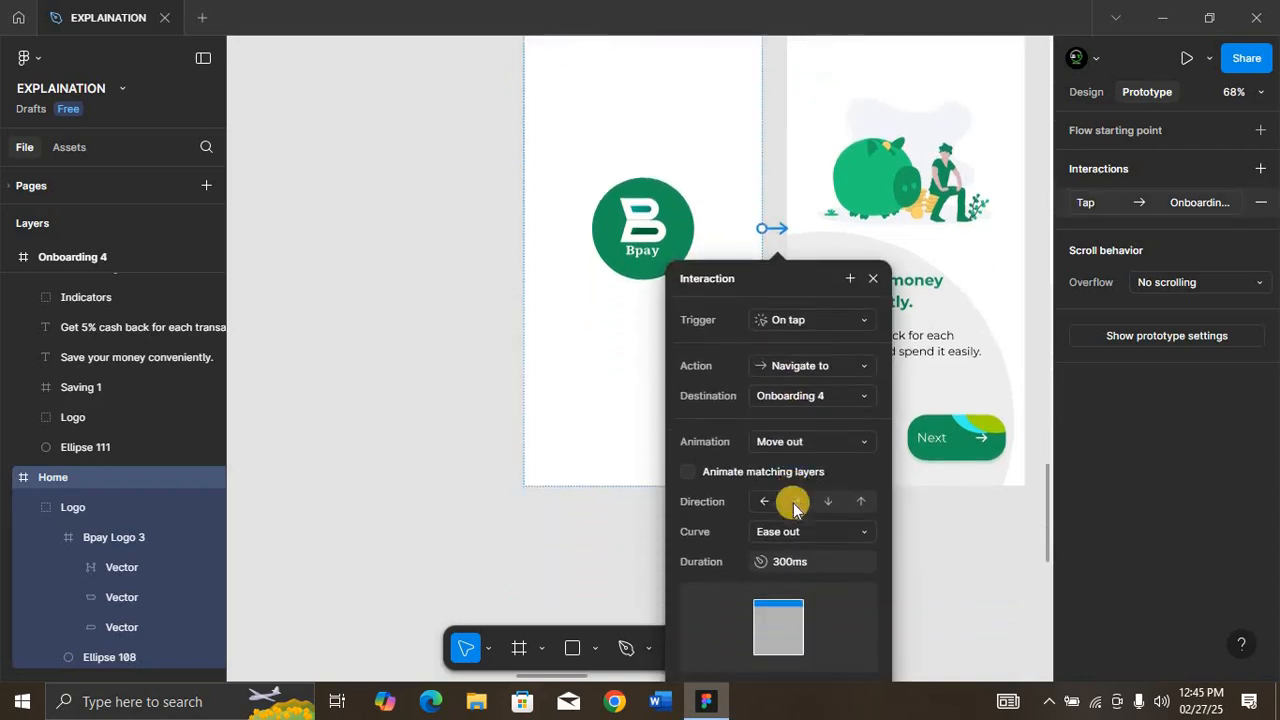
{"action": "left_click", "coordinate": [808, 428]}
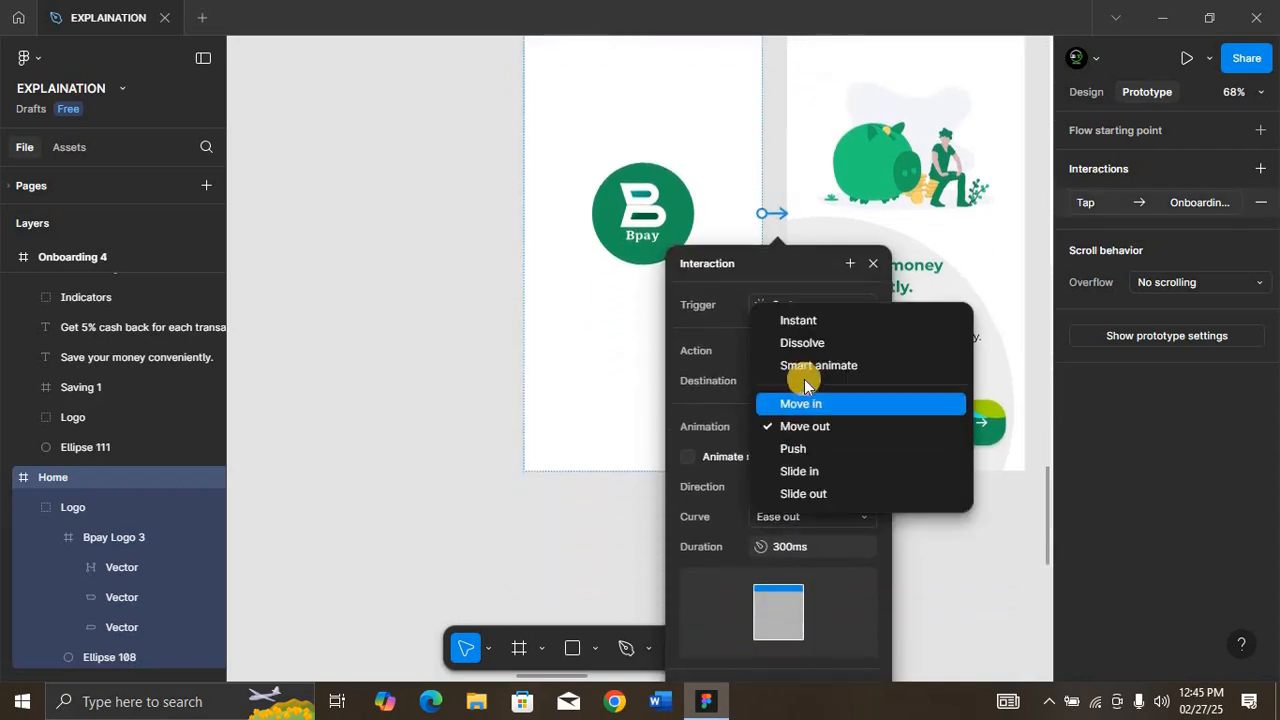
{"action": "left_click", "coordinate": [795, 318]}
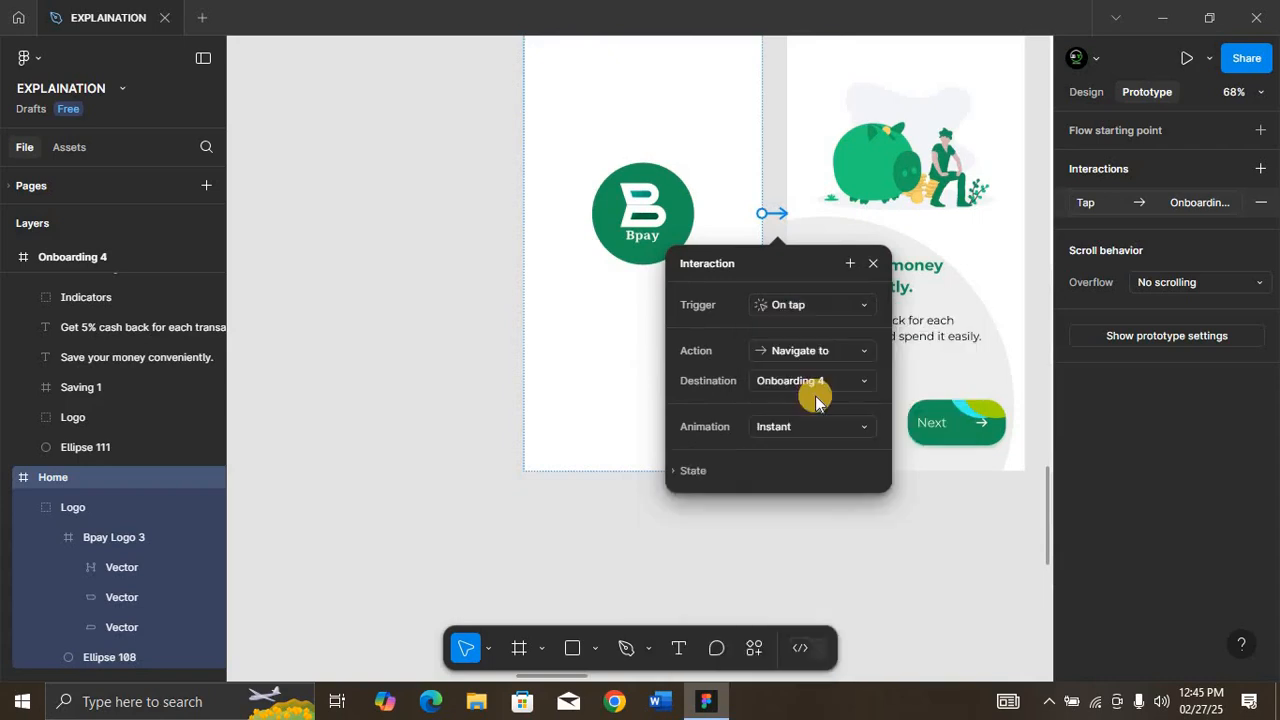
{"action": "left_click", "coordinate": [870, 265]}
Step: Open the prototype's inline preview on the Home screen and reposition the preview window slightly
{"action": "scroll", "coordinate": [849, 222], "scroll_direction": "up", "scroll_amount": 4}
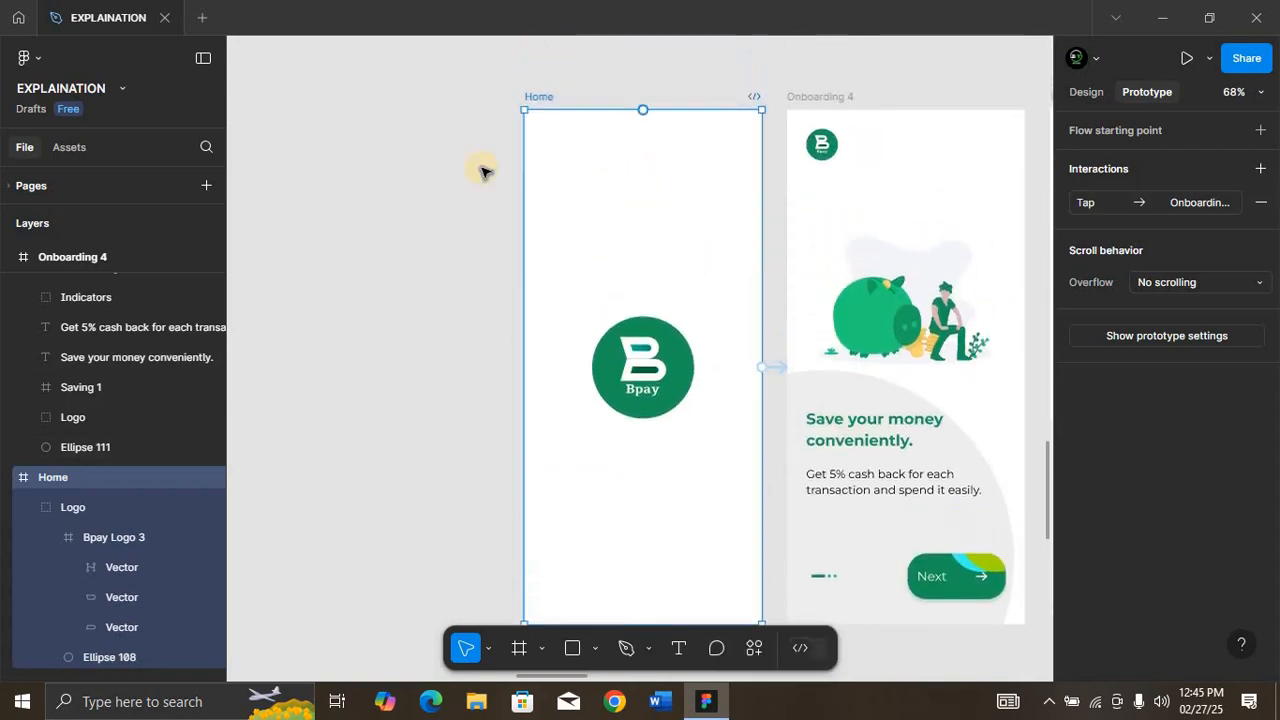
{"action": "key", "text": "shift+space"}
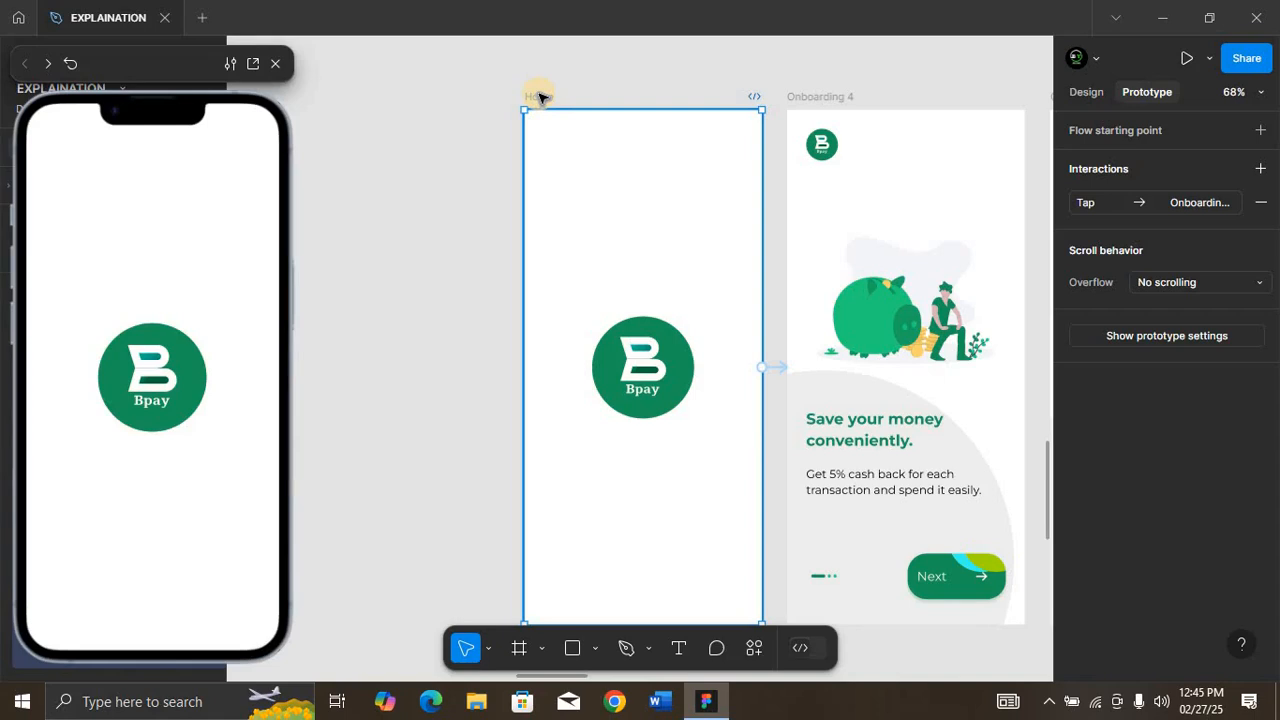
{"action": "left_click_drag", "start_coordinate": [183, 45], "coordinate": [231, 36]}
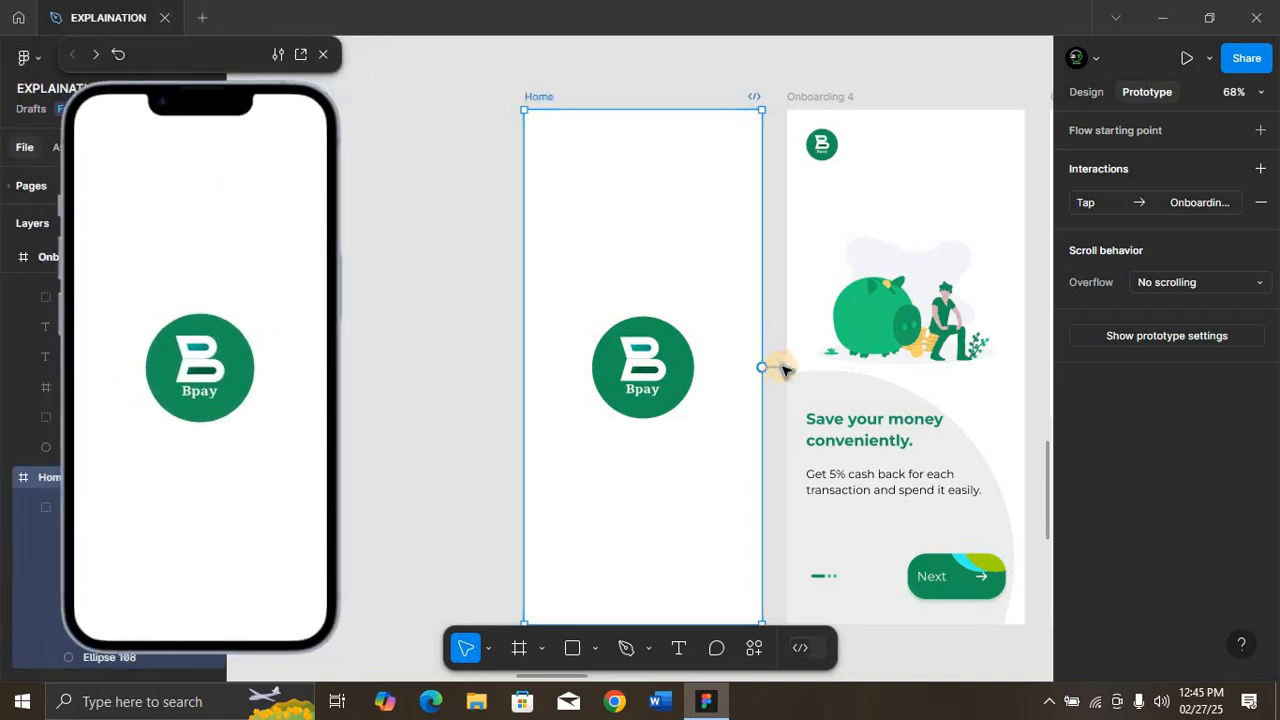
Step: Remove the Home screen's interaction and link Home to Onboarding 4 again with an on-tap navigation
{"action": "left_click", "coordinate": [784, 370]}
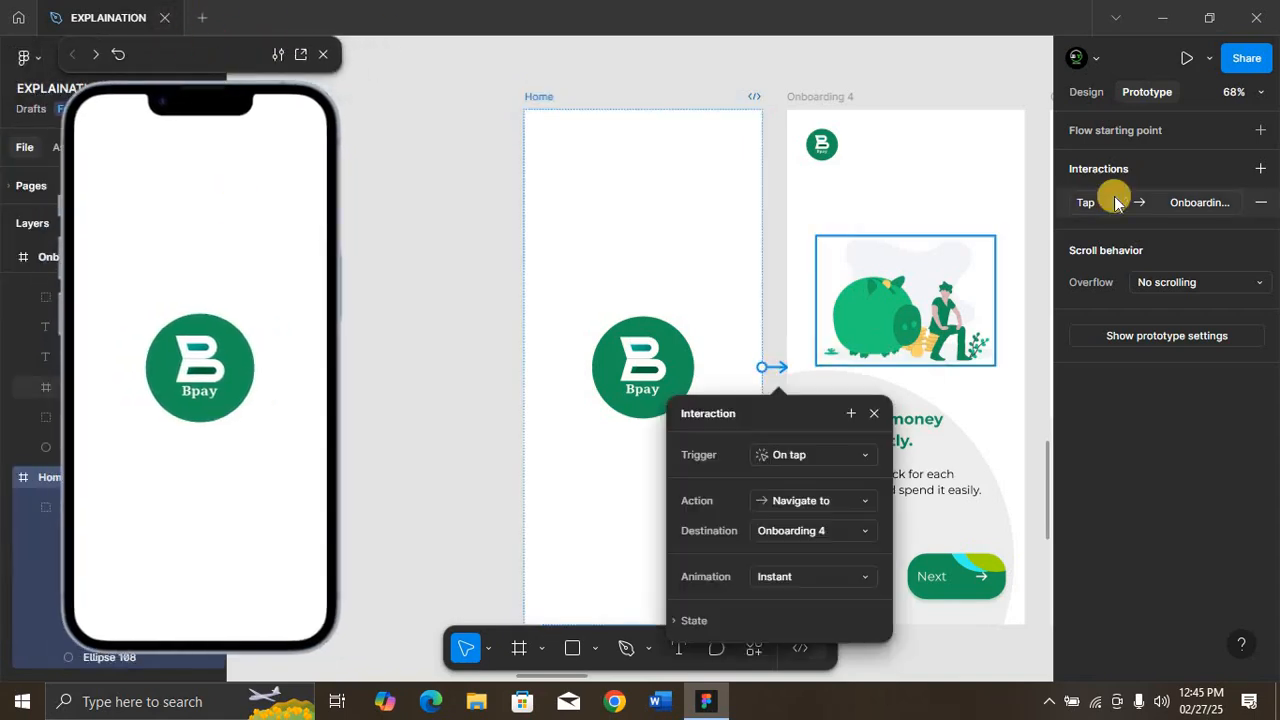
{"action": "left_click", "coordinate": [1256, 202]}
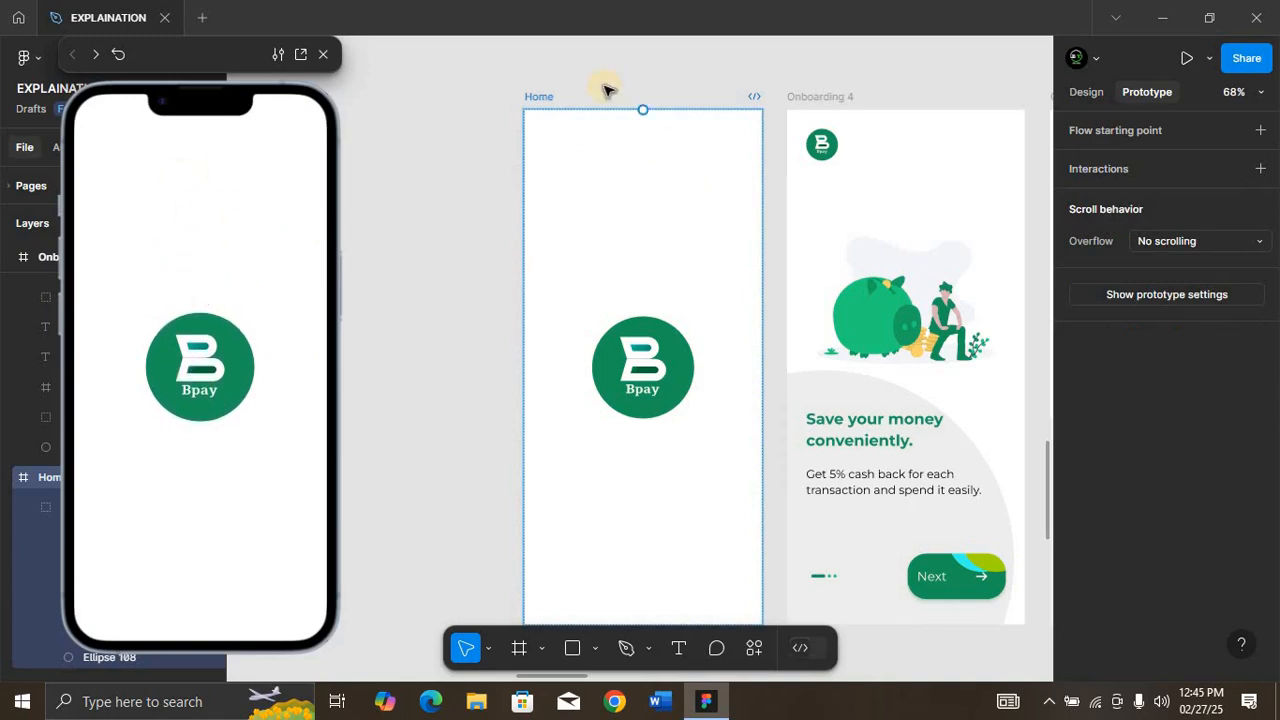
{"action": "left_click_drag", "start_coordinate": [763, 368], "coordinate": [805, 366]}
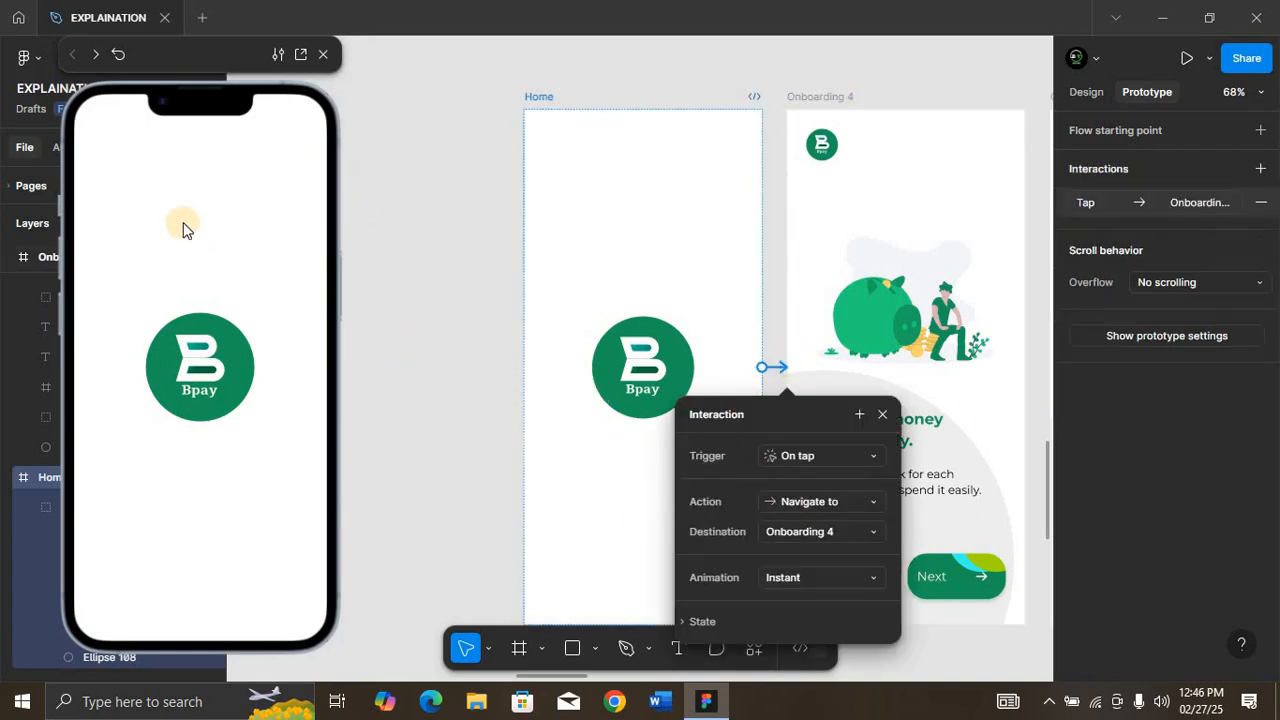
Step: Play the prototype in the preview from Home through the onboarding screens using the Next and Get Started buttons
{"action": "left_click", "coordinate": [195, 348]}
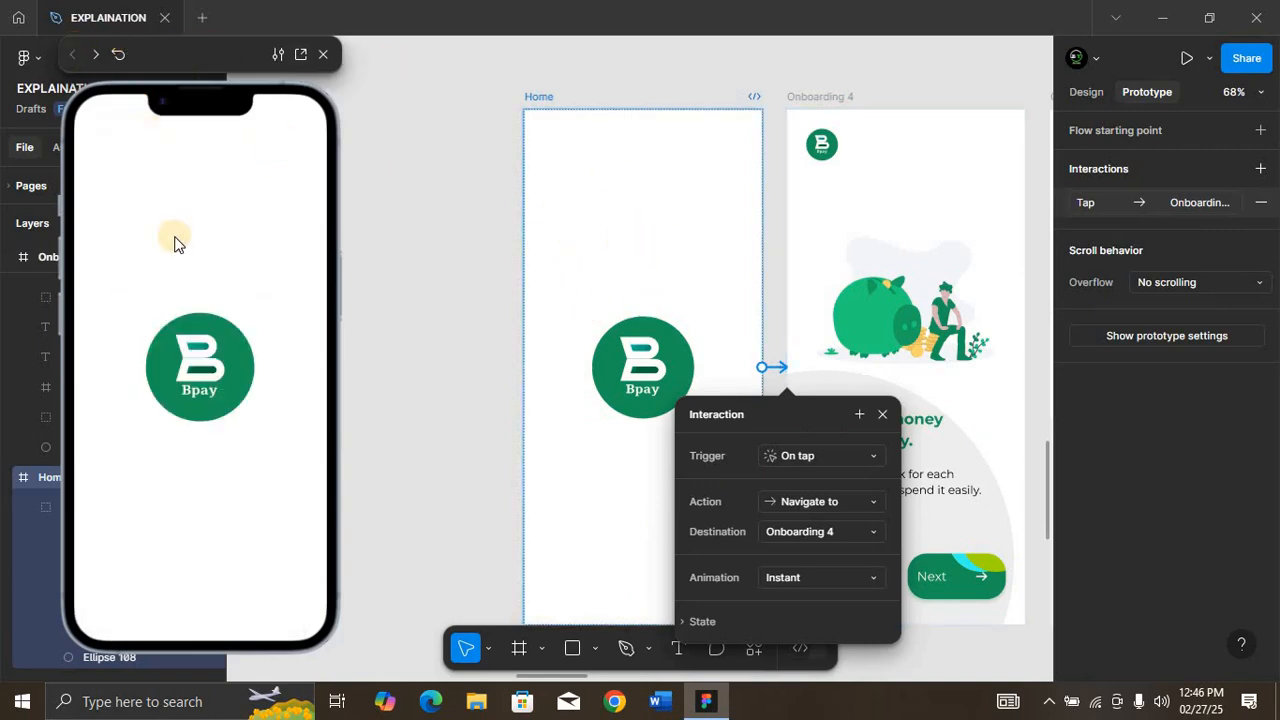
{"action": "left_click", "coordinate": [175, 240]}
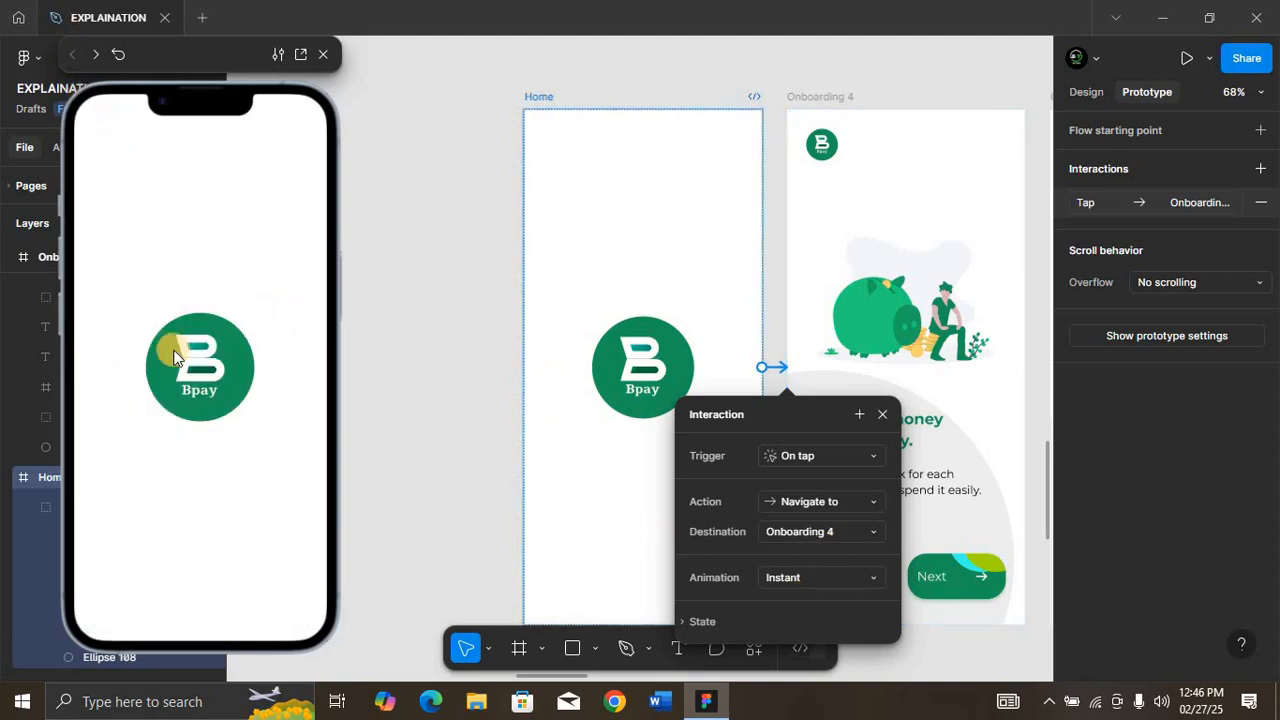
{"action": "left_click", "coordinate": [172, 352]}
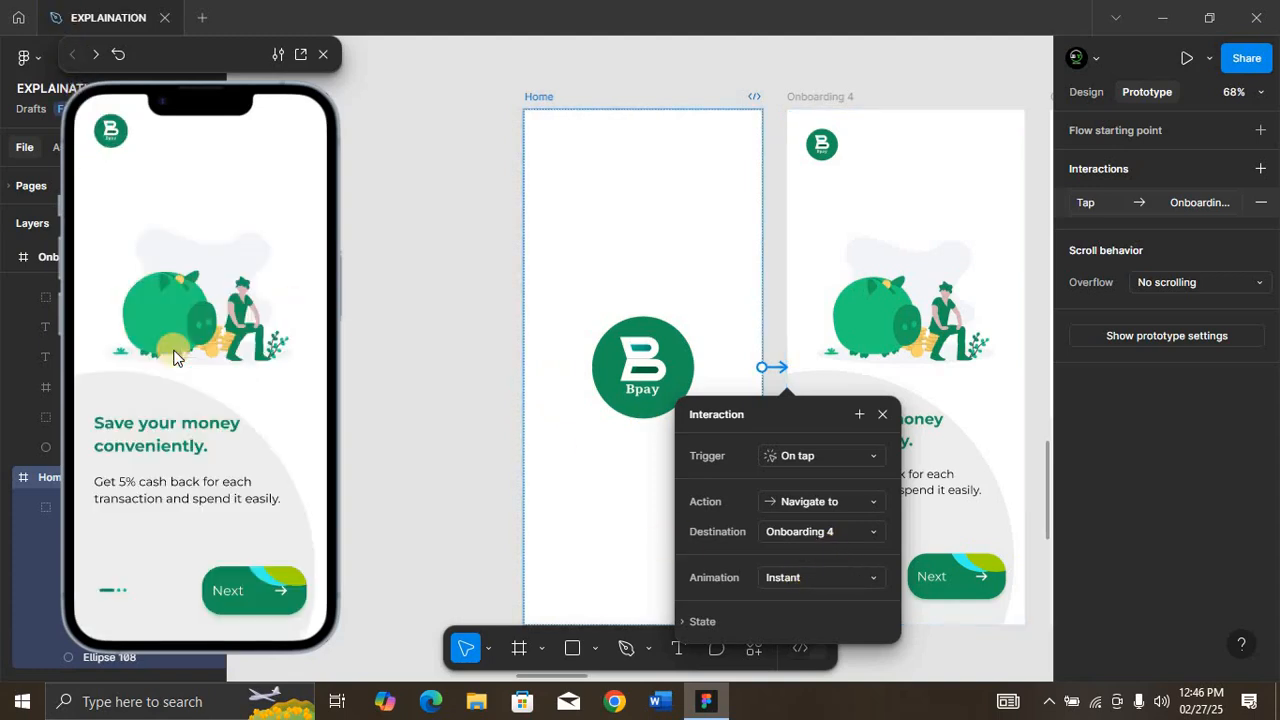
{"action": "left_click", "coordinate": [249, 589]}
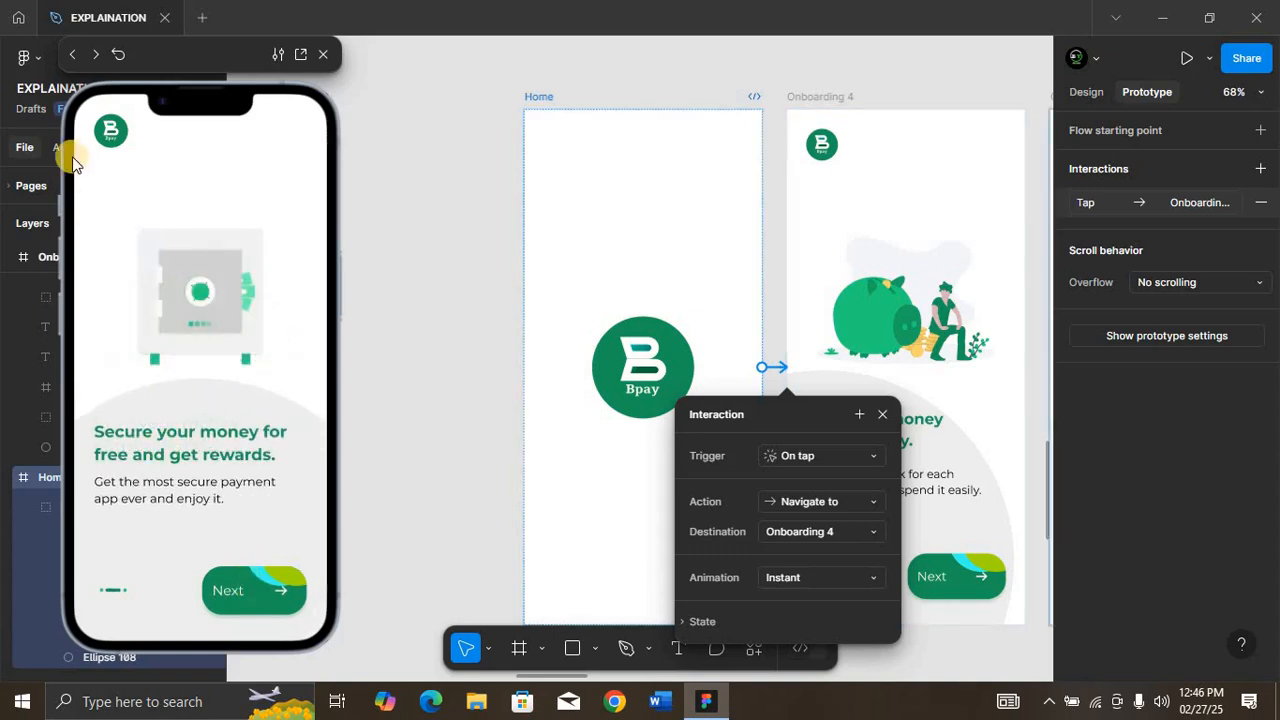
{"action": "left_click", "coordinate": [239, 590]}
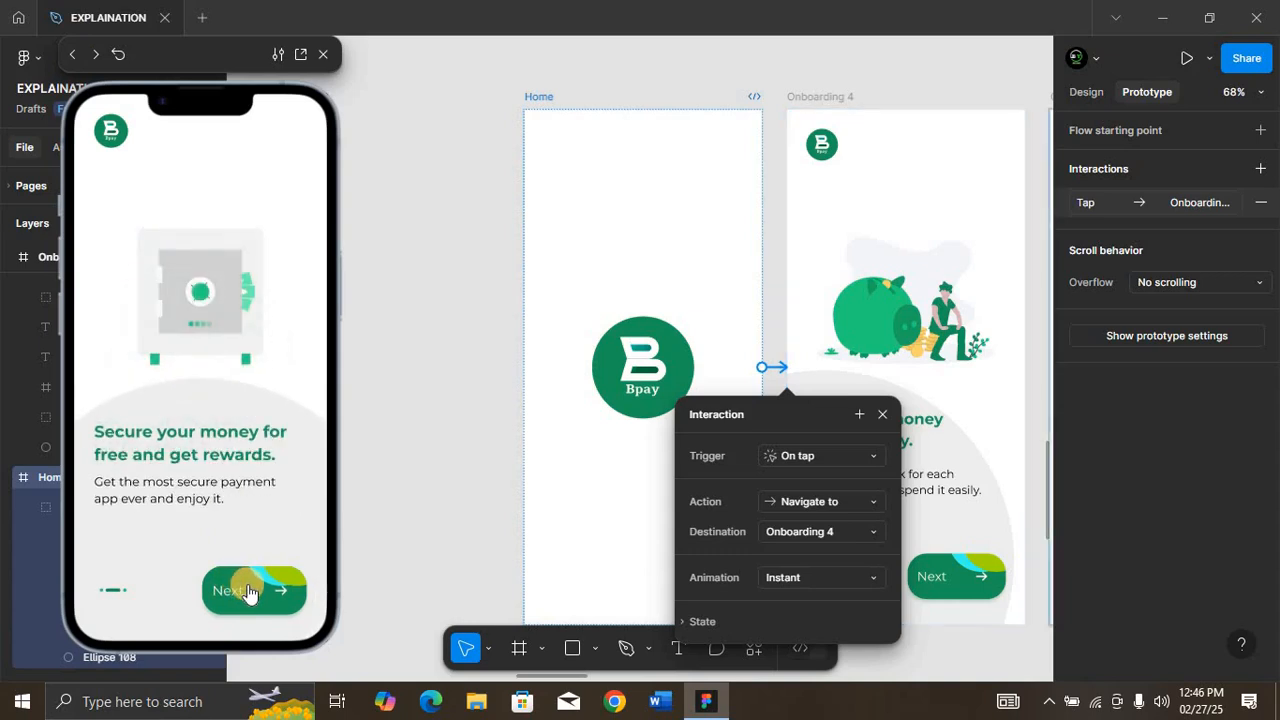
{"action": "left_click", "coordinate": [248, 590]}
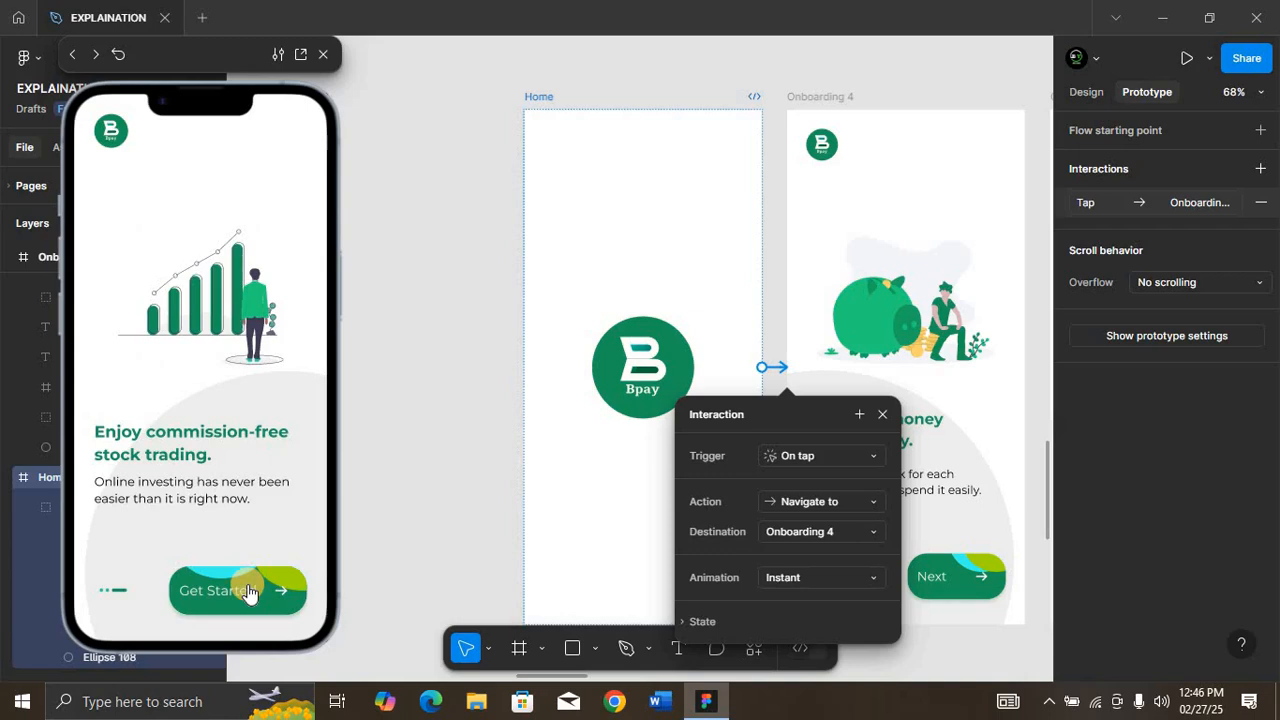
{"action": "left_click", "coordinate": [214, 592]}
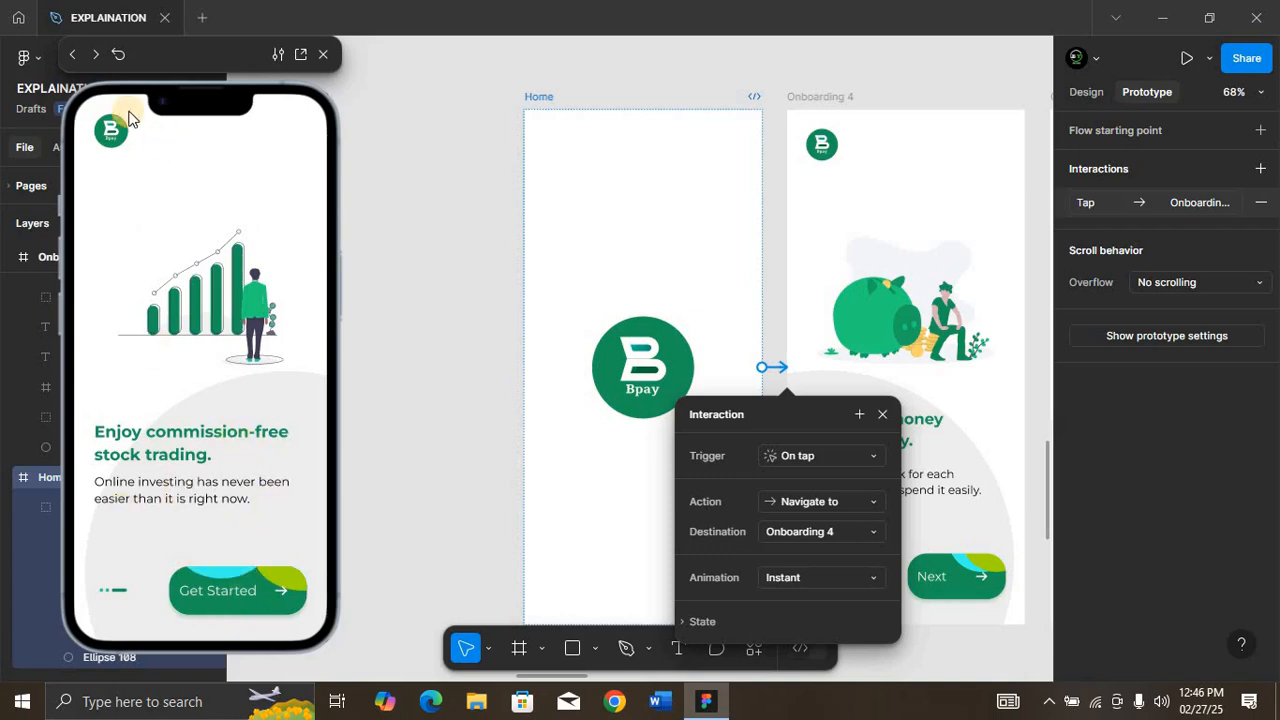
Step: Replay the preview transitions from Onboarding 5 to the Welcome Page and step back to Onboarding 5
{"action": "left_click", "coordinate": [71, 55]}
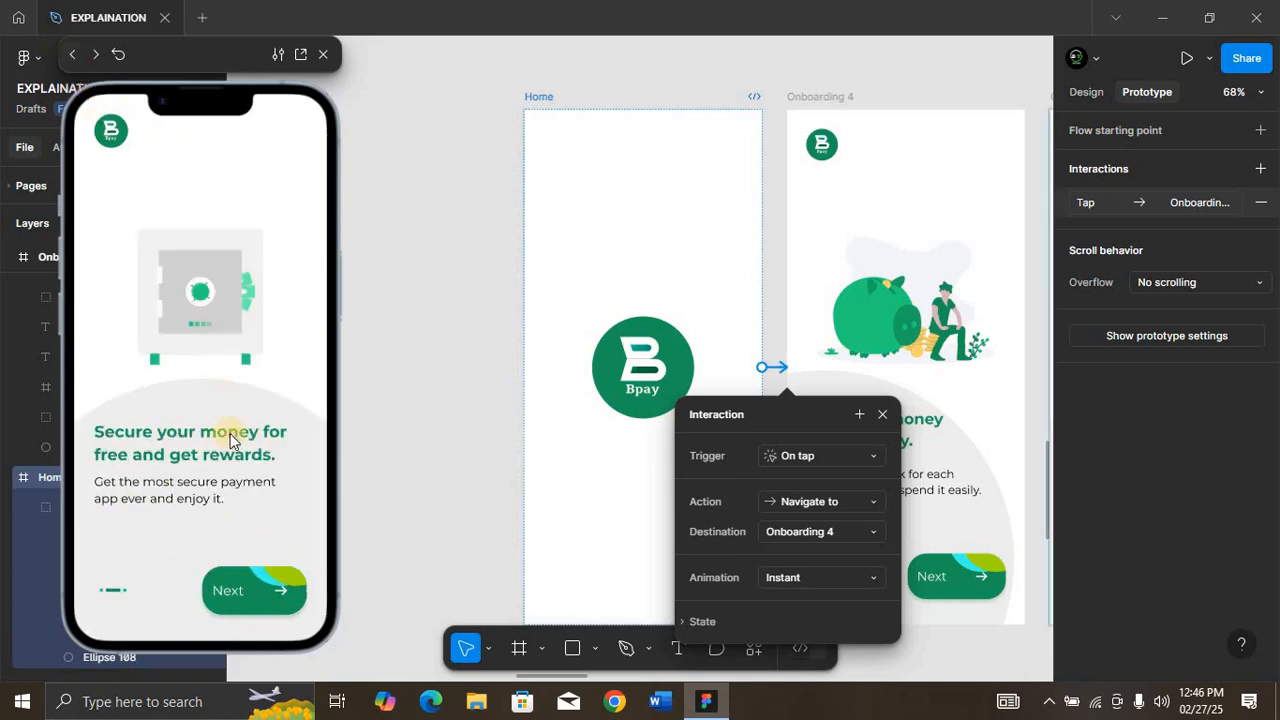
{"action": "left_click", "coordinate": [246, 598]}
{"action": "left_click", "coordinate": [246, 596]}
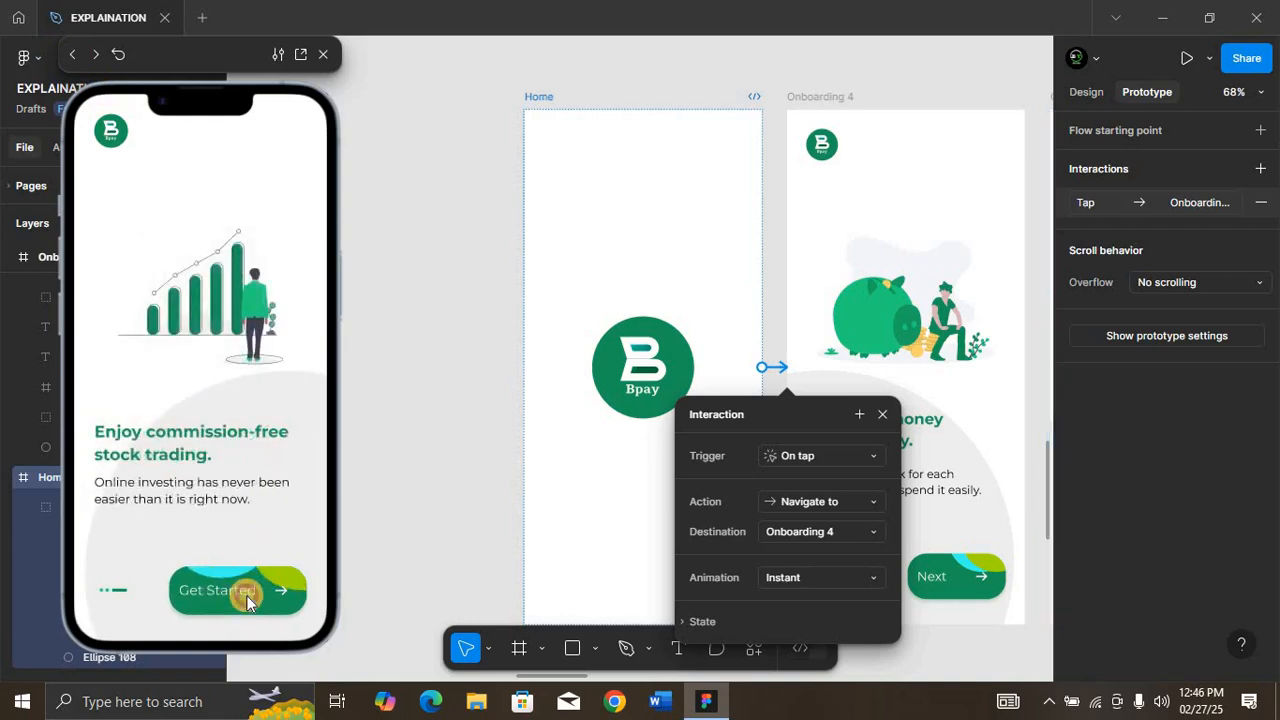
{"action": "left_click", "coordinate": [222, 522]}
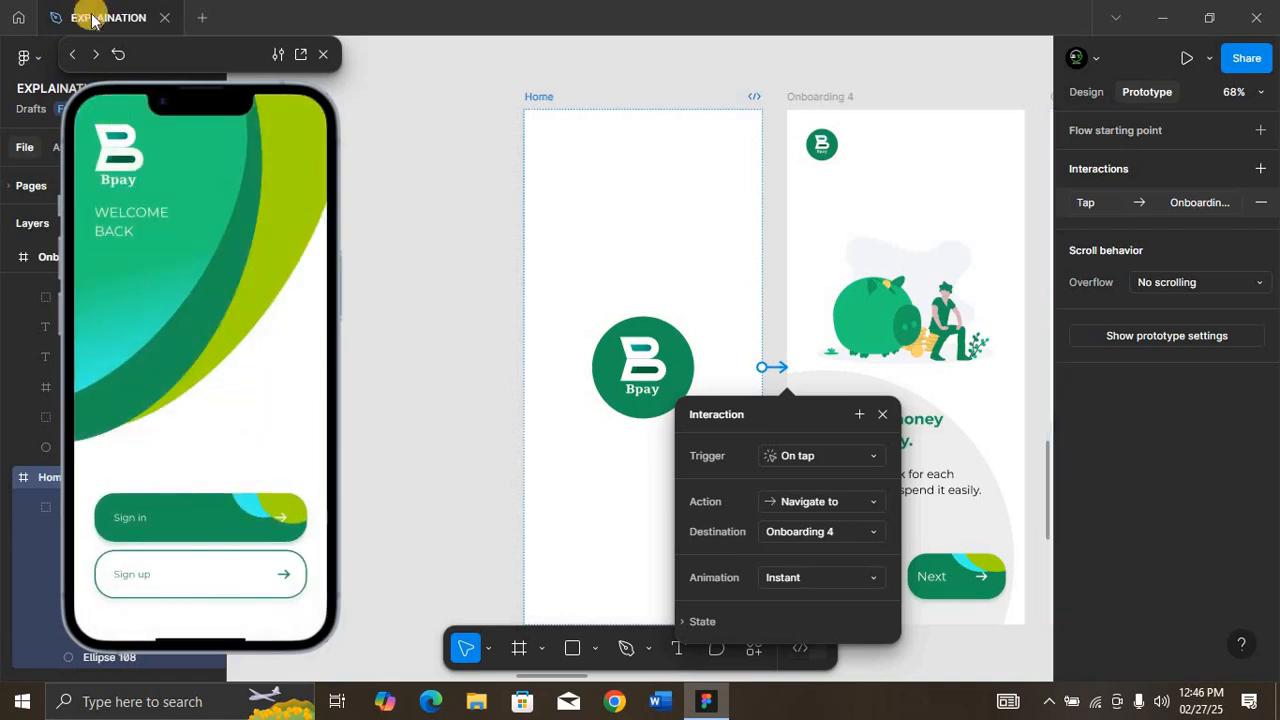
{"action": "left_click", "coordinate": [71, 55]}
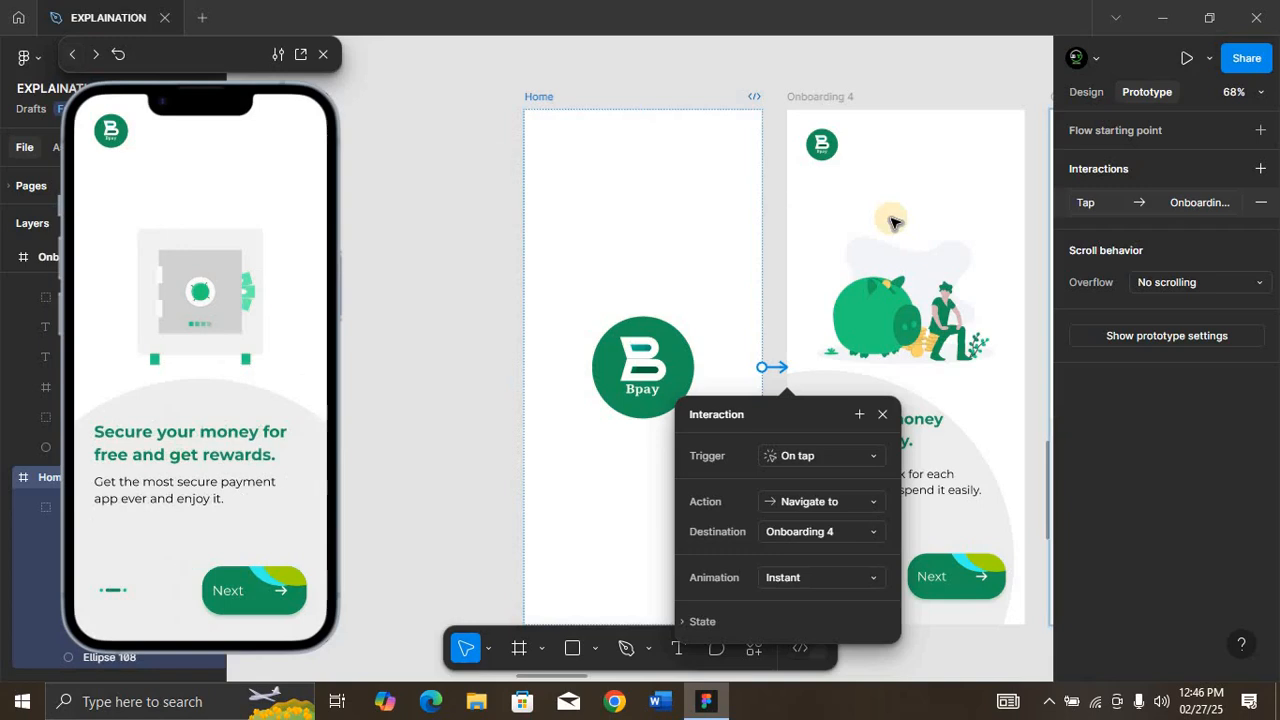
Step: Move the Bpay logo on Onboarding 5 to the frame's upper-right corner at X 270, Y 30
{"action": "scroll", "coordinate": [893, 222], "scroll_direction": "right", "scroll_amount": 5}
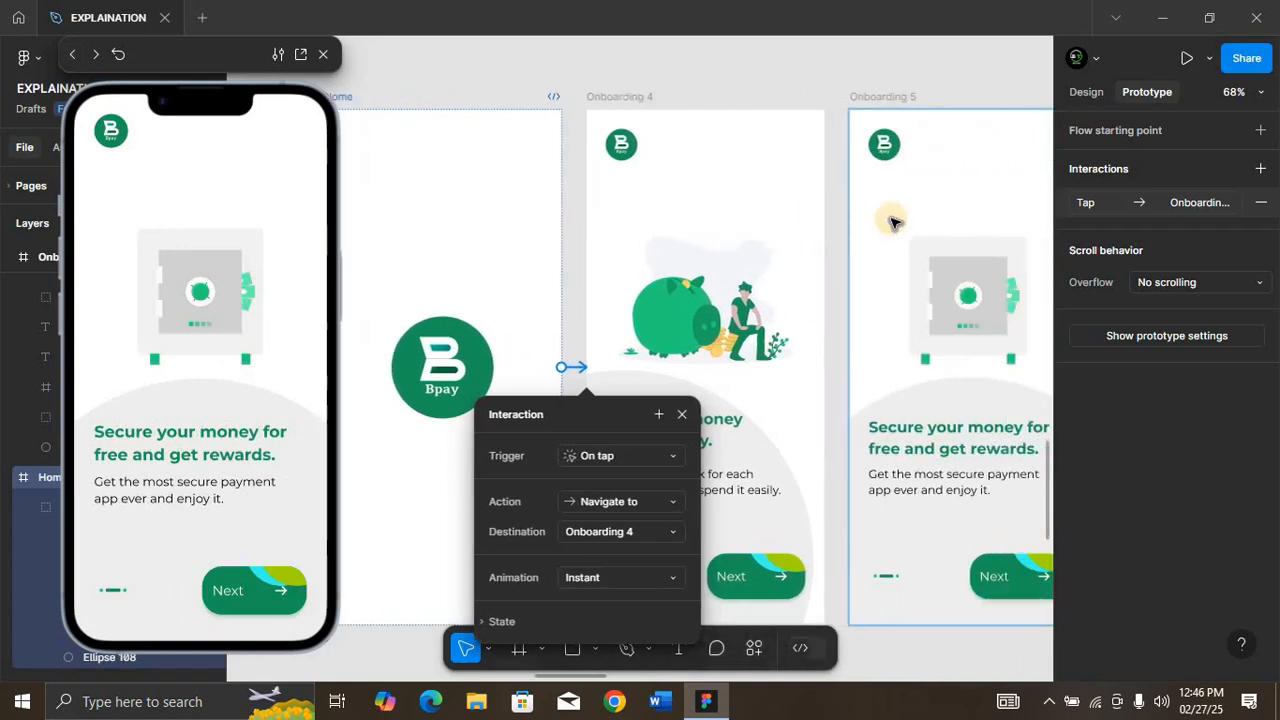
{"action": "scroll", "coordinate": [893, 222], "scroll_direction": "right", "scroll_amount": 2}
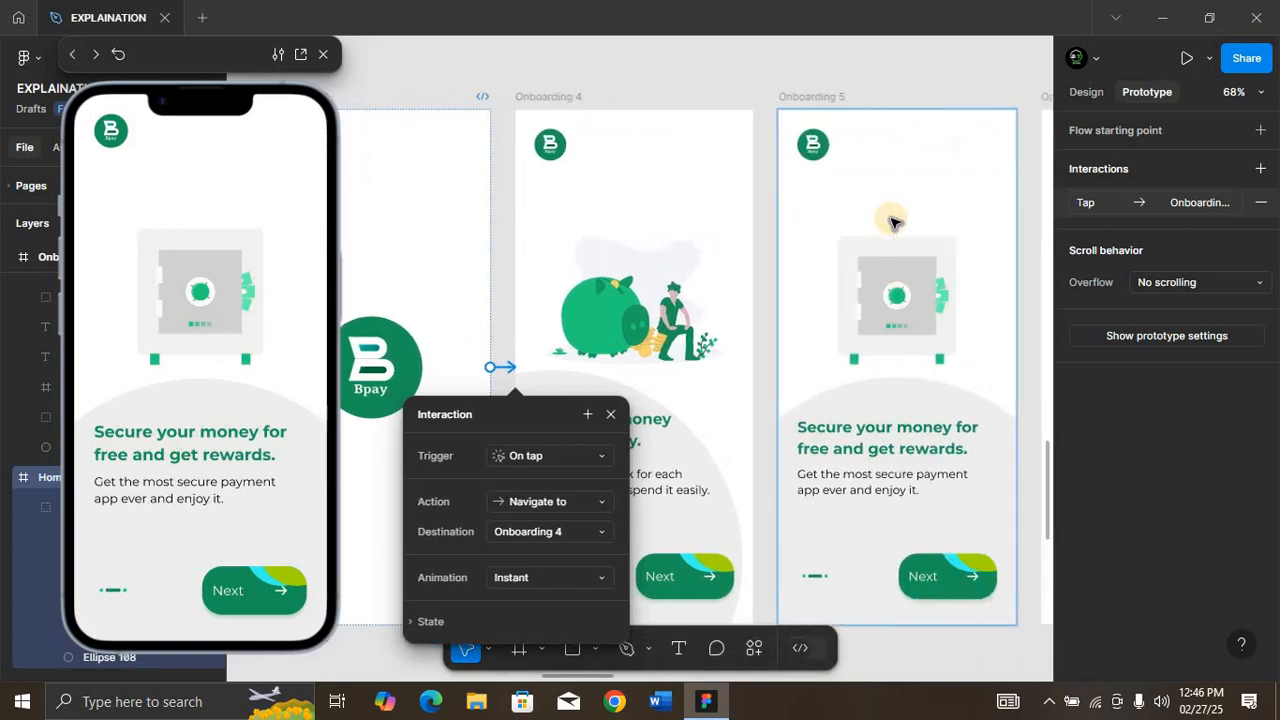
{"action": "left_click", "coordinate": [818, 148]}
{"action": "mouse_move", "coordinate": [829, 147]}
{"action": "left_mouse_down"}
{"action": "mouse_move", "coordinate": [957, 157]}
{"action": "mouse_move", "coordinate": [843, 152]}
{"action": "left_mouse_up"}
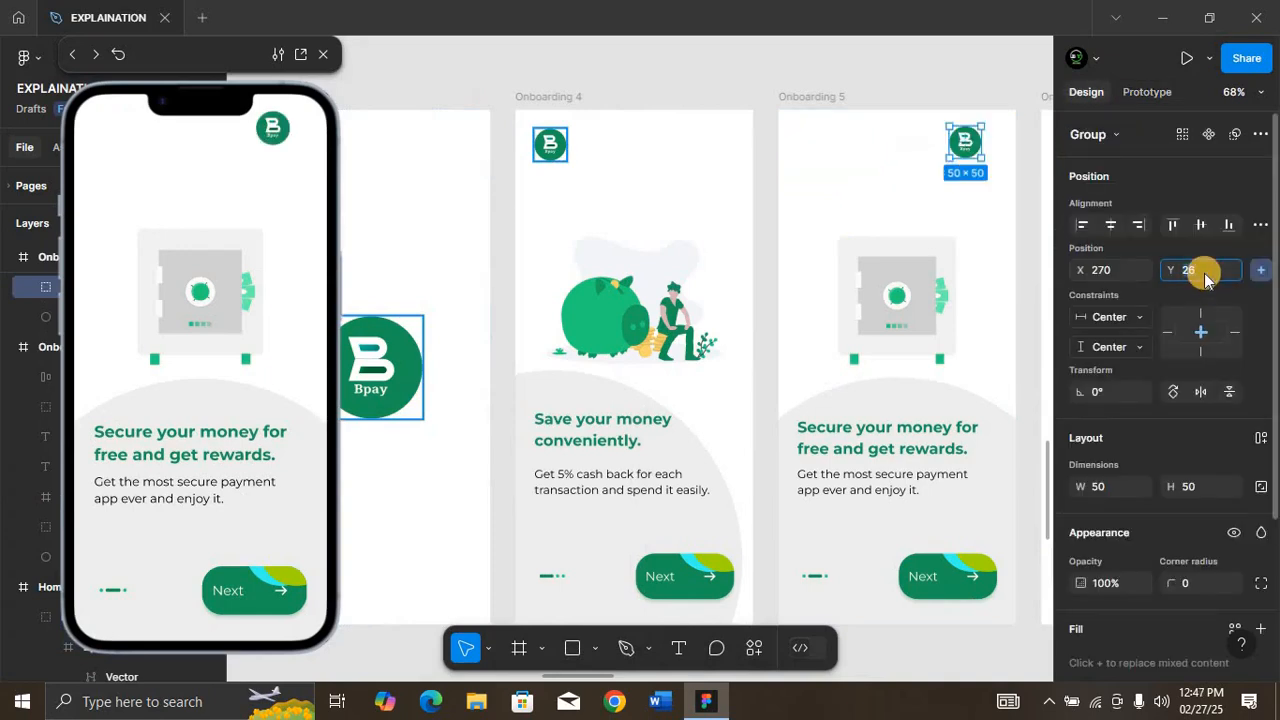
{"action": "type", "text": "30"}
{"action": "key", "text": "Return"}
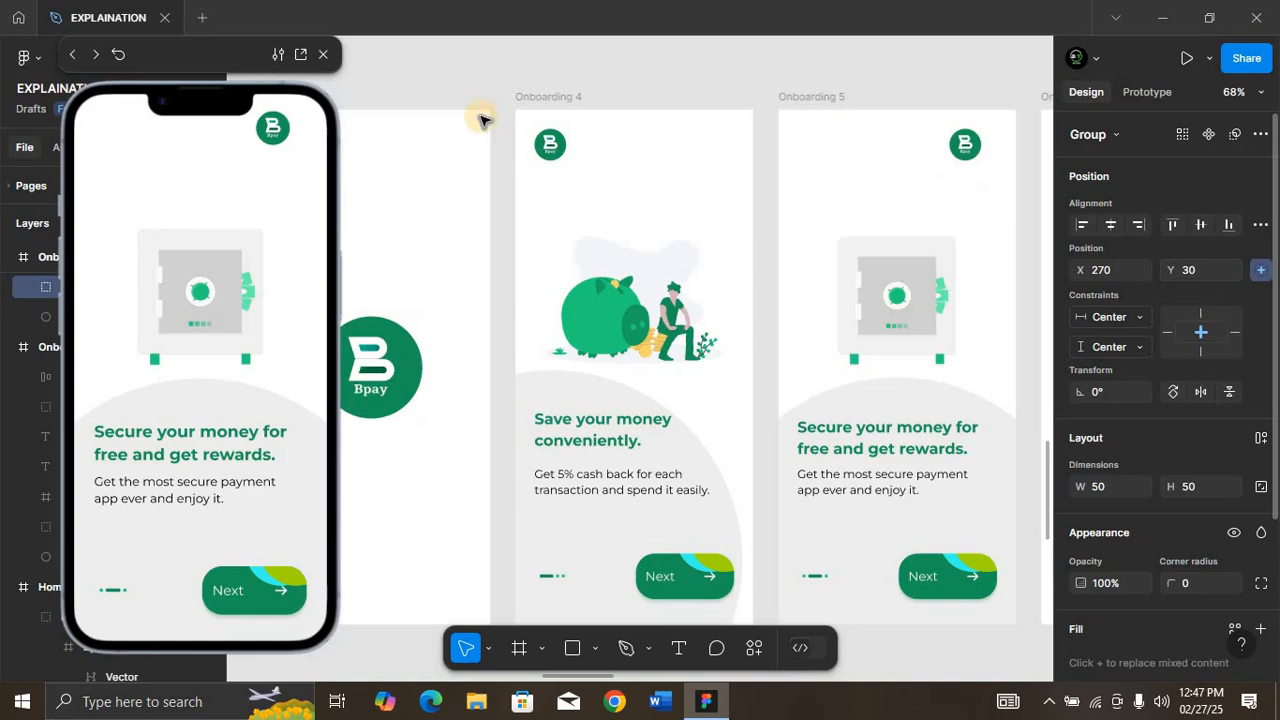
Step: Return the preview to Home and play the prototype through the onboarding screens to the Welcome Page
{"action": "left_click", "coordinate": [80, 53]}
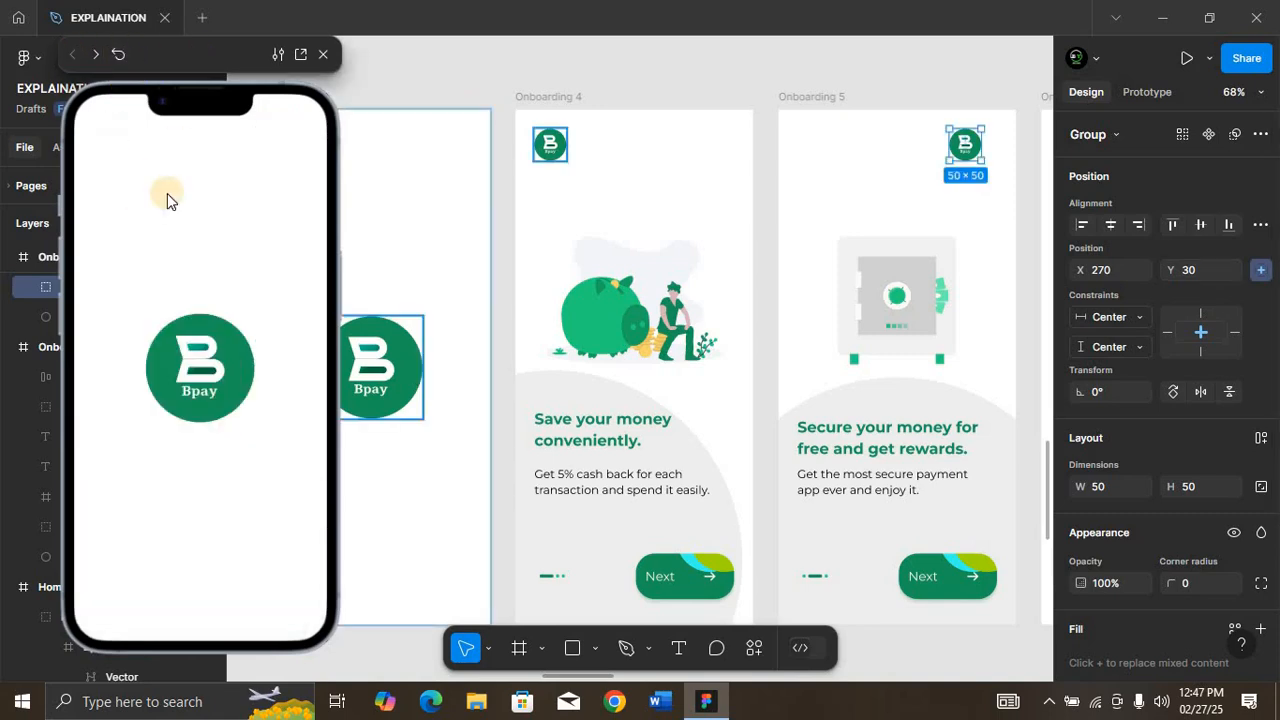
{"action": "left_click_drag", "start_coordinate": [62, 45], "coordinate": [114, 34]}
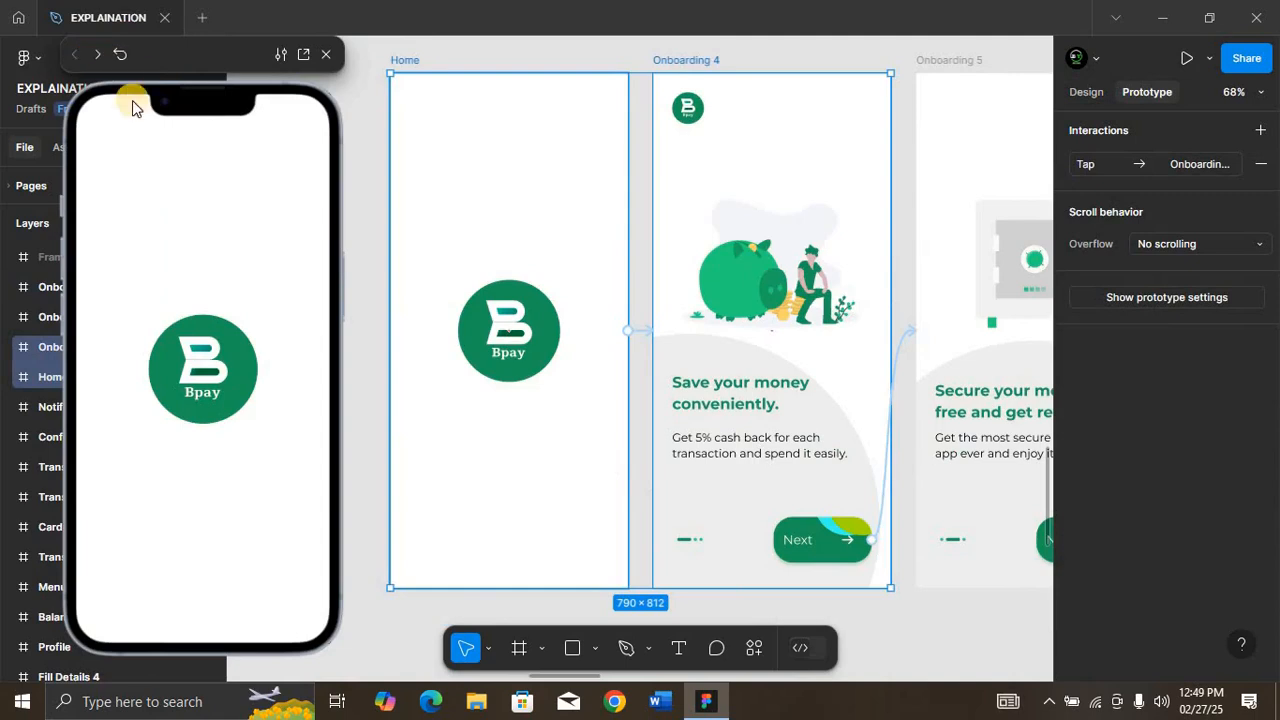
{"action": "left_click", "coordinate": [165, 169]}
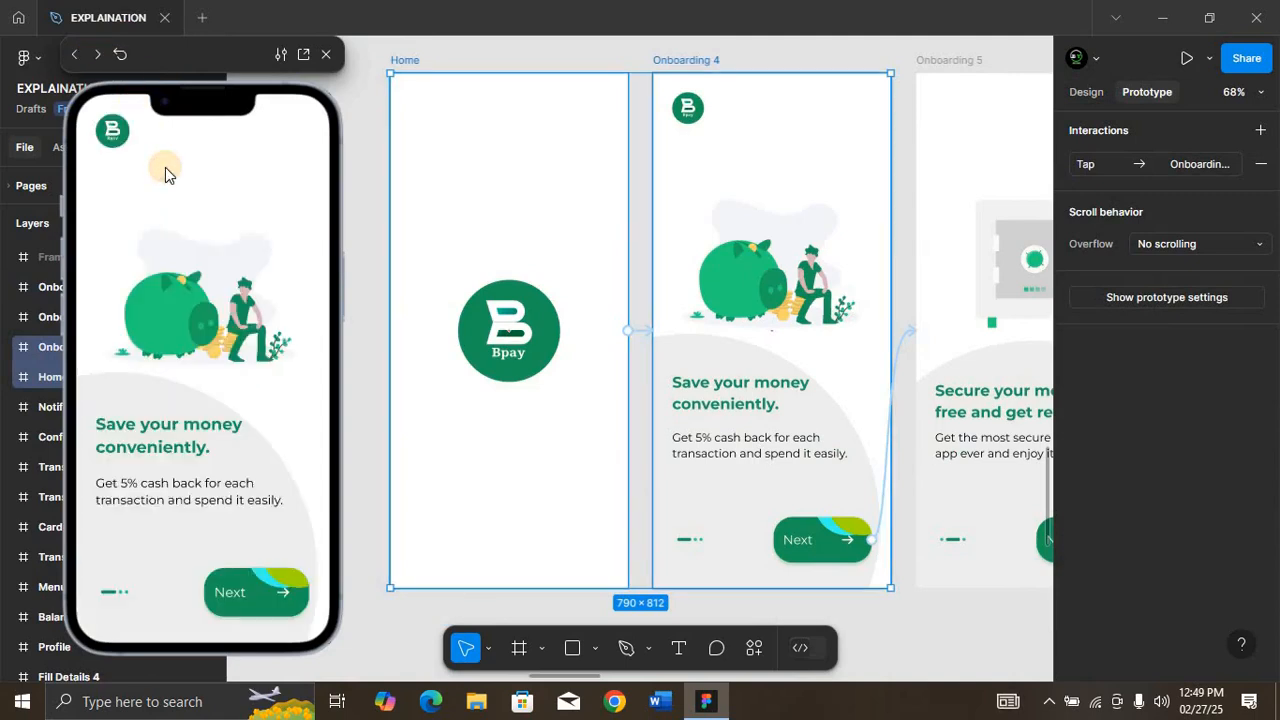
{"action": "left_click", "coordinate": [258, 597]}
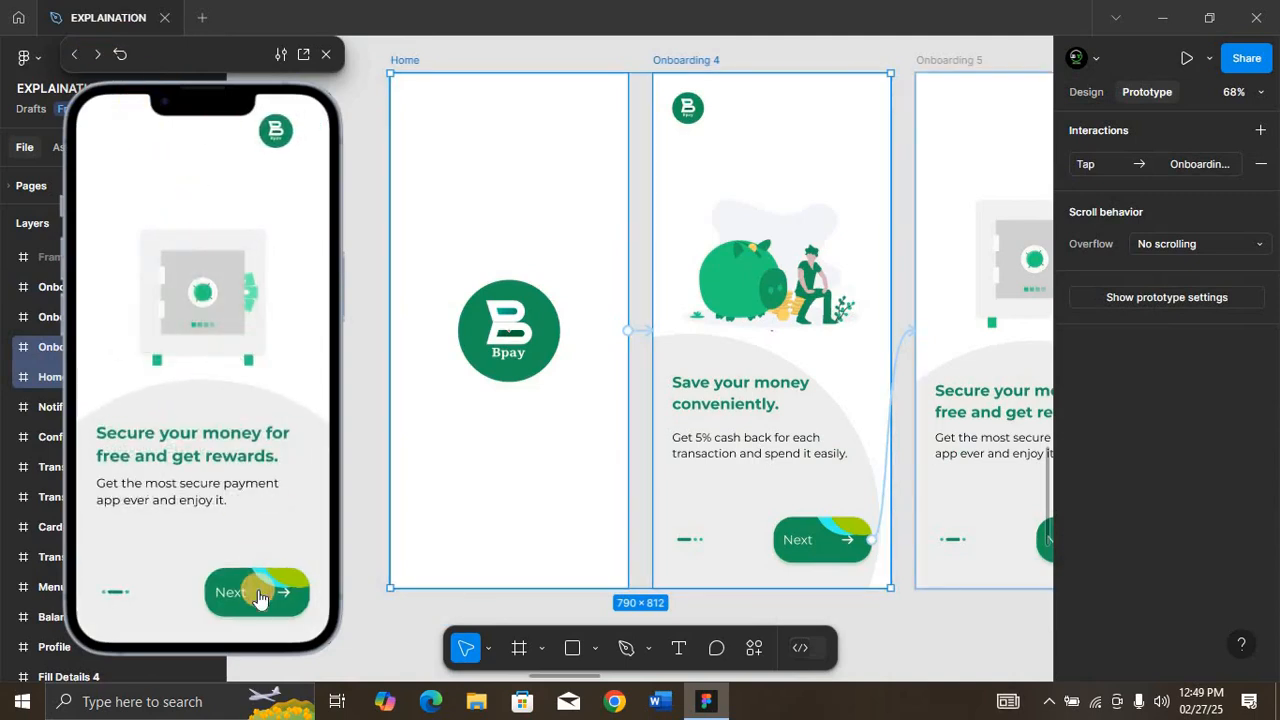
{"action": "left_click", "coordinate": [67, 55]}
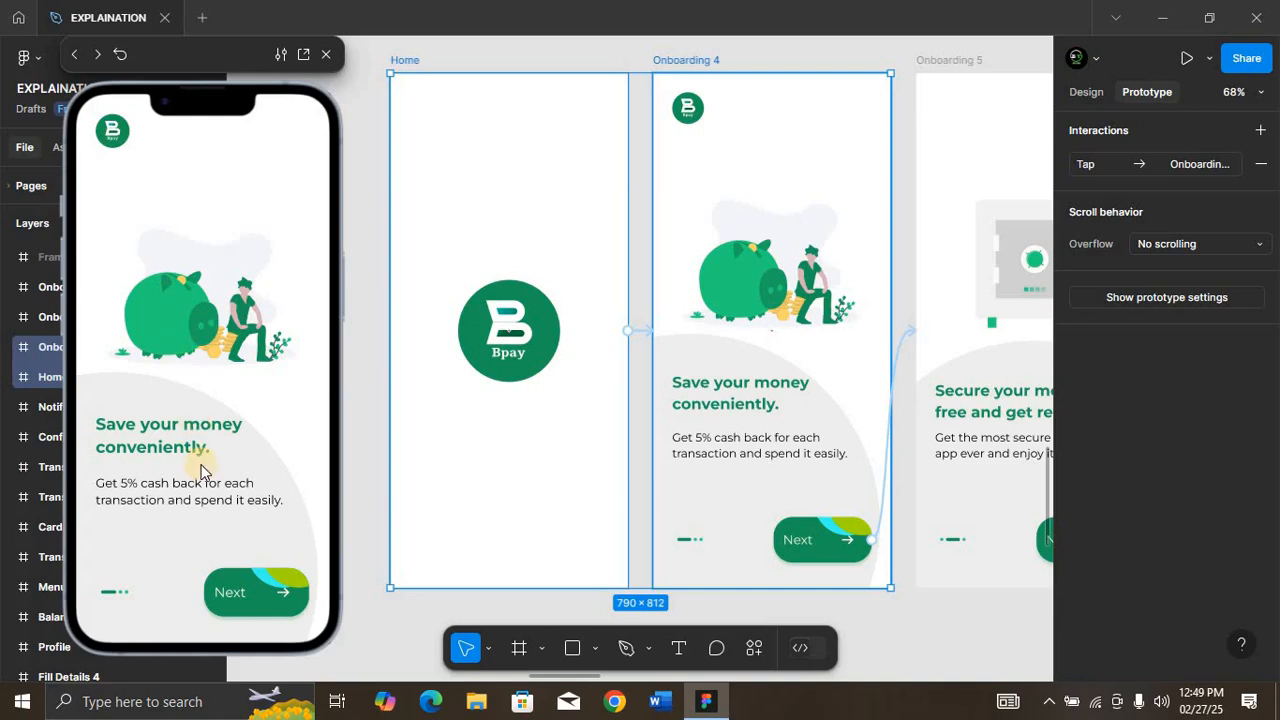
{"action": "left_click", "coordinate": [257, 592]}
{"action": "left_click", "coordinate": [258, 592]}
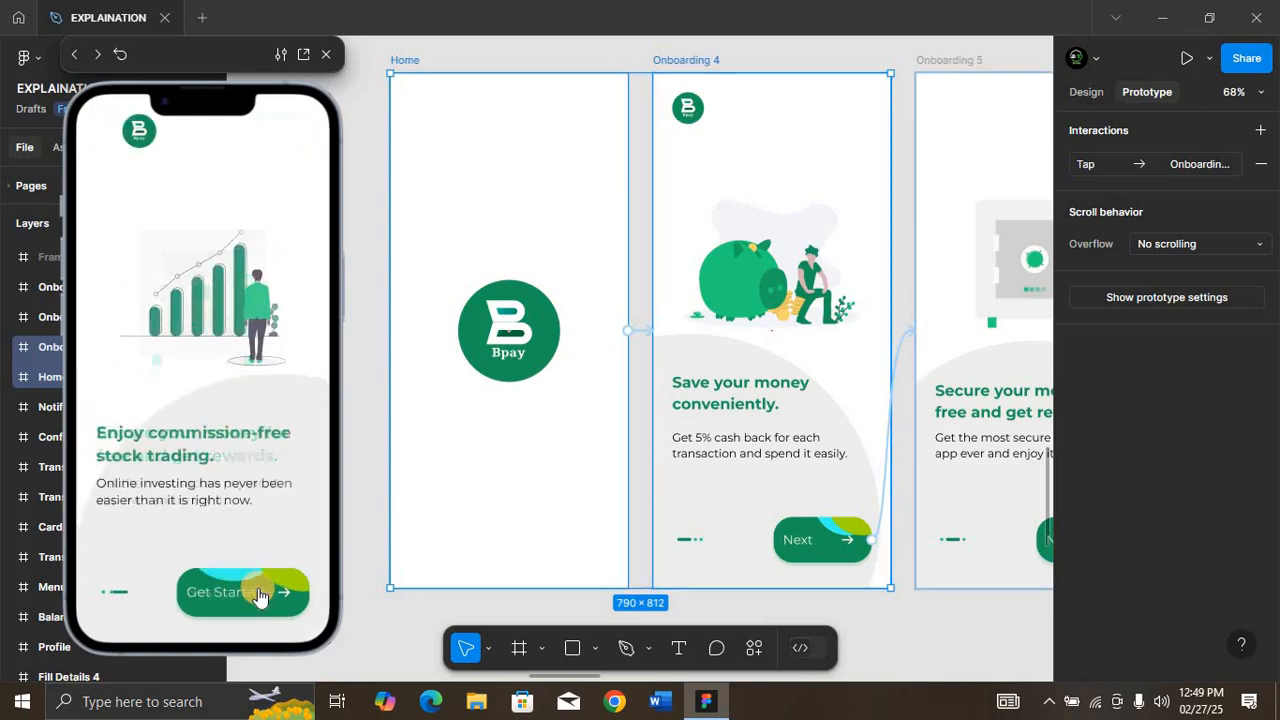
{"action": "left_click", "coordinate": [258, 588]}
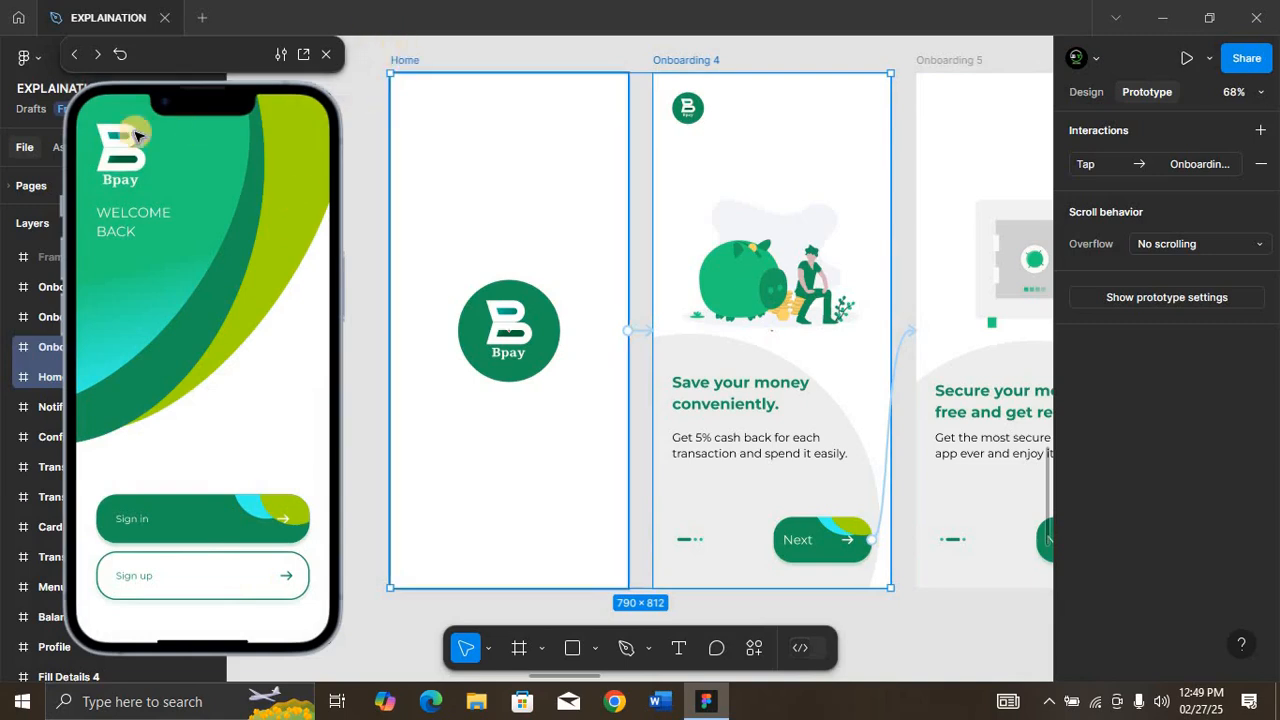
Step: Set the animation of the Home to Onboarding 4 interaction to Smart animate with the Gentle curve
{"action": "left_click", "coordinate": [569, 335]}
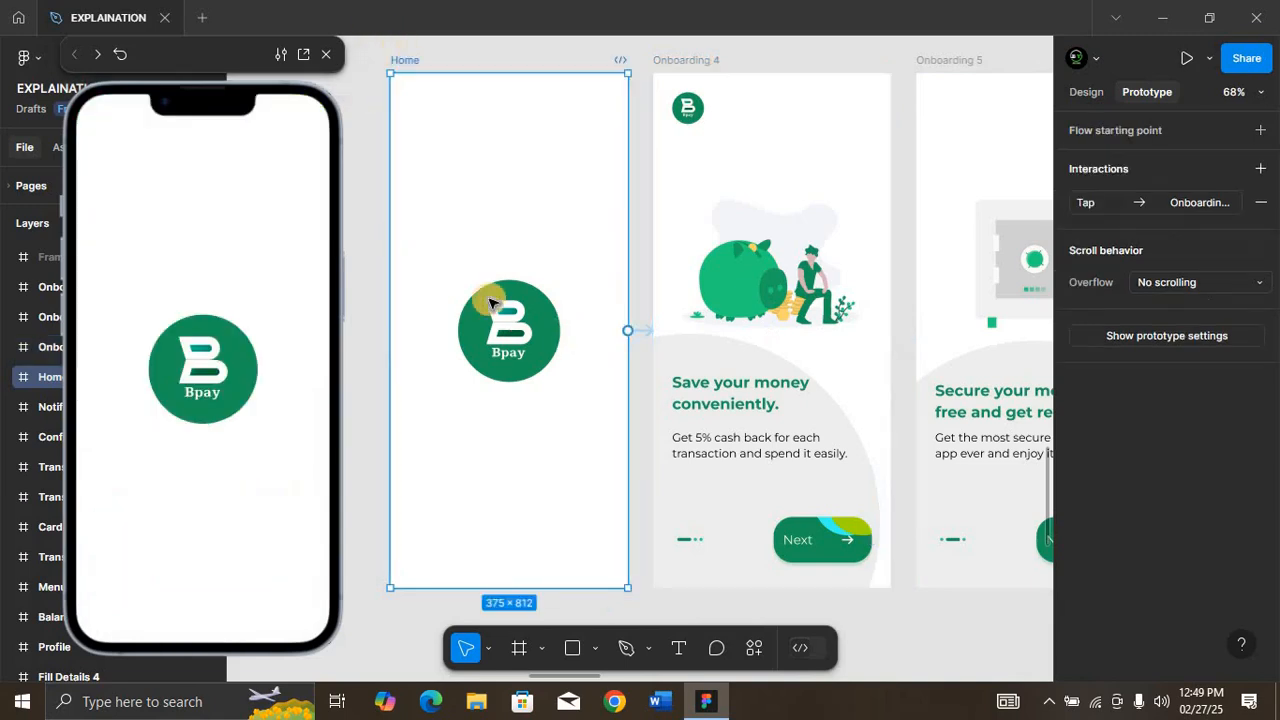
{"action": "left_click", "coordinate": [650, 331]}
{"action": "left_click", "coordinate": [166, 263]}
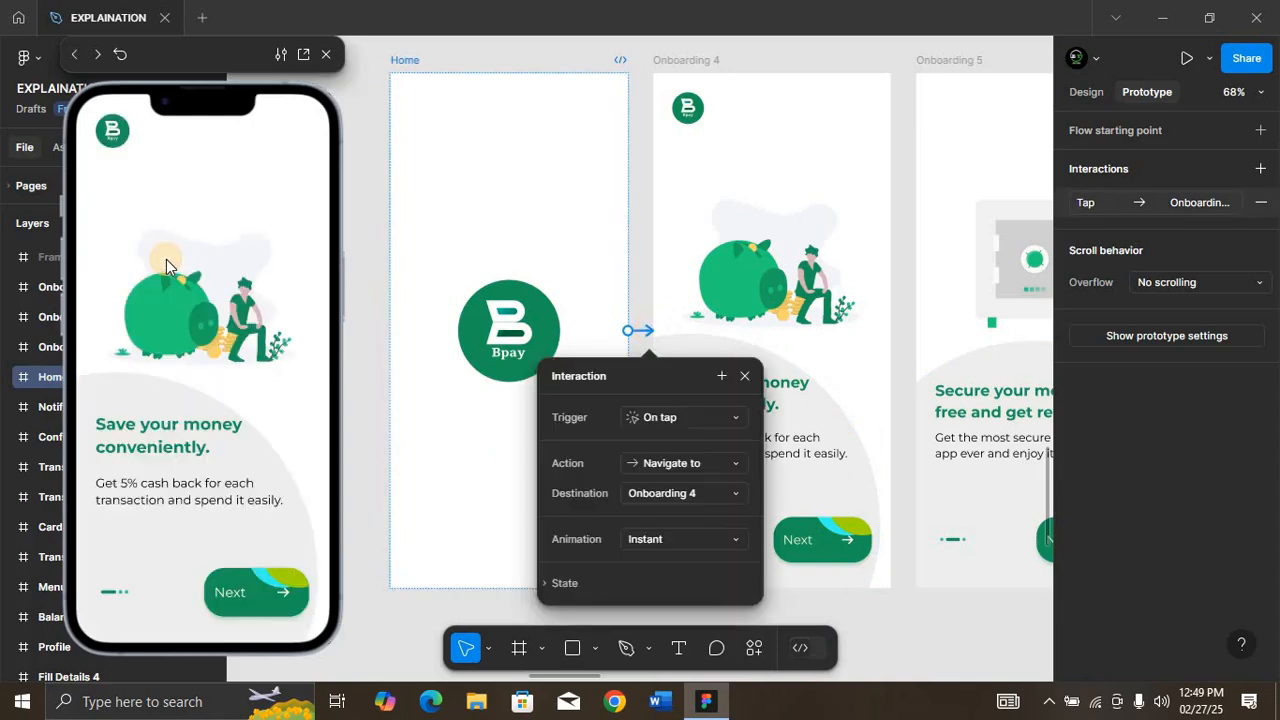
{"action": "left_click", "coordinate": [77, 55]}
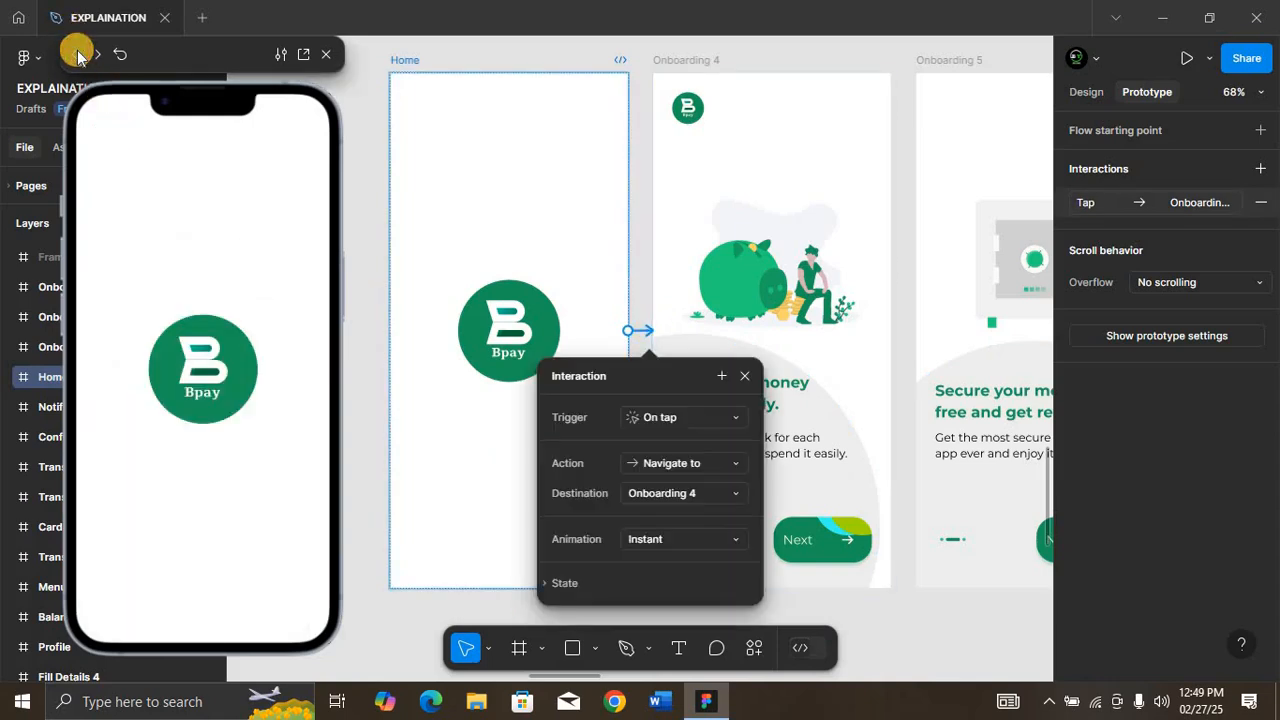
{"action": "left_click", "coordinate": [690, 540]}
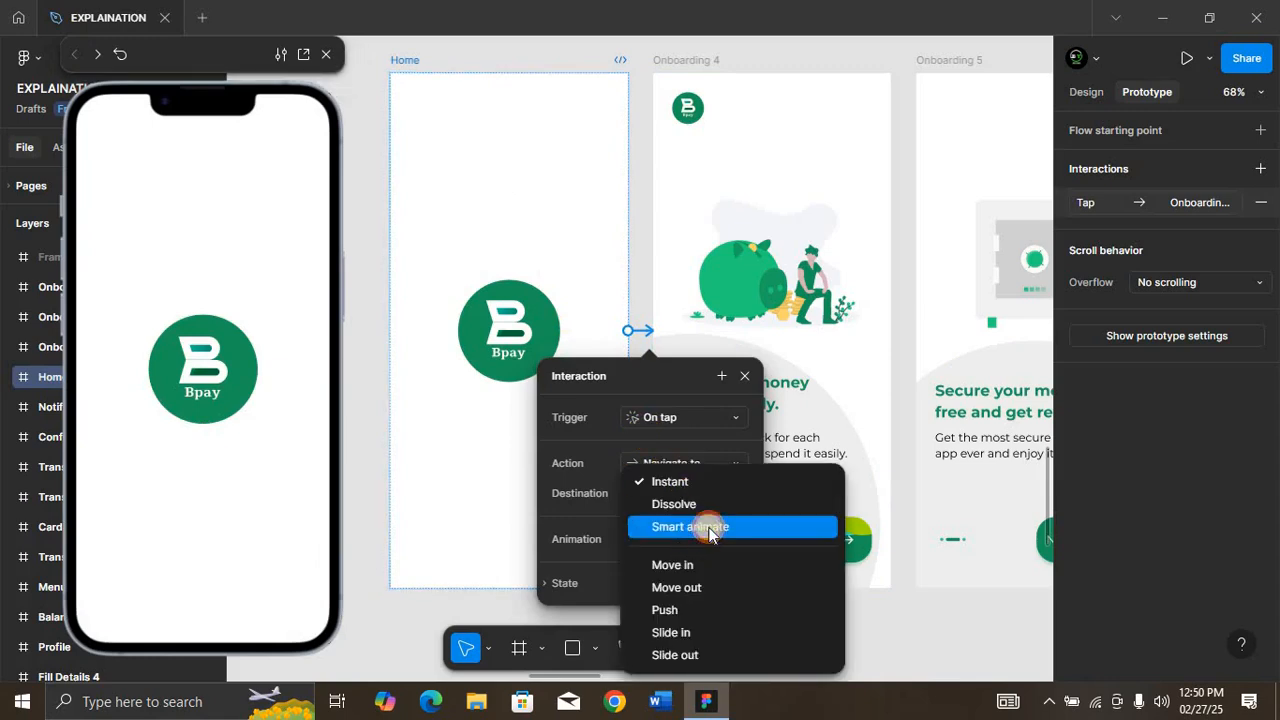
{"action": "left_click", "coordinate": [710, 530]}
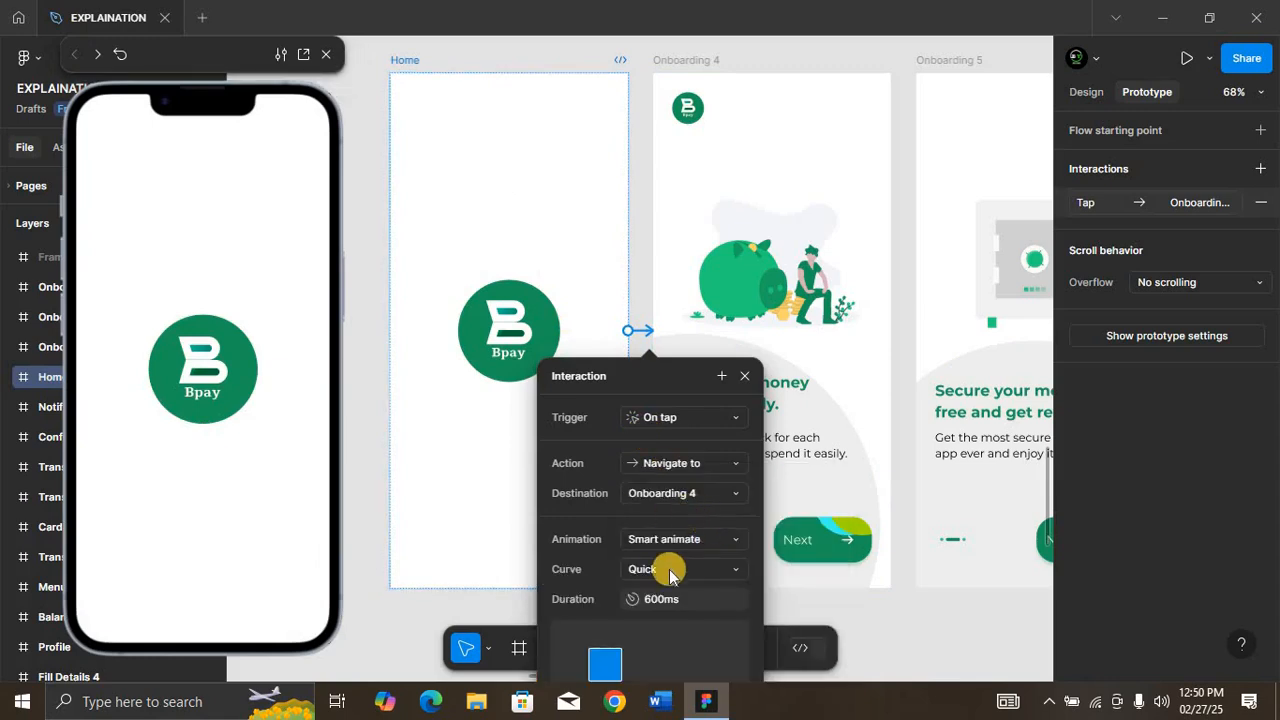
{"action": "left_click", "coordinate": [675, 569]}
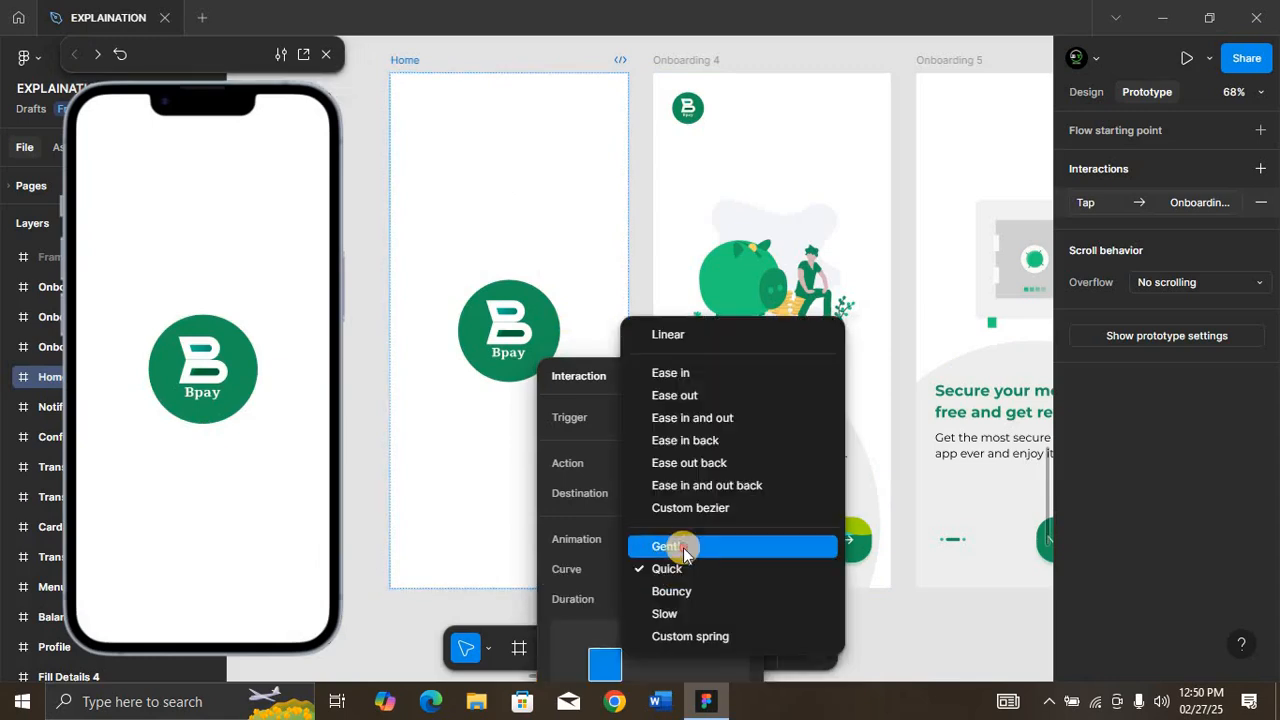
{"action": "left_click", "coordinate": [663, 543]}
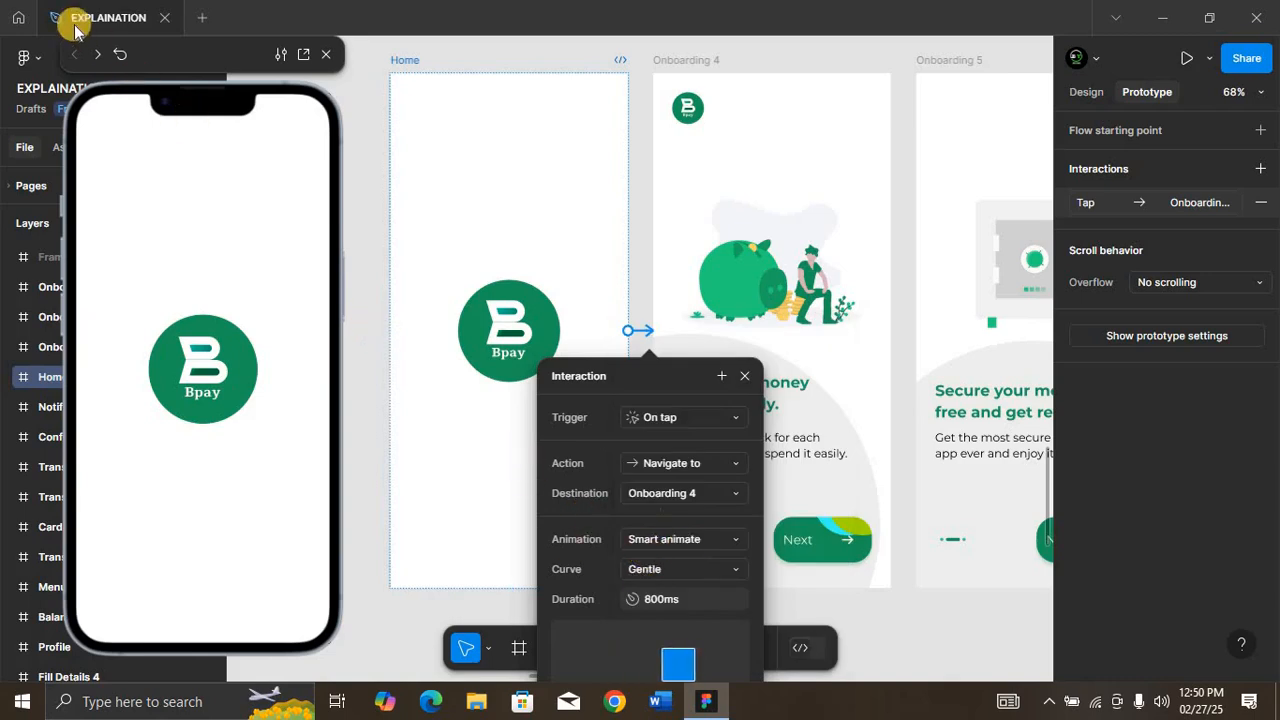
Step: Play the Home to Onboarding 4 transition in the preview twice and compare the Bpay logos on both frames
{"action": "left_click", "coordinate": [393, 58]}
{"action": "left_click", "coordinate": [174, 252]}
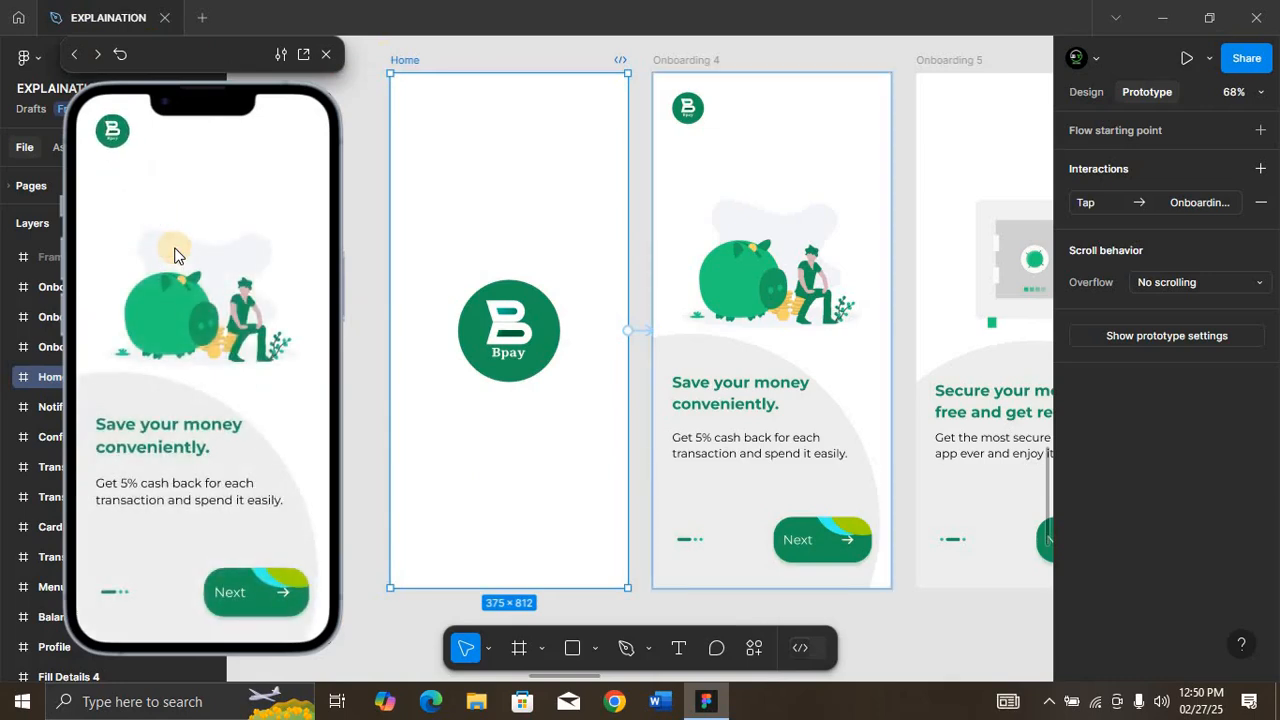
{"action": "left_click", "coordinate": [690, 112]}
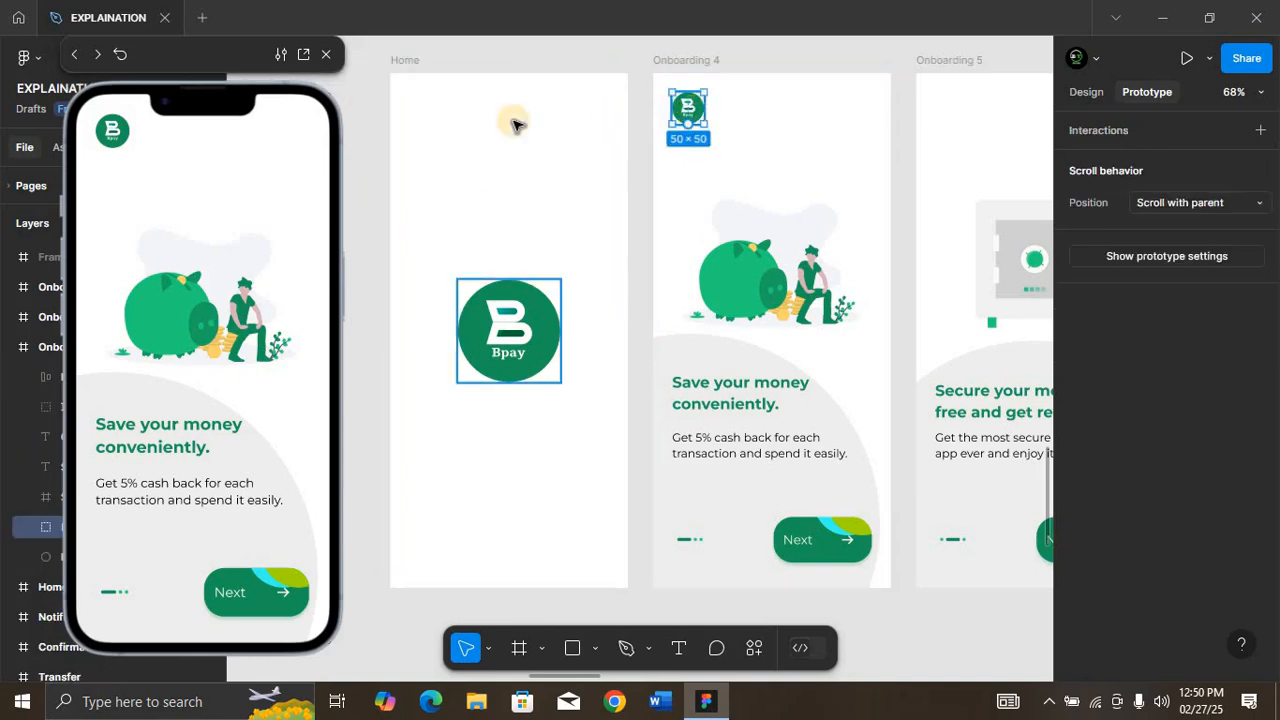
{"action": "left_click", "coordinate": [75, 54]}
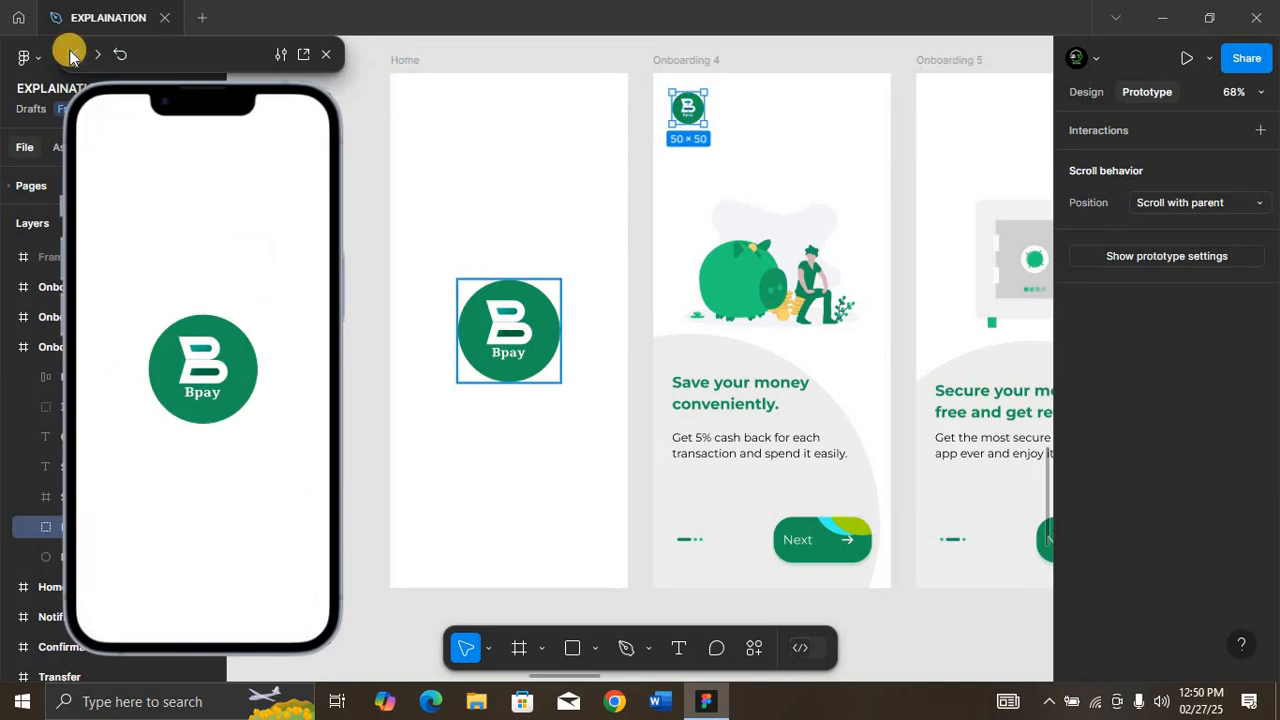
{"action": "left_click", "coordinate": [230, 537]}
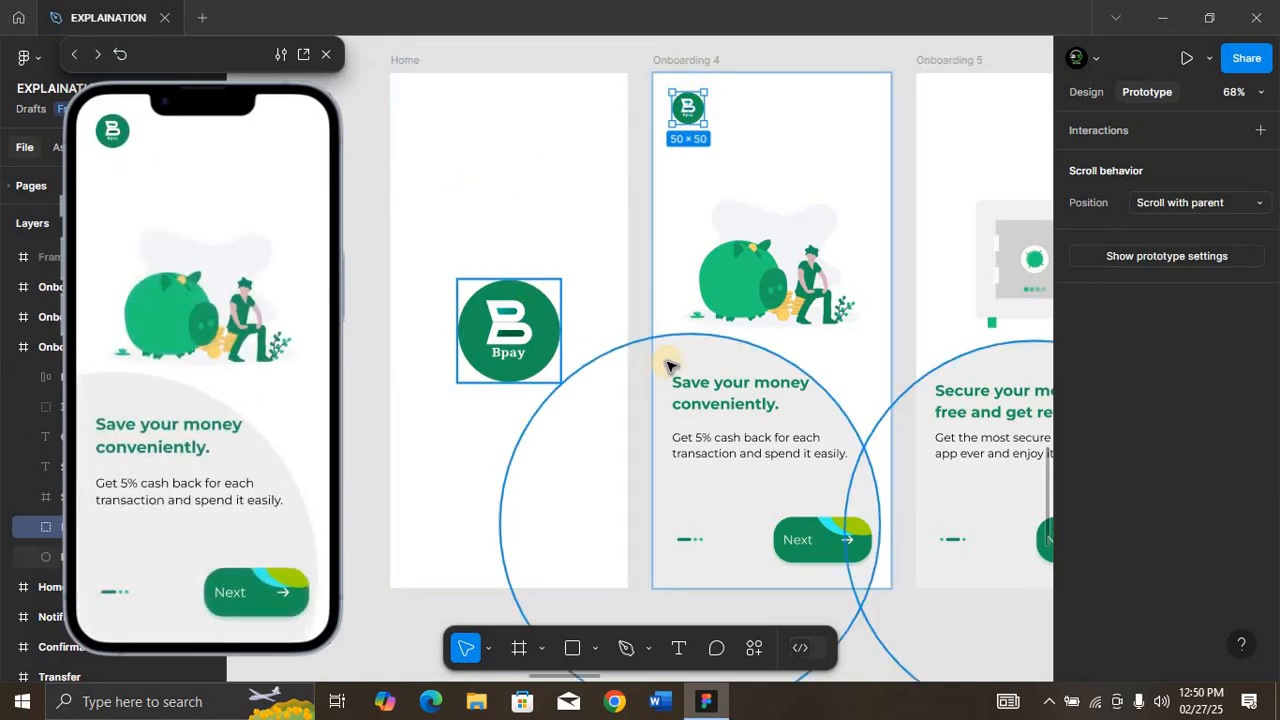
Step: Select the Welcome Page frame and close the prototype preview
{"action": "scroll", "coordinate": [670, 365], "scroll_direction": "right", "scroll_amount": 10}
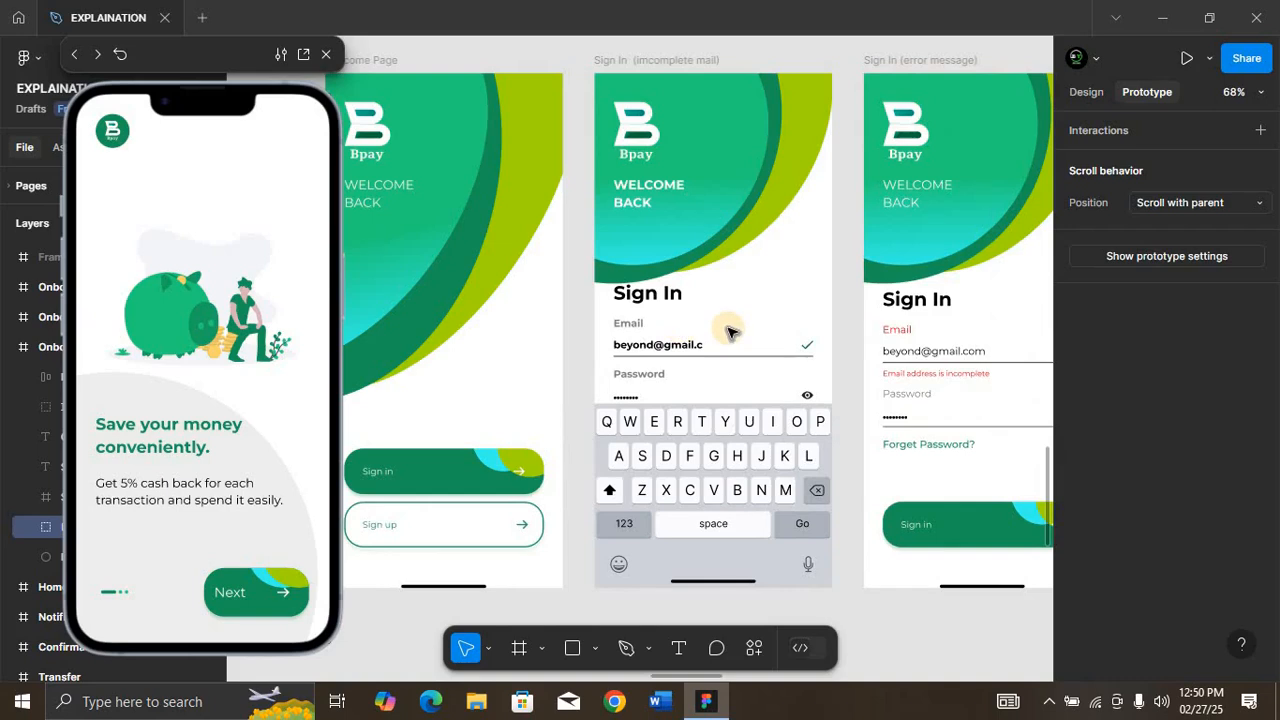
{"action": "scroll", "coordinate": [729, 333], "scroll_direction": "left", "scroll_amount": 1}
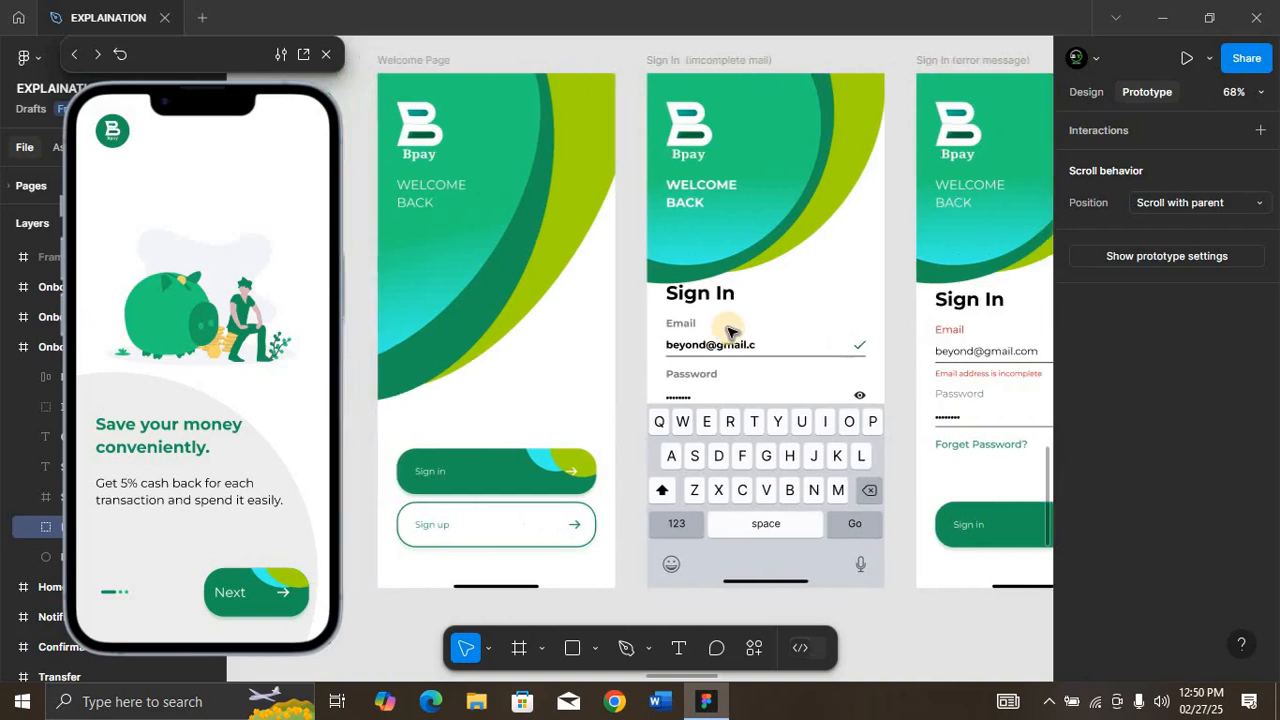
{"action": "left_click", "coordinate": [433, 63]}
{"action": "left_click", "coordinate": [327, 54]}
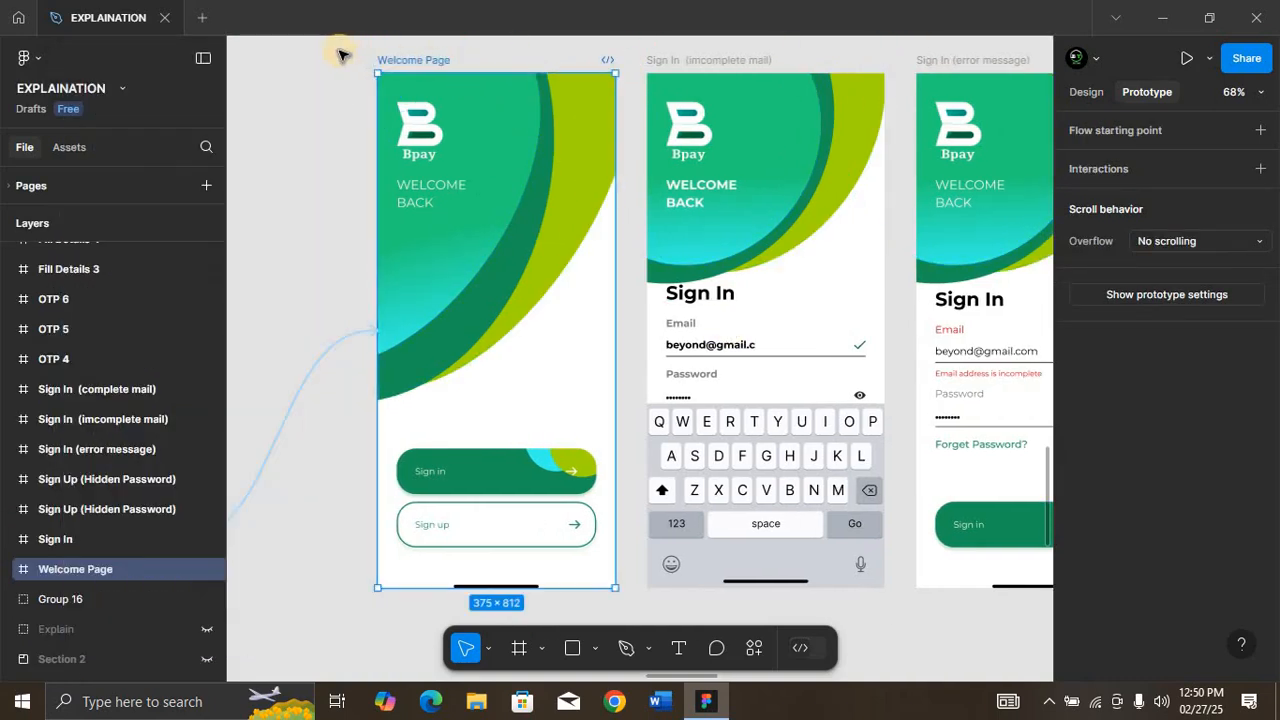
Step: Link the Welcome Page to Sign In (imcomplete mail) with an on-tap navigation using Smart animate, Gentle curve and 800 ms duration
{"action": "key", "text": "ctrl+minus"}
{"action": "key", "text": "ctrl+minus"}
{"action": "left_click_drag", "start_coordinate": [497, 215], "coordinate": [1051, 477]}
{"action": "key", "text": "shift+2"}
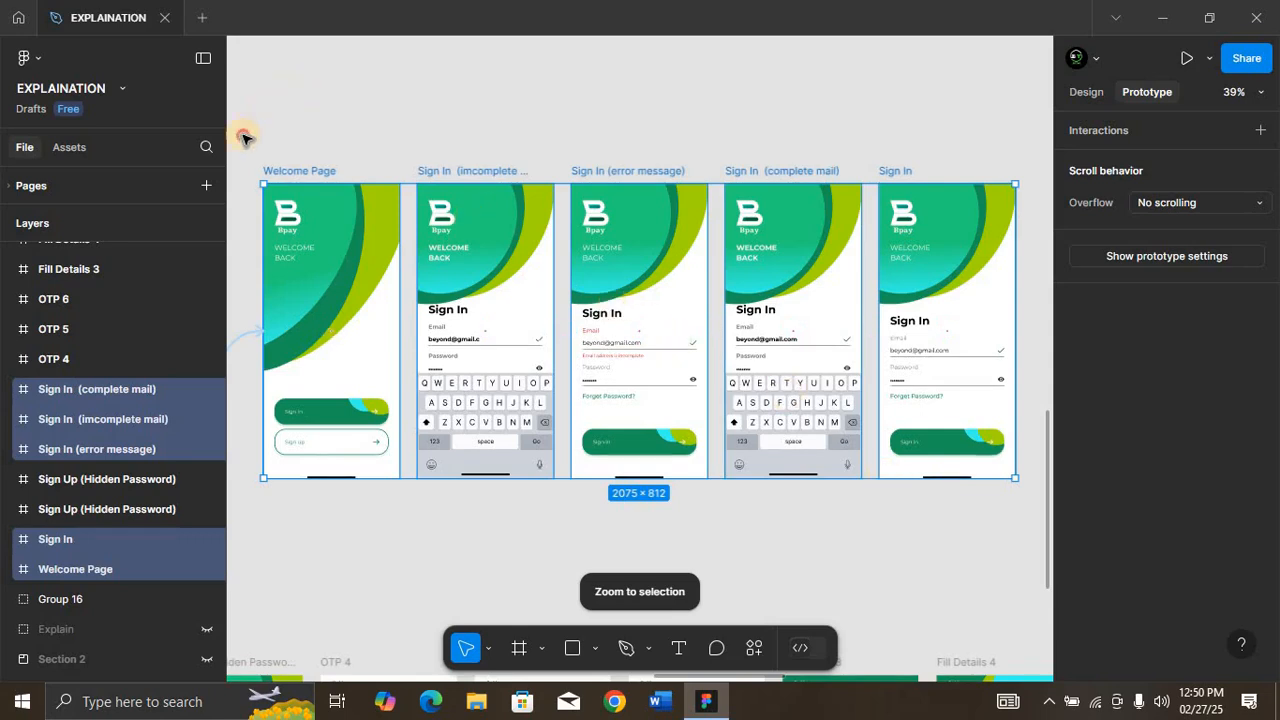
{"action": "left_click_drag", "start_coordinate": [243, 137], "coordinate": [663, 510]}
{"action": "key", "text": "shift+2"}
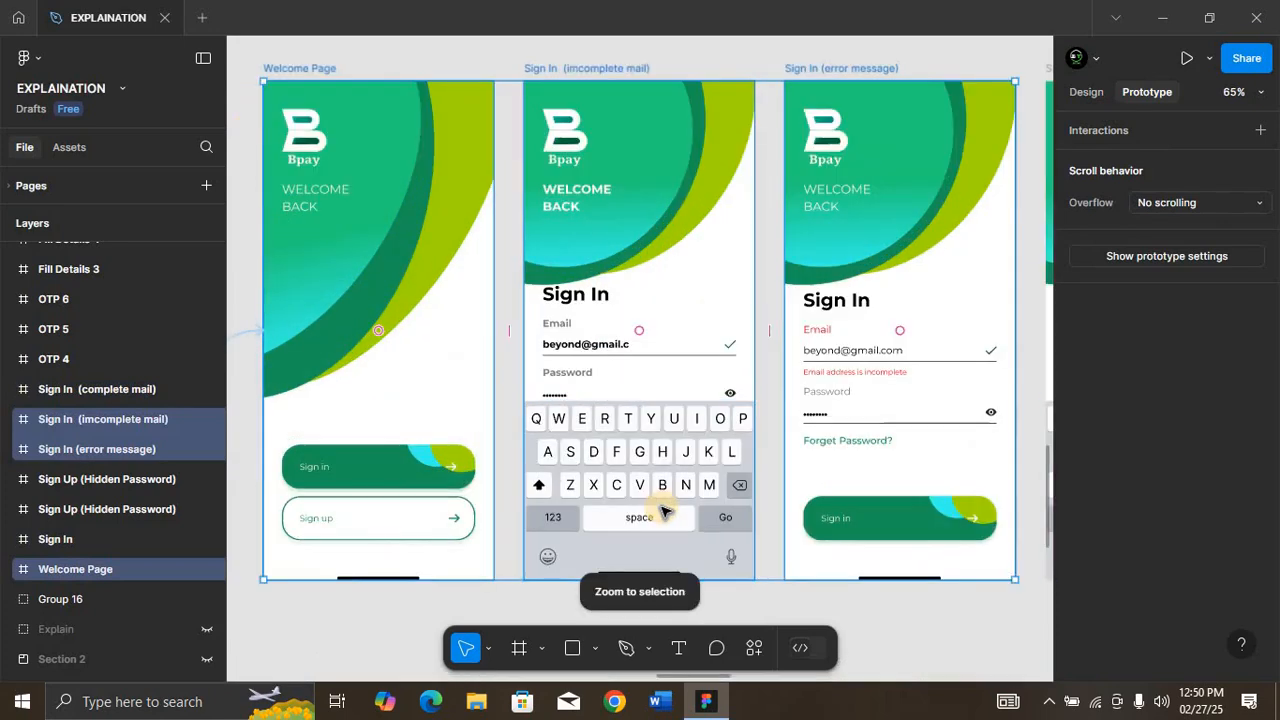
{"action": "left_click", "coordinate": [307, 68]}
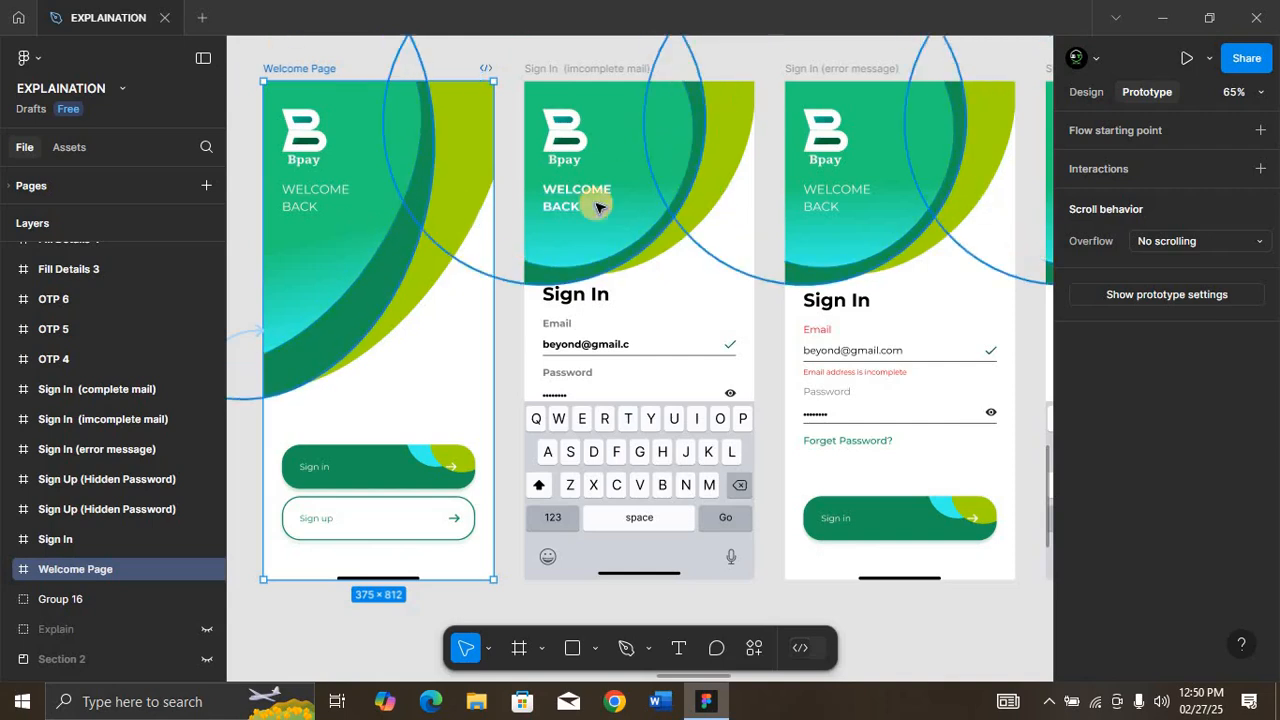
{"action": "left_click_drag", "start_coordinate": [494, 332], "coordinate": [560, 340]}
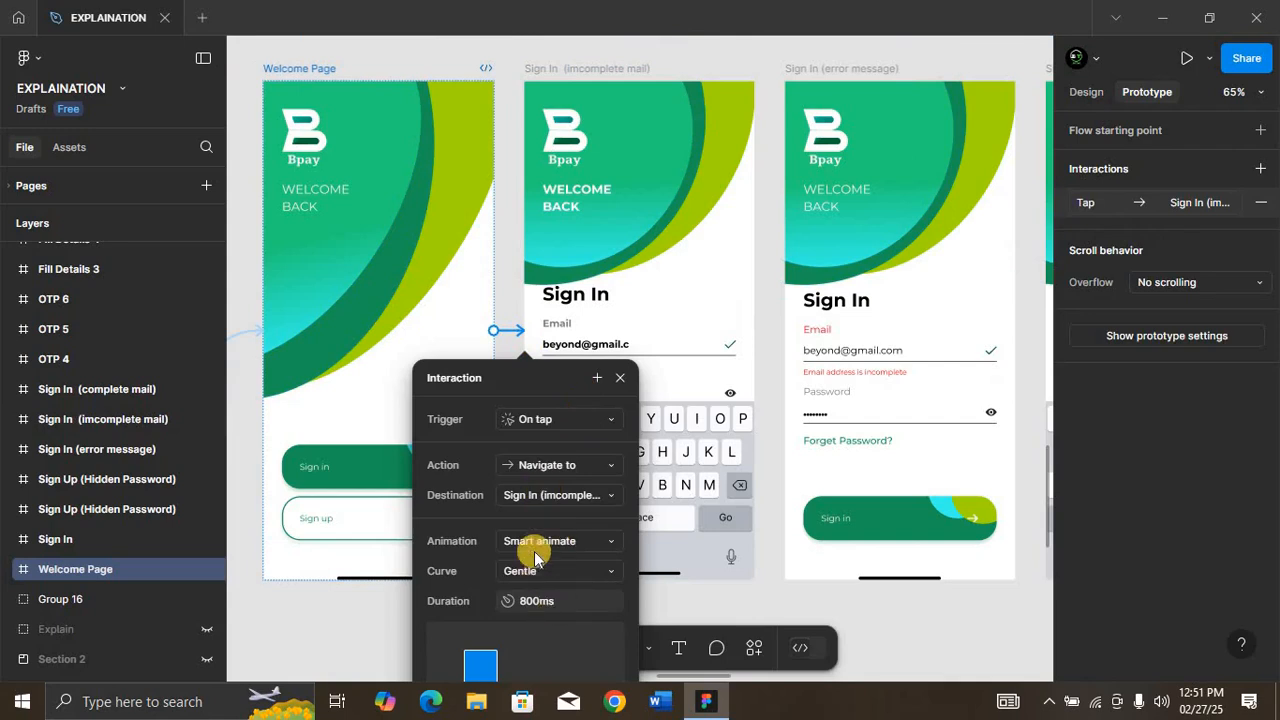
{"action": "left_click", "coordinate": [620, 380]}
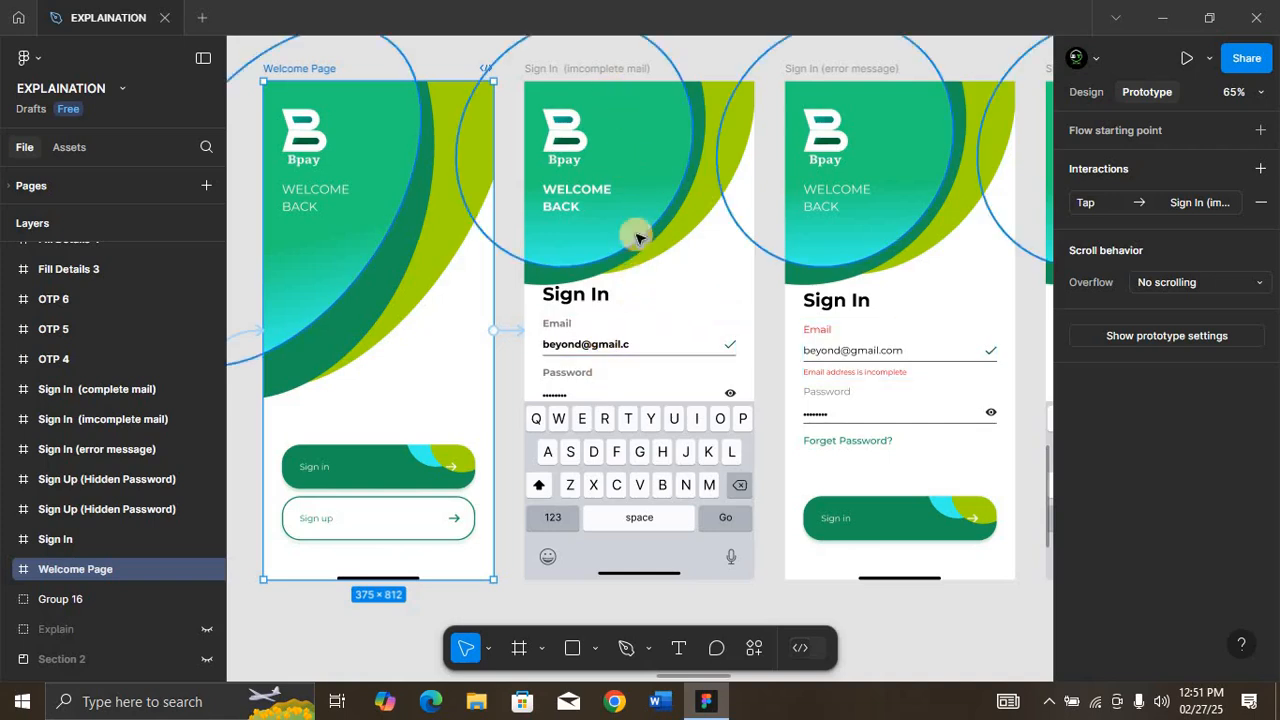
Step: Link the keyboard's Go key on Sign In (imcomplete mail) to Sign In (error message) on tap, with the Dissolve animation
{"action": "left_click", "coordinate": [648, 352]}
{"action": "left_click", "coordinate": [727, 514]}
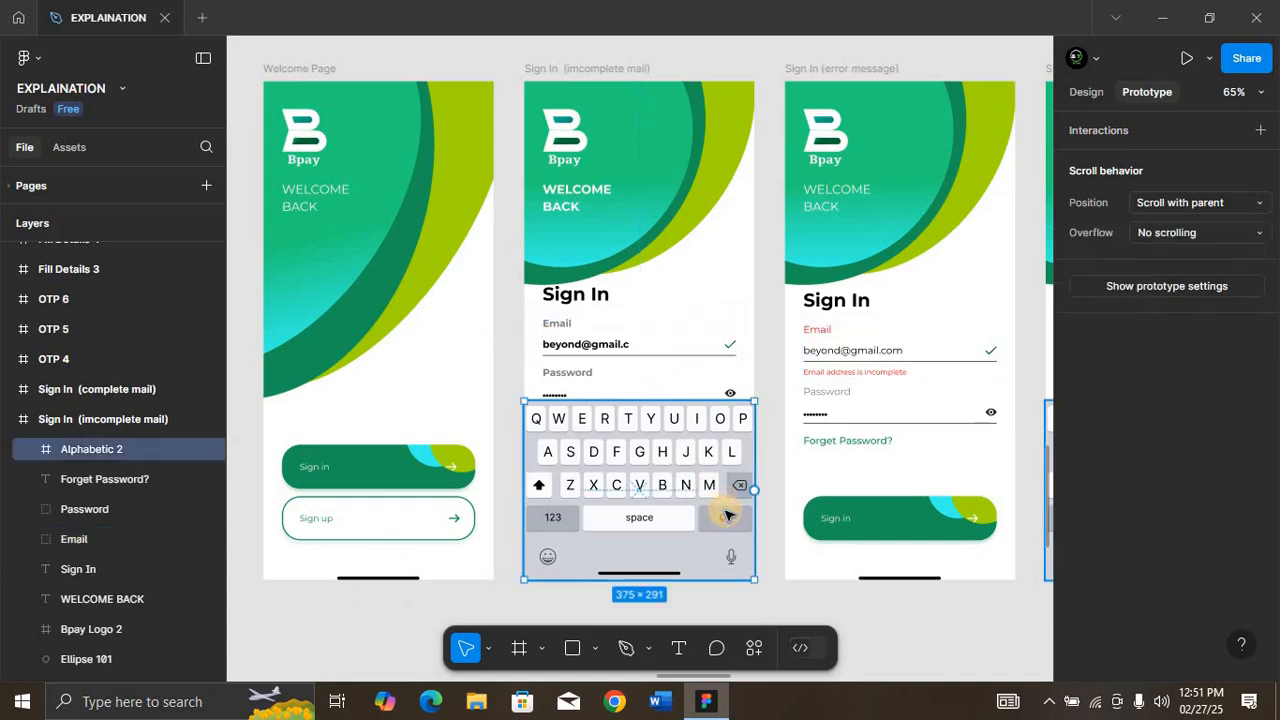
{"action": "double_click", "coordinate": [740, 518]}
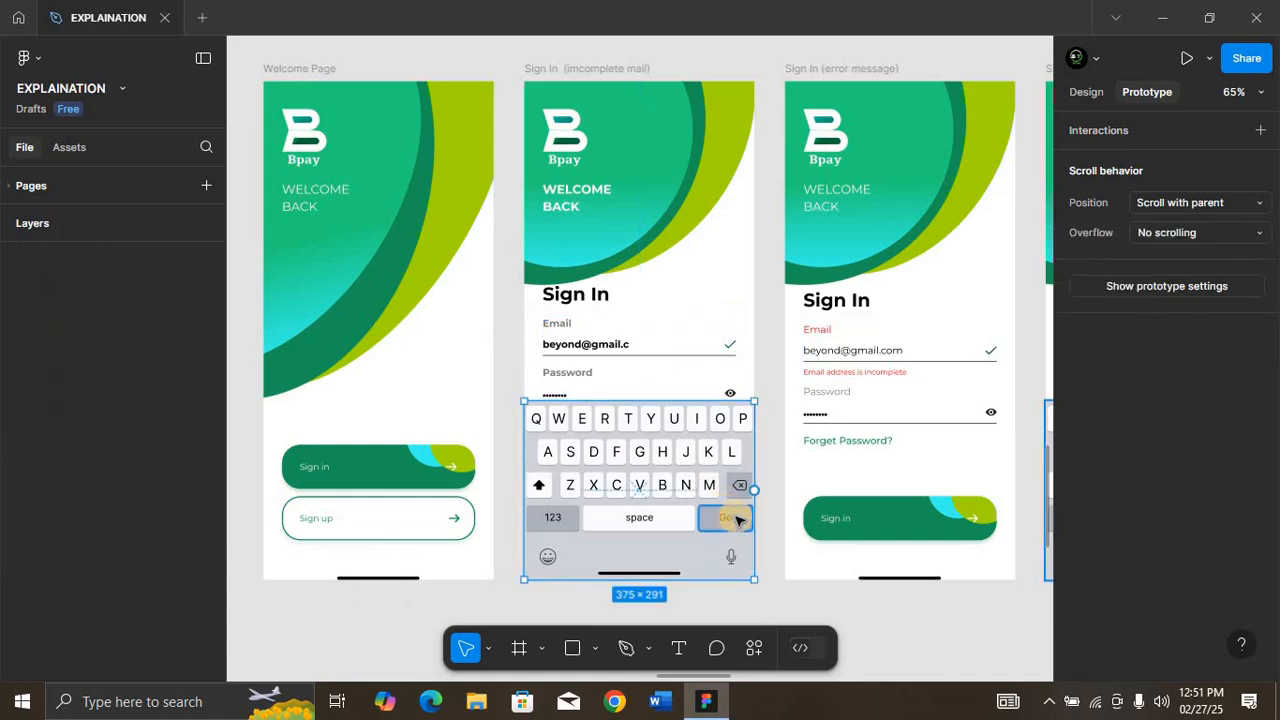
{"action": "left_click_drag", "start_coordinate": [754, 517], "coordinate": [930, 386]}
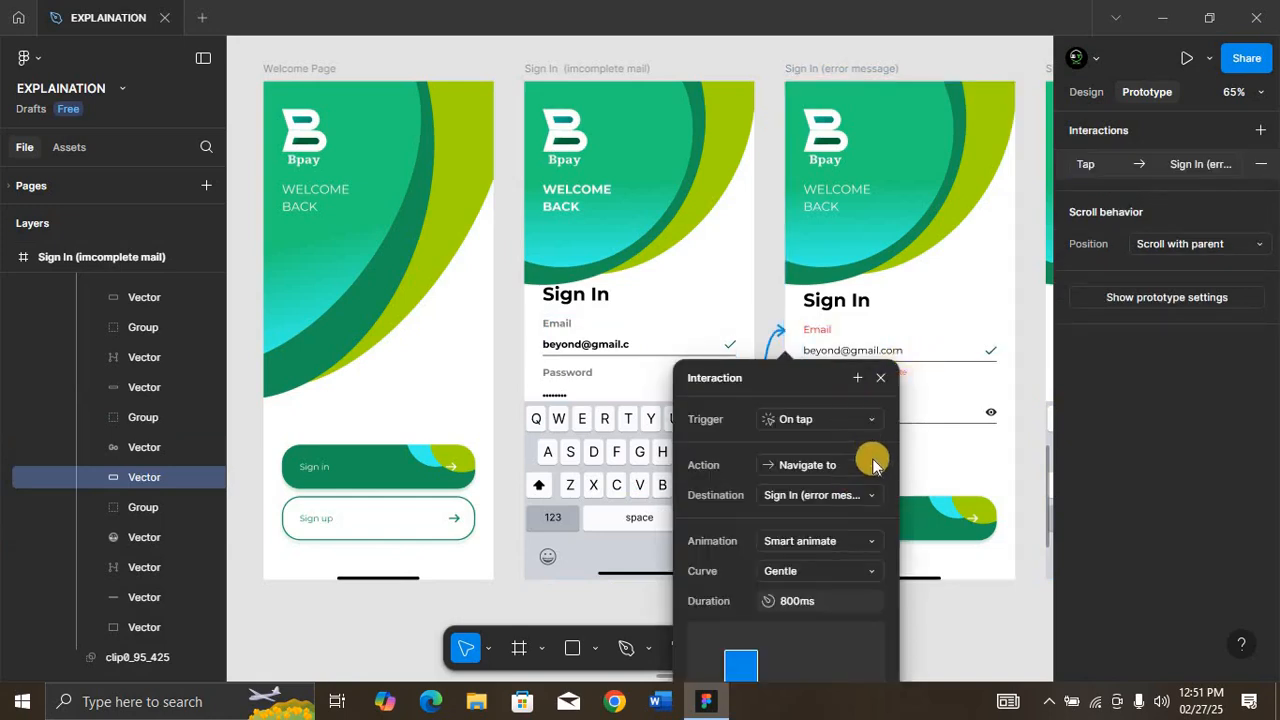
{"action": "left_click", "coordinate": [849, 538]}
{"action": "left_click", "coordinate": [810, 503]}
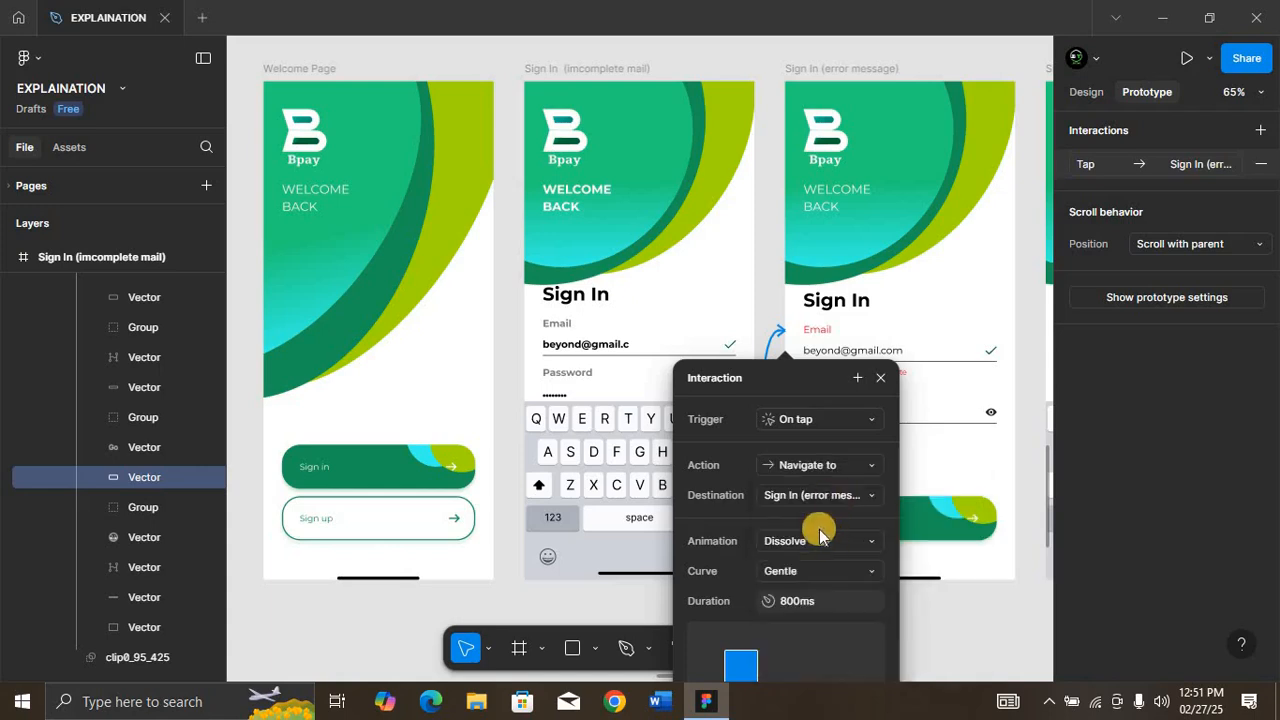
{"action": "left_click", "coordinate": [887, 379]}
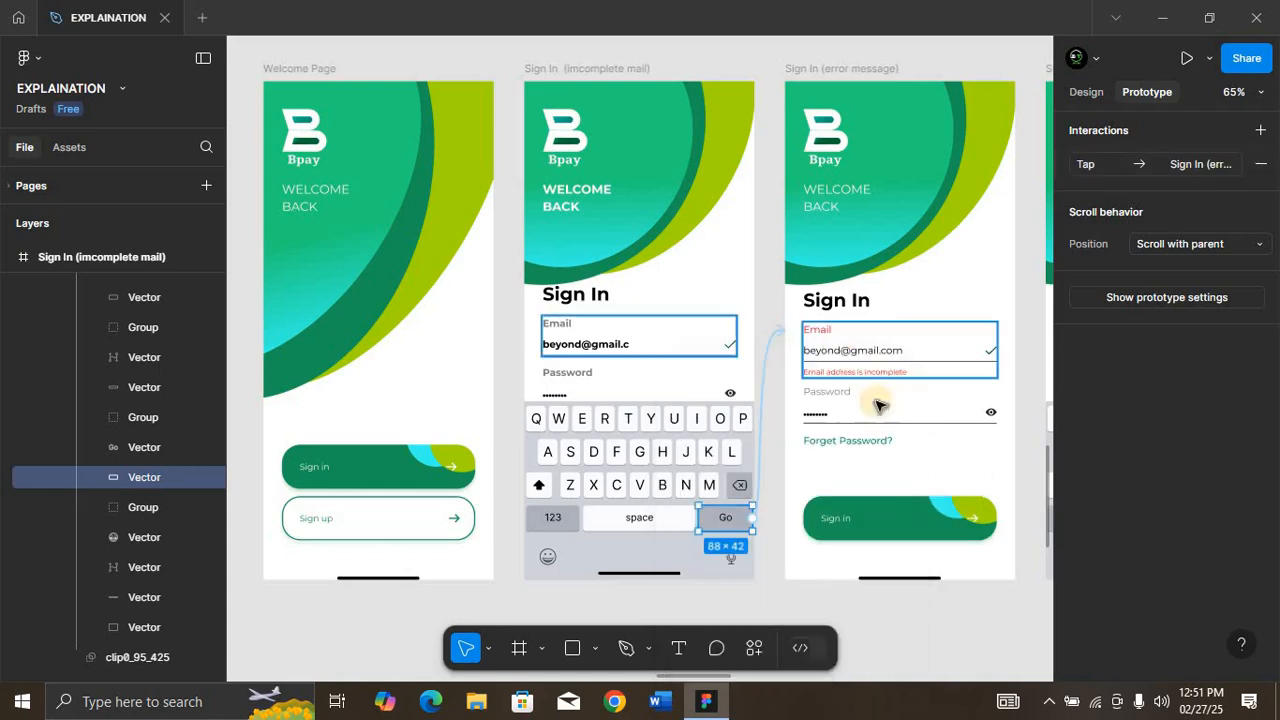
Step: Link the Email field on Sign In (error message) to the Sign In (complete mail) frame
{"action": "left_click", "coordinate": [966, 363]}
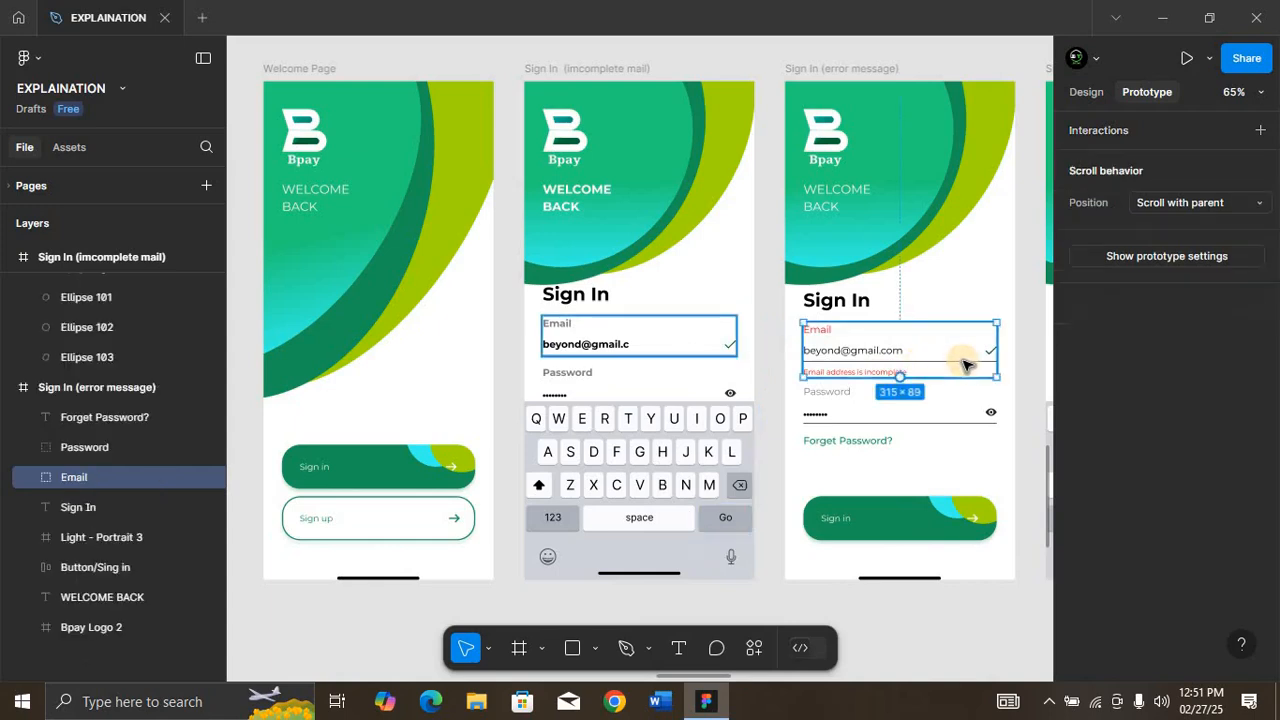
{"action": "scroll", "coordinate": [966, 363], "scroll_direction": "right", "scroll_amount": 5}
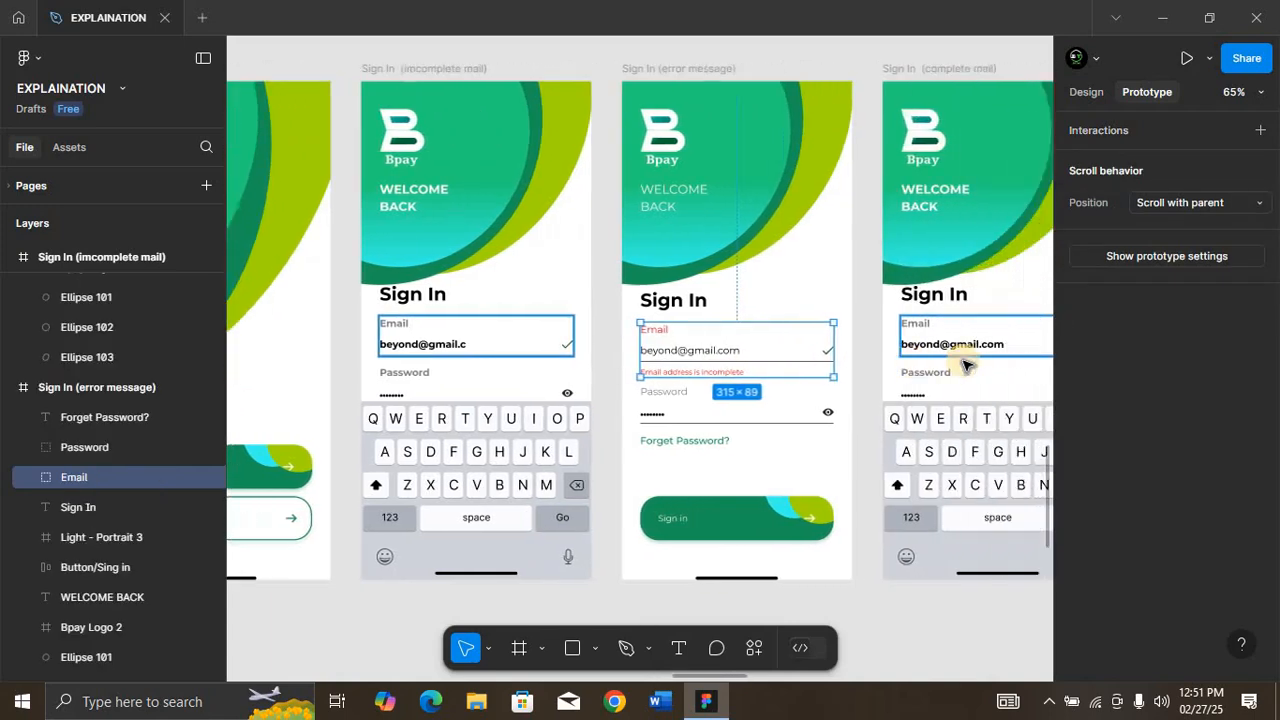
{"action": "left_click_drag", "start_coordinate": [810, 350], "coordinate": [868, 355]}
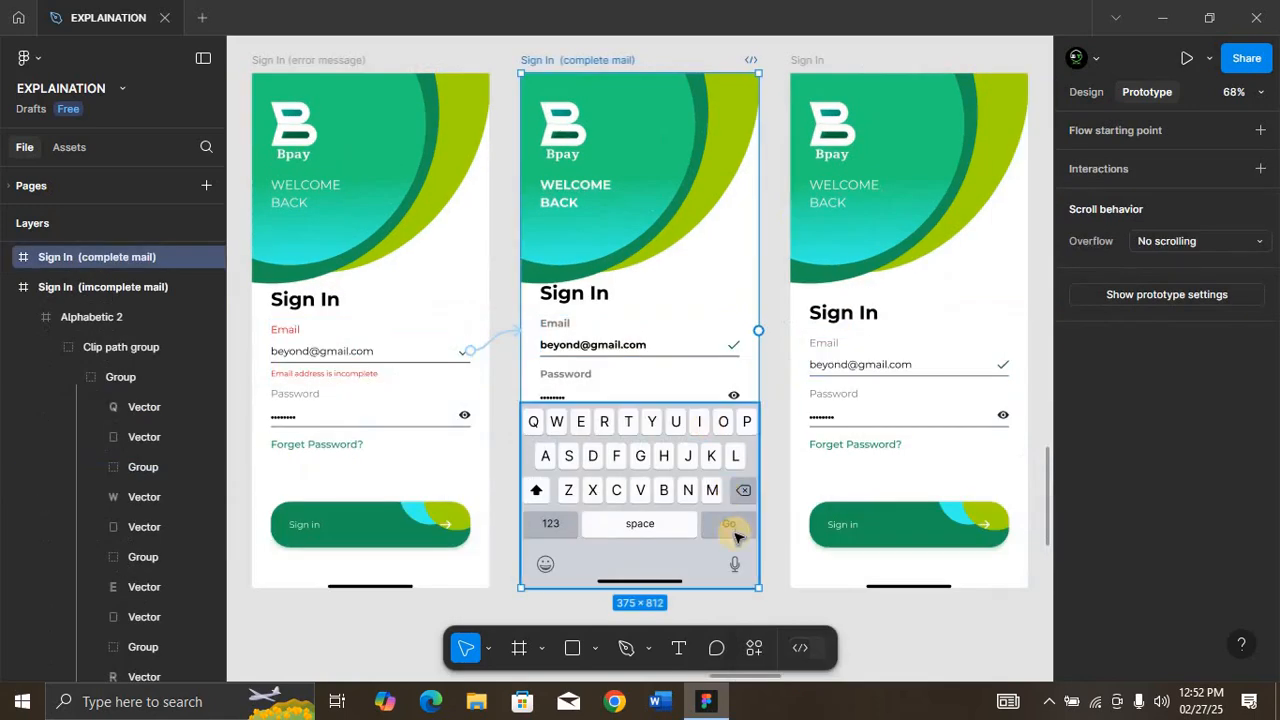
Step: Link the keyboard's Go key on Sign In (complete mail) to the Sign In frame with an on-tap Dissolve navigation
{"action": "left_click", "coordinate": [737, 536]}
{"action": "double_click", "coordinate": [746, 533]}
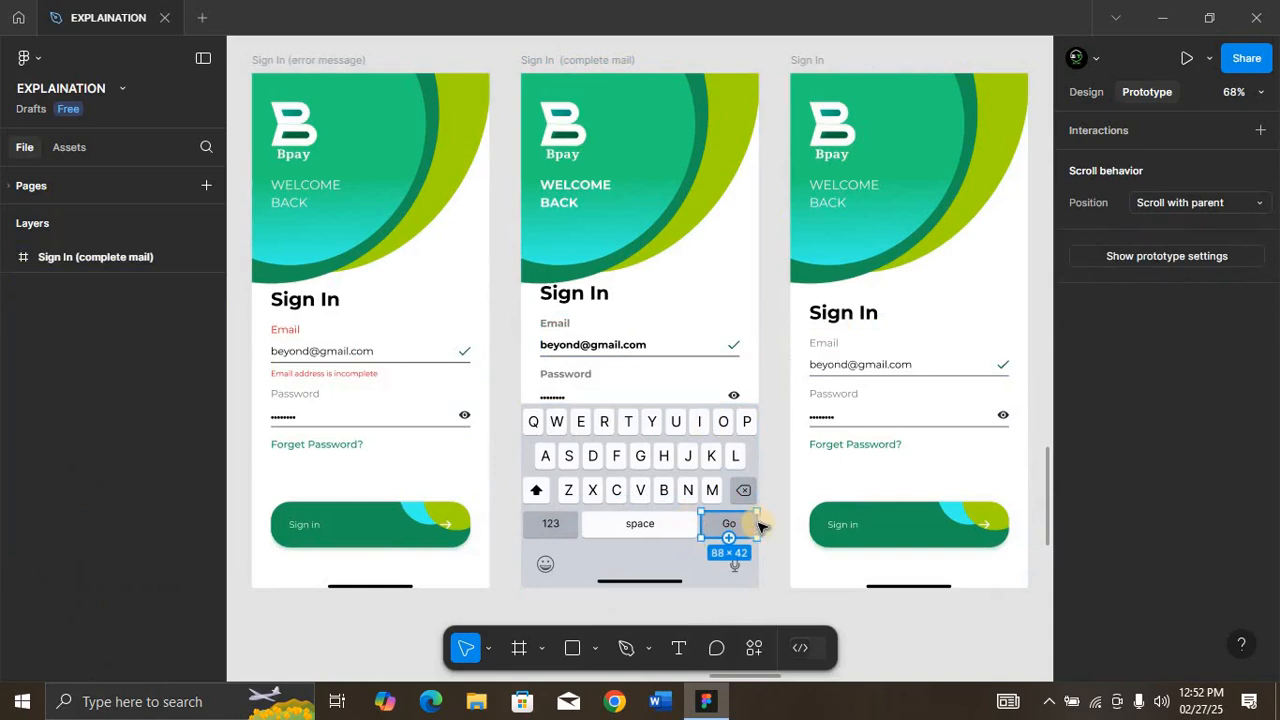
{"action": "left_click_drag", "start_coordinate": [757, 524], "coordinate": [850, 438]}
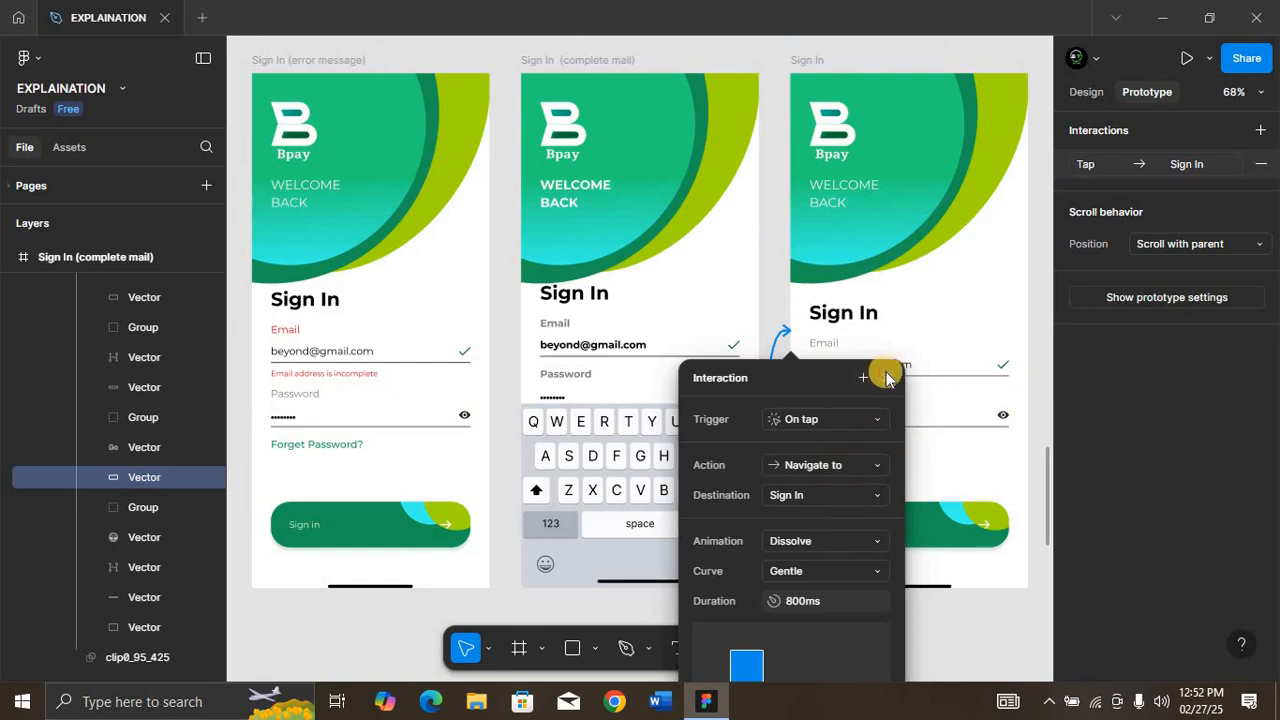
Step: Open the inline prototype preview and bring up the Welcome Page in it
{"action": "key", "text": "Escape"}
{"action": "key", "text": "minus"}
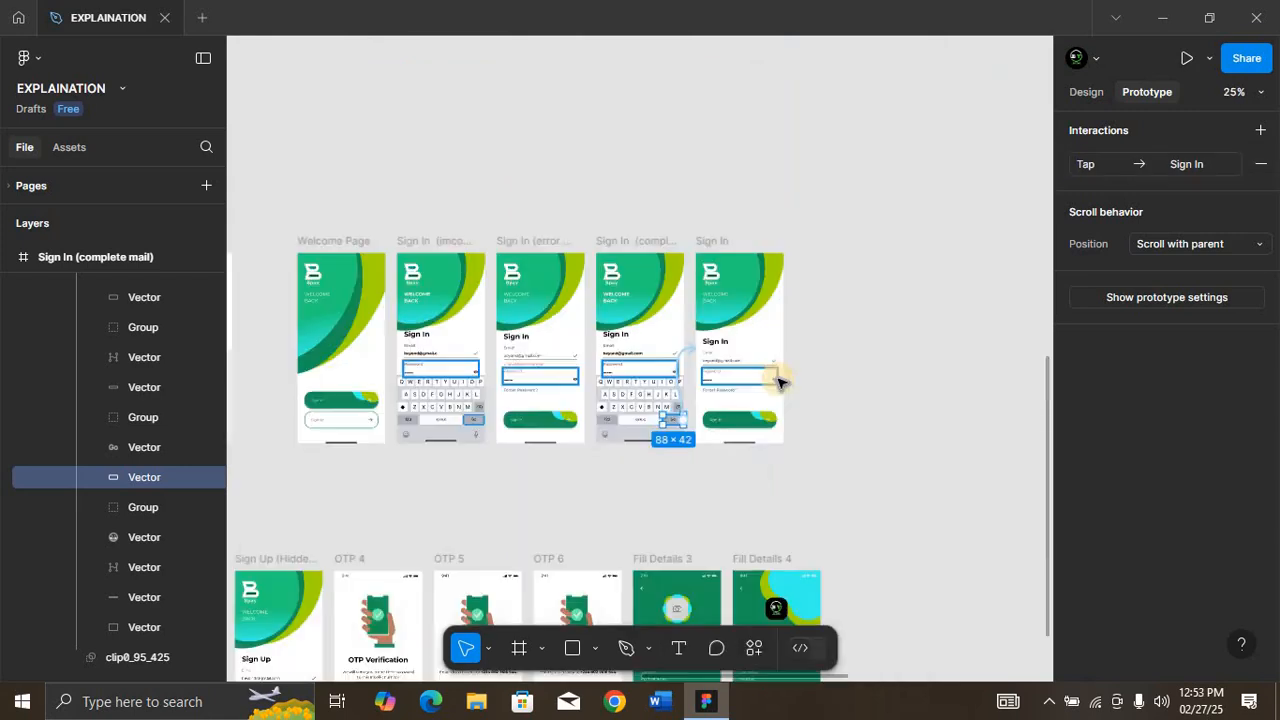
{"action": "scroll", "coordinate": [779, 380], "scroll_direction": "left", "scroll_amount": 2}
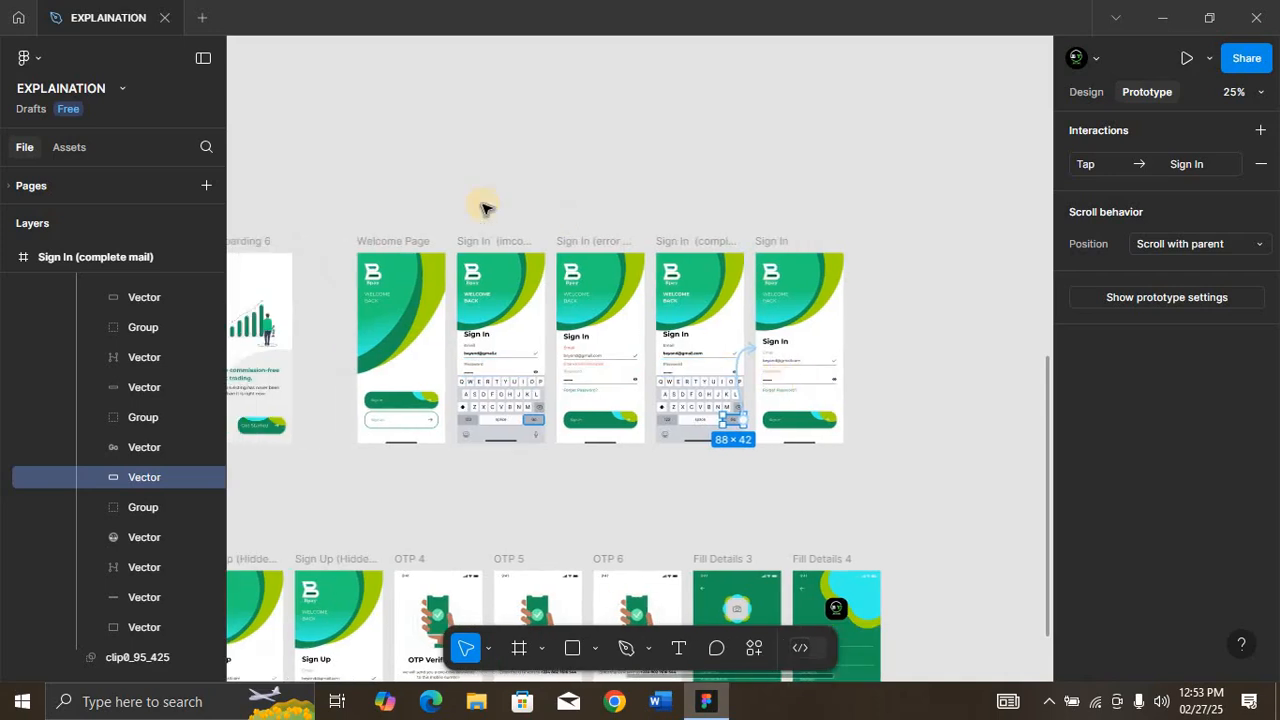
{"action": "scroll", "coordinate": [481, 207], "scroll_direction": "left", "scroll_amount": 8}
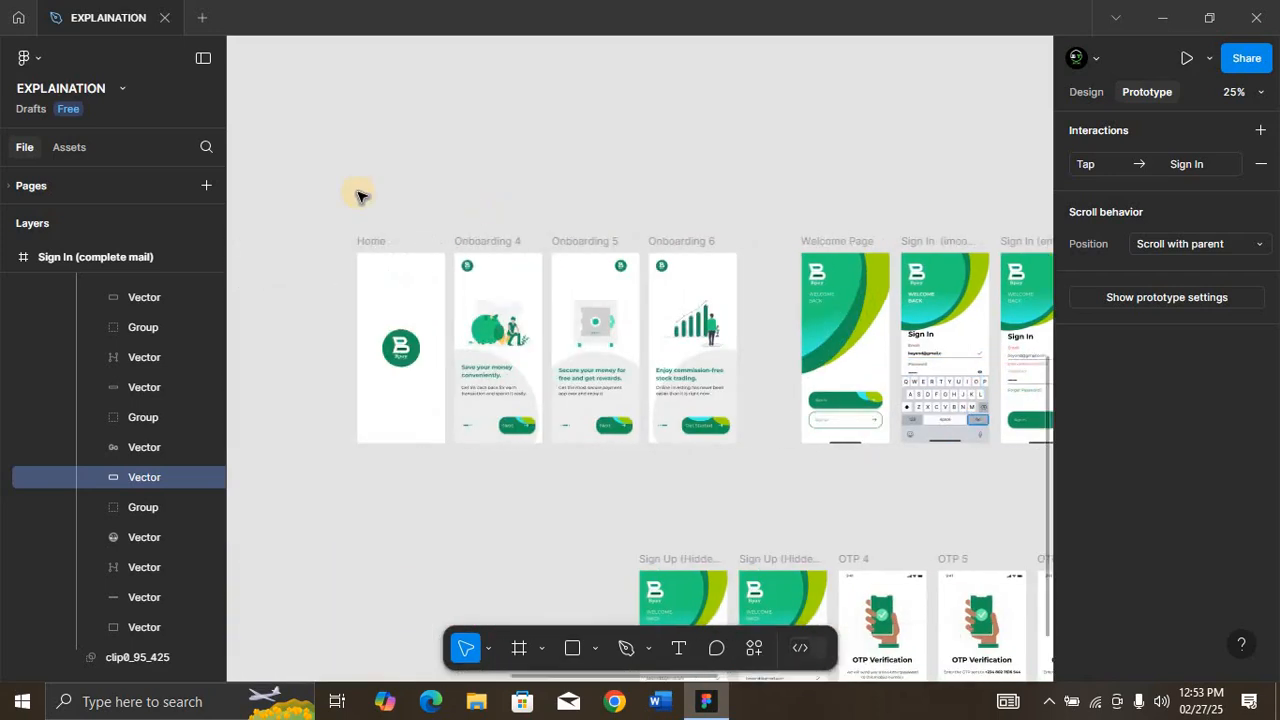
{"action": "key", "text": "shift+space"}
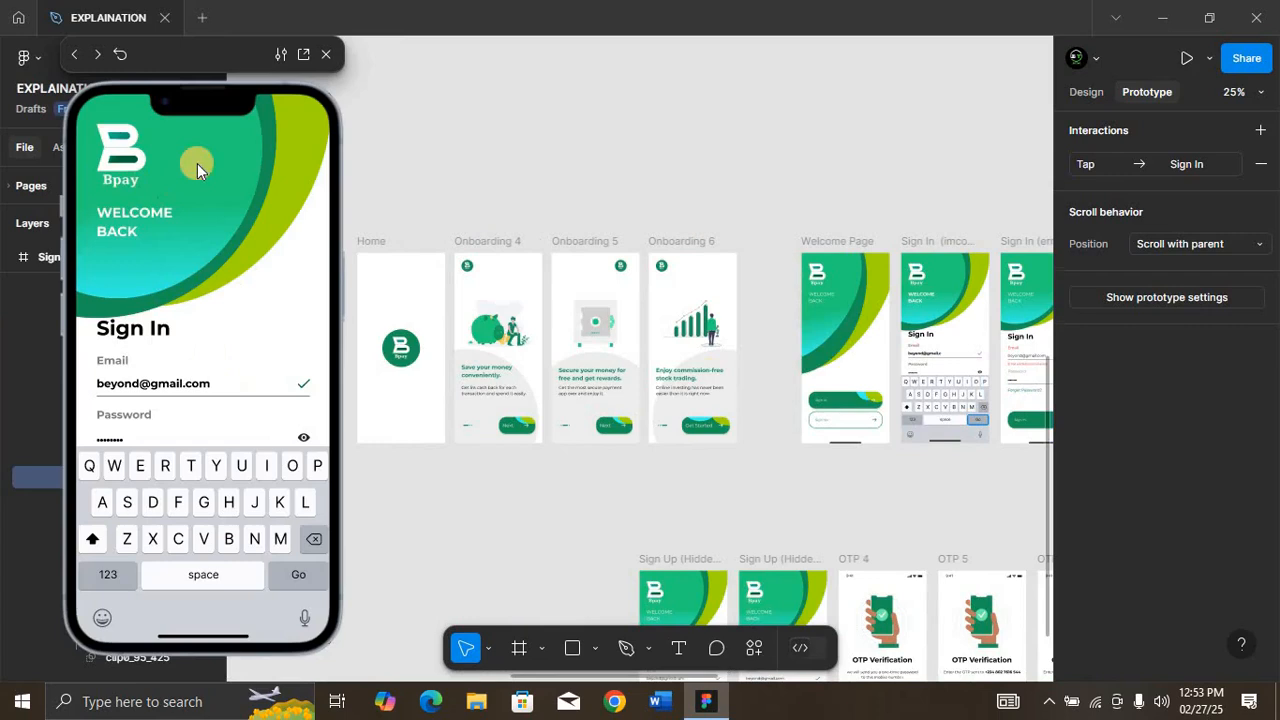
{"action": "left_click", "coordinate": [197, 163]}
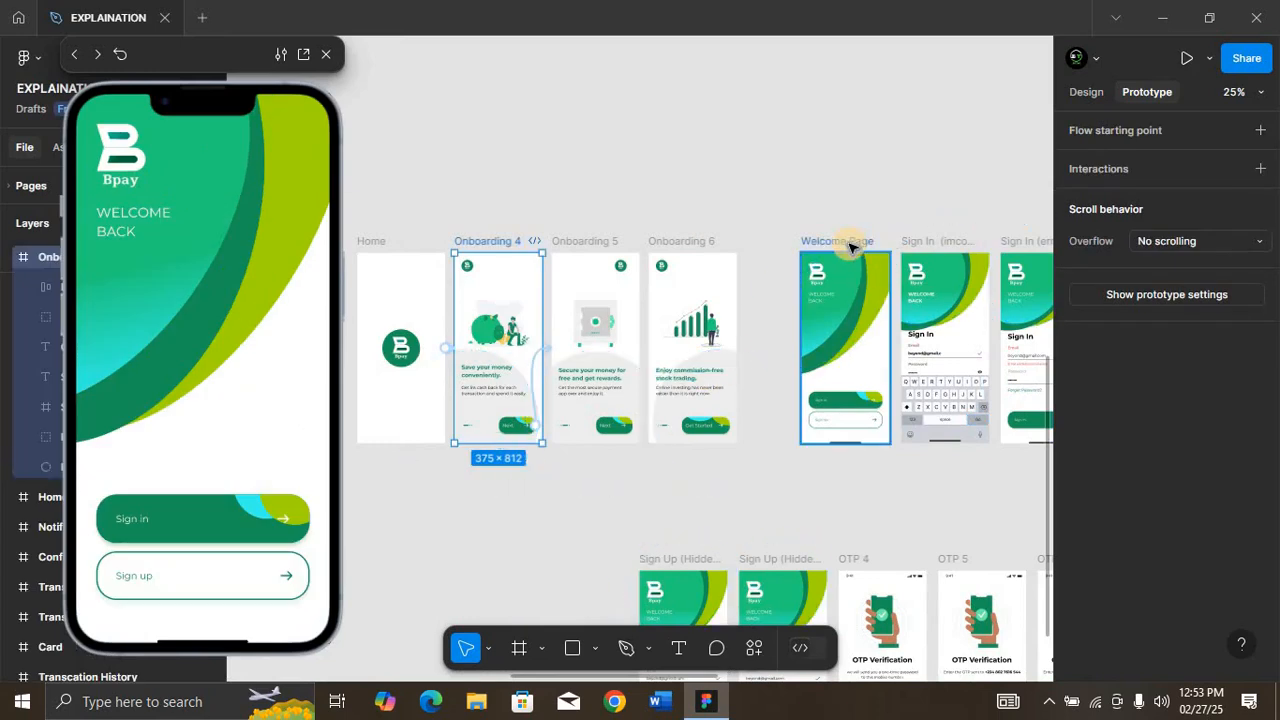
Step: Remove the on-tap interaction that links the whole Welcome Page frame to Sign In (imcomplete mail)
{"action": "left_click", "coordinate": [849, 246]}
{"action": "key", "text": "shift+2"}
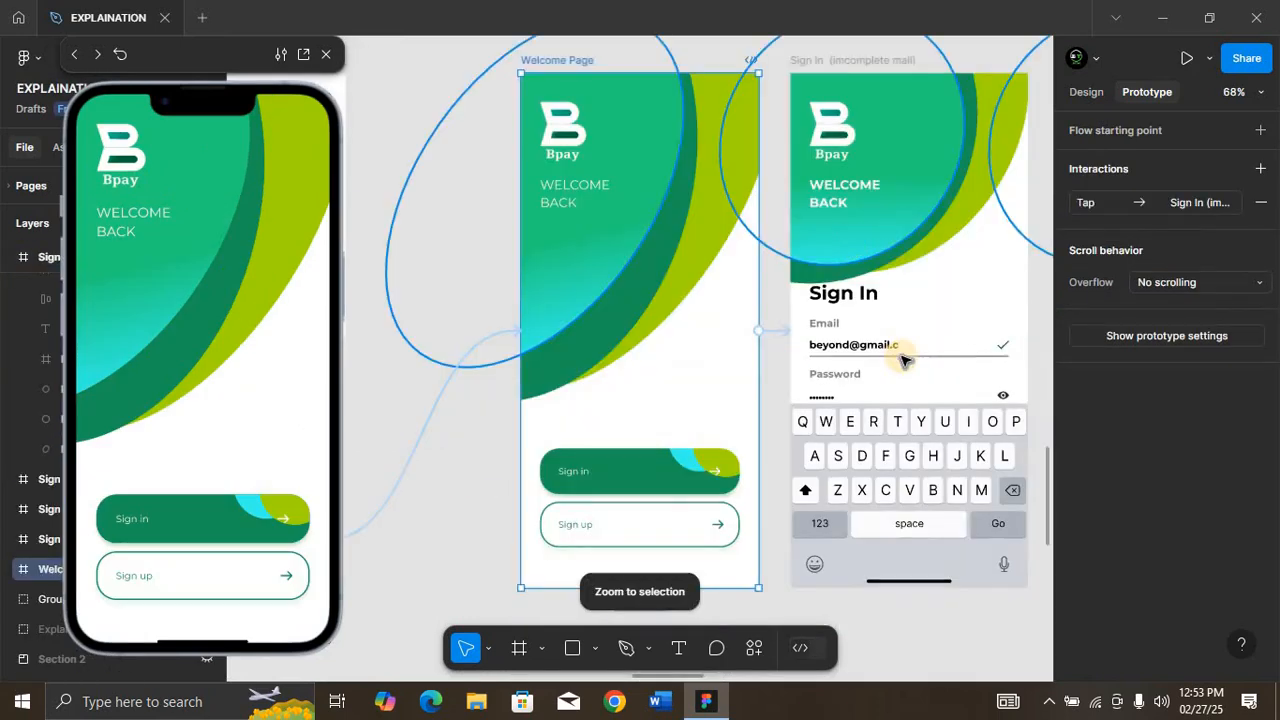
{"action": "left_click", "coordinate": [782, 330]}
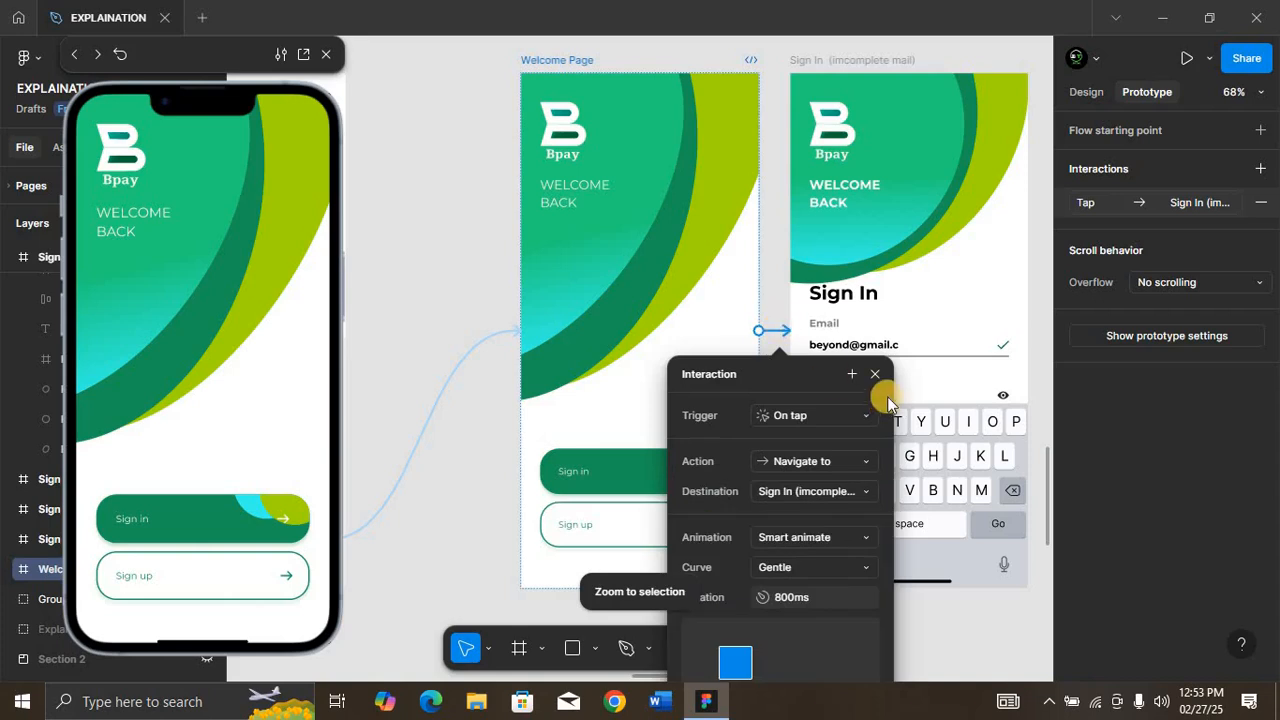
{"action": "left_click", "coordinate": [1261, 205]}
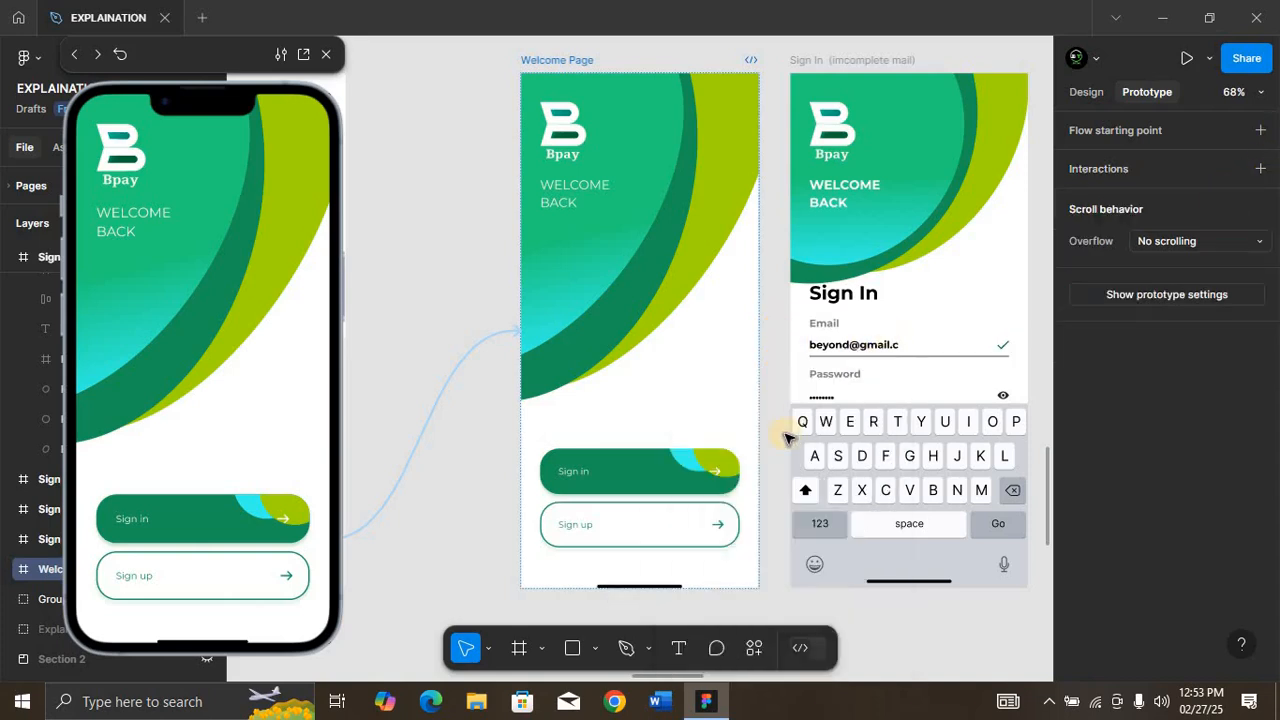
Step: Link the Welcome Page's Sign in button to Sign In (imcomplete mail) on tap, with Dissolve, Gentle curve and 800 ms duration
{"action": "left_click", "coordinate": [676, 477]}
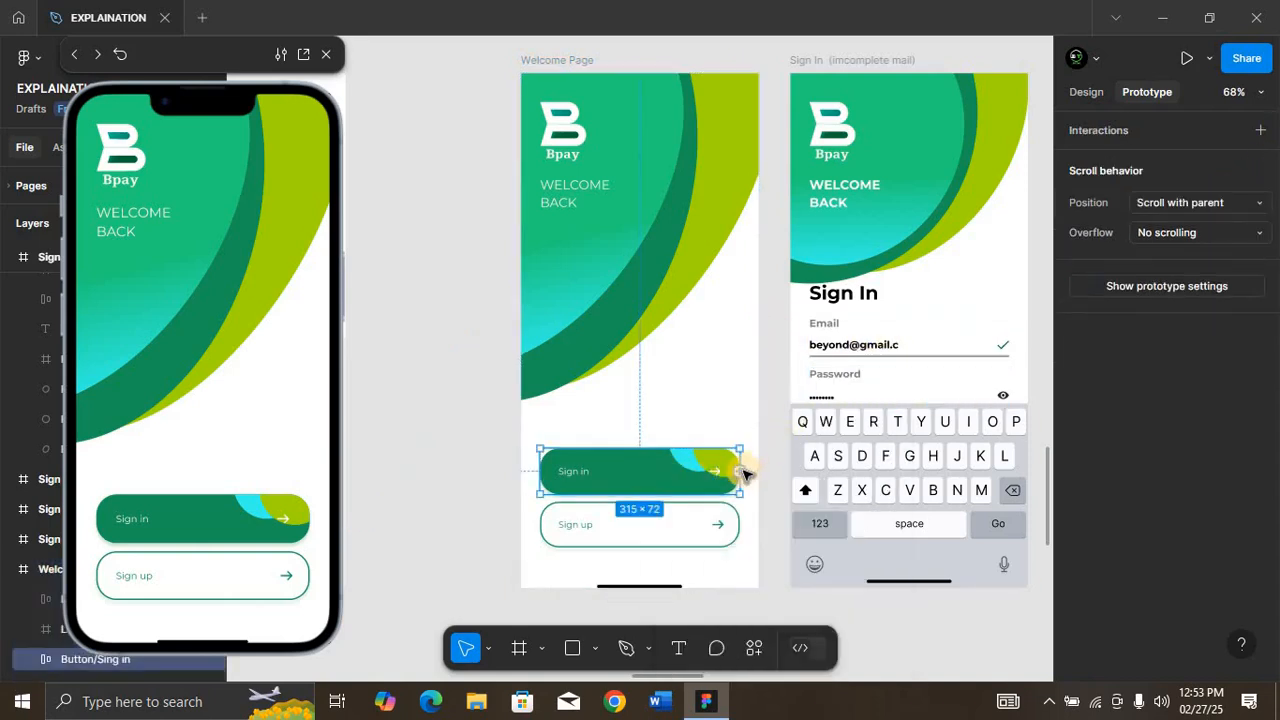
{"action": "left_click_drag", "start_coordinate": [739, 471], "coordinate": [786, 374]}
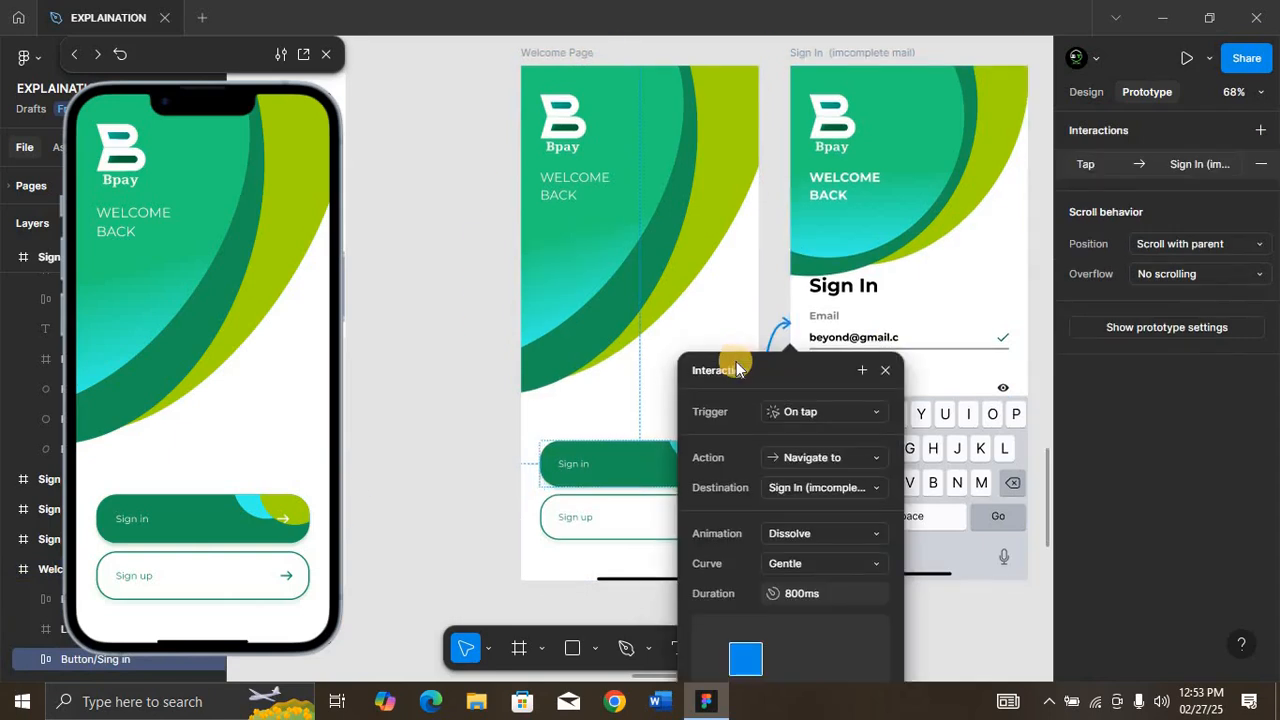
{"action": "scroll", "coordinate": [737, 362], "scroll_direction": "down", "scroll_amount": 5}
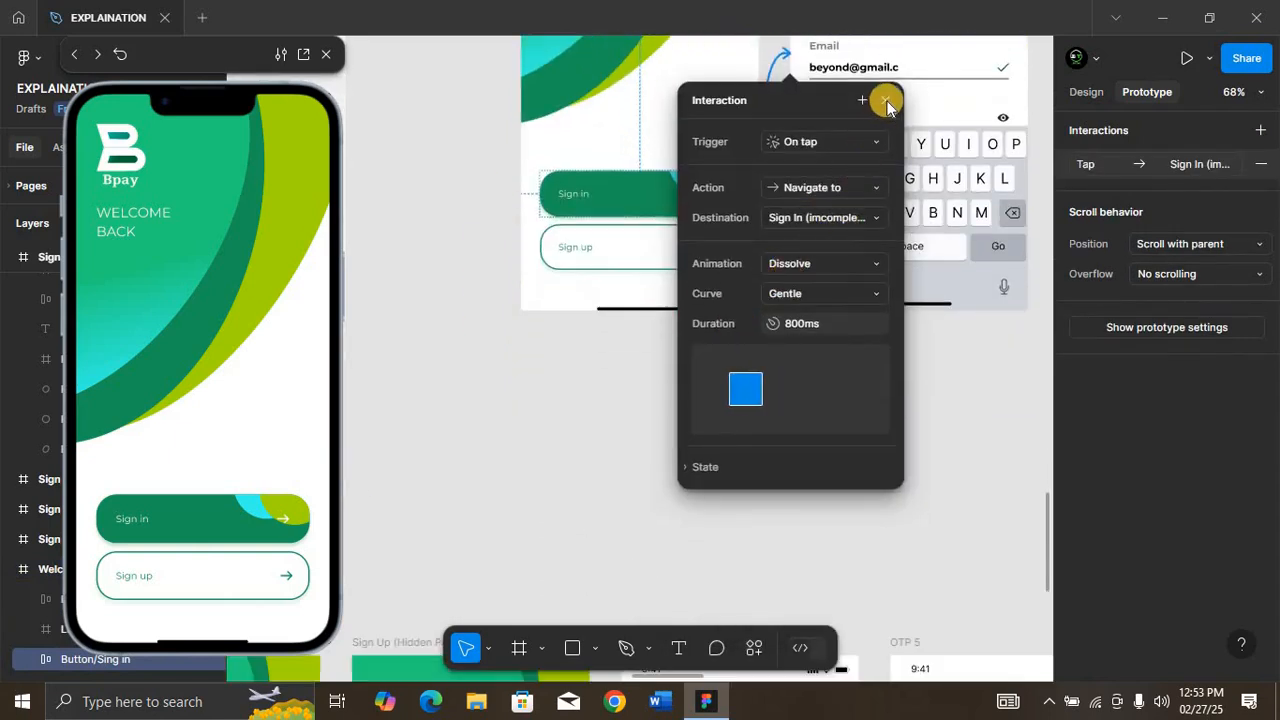
Step: Link the Welcome Page's Sign up button to the first Sign Up (Hidden Password) frame with an on-tap Dissolve navigation
{"action": "left_click", "coordinate": [623, 259]}
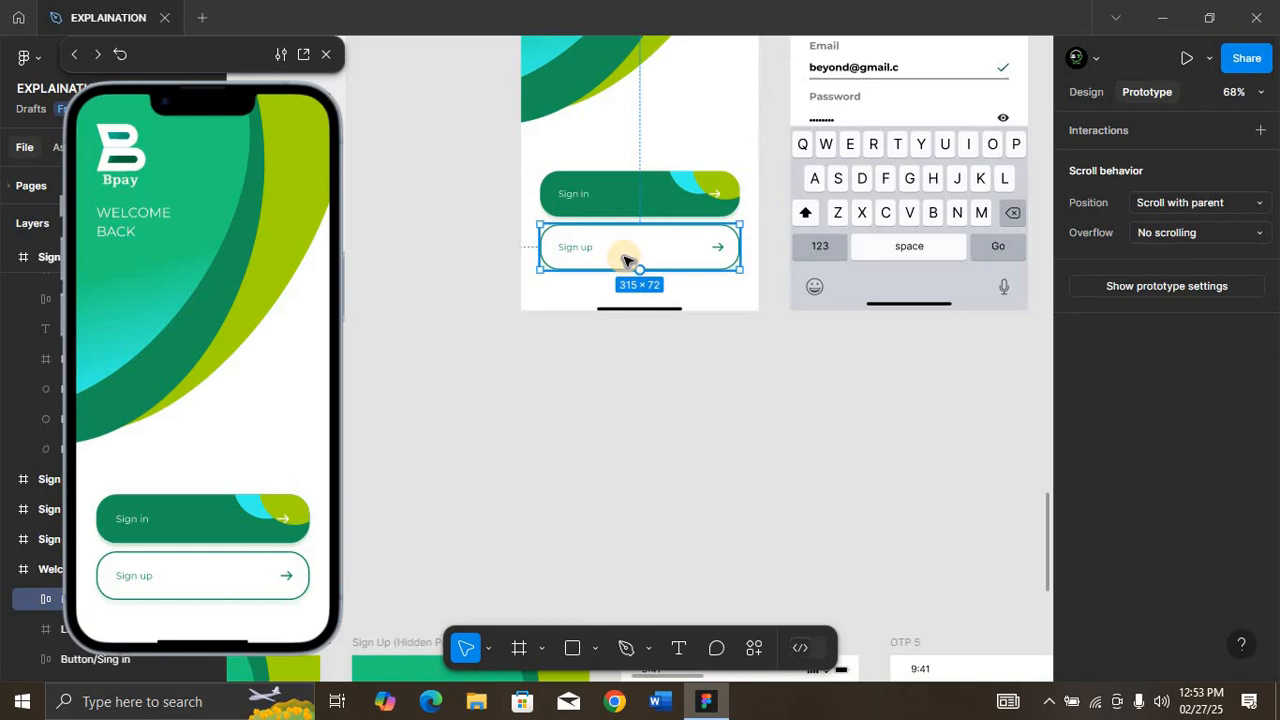
{"action": "scroll", "coordinate": [623, 260], "scroll_direction": "down", "scroll_amount": 4}
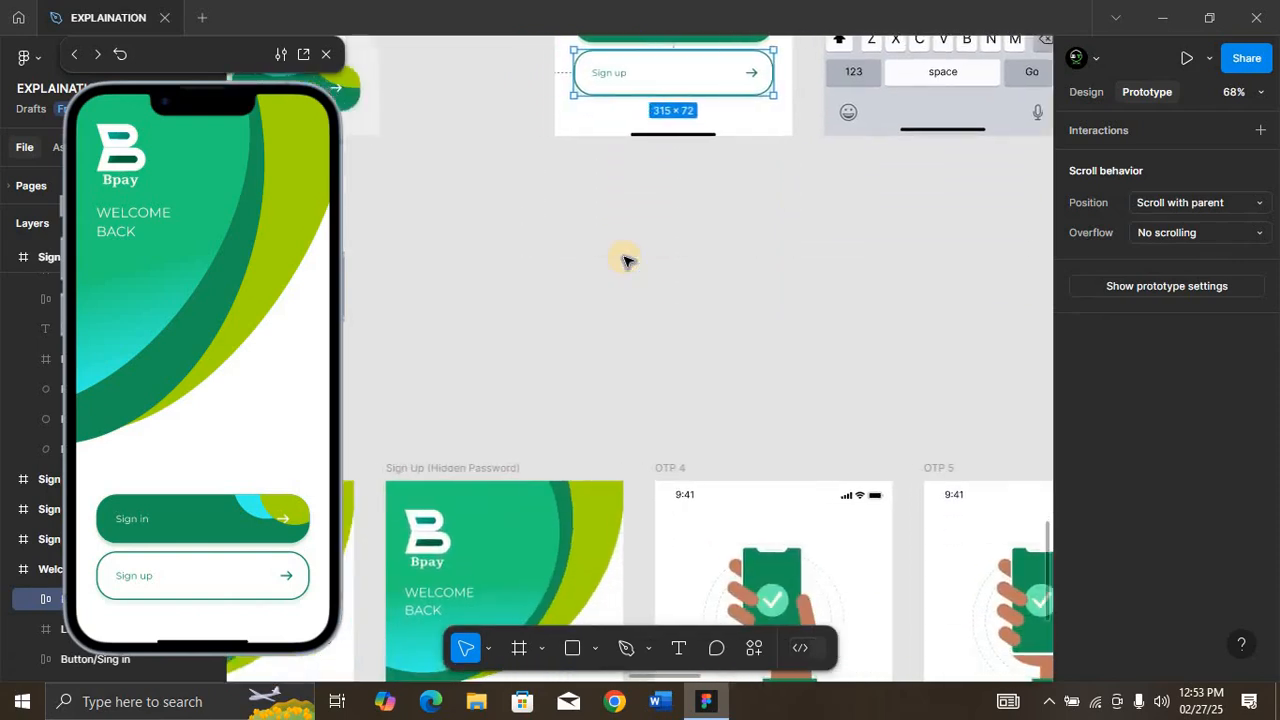
{"action": "scroll", "coordinate": [623, 259], "scroll_direction": "left", "scroll_amount": 5}
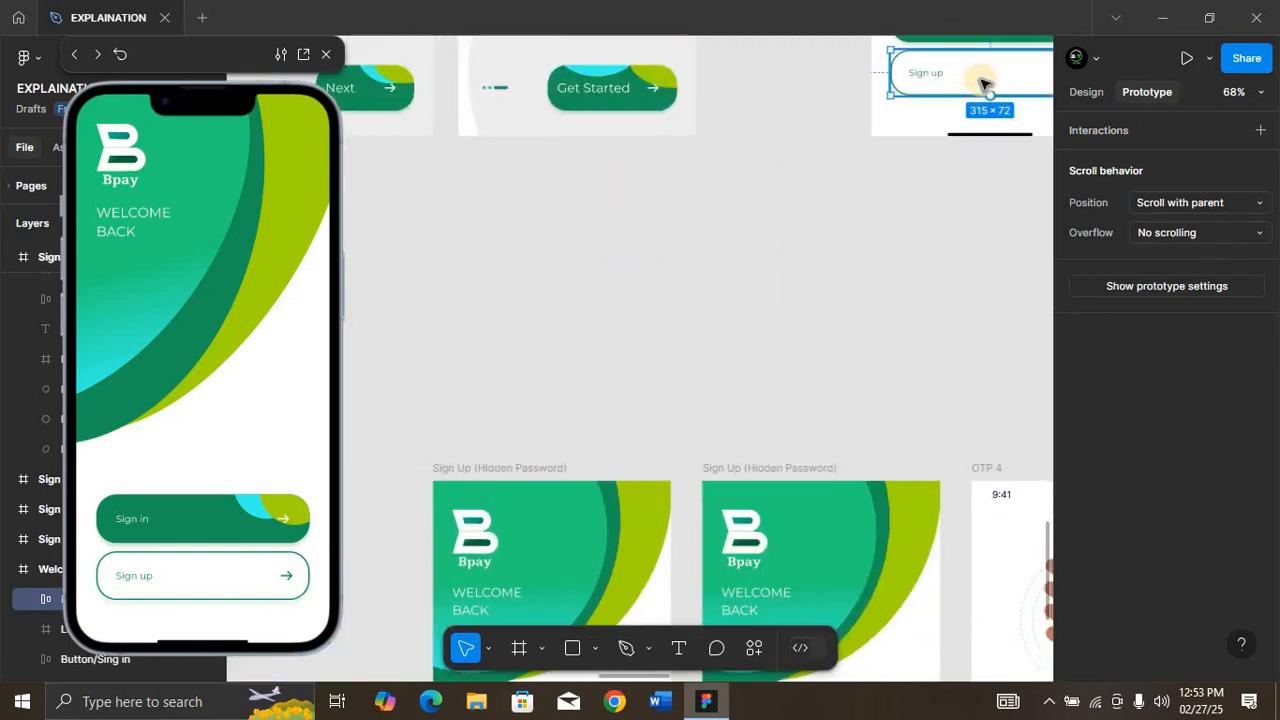
{"action": "left_click_drag", "start_coordinate": [990, 95], "coordinate": [561, 491]}
{"action": "key", "text": "shift+1"}
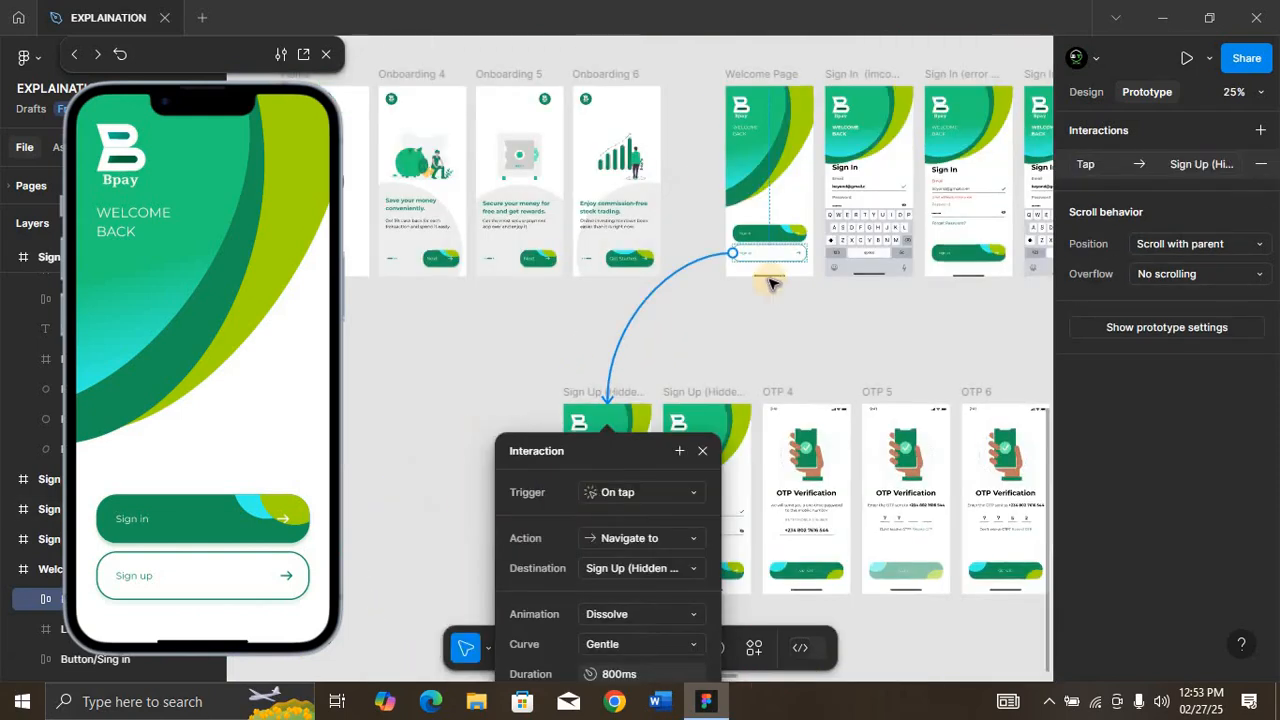
{"action": "scroll", "coordinate": [770, 285], "scroll_direction": "up", "scroll_amount": 2}
{"action": "scroll", "coordinate": [766, 230], "scroll_direction": "down", "scroll_amount": 3}
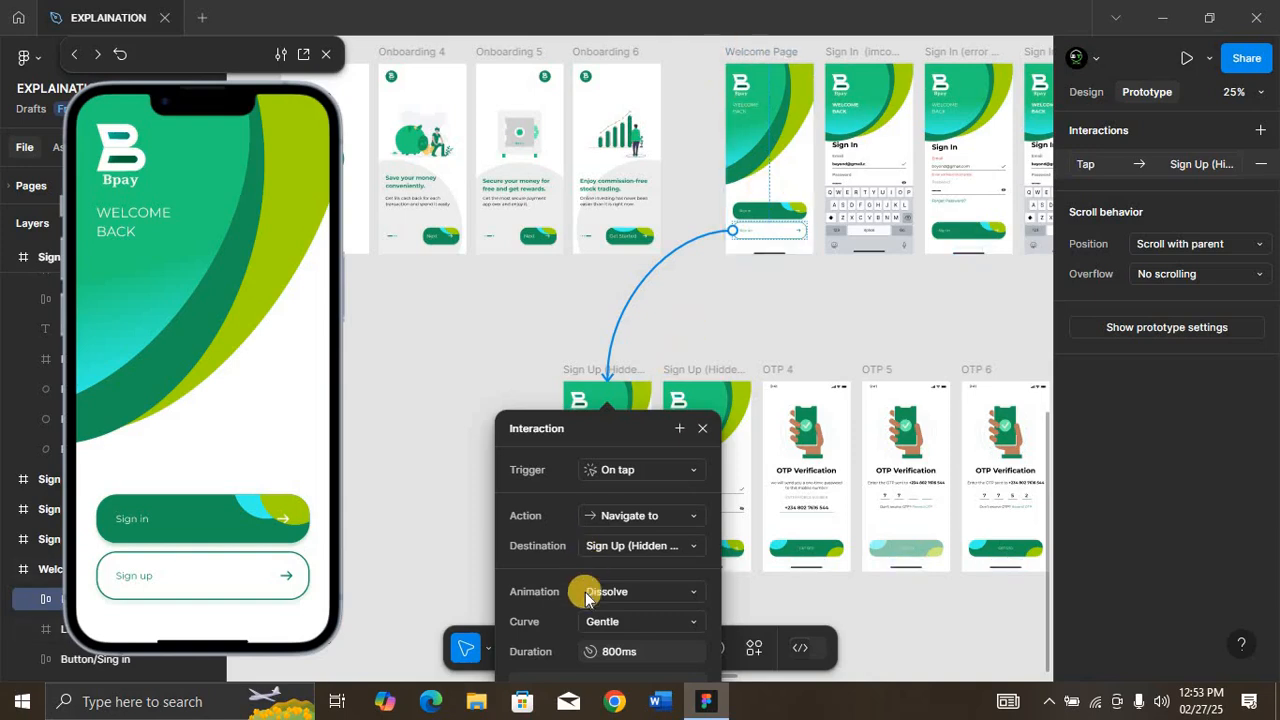
Step: Preview the sign-in flow from the Welcome Page through the incomplete mail and error message screens to the final Sign In screen
{"action": "left_click", "coordinate": [176, 522]}
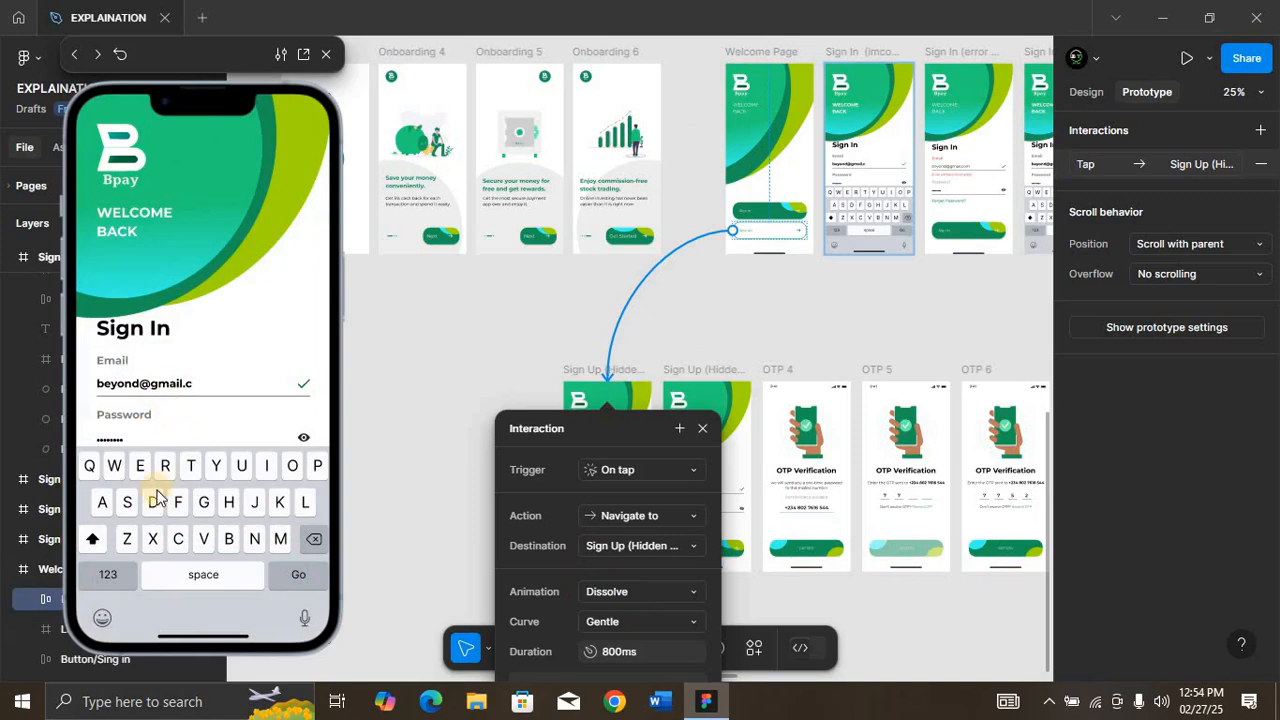
{"action": "left_click", "coordinate": [81, 77]}
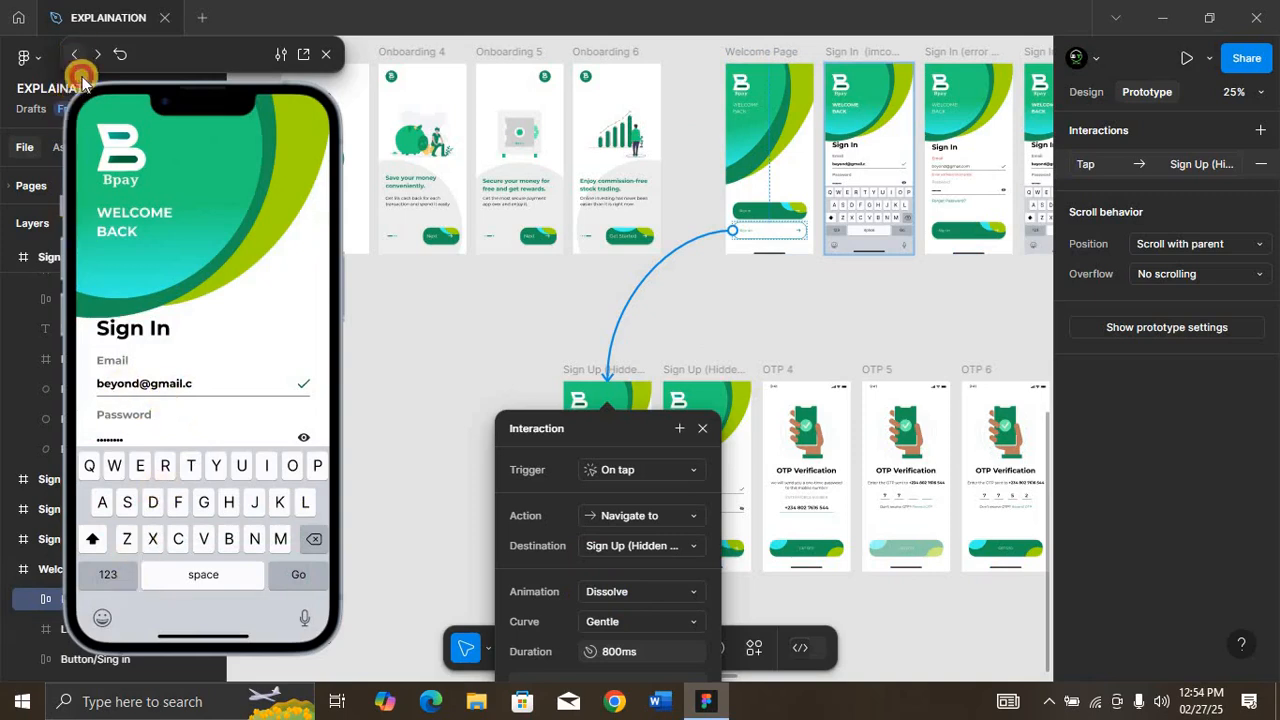
{"action": "left_click", "coordinate": [211, 524]}
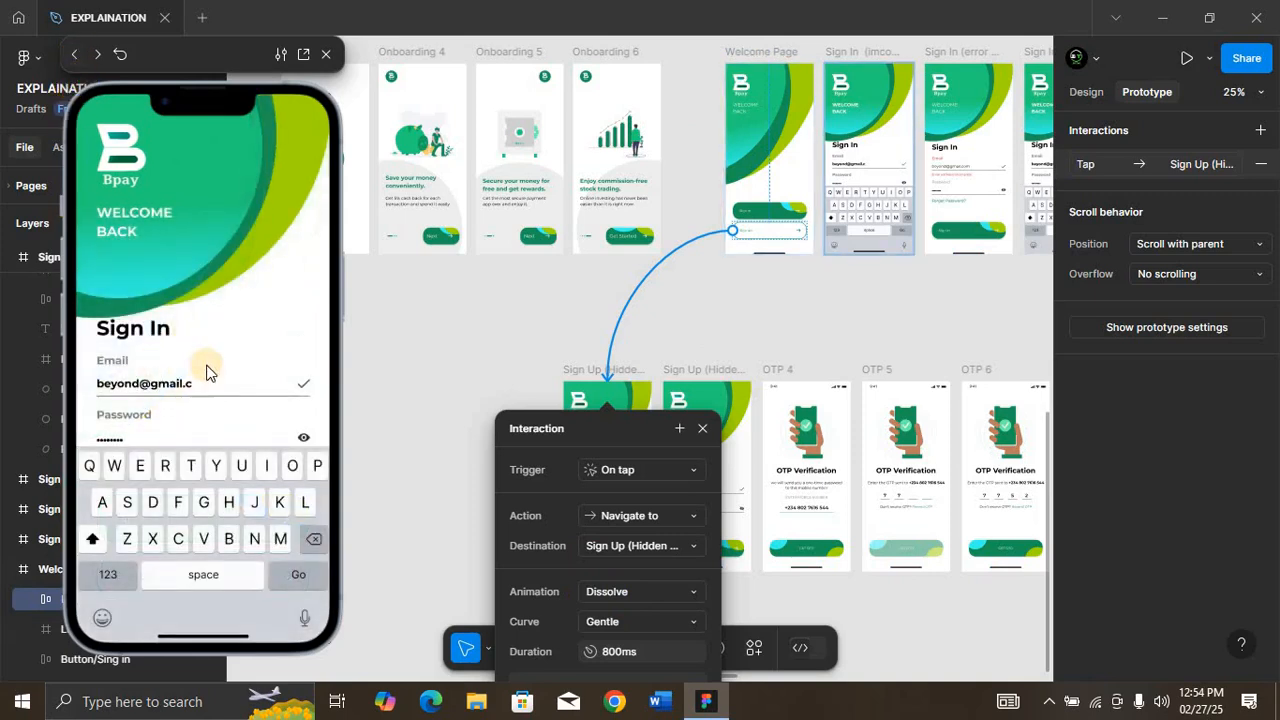
{"action": "left_click", "coordinate": [309, 588]}
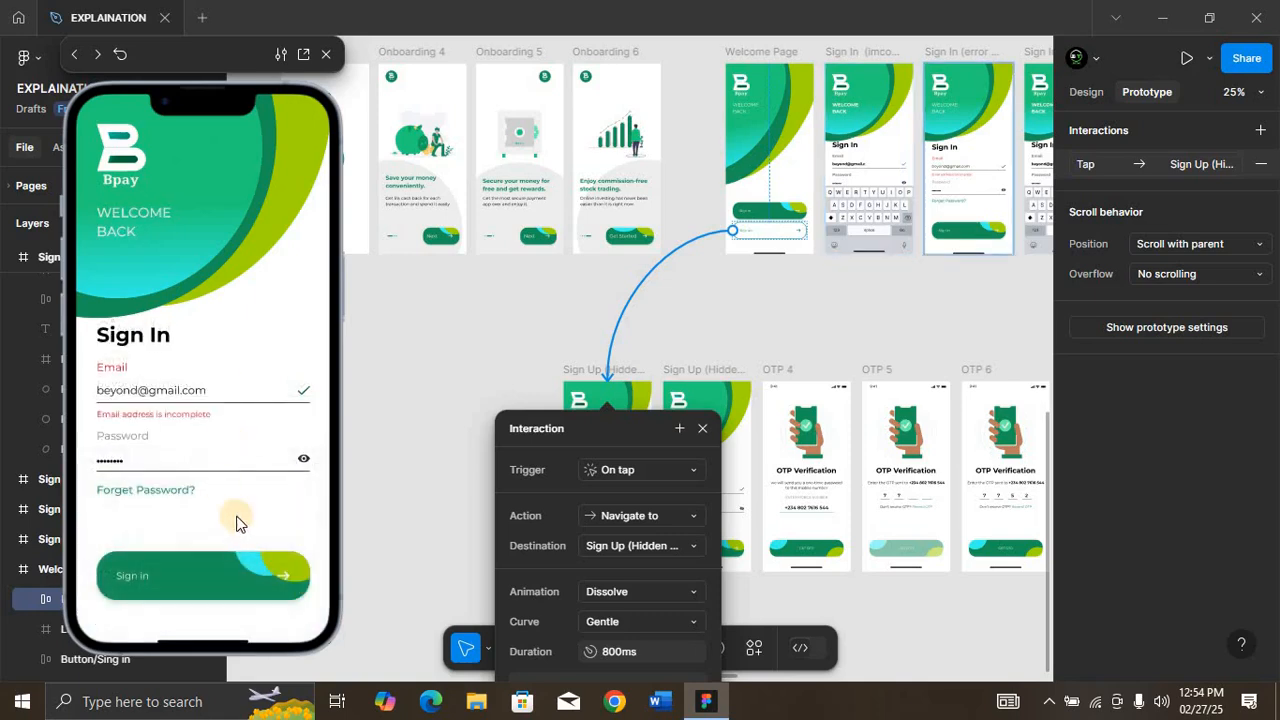
{"action": "left_click", "coordinate": [242, 527]}
{"action": "left_click", "coordinate": [242, 527]}
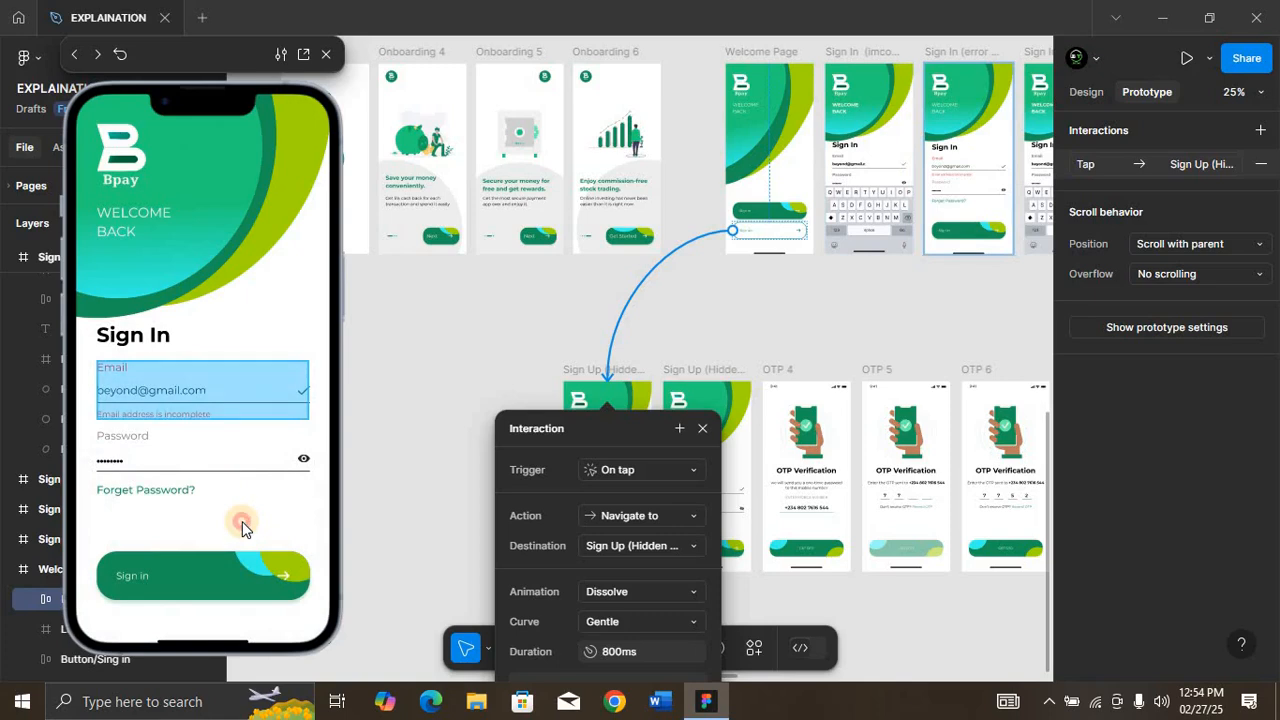
{"action": "left_click", "coordinate": [260, 291]}
{"action": "left_click", "coordinate": [260, 291]}
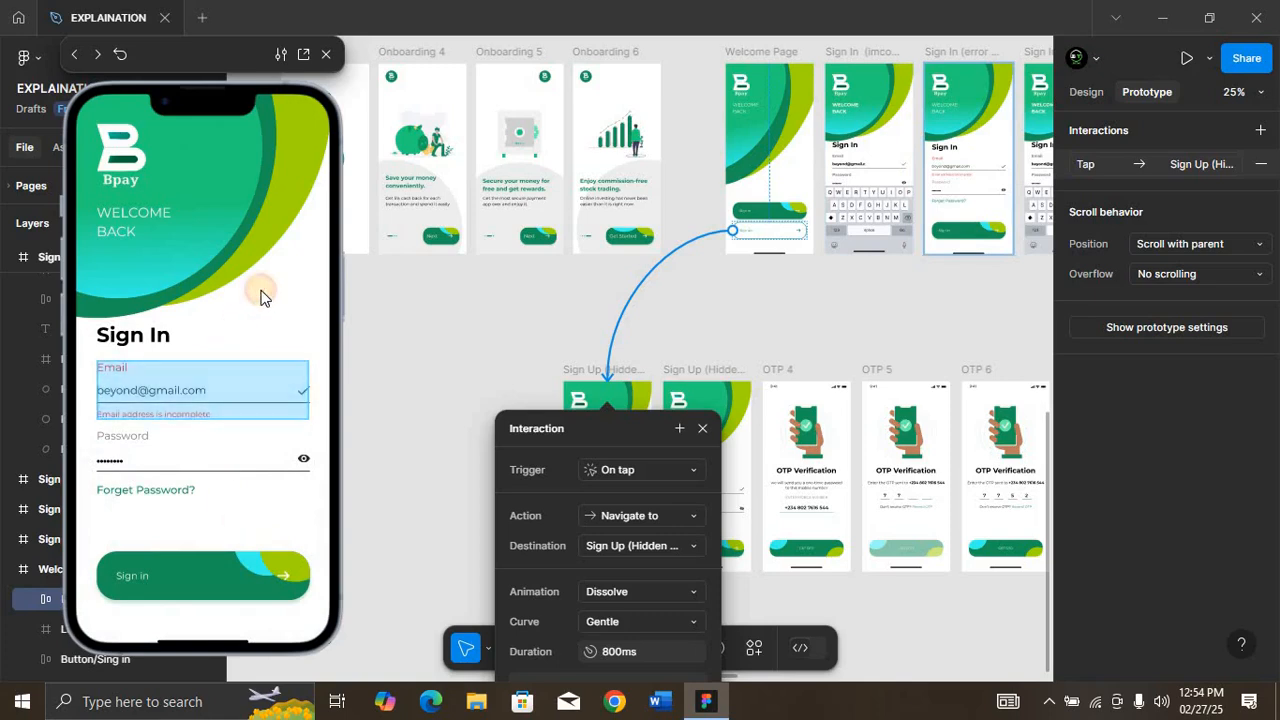
{"action": "left_click", "coordinate": [165, 196]}
{"action": "left_click", "coordinate": [329, 307]}
{"action": "left_click", "coordinate": [263, 217]}
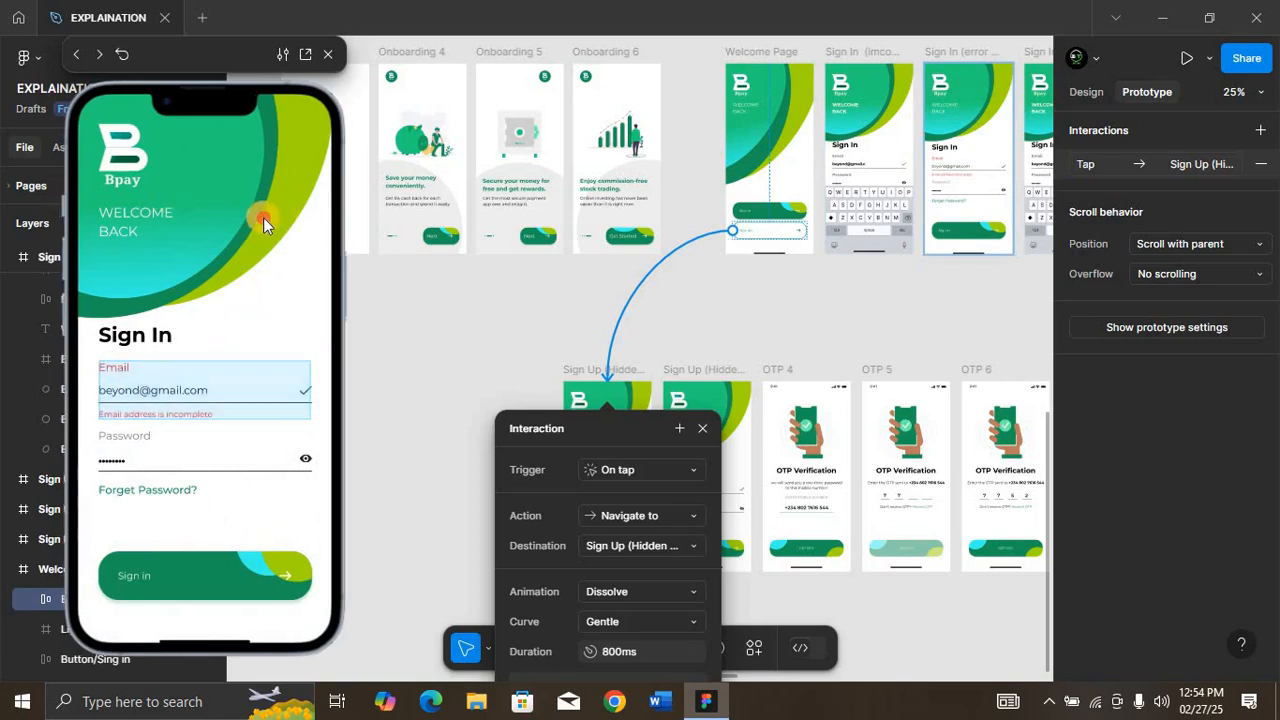
{"action": "left_click", "coordinate": [303, 272]}
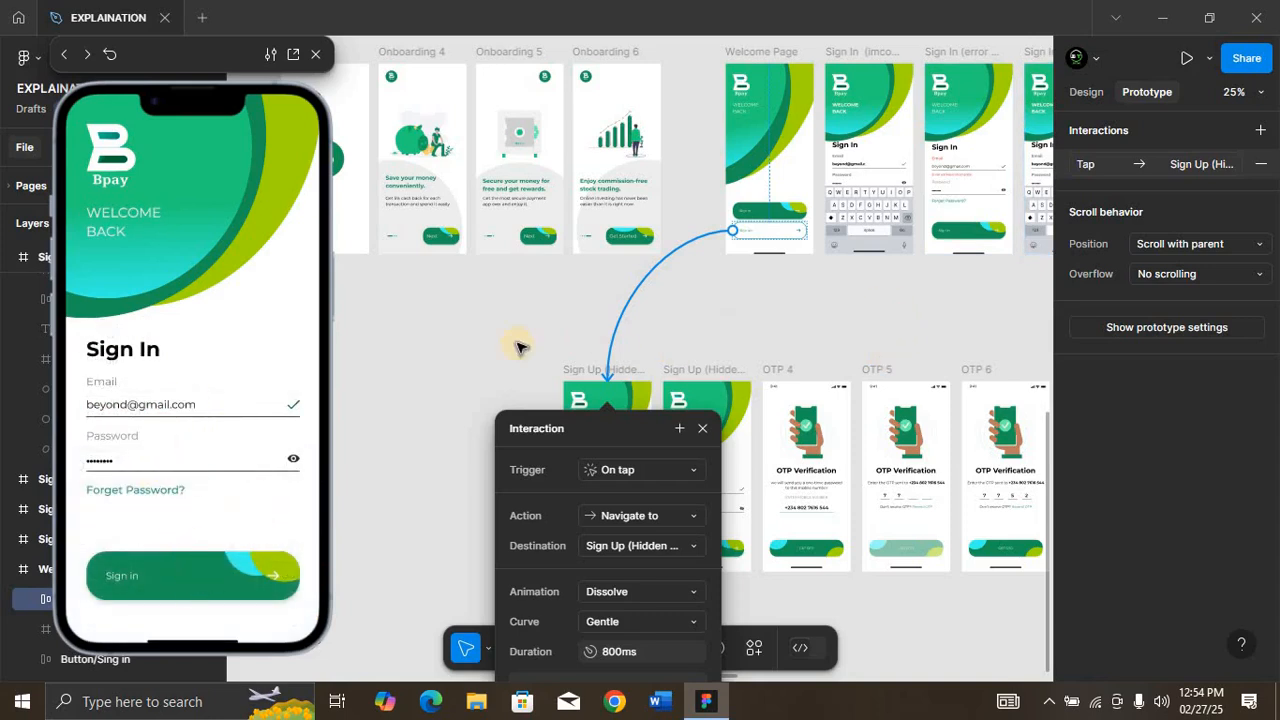
Step: Link the password eye icon on the first Sign Up (Hidden Password) frame to the second one on tap, with Dissolve, Gentle curve and 800 ms
{"action": "left_click", "coordinate": [667, 360]}
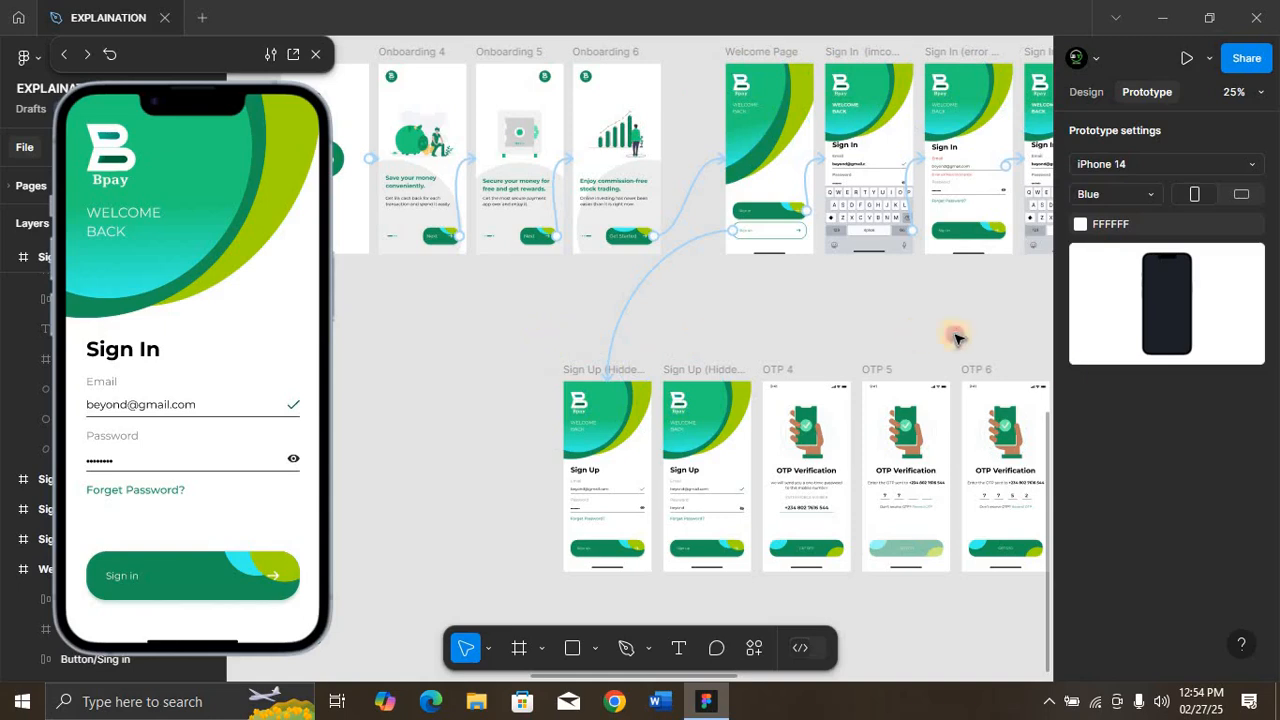
{"action": "left_click_drag", "start_coordinate": [955, 334], "coordinate": [896, 586]}
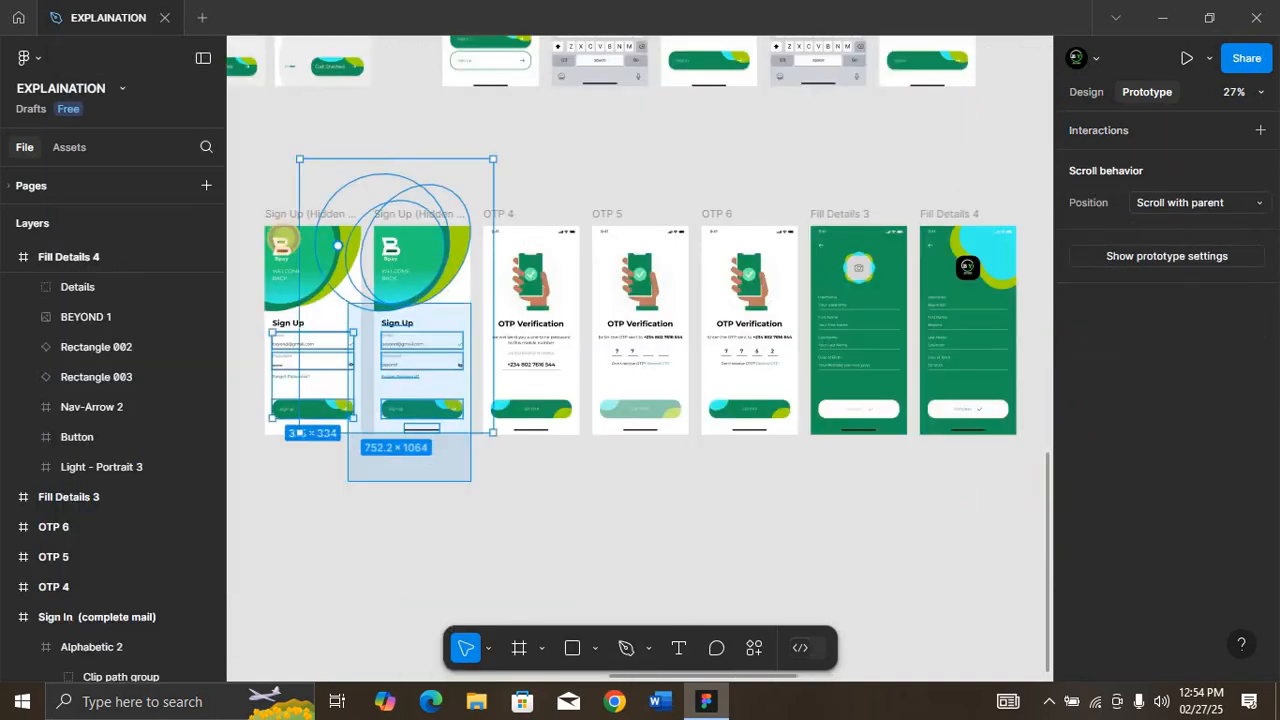
{"action": "left_click_drag", "start_coordinate": [343, 165], "coordinate": [251, 177]}
{"action": "key", "text": "shift+2"}
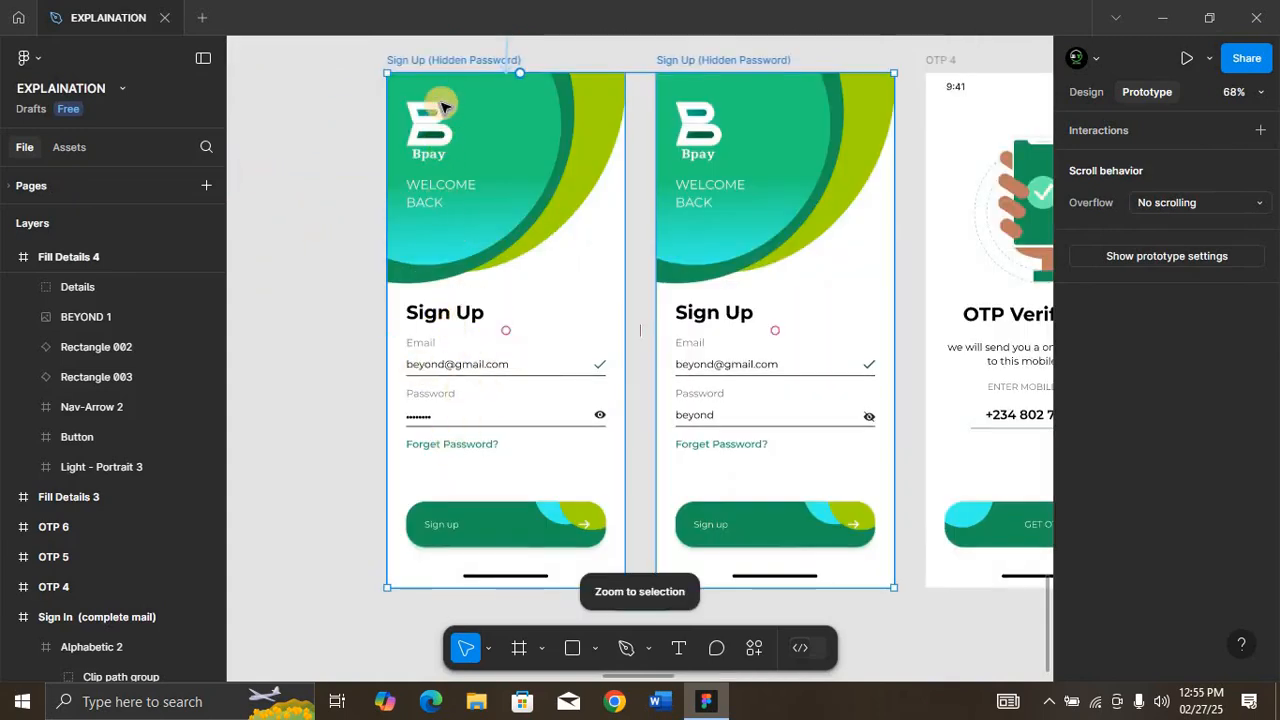
{"action": "left_click", "coordinate": [602, 415], "text": "ctrl"}
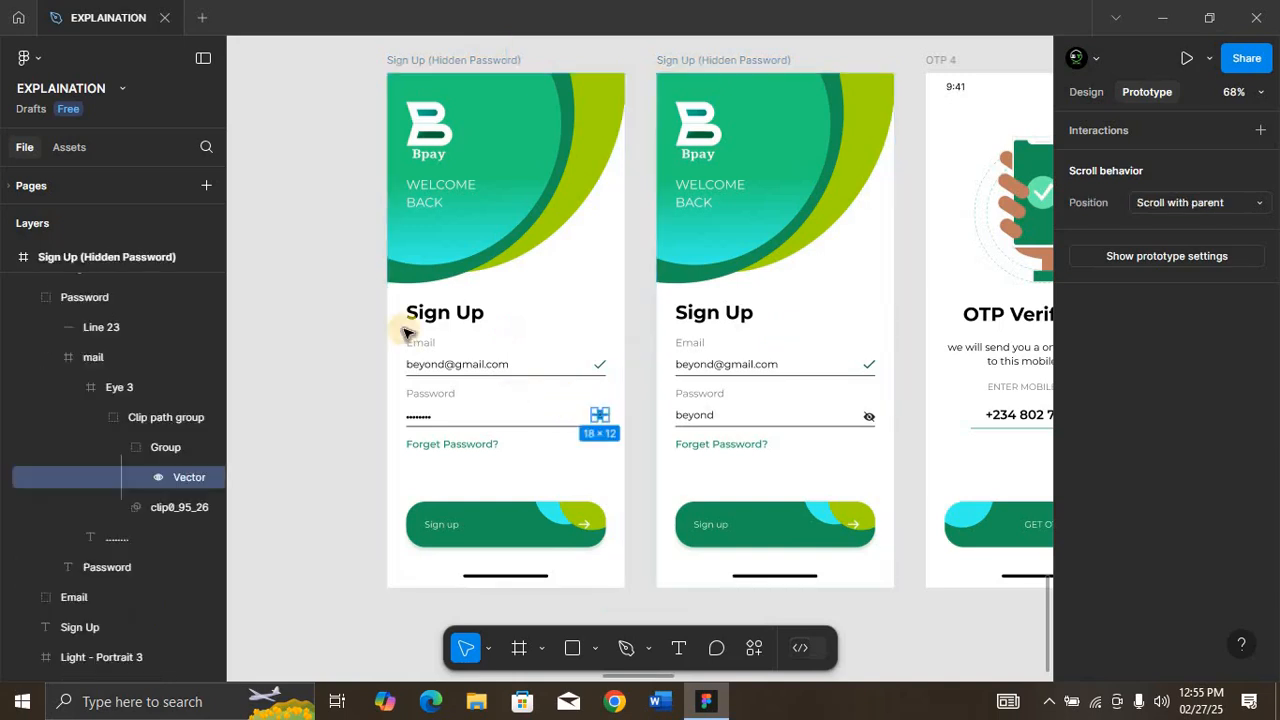
{"action": "left_click", "coordinate": [119, 388]}
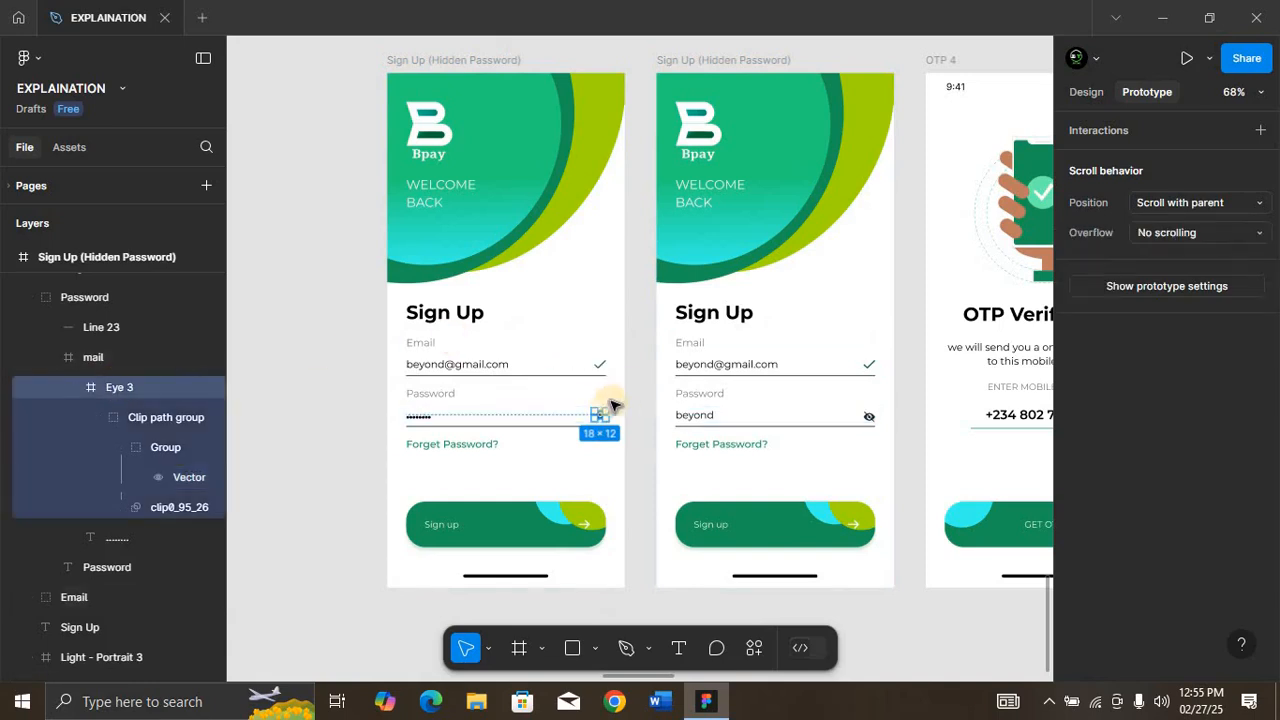
{"action": "left_click_drag", "start_coordinate": [608, 415], "coordinate": [785, 412]}
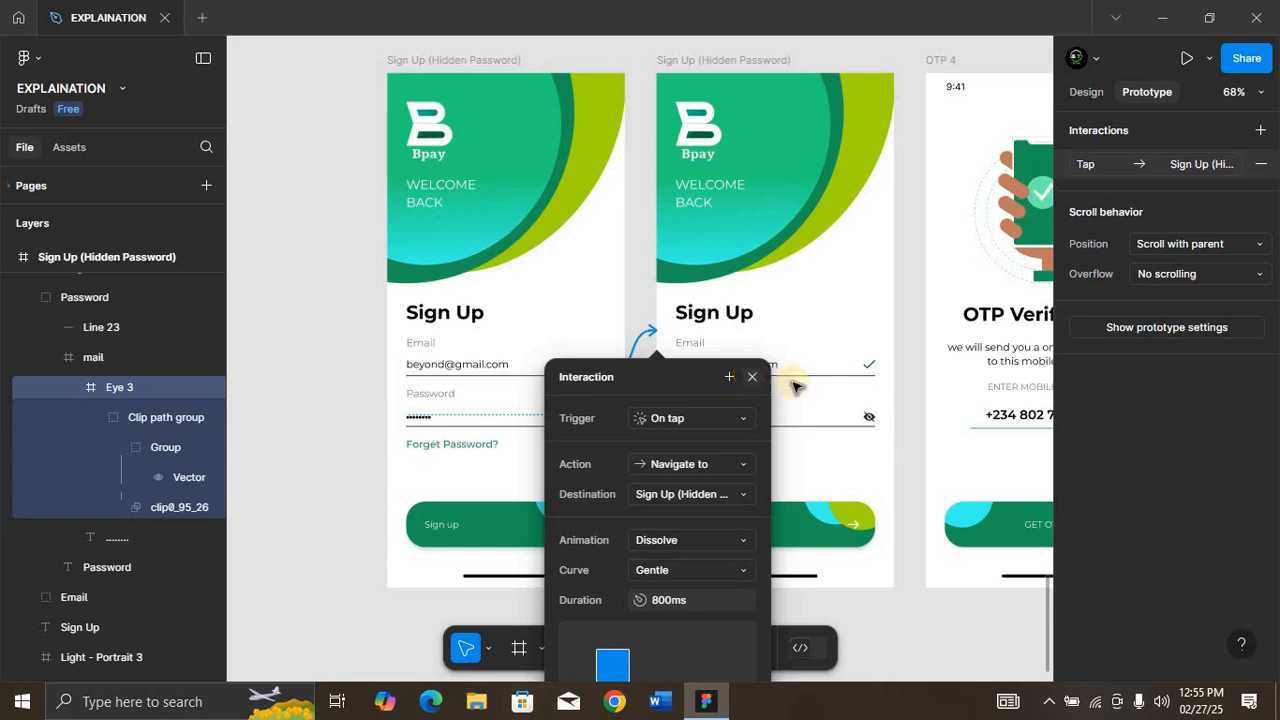
{"action": "left_click", "coordinate": [800, 370]}
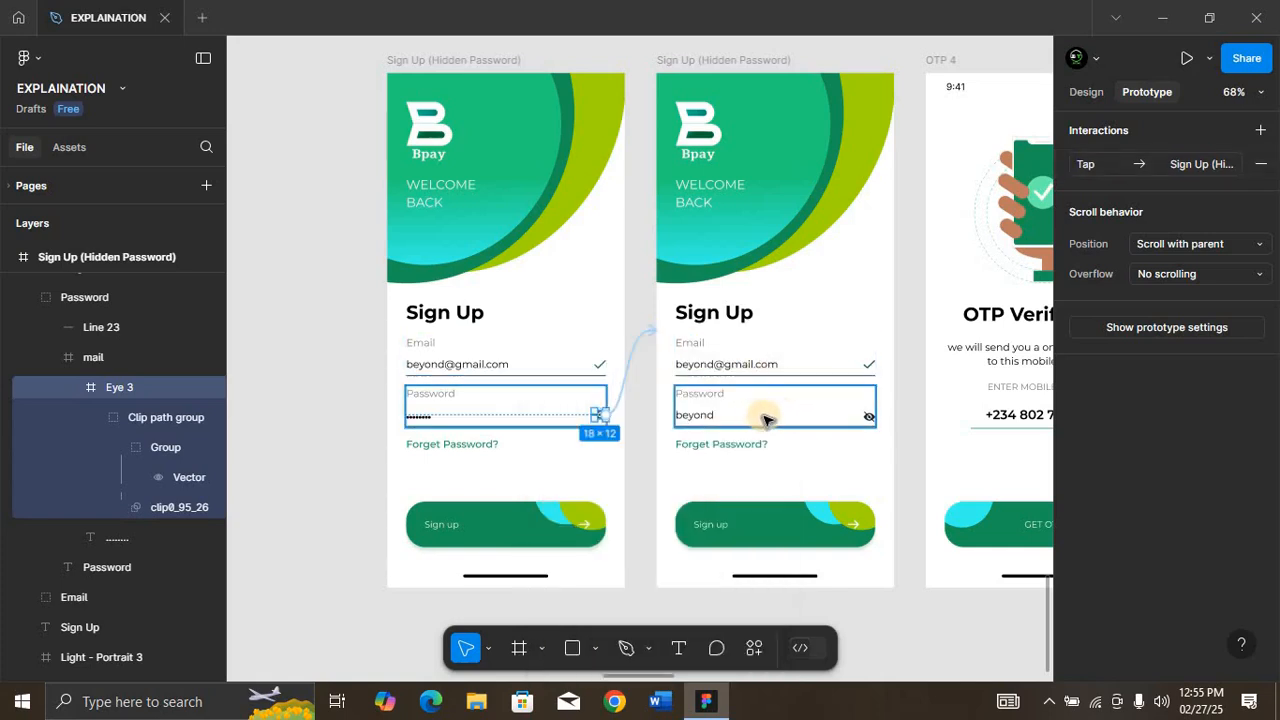
Step: Link the second Sign Up (Hidden Password) frame's Sign up button to OTP 4 on tap, with Dissolve, Ease in curve and 300 ms duration
{"action": "scroll", "coordinate": [765, 418], "scroll_direction": "right", "scroll_amount": 2}
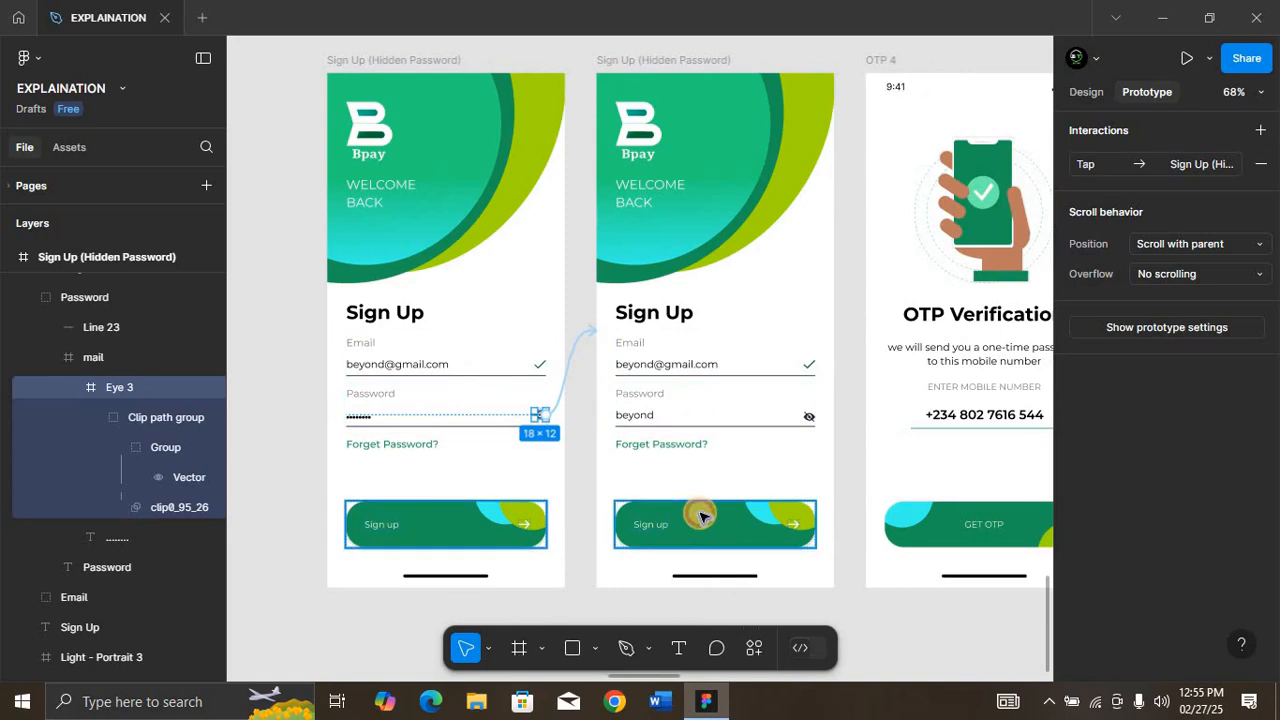
{"action": "left_click", "coordinate": [742, 508]}
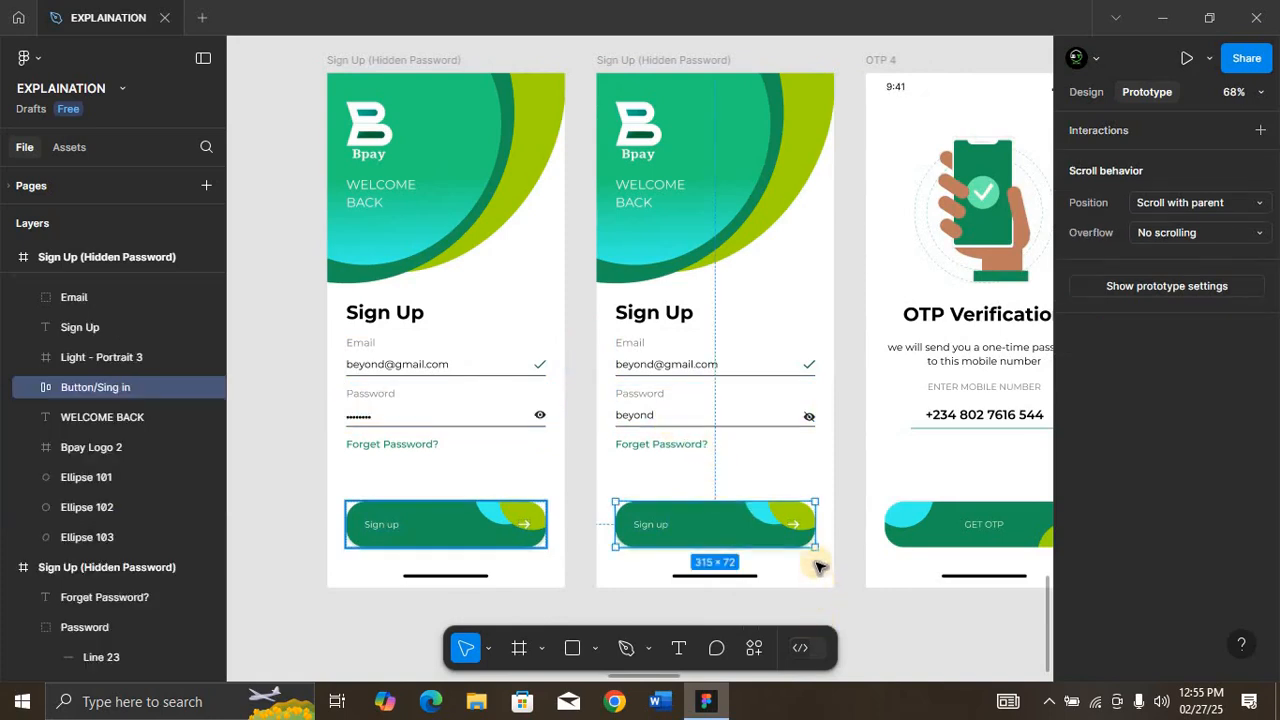
{"action": "left_click_drag", "start_coordinate": [815, 525], "coordinate": [872, 372]}
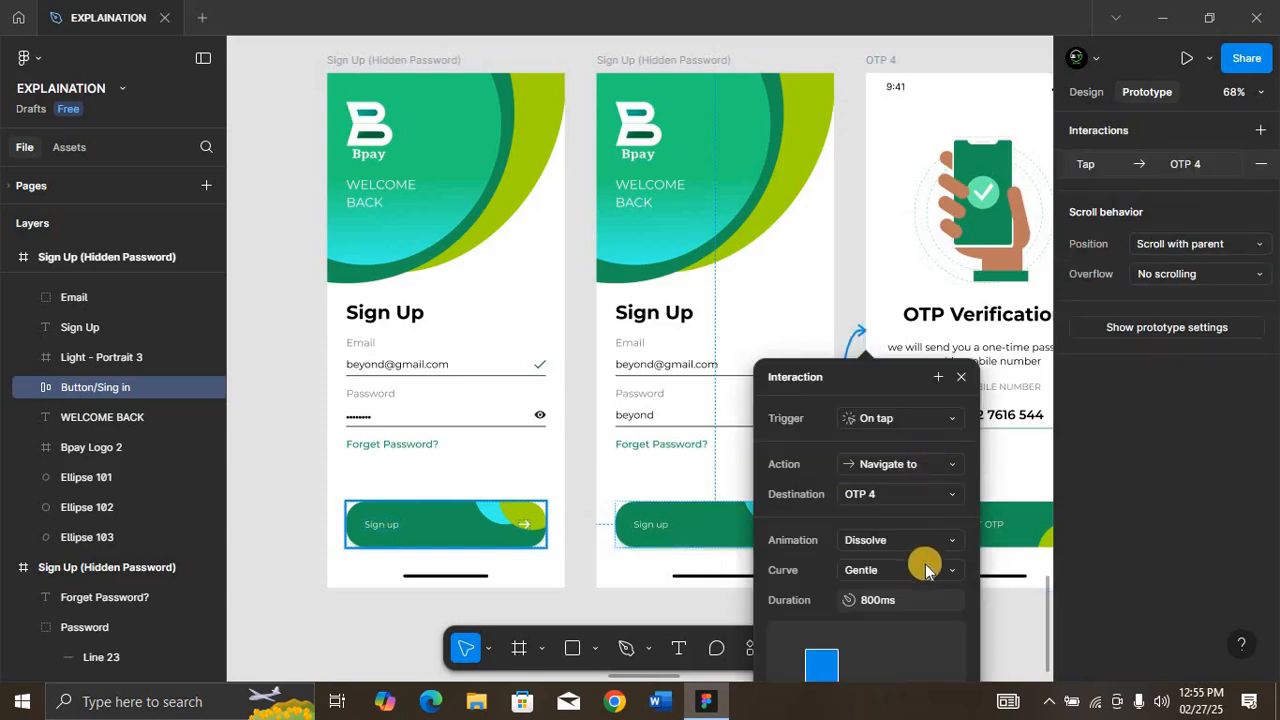
{"action": "left_click", "coordinate": [924, 567]}
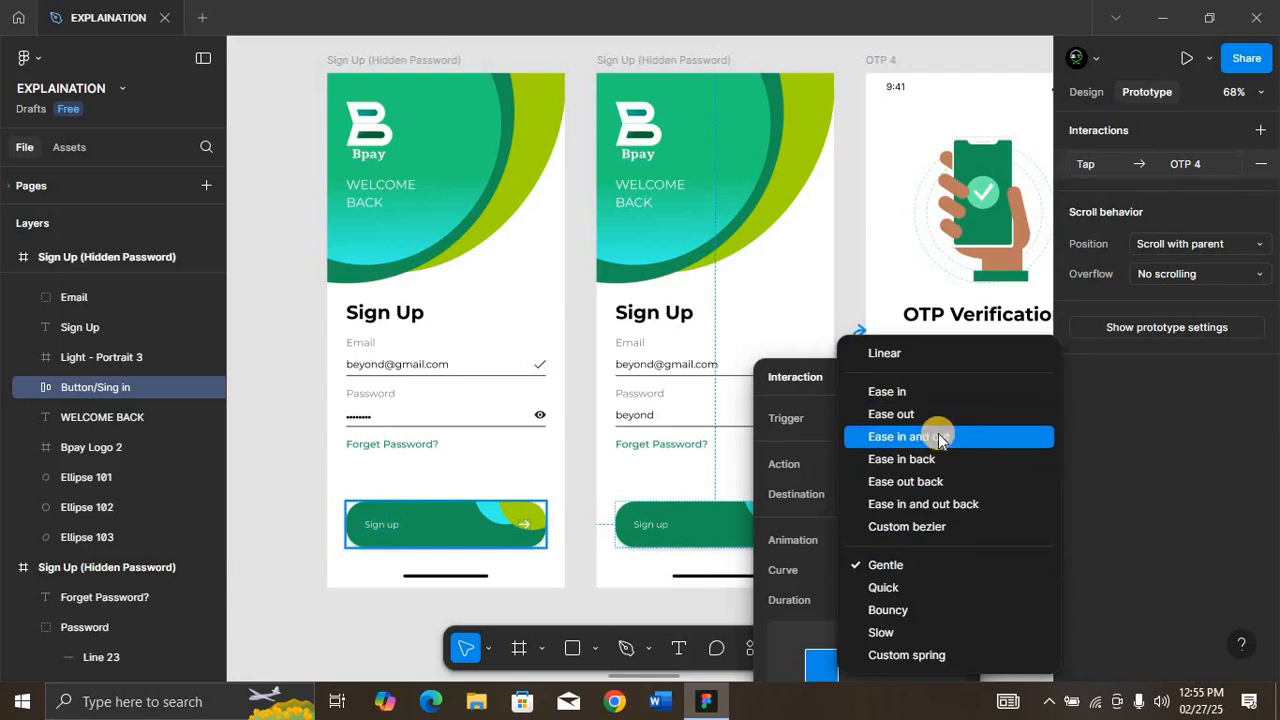
{"action": "left_click", "coordinate": [942, 391]}
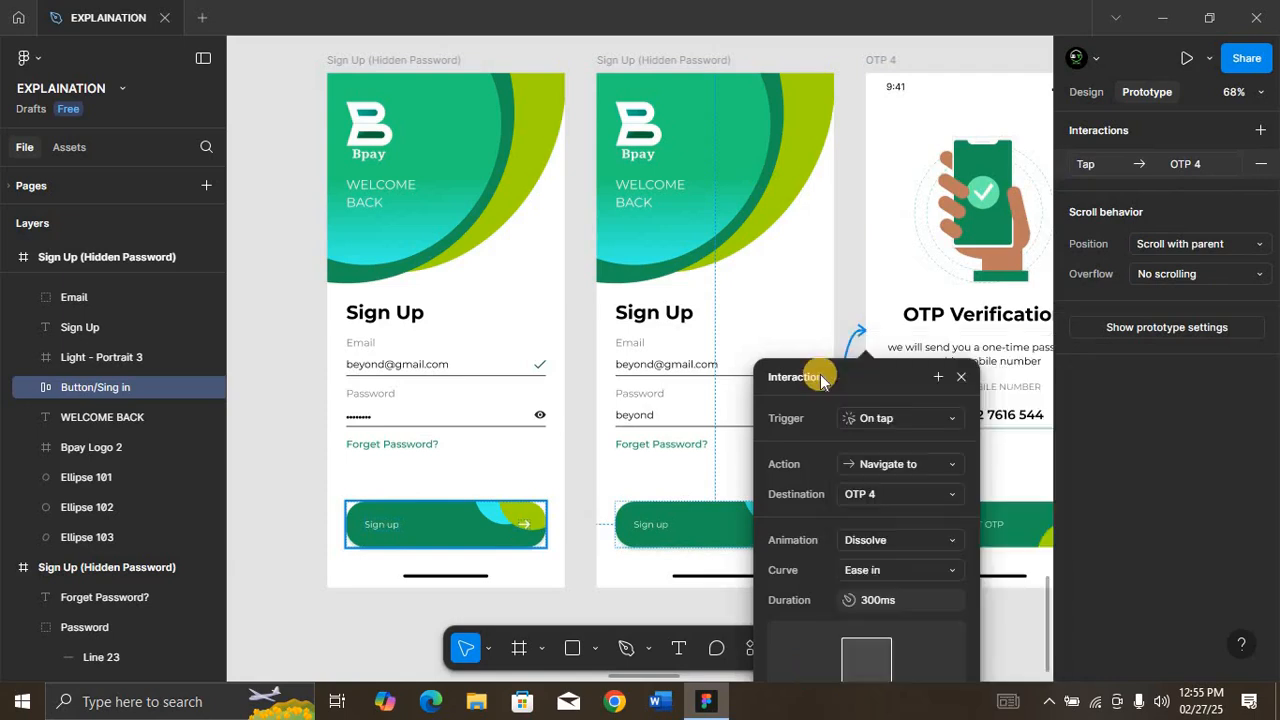
{"action": "key", "text": "Escape"}
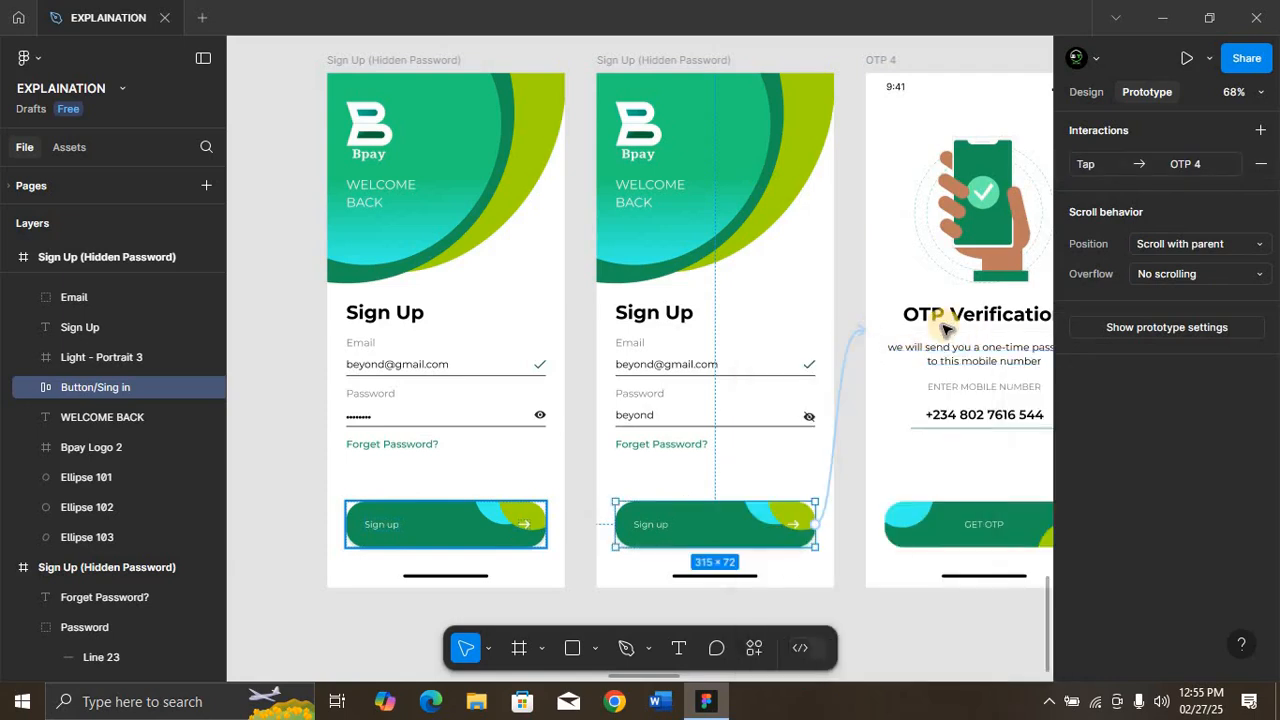
Step: Link OTP 4's GET OTP button to OTP 5 on tap, with Dissolve, Ease out curve and 300 ms duration
{"action": "scroll", "coordinate": [945, 328], "scroll_direction": "right", "scroll_amount": 5}
{"action": "scroll", "coordinate": [943, 329], "scroll_direction": "left", "scroll_amount": 2}
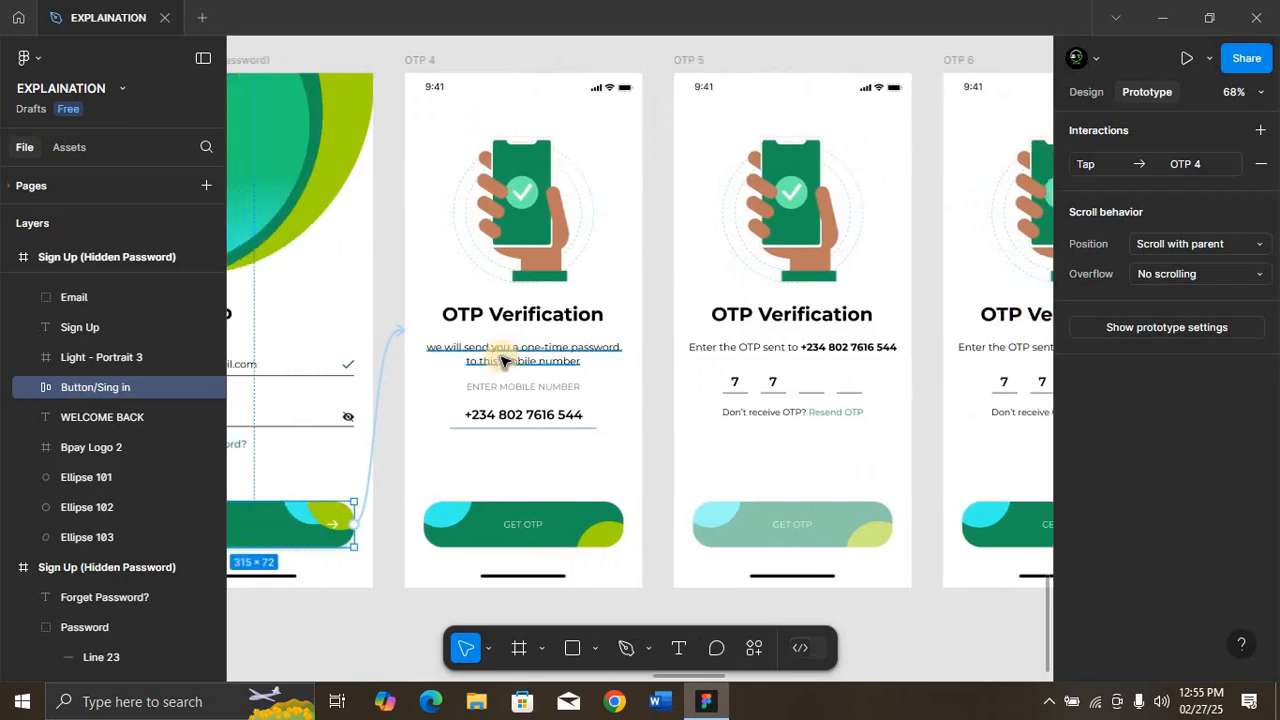
{"action": "left_click", "coordinate": [565, 527]}
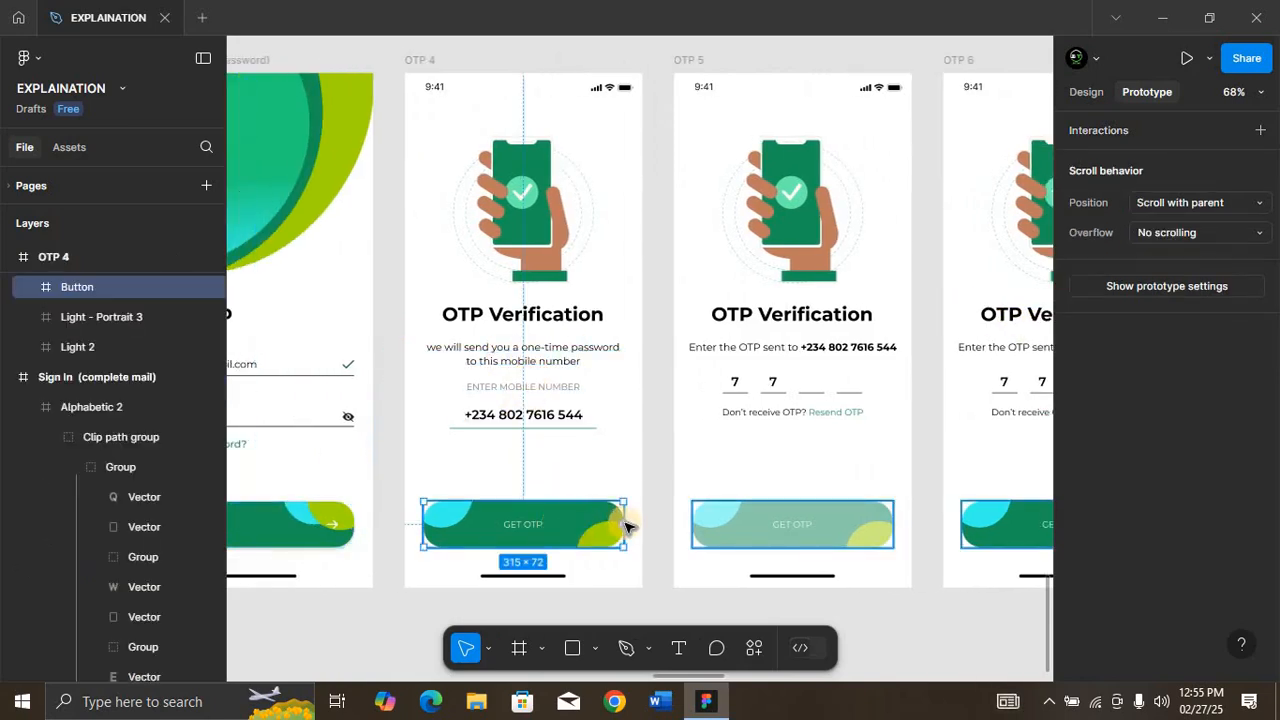
{"action": "left_click_drag", "start_coordinate": [647, 427], "coordinate": [684, 404]}
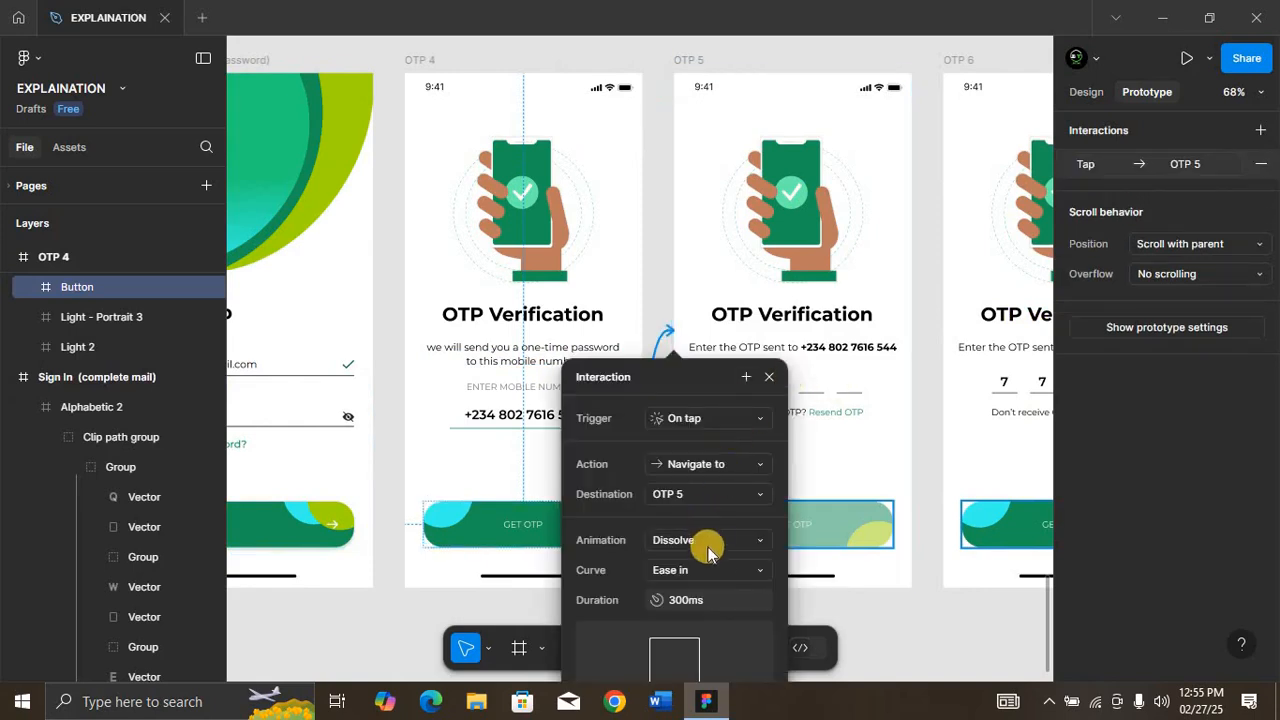
{"action": "left_click", "coordinate": [691, 569]}
{"action": "left_click", "coordinate": [714, 411]}
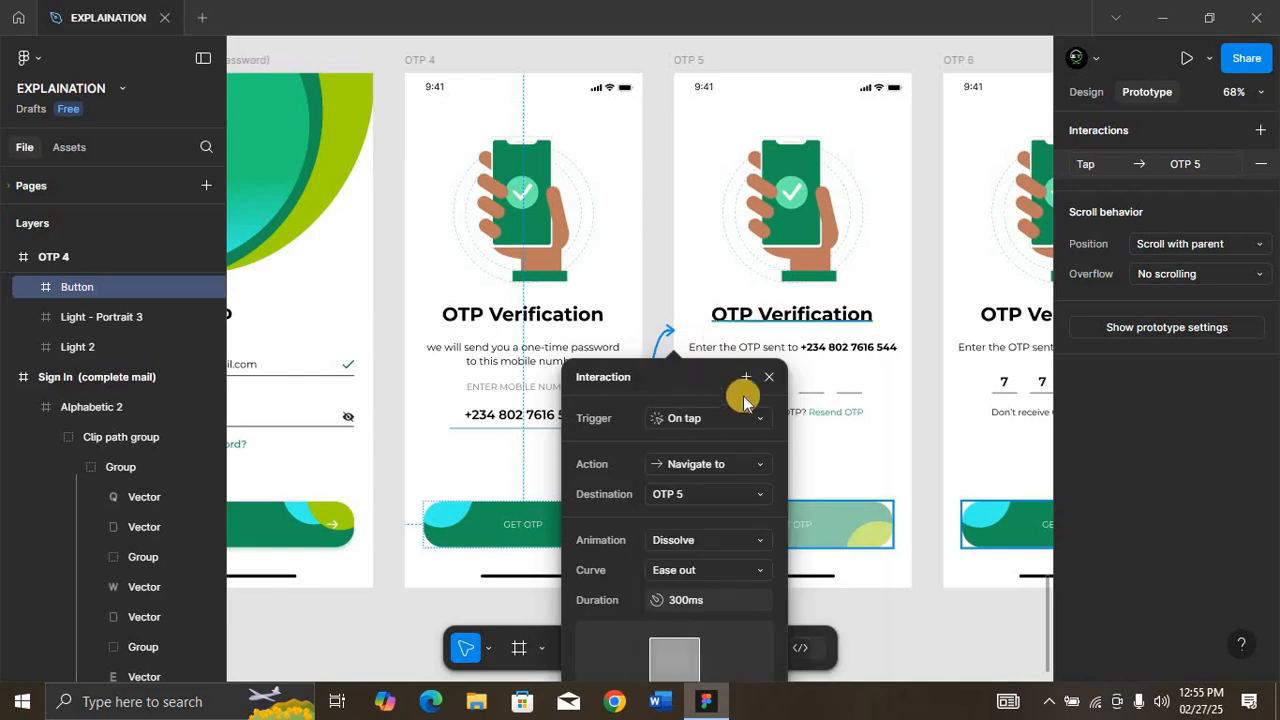
{"action": "left_click", "coordinate": [768, 378]}
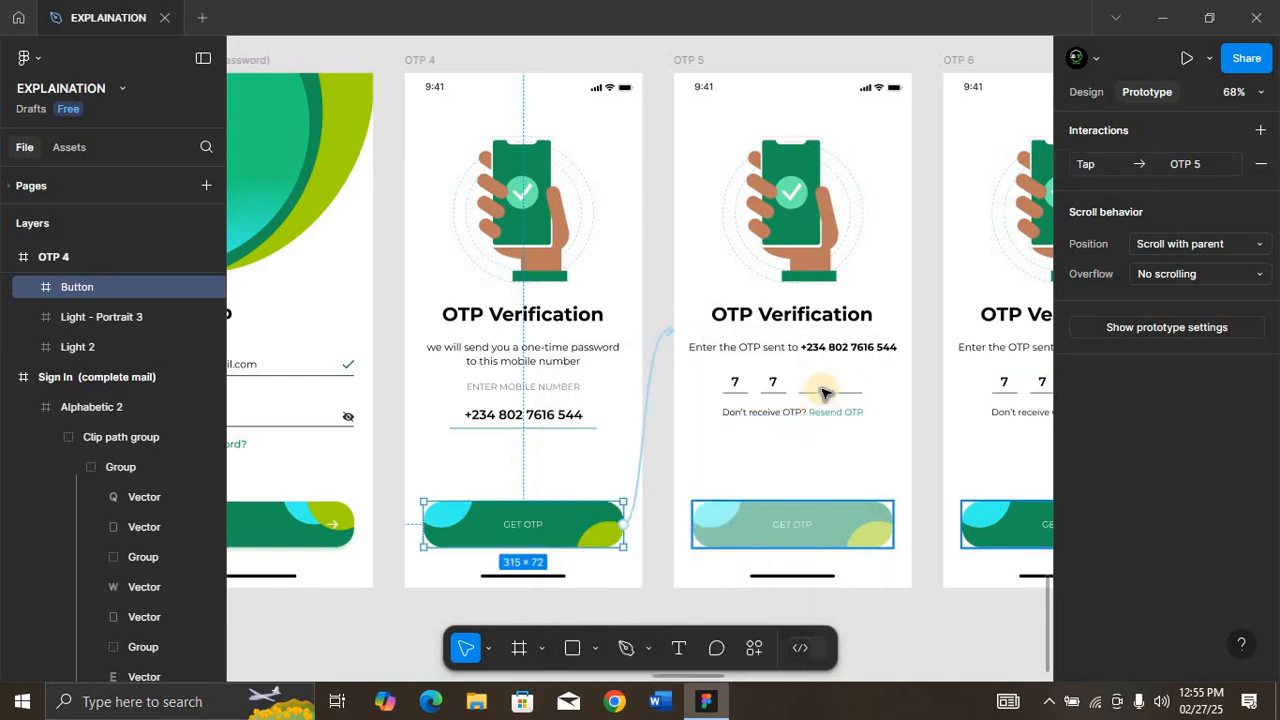
{"action": "key", "text": "Escape"}
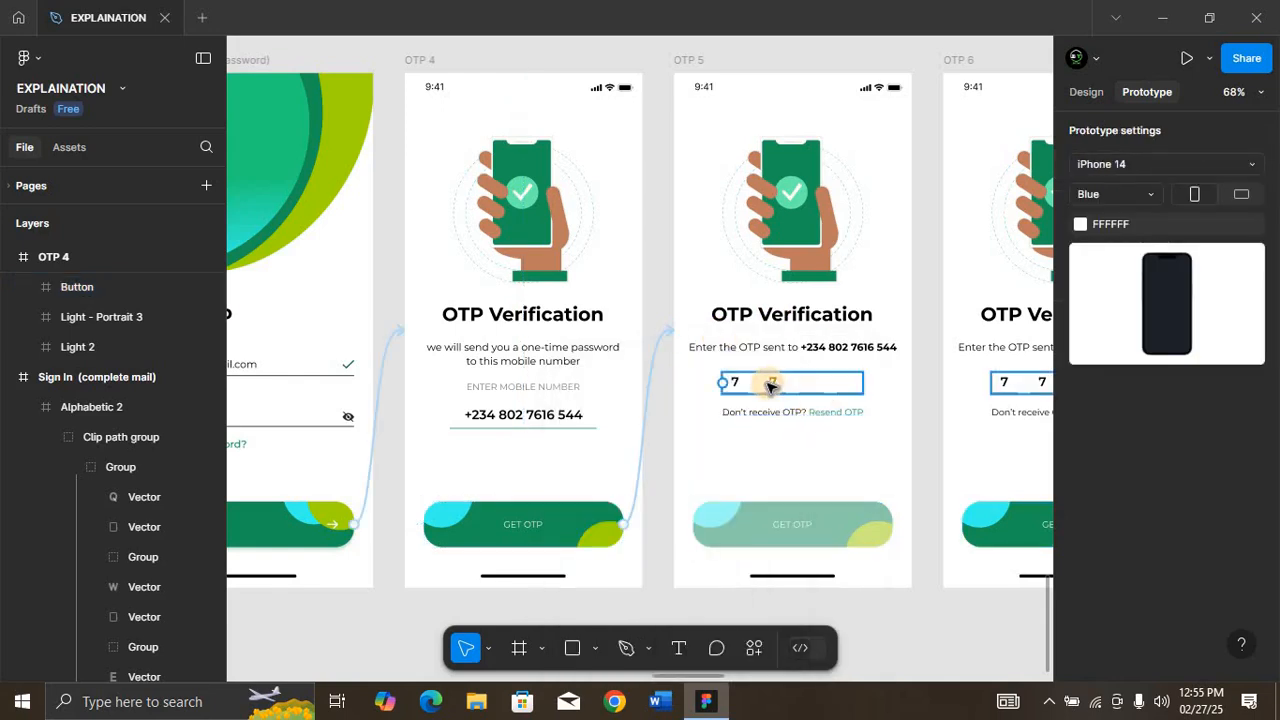
Step: Link the Numbers group on OTP 5 to OTP 6 on tap, with Dissolve, Ease out curve and 300 ms duration
{"action": "left_click", "coordinate": [820, 388]}
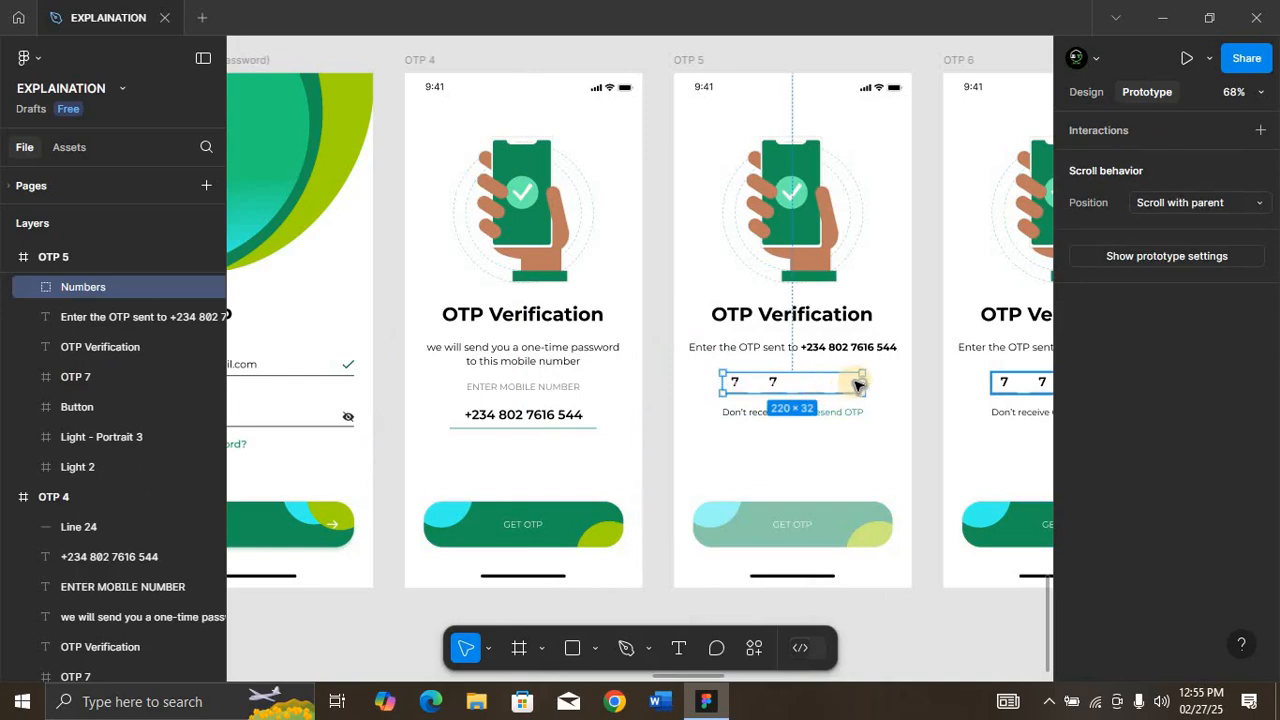
{"action": "left_click_drag", "start_coordinate": [862, 382], "coordinate": [951, 357]}
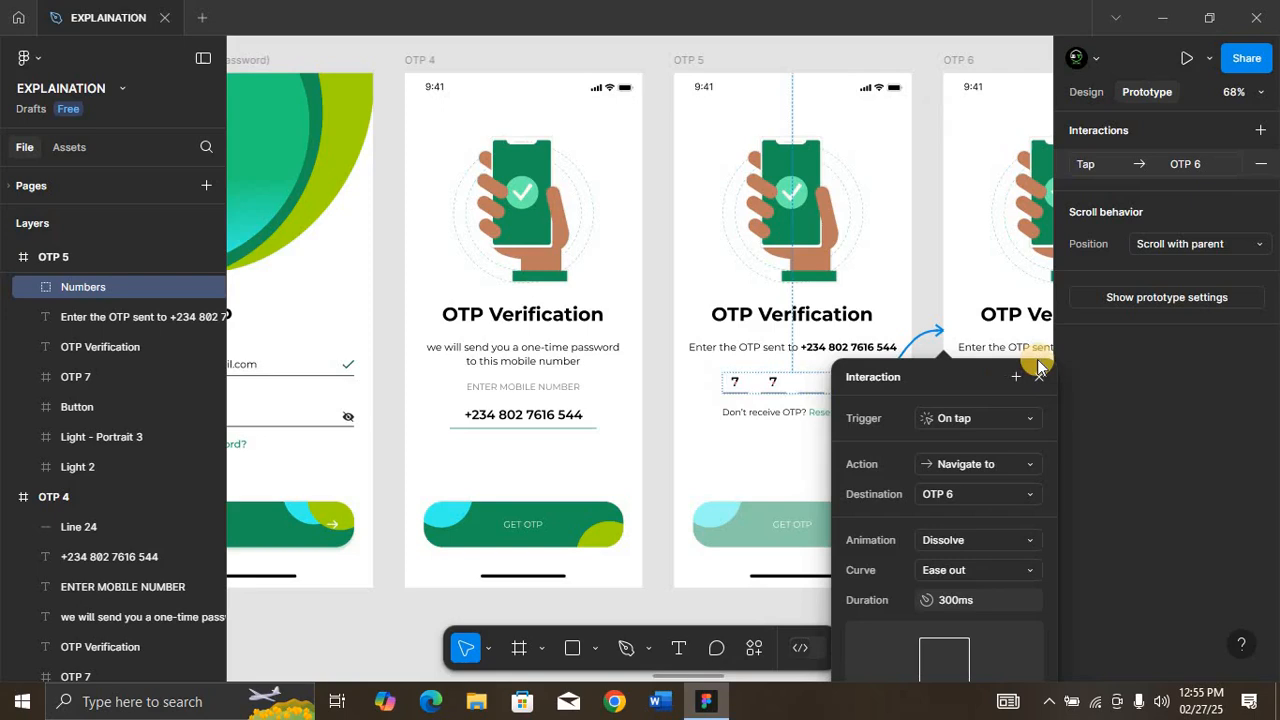
{"action": "scroll", "coordinate": [988, 282], "scroll_direction": "right", "scroll_amount": 5}
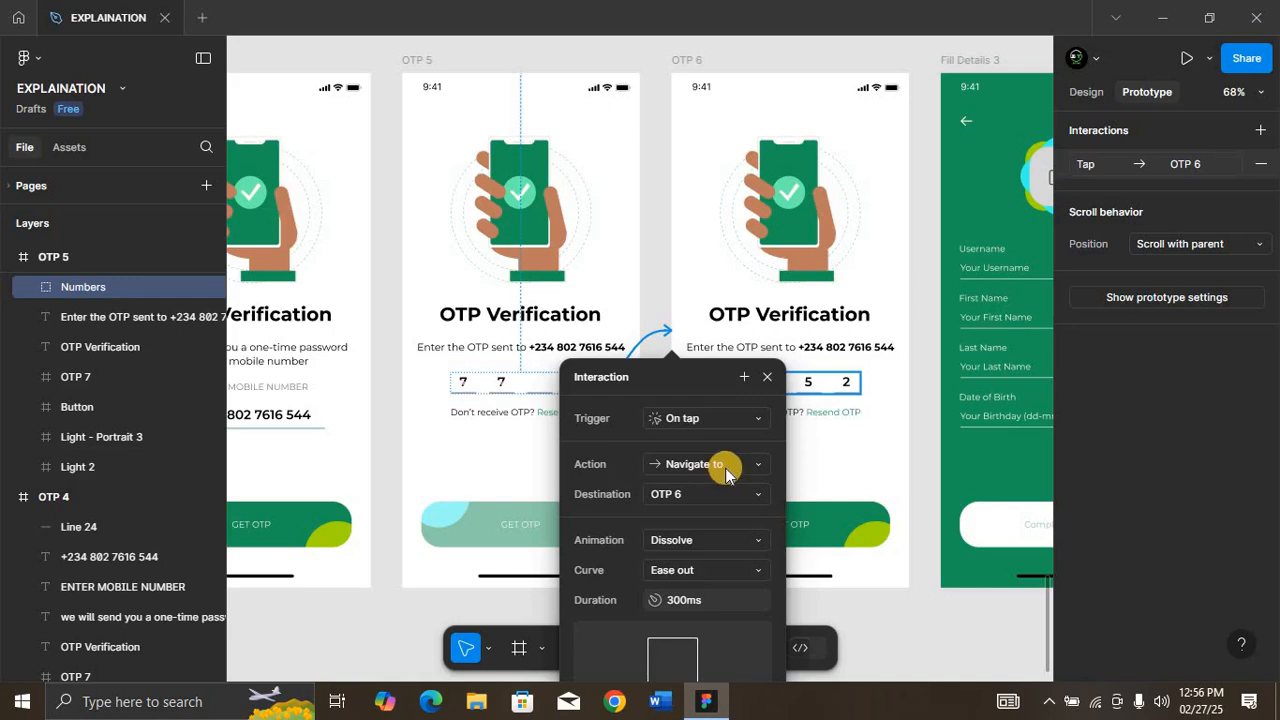
Step: Review the action, trigger, duration, animation and curve options of the interaction from OTP 5 to OTP 6
{"action": "left_click", "coordinate": [740, 468]}
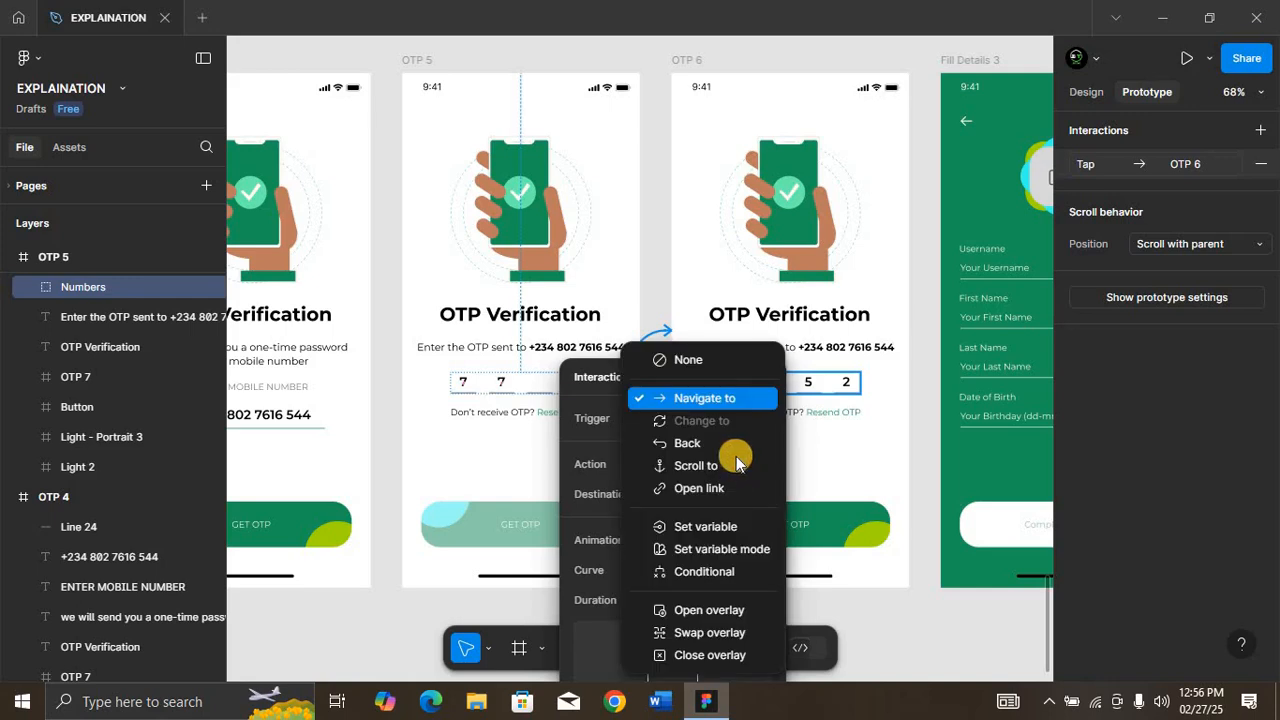
{"action": "left_click", "coordinate": [698, 398]}
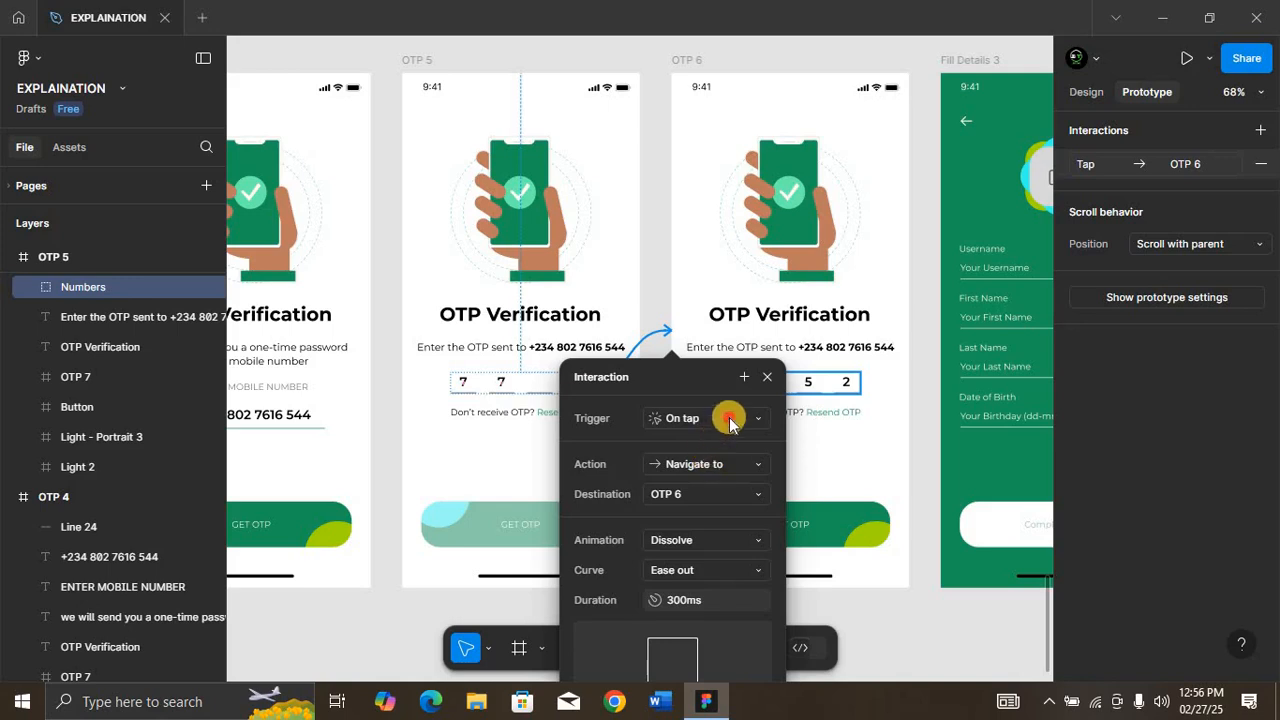
{"action": "left_click", "coordinate": [730, 420]}
{"action": "left_click", "coordinate": [730, 420]}
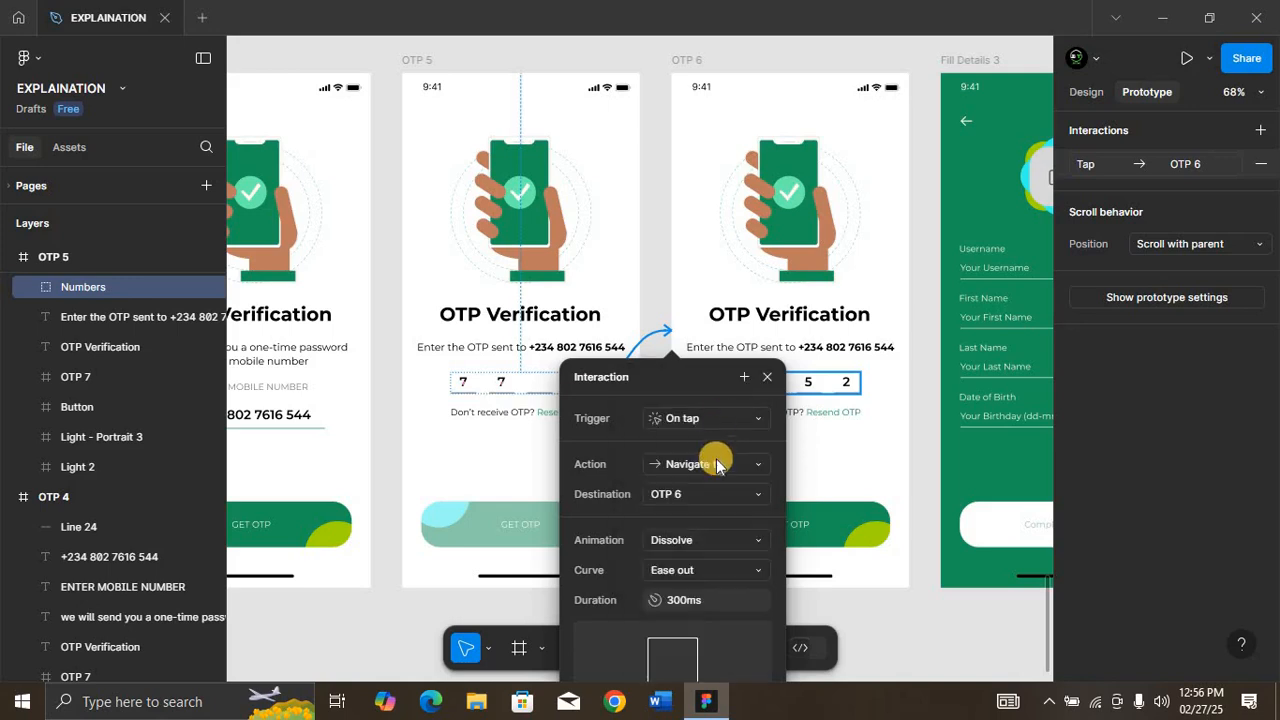
{"action": "left_click", "coordinate": [680, 600]}
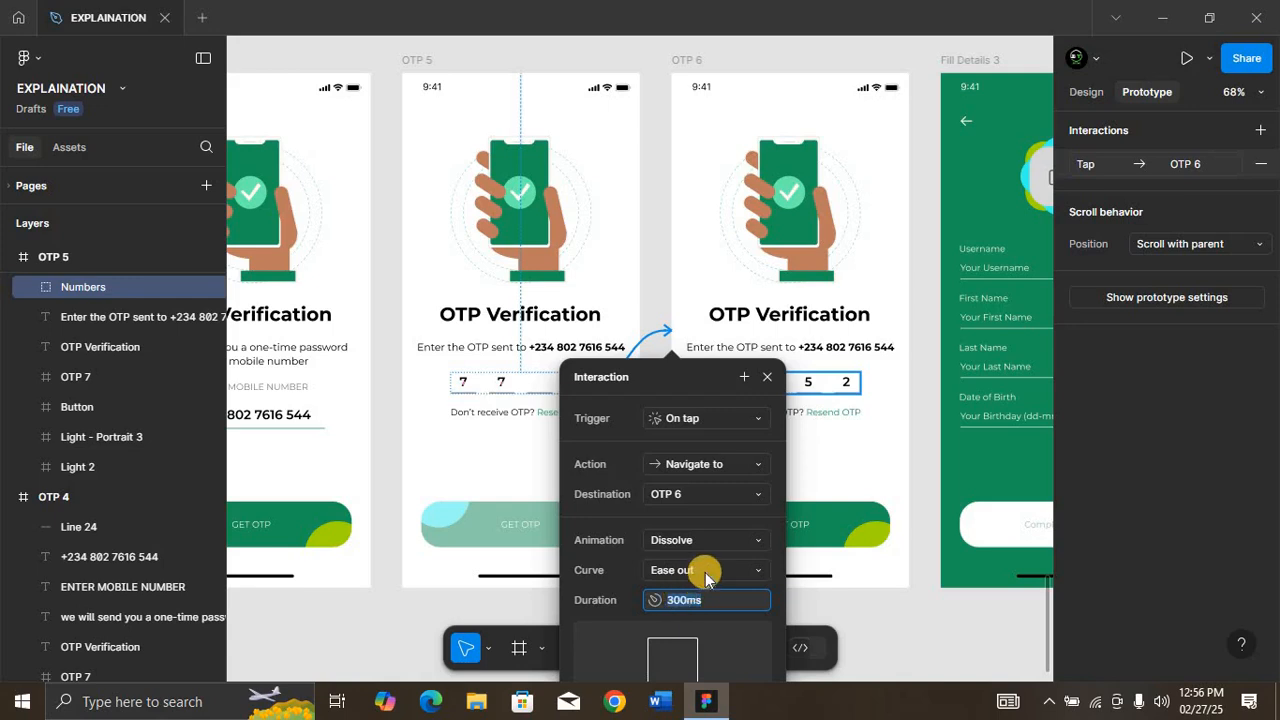
{"action": "left_click", "coordinate": [718, 541]}
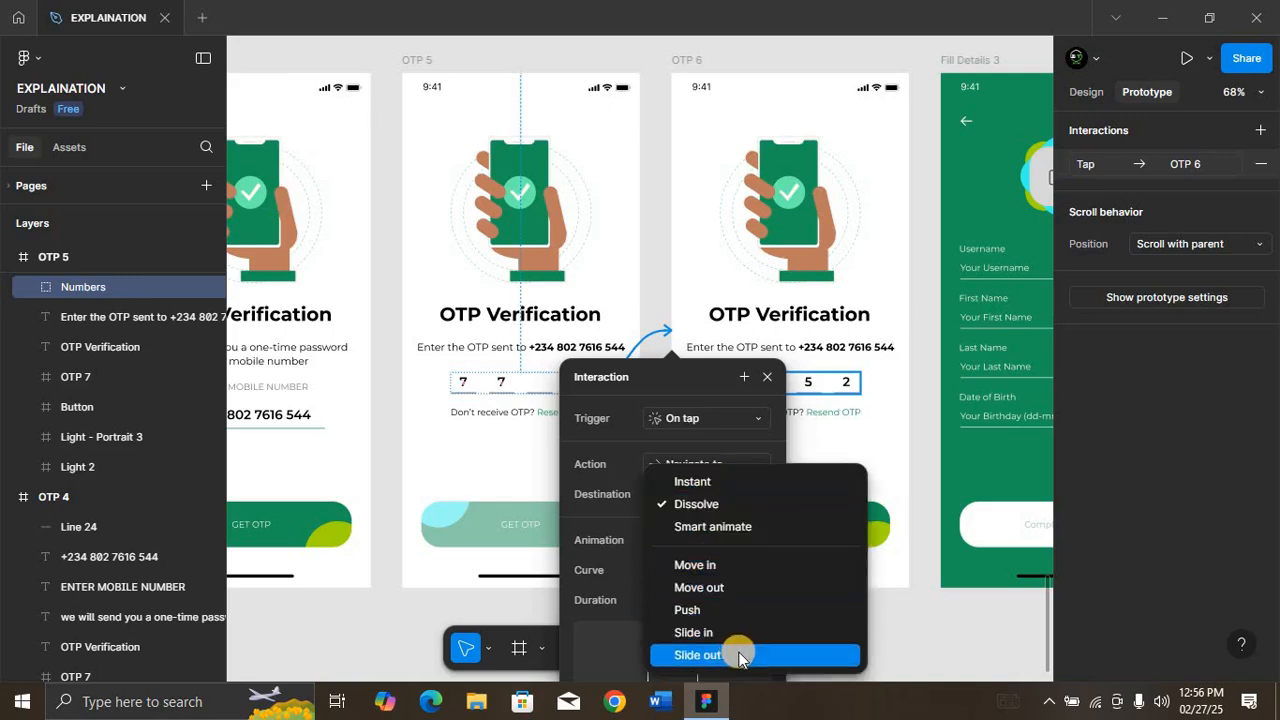
{"action": "left_click", "coordinate": [714, 506]}
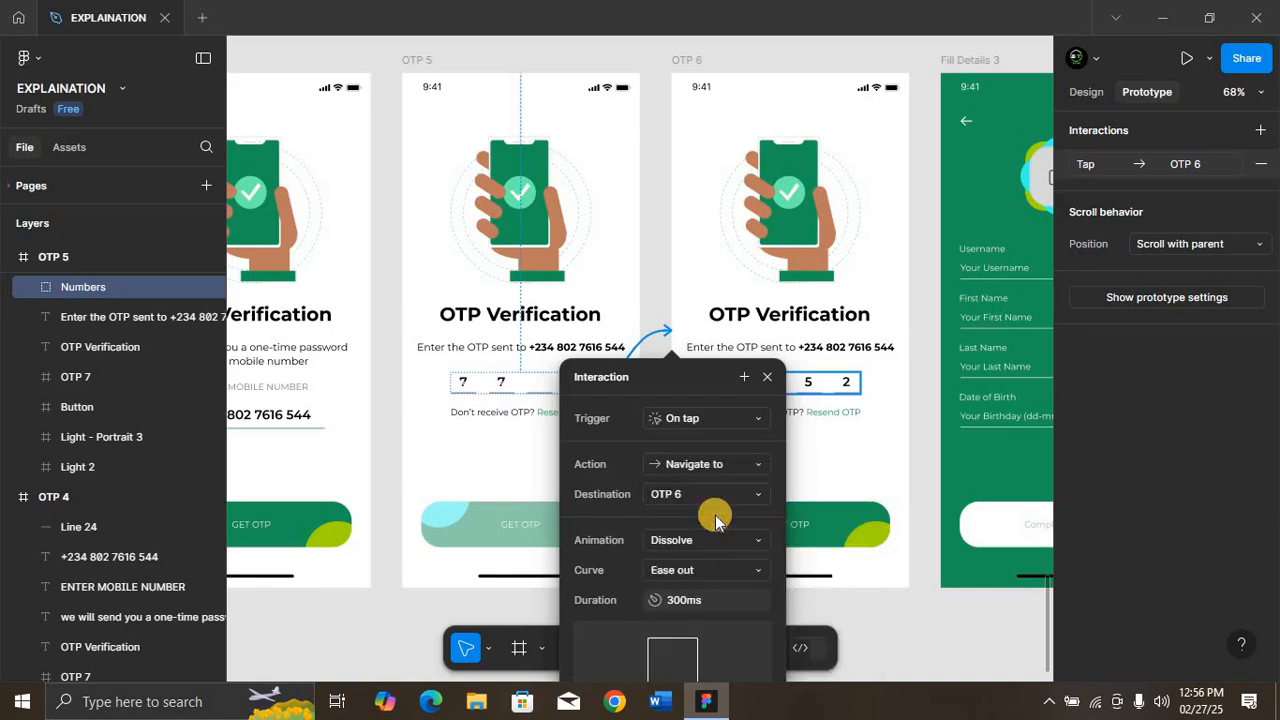
{"action": "left_click", "coordinate": [723, 569]}
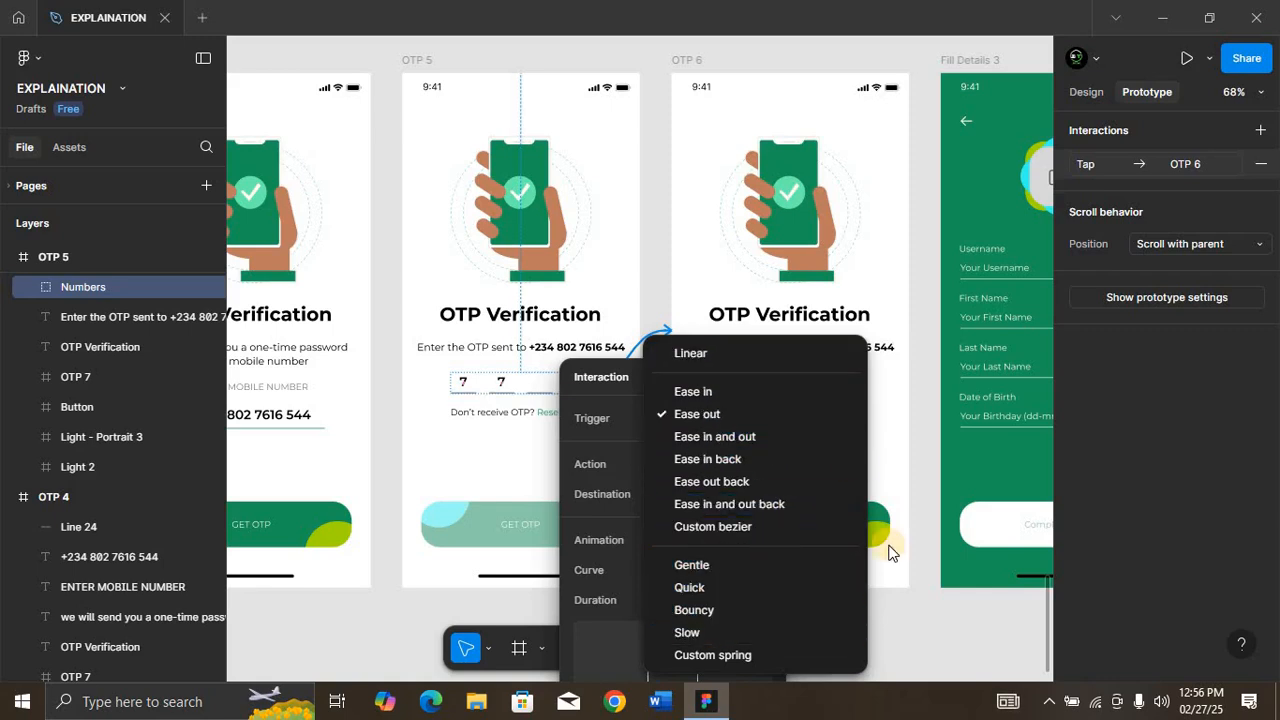
{"action": "left_click", "coordinate": [914, 463]}
{"action": "key", "text": "Escape"}
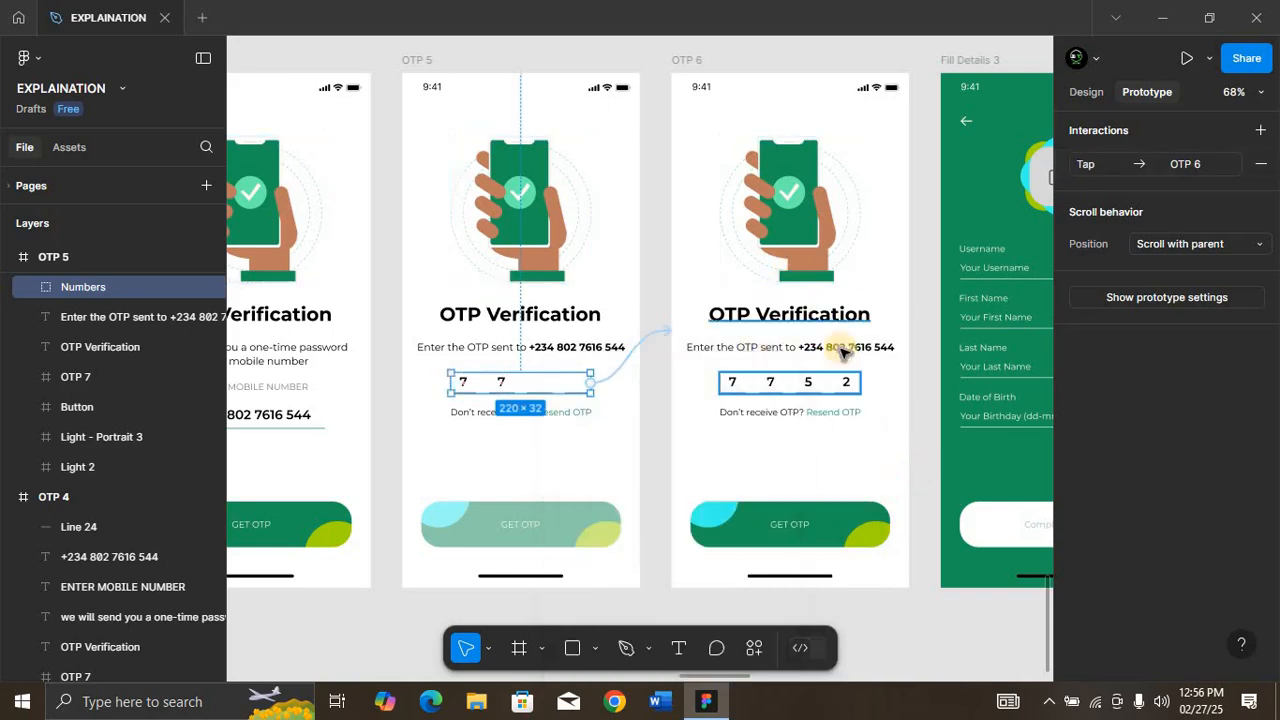
Step: Link OTP 6's GET OTP button to Fill Details 3 on tap, with Dissolve, Ease out curve and 300 ms duration
{"action": "left_click", "coordinate": [798, 521]}
{"action": "left_click_drag", "start_coordinate": [890, 524], "coordinate": [946, 408]}
{"action": "scroll", "coordinate": [946, 408], "scroll_direction": "right", "scroll_amount": 3}
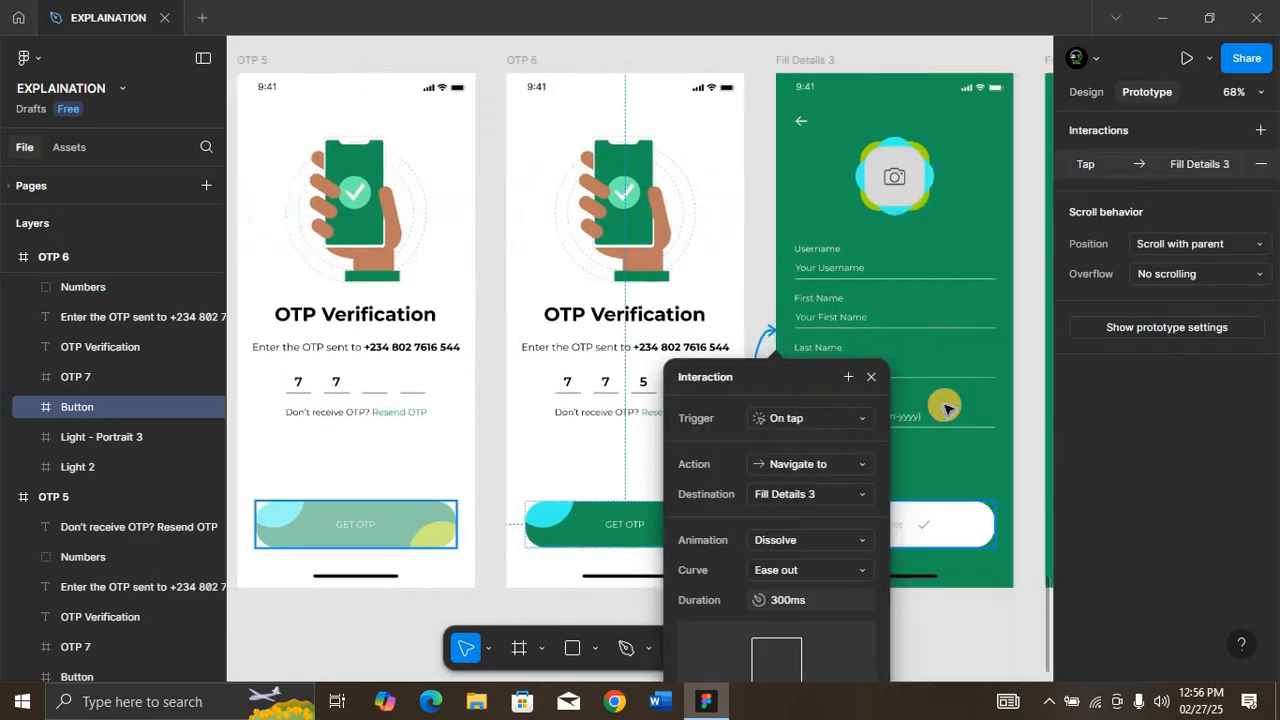
{"action": "scroll", "coordinate": [900, 380], "scroll_direction": "right", "scroll_amount": 3}
{"action": "left_click", "coordinate": [711, 376]}
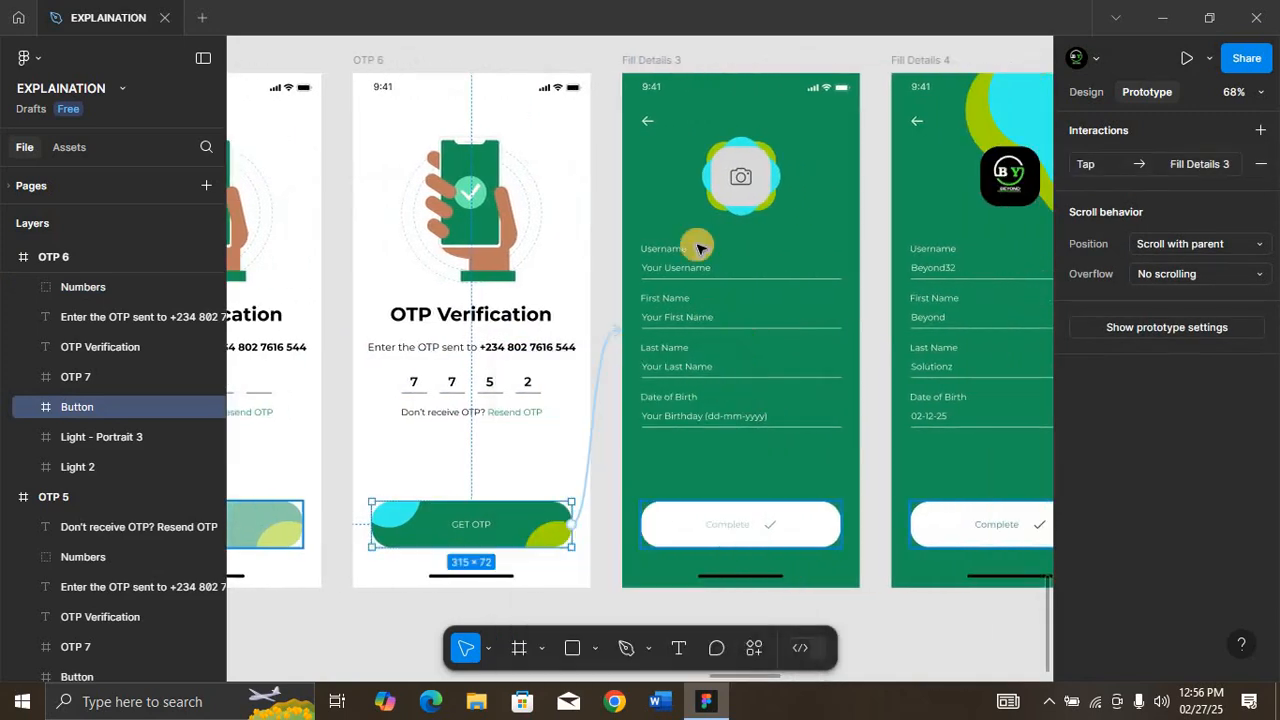
Step: Link the Details group on Fill Details 3 to the Fill Details 4 frame with an on-tap interaction
{"action": "left_click", "coordinate": [818, 322]}
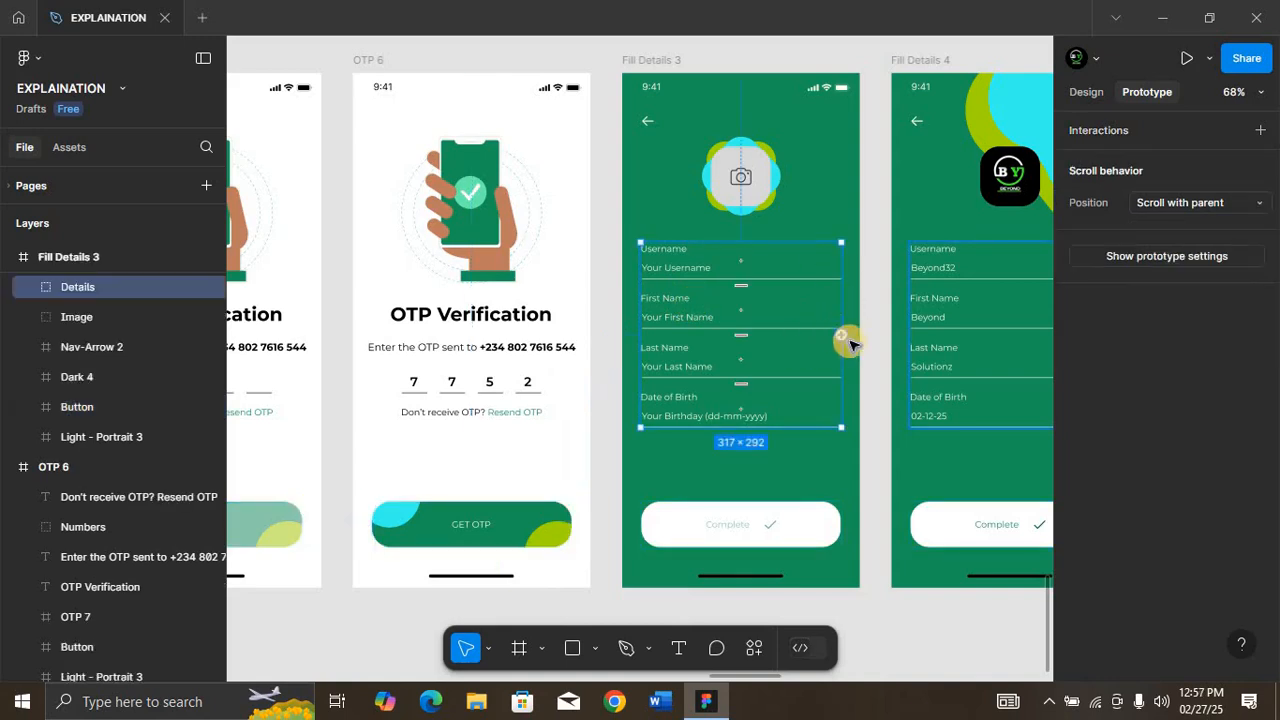
{"action": "left_click_drag", "start_coordinate": [841, 335], "coordinate": [903, 348]}
{"action": "left_click", "coordinate": [986, 377]}
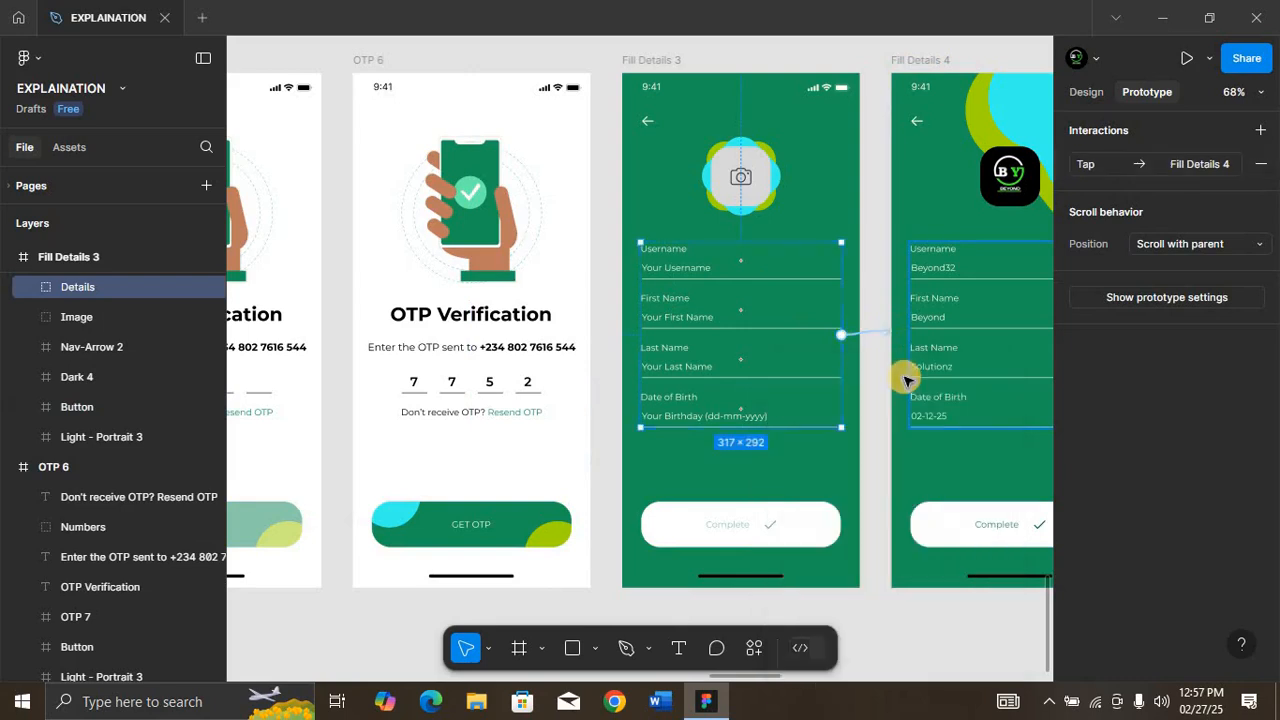
Step: Link the Complete button on Fill Details 4 to the final Sign In frame on tap, with a Dissolve animation lasting 300 ms
{"action": "scroll", "coordinate": [905, 380], "scroll_direction": "right", "scroll_amount": 5}
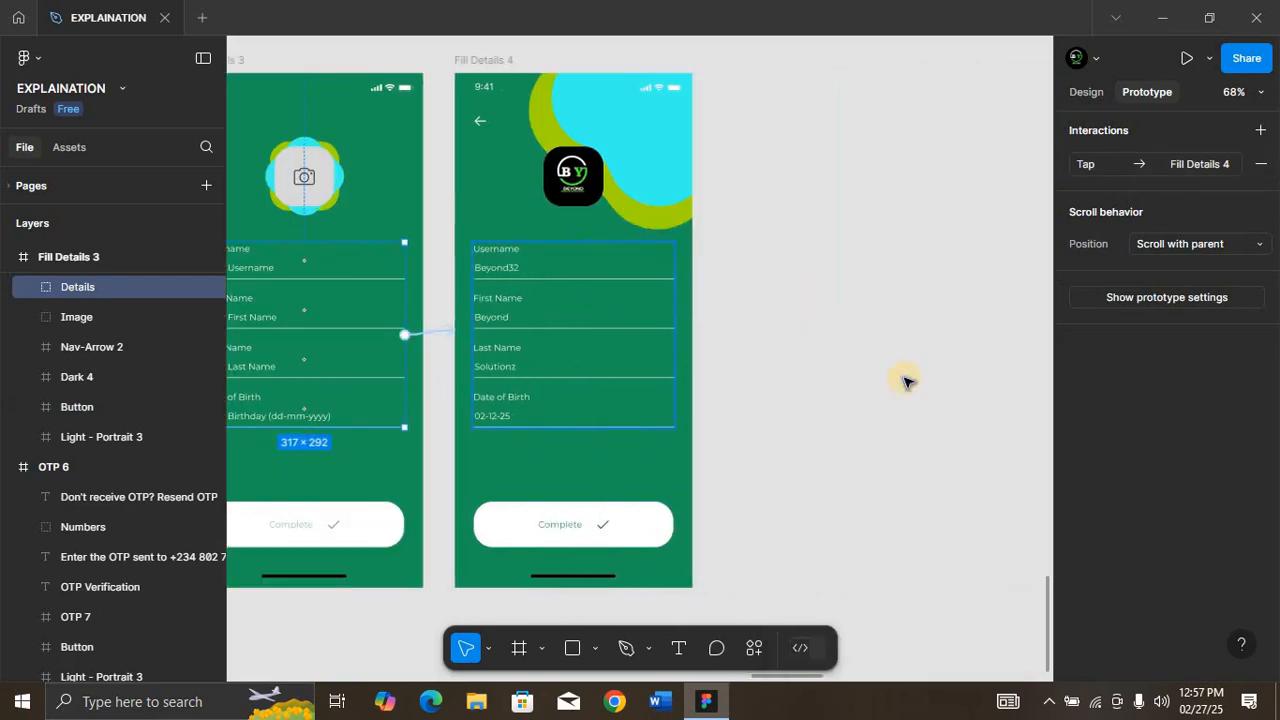
{"action": "left_click", "coordinate": [592, 515]}
{"action": "key", "text": "minus"}
{"action": "key", "text": "minus"}
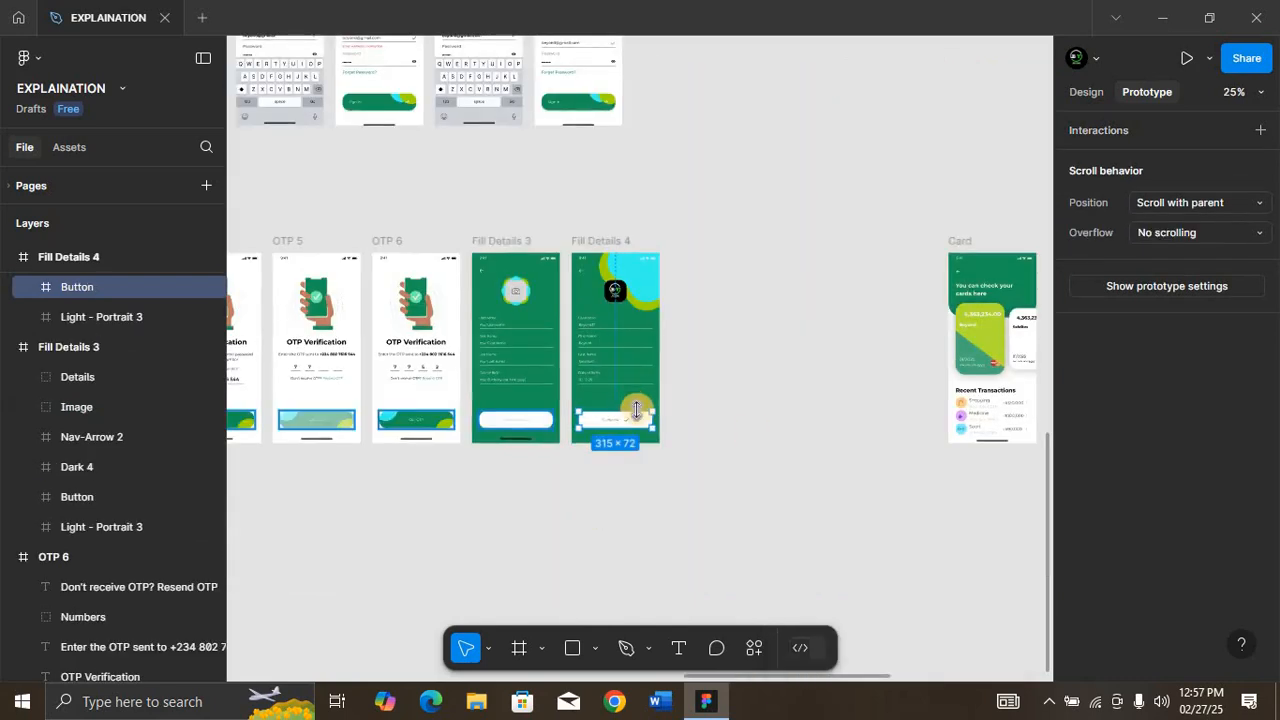
{"action": "left_click_drag", "start_coordinate": [649, 424], "coordinate": [607, 131]}
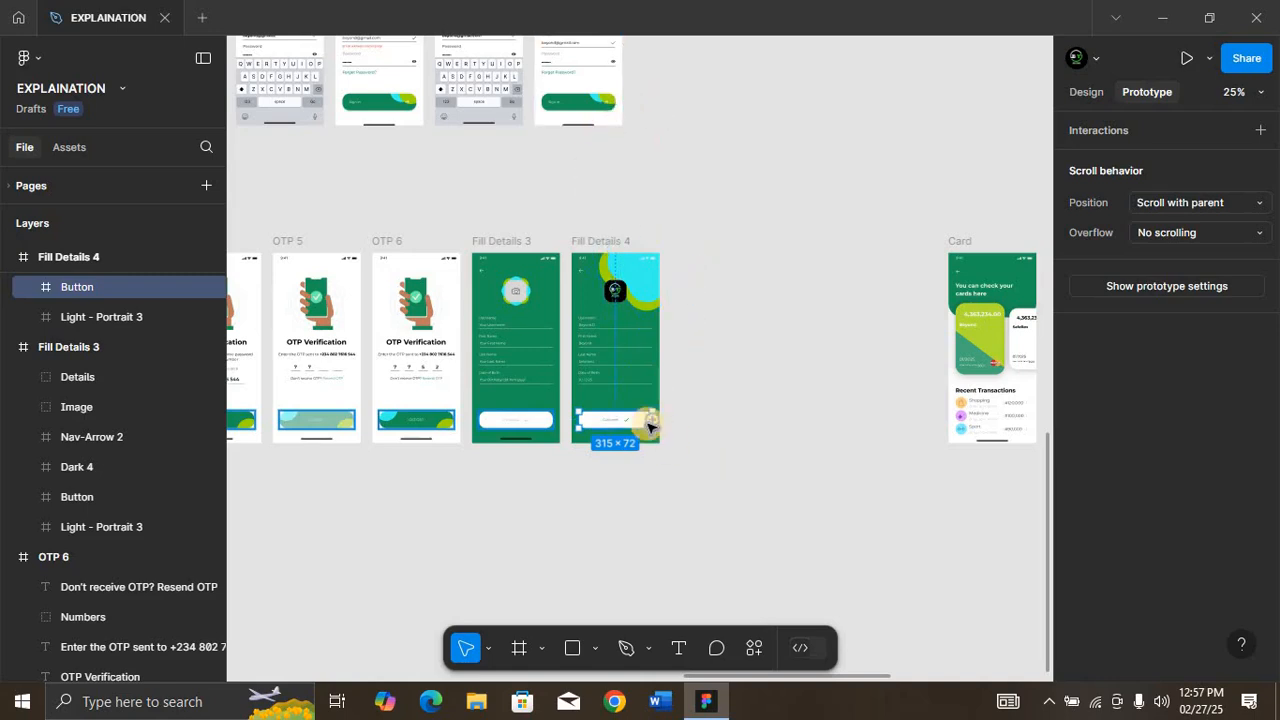
{"action": "left_click_drag", "start_coordinate": [649, 428], "coordinate": [570, 96]}
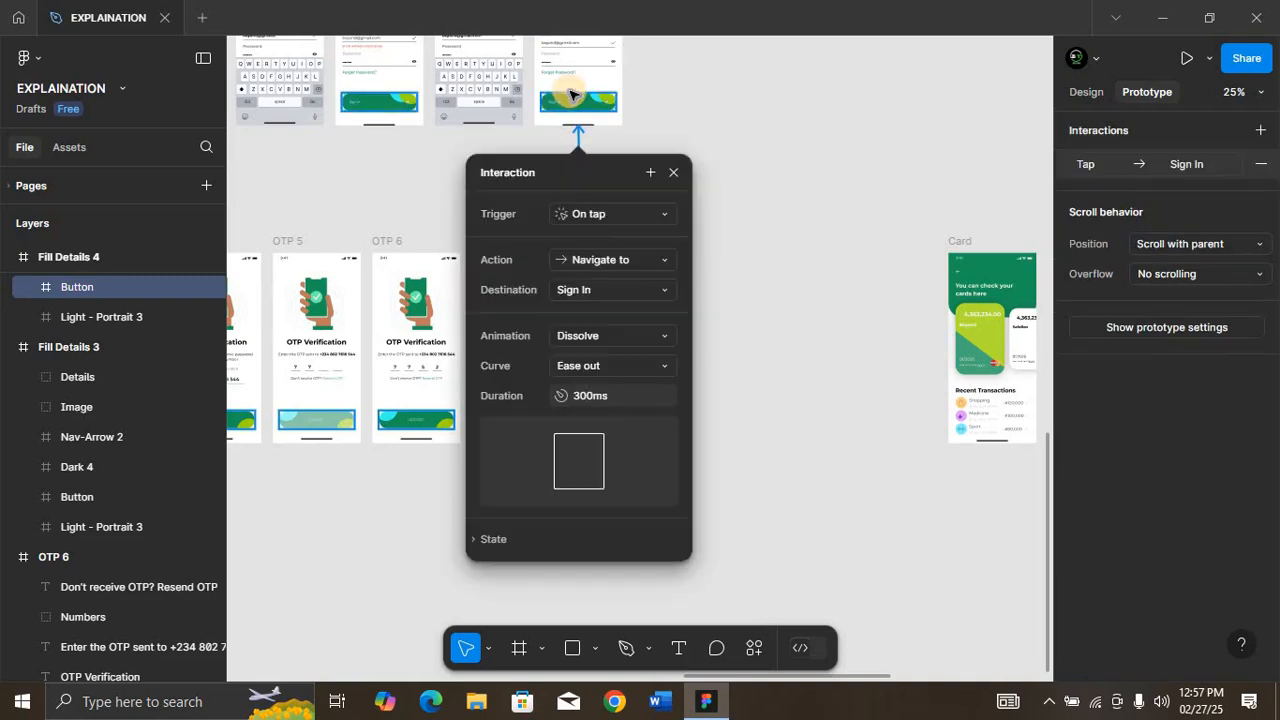
{"action": "left_click", "coordinate": [625, 368]}
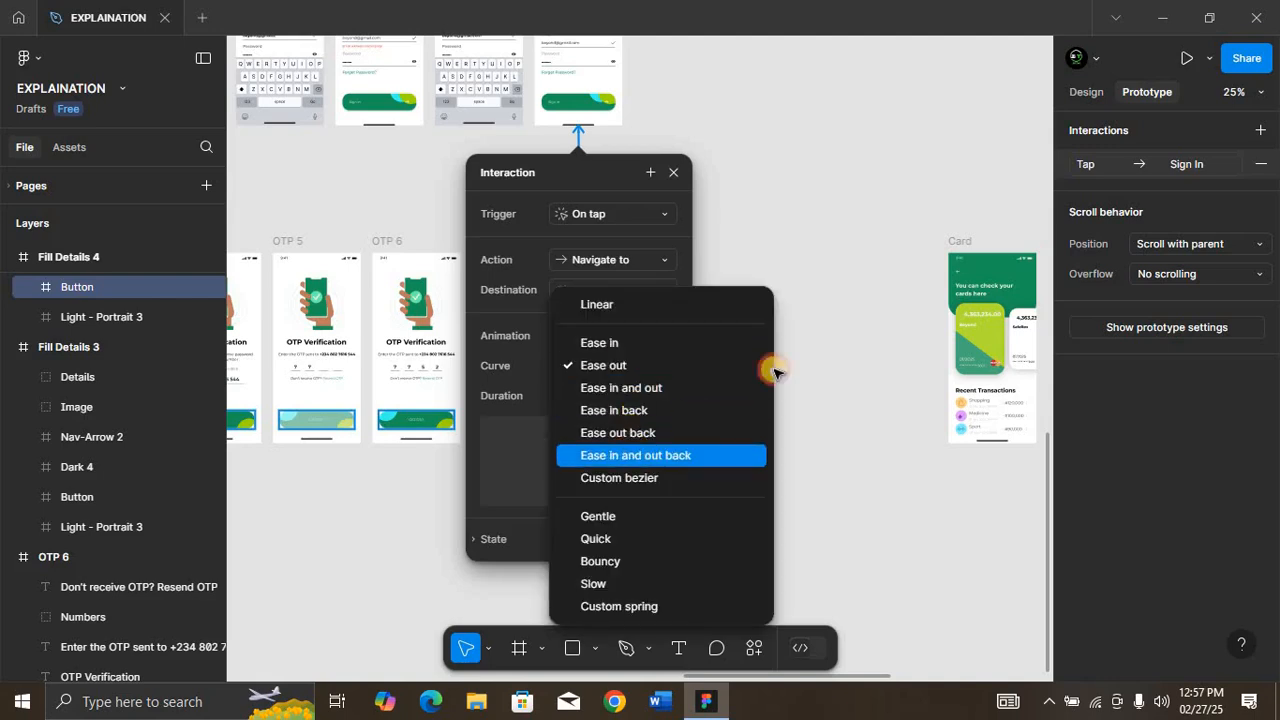
{"action": "key", "text": "Return"}
{"action": "left_click", "coordinate": [675, 173]}
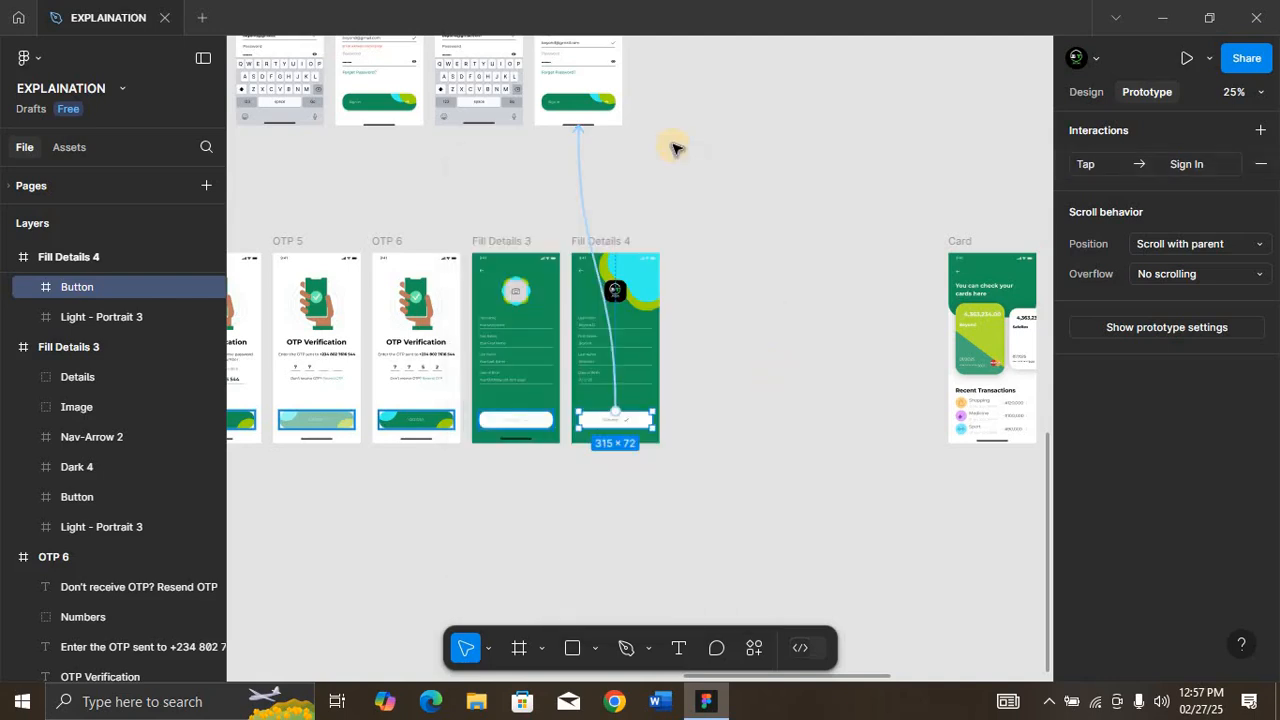
Step: Preview the sign-up flow from the hidden-password Sign Up screen through OTP verification and Fill Details to Sign In
{"action": "scroll", "coordinate": [672, 148], "scroll_direction": "up", "scroll_amount": 4}
{"action": "scroll", "coordinate": [672, 148], "scroll_direction": "left", "scroll_amount": 10}
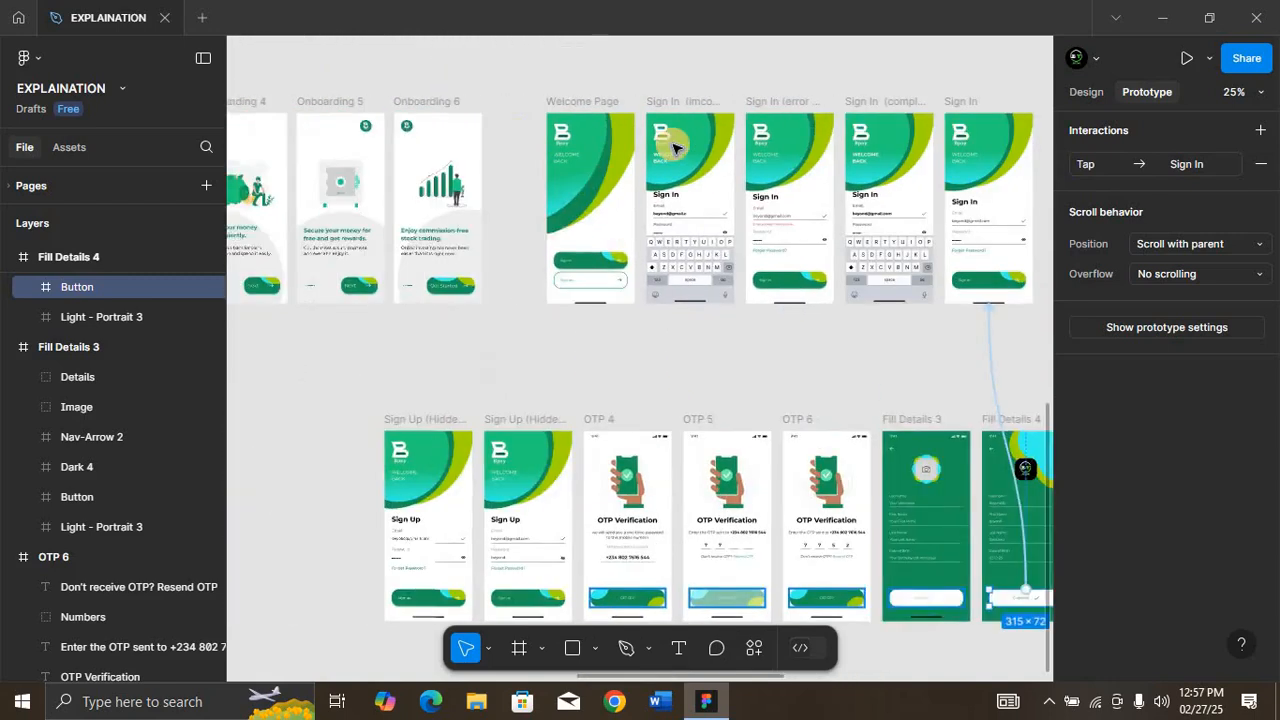
{"action": "key", "text": "shift+space"}
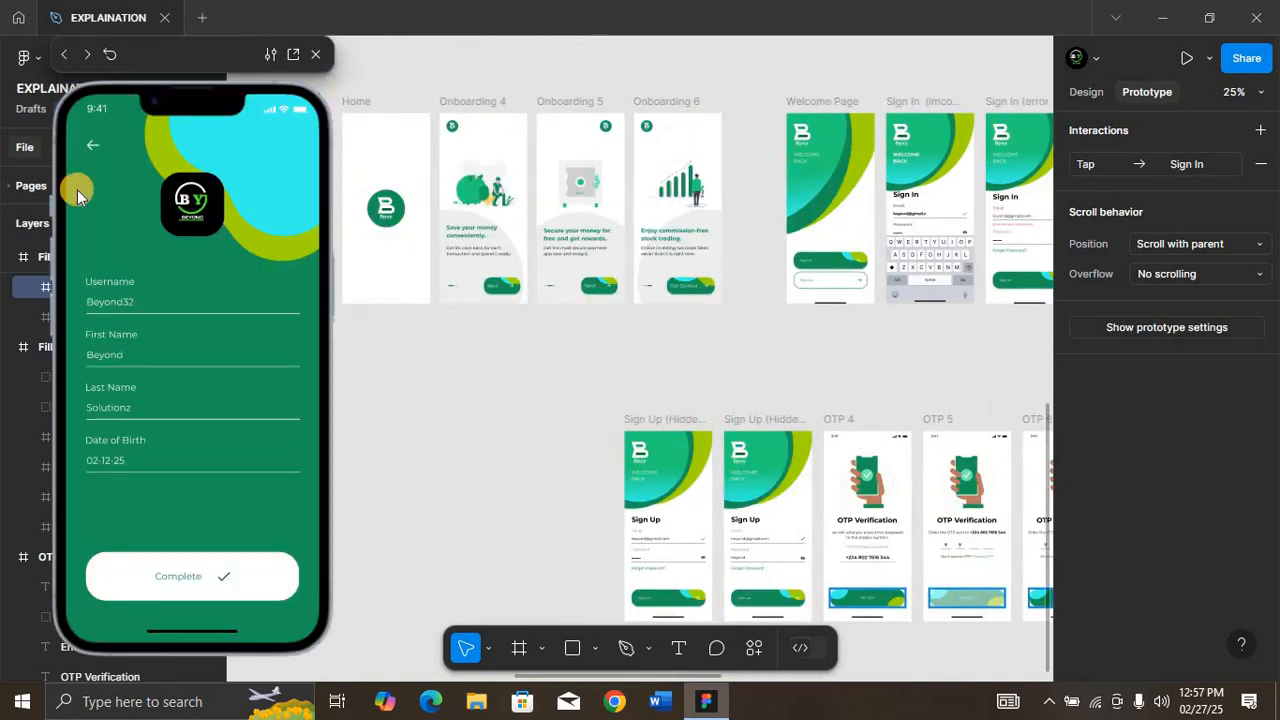
{"action": "left_click", "coordinate": [352, 100]}
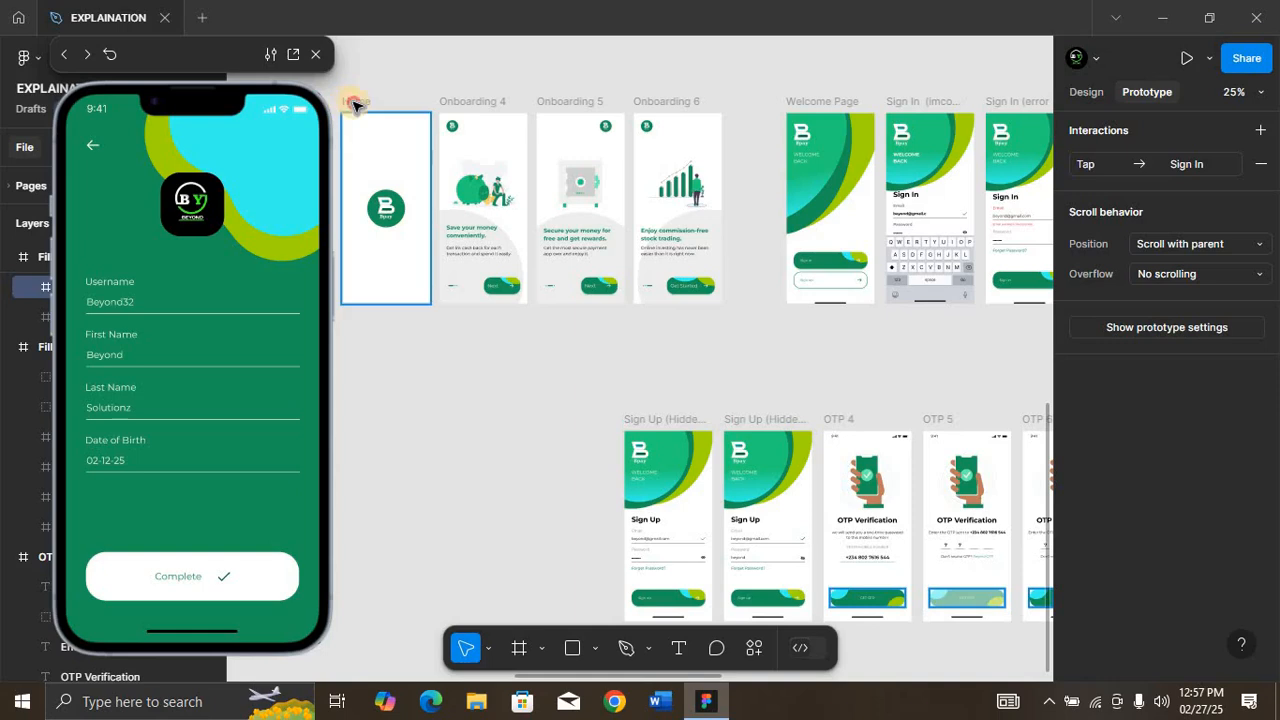
{"action": "left_click", "coordinate": [660, 418]}
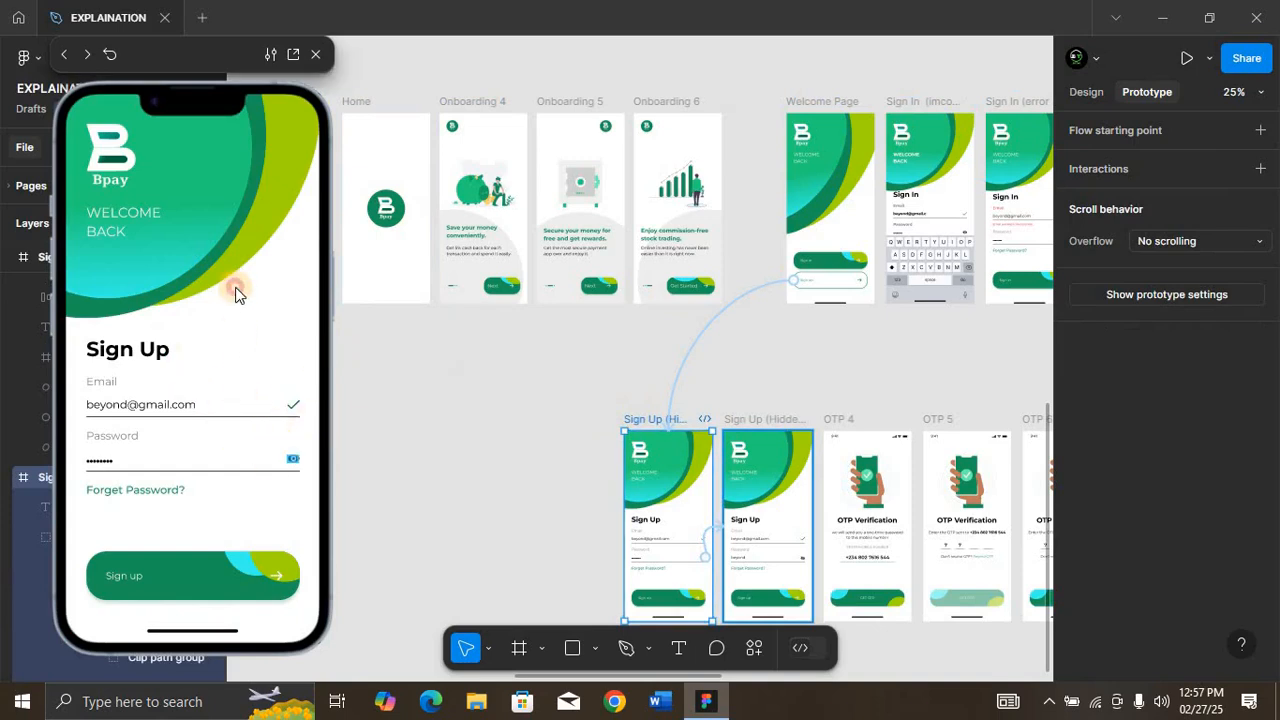
{"action": "left_click", "coordinate": [293, 462]}
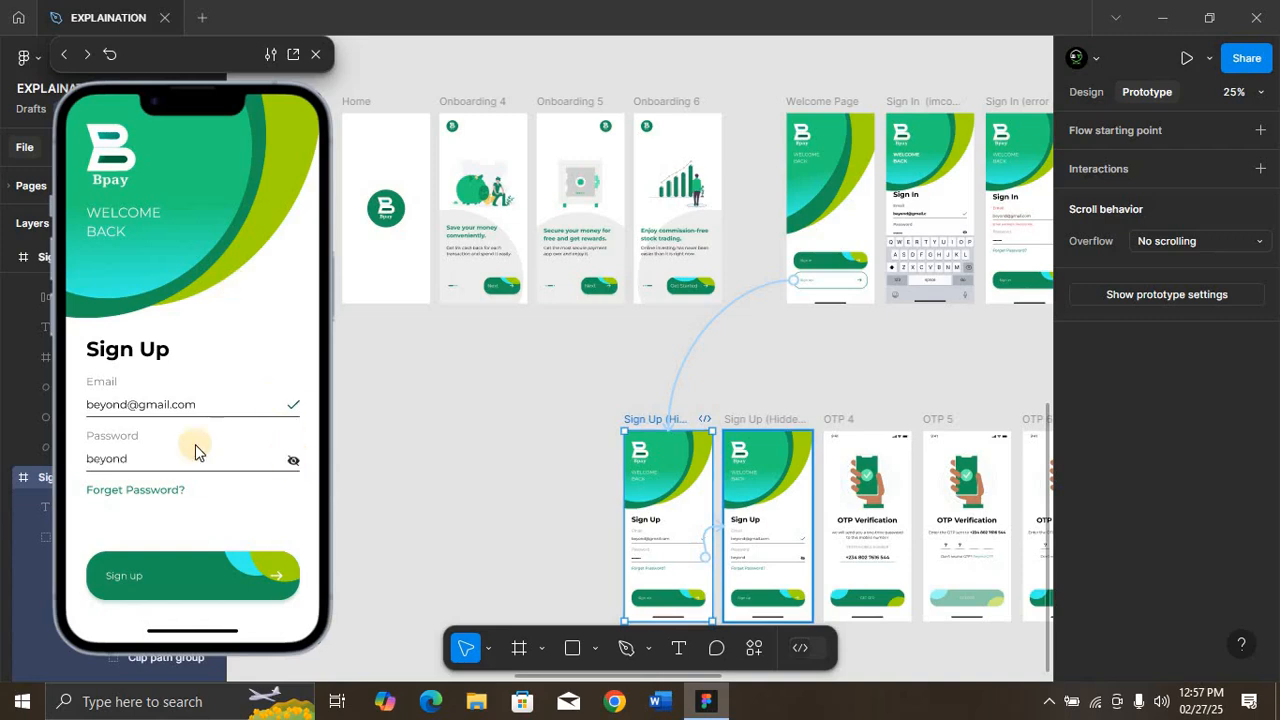
{"action": "left_click", "coordinate": [217, 570]}
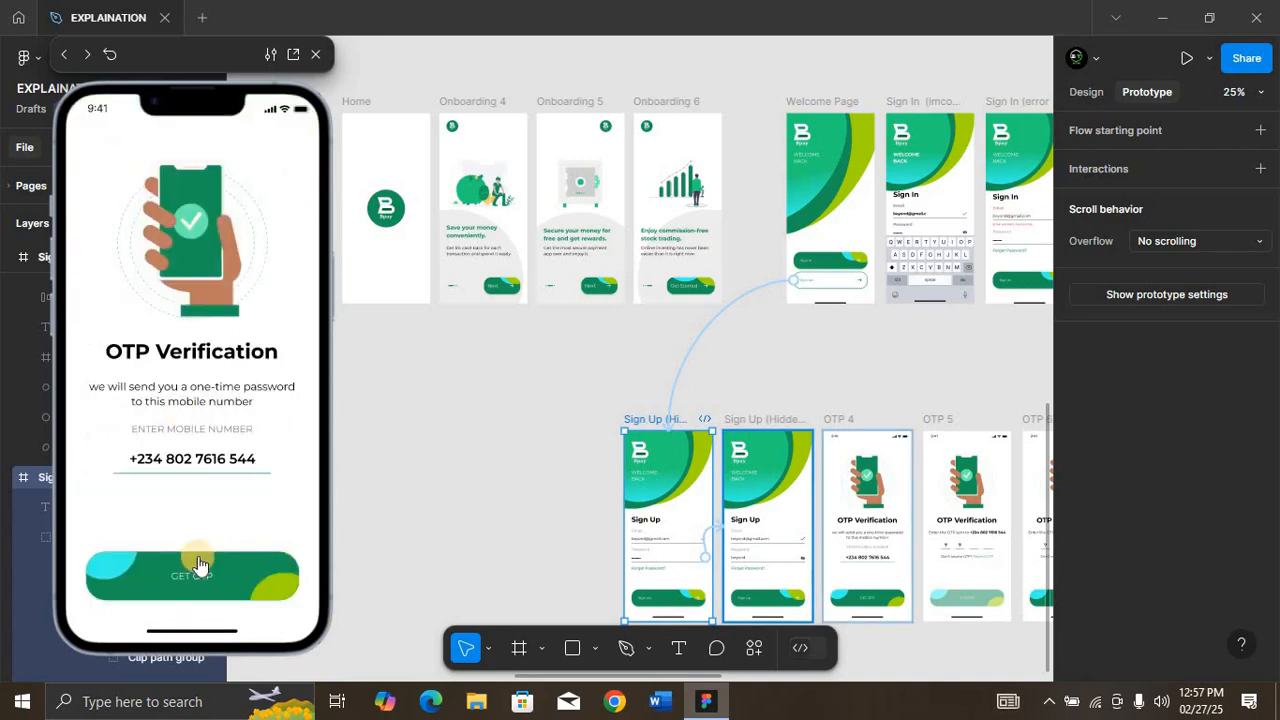
{"action": "left_click", "coordinate": [201, 571]}
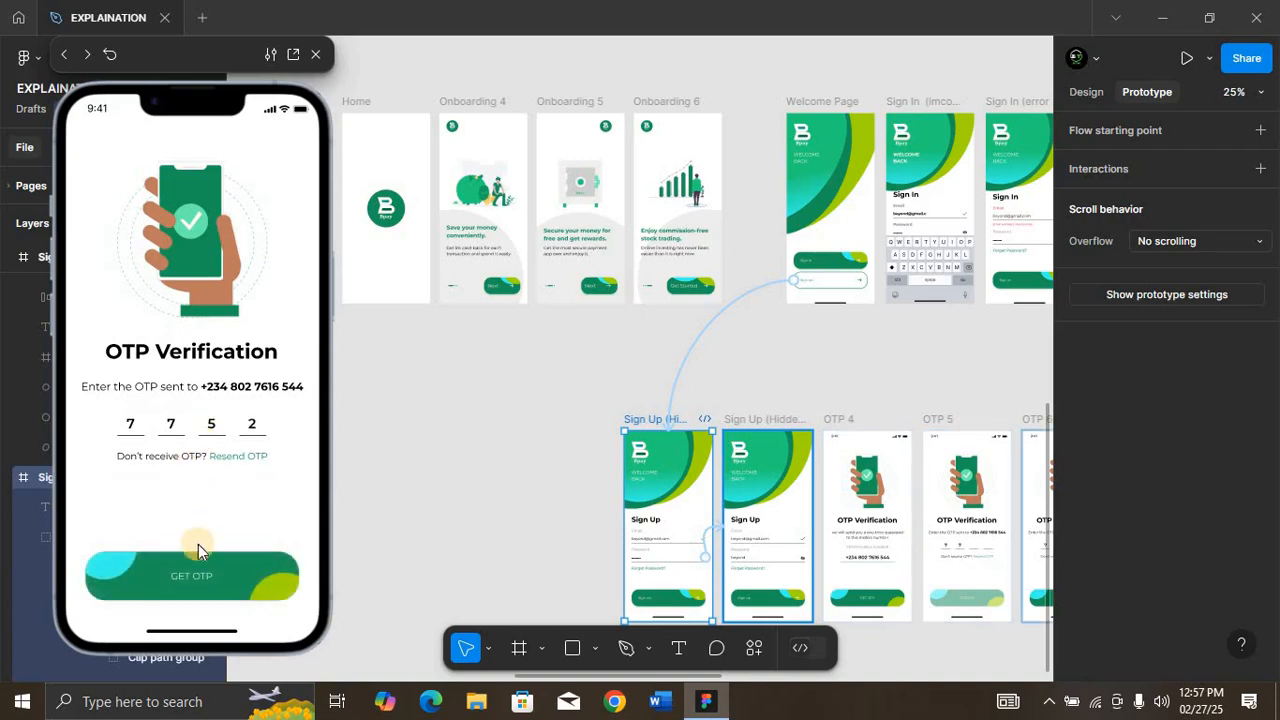
{"action": "left_click", "coordinate": [196, 572]}
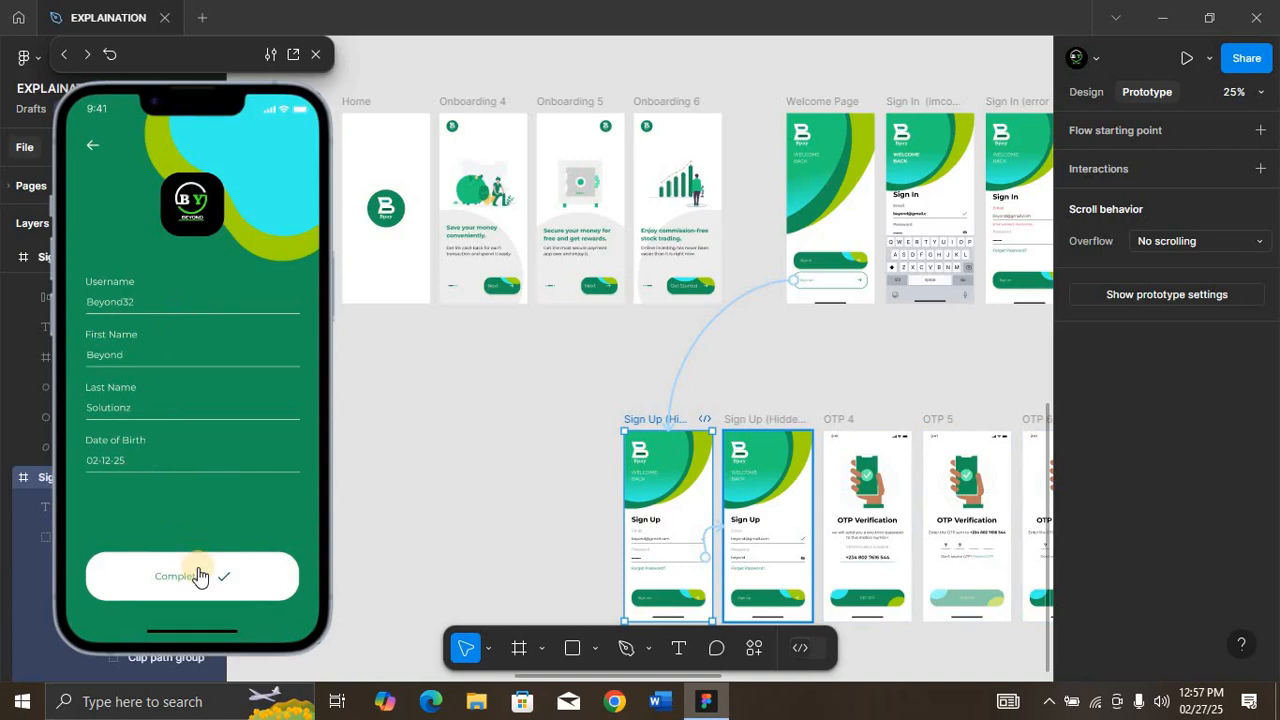
{"action": "left_click", "coordinate": [197, 575]}
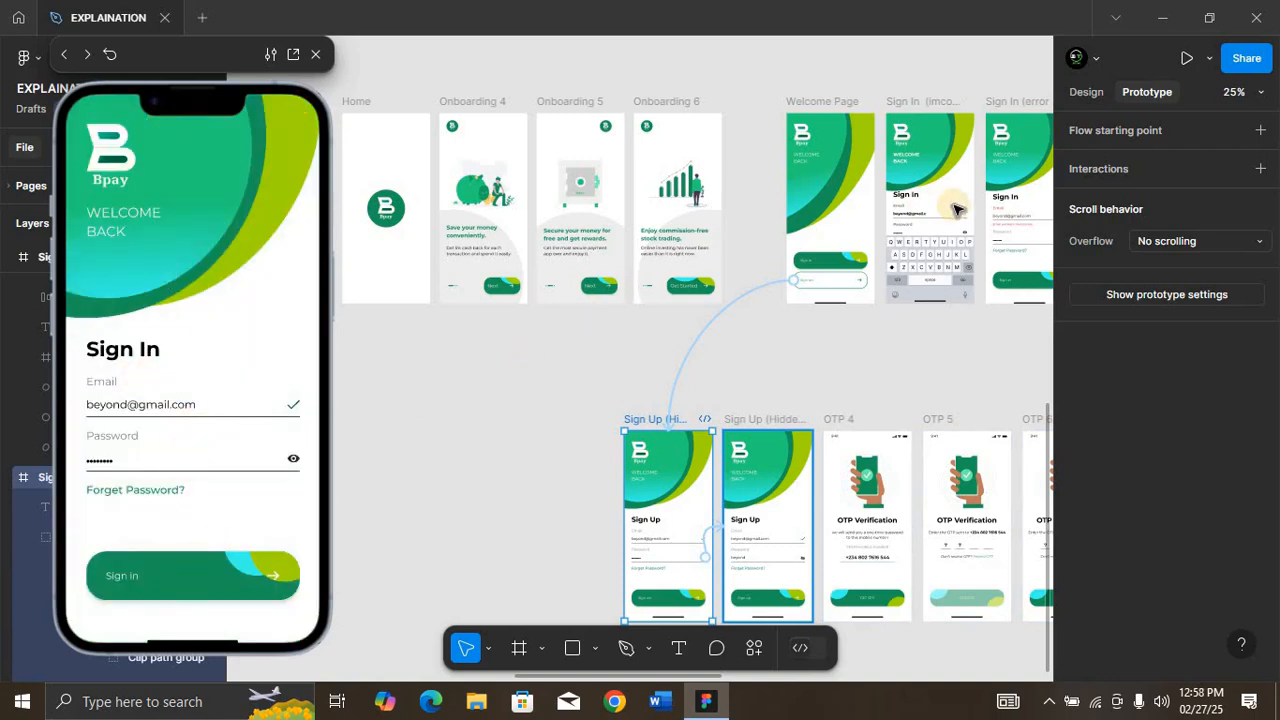
Step: Link the Menu frame's back arrow to Balance on tap, with a Move in animation, Gentle curve and 800 ms duration
{"action": "scroll", "coordinate": [955, 208], "scroll_direction": "right", "scroll_amount": 10}
{"action": "scroll", "coordinate": [955, 208], "scroll_direction": "right", "scroll_amount": 6}
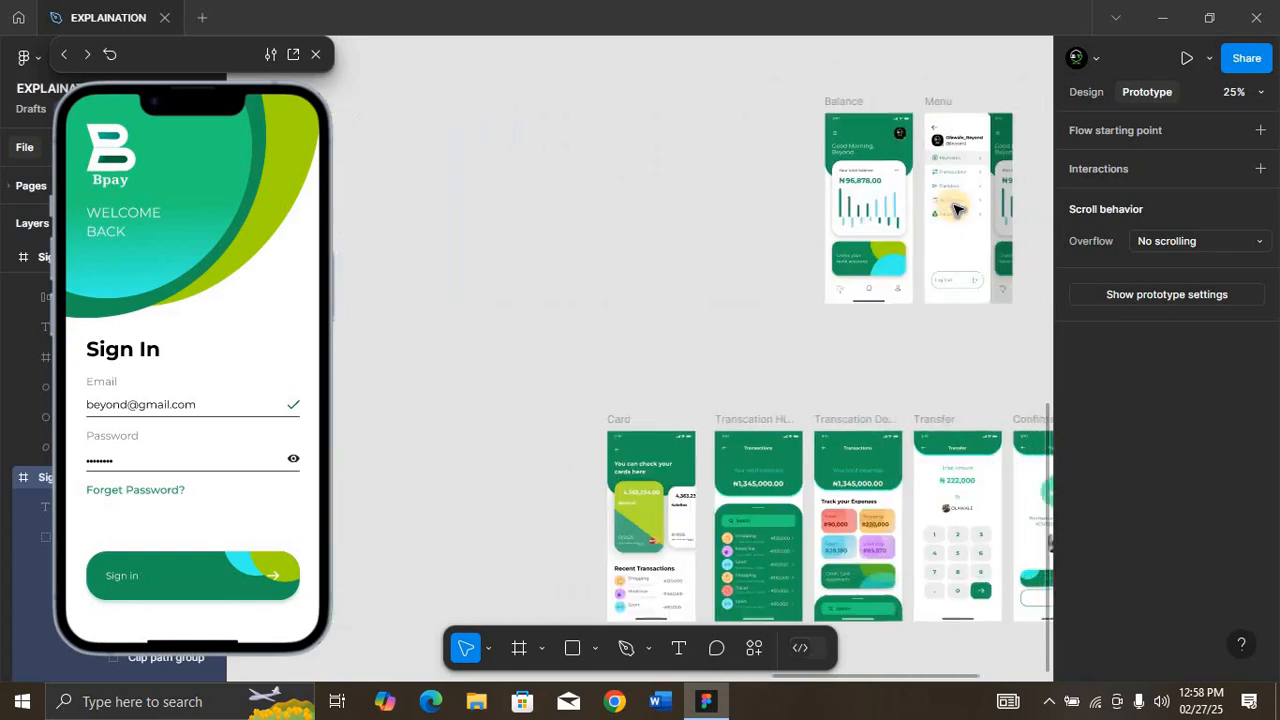
{"action": "left_click_drag", "start_coordinate": [673, 82], "coordinate": [983, 274]}
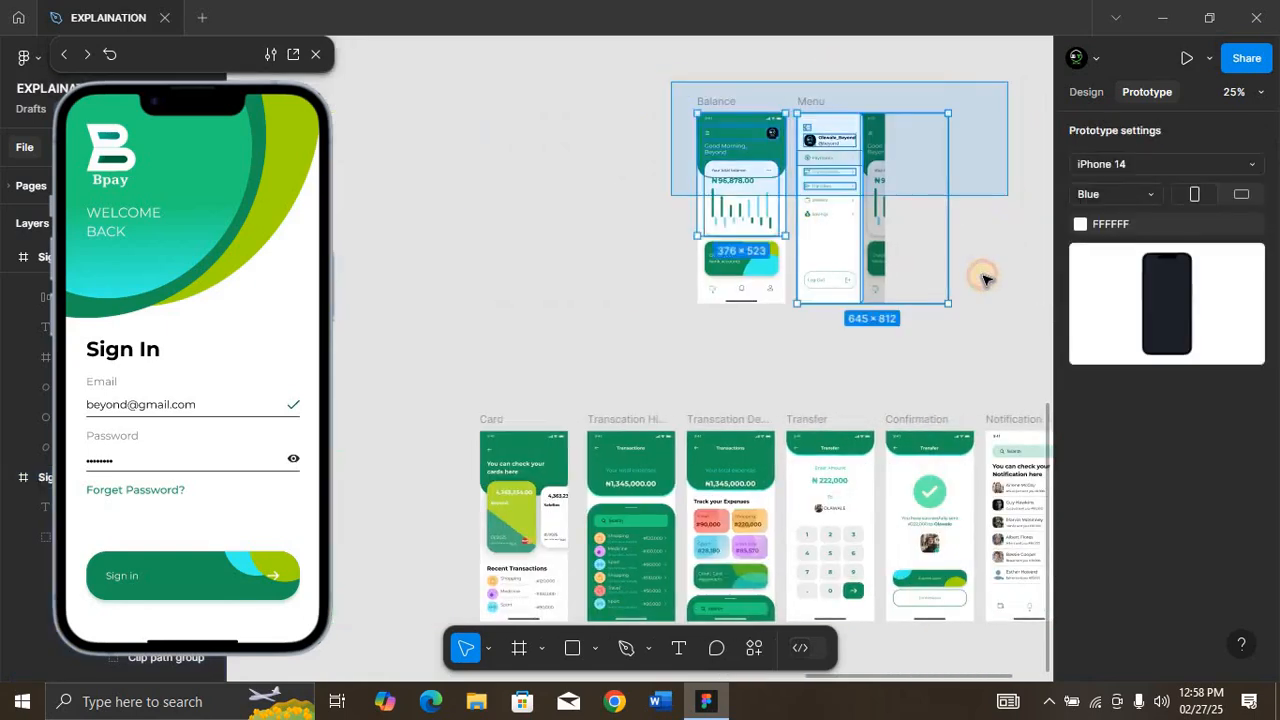
{"action": "key", "text": "shift+2"}
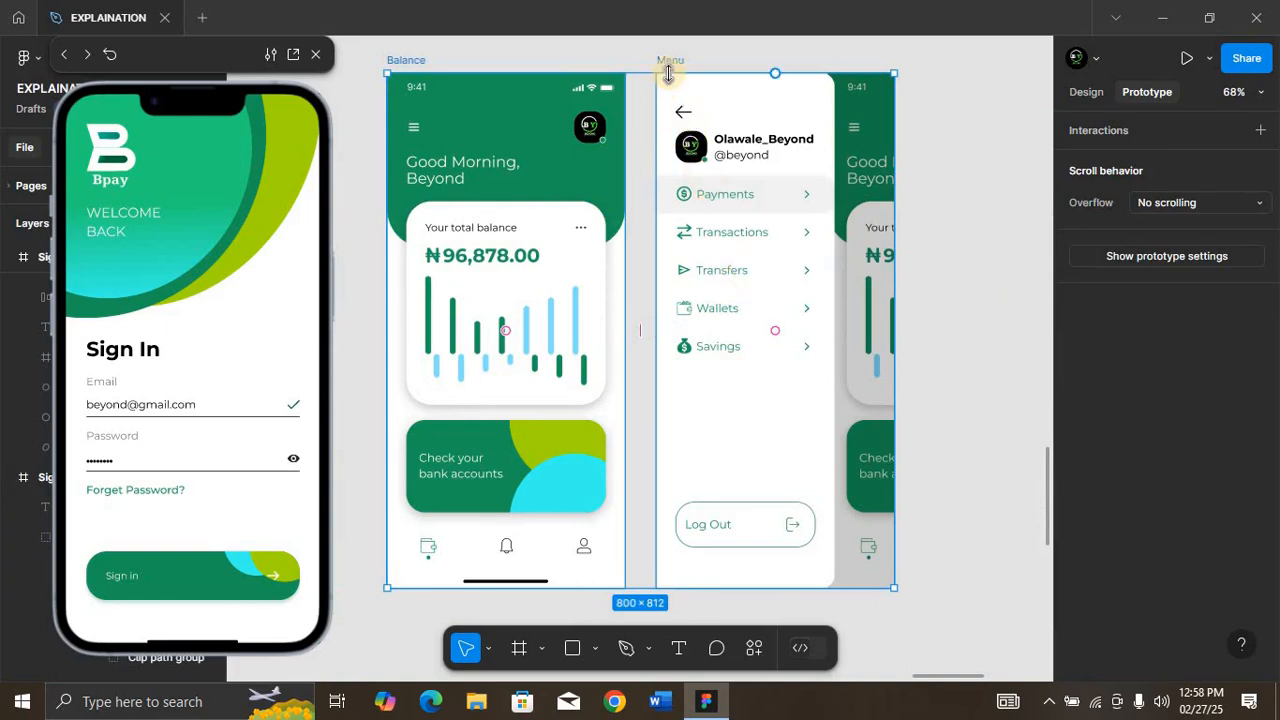
{"action": "left_click", "coordinate": [415, 59]}
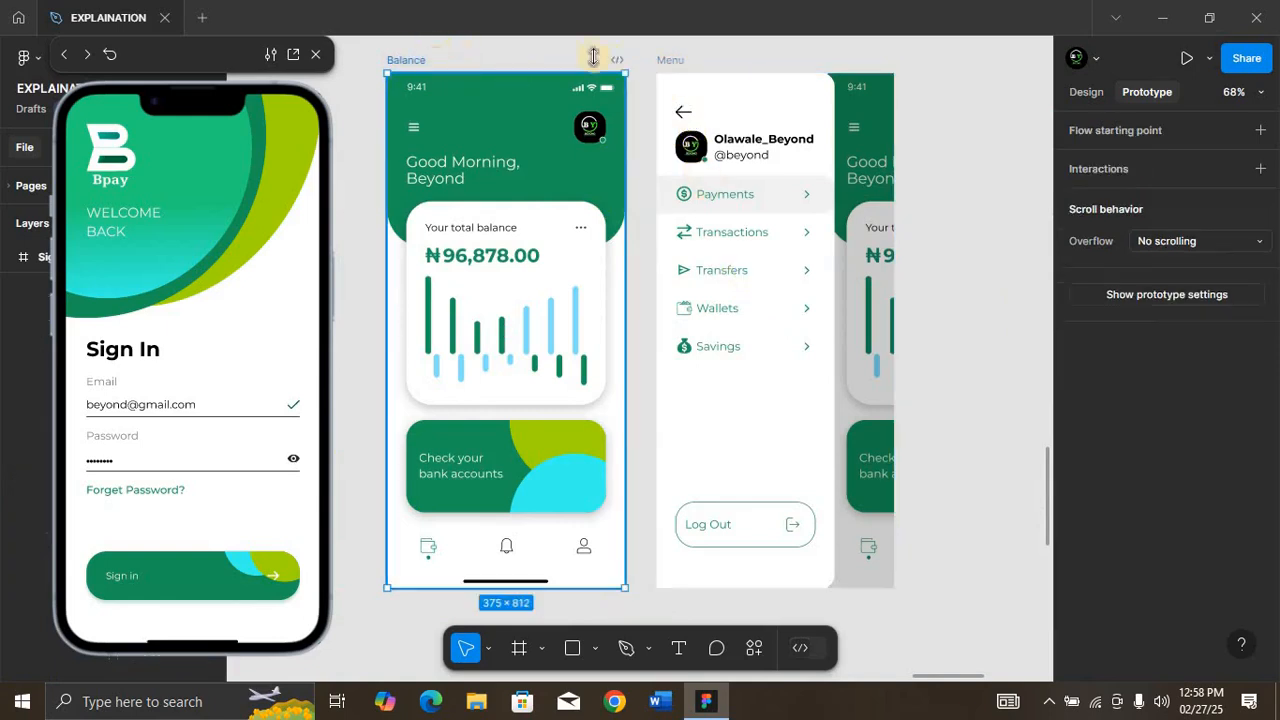
{"action": "left_click", "coordinate": [682, 113]}
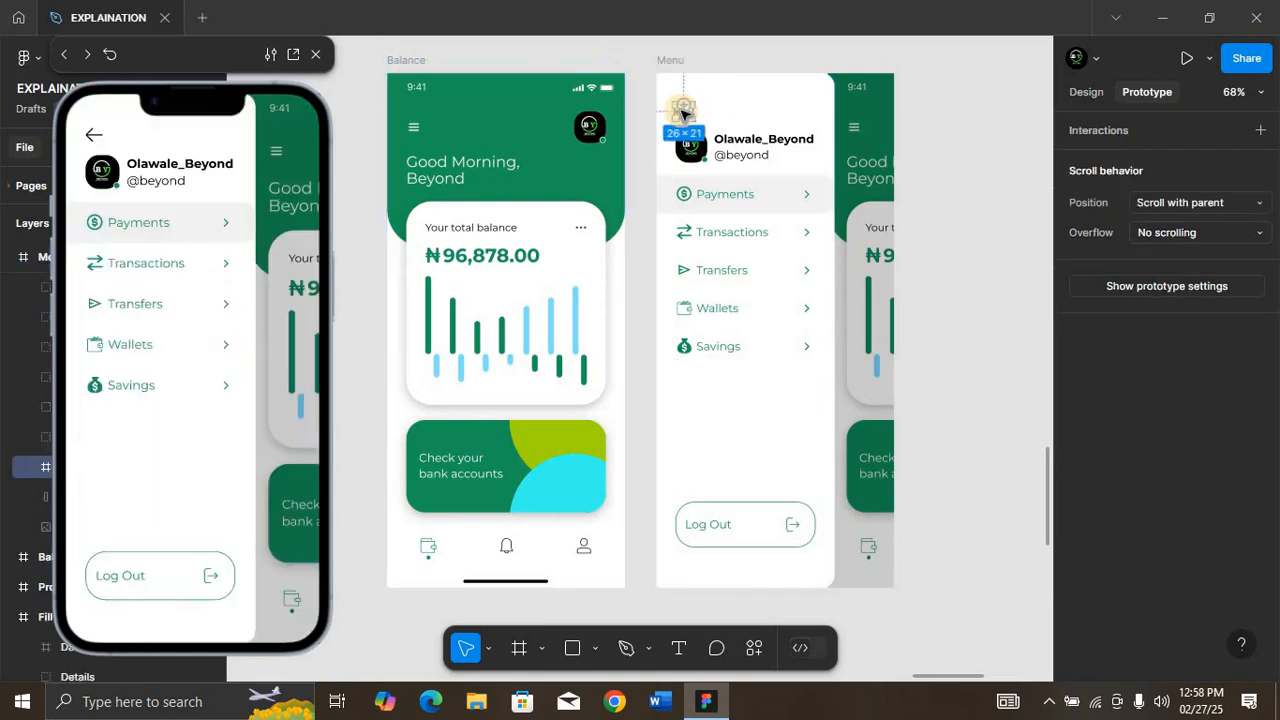
{"action": "left_click_drag", "start_coordinate": [682, 110], "coordinate": [605, 242]}
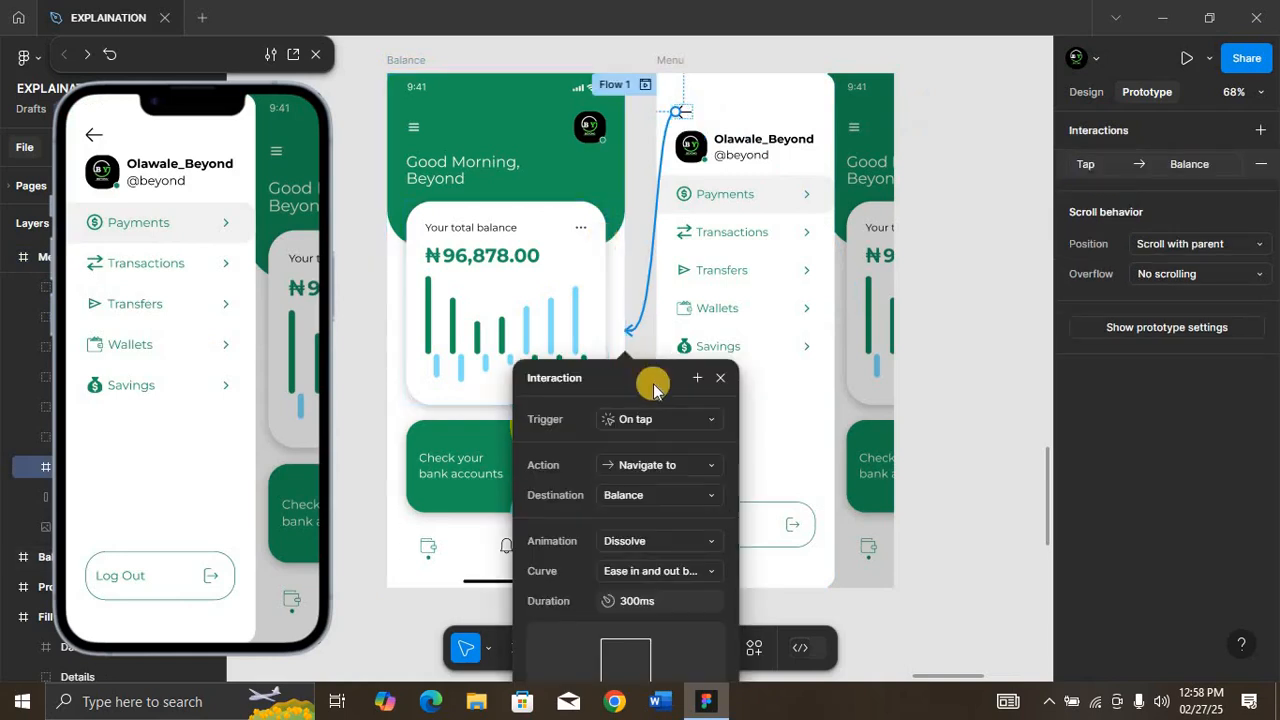
{"action": "left_click", "coordinate": [645, 541]}
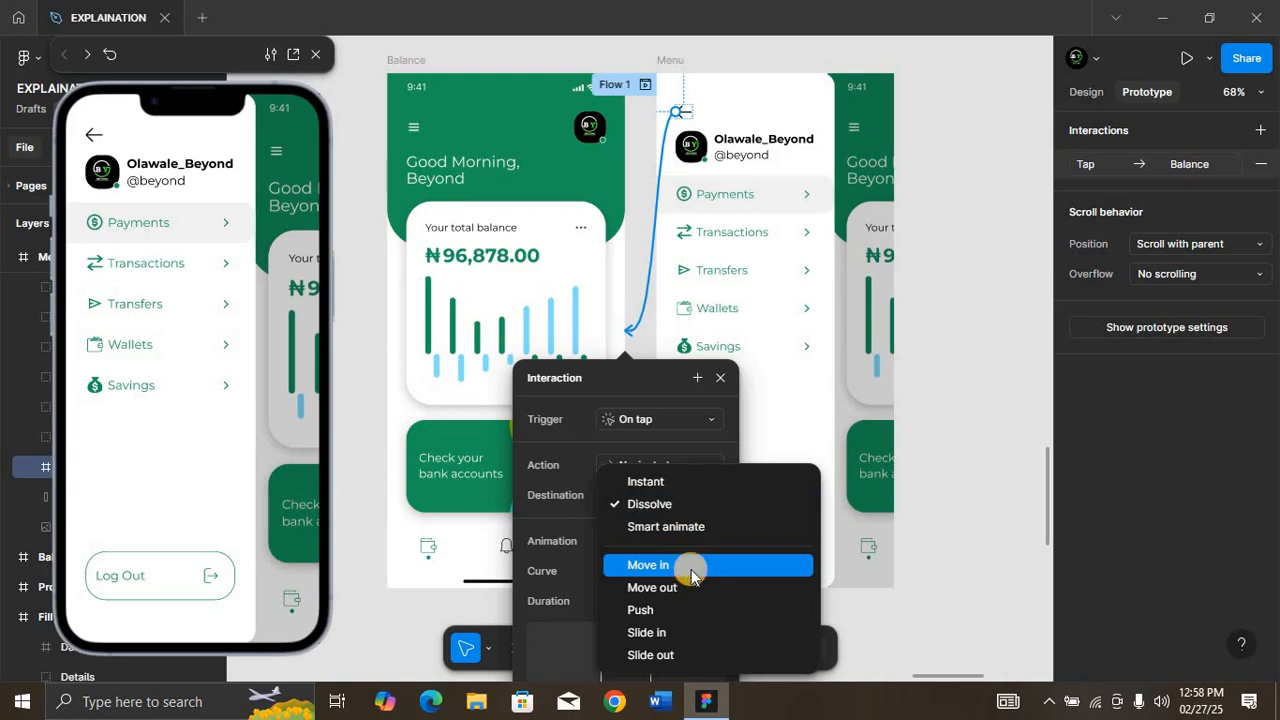
{"action": "left_click", "coordinate": [692, 570]}
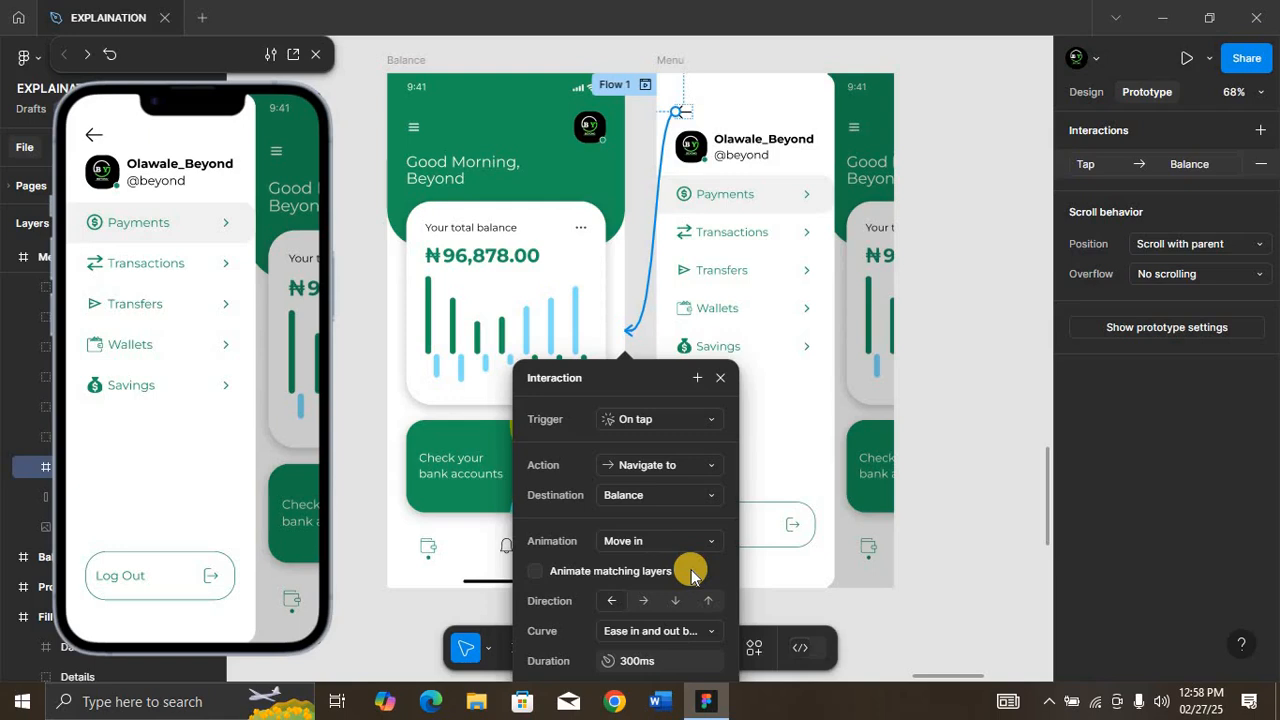
{"action": "left_click", "coordinate": [665, 631]}
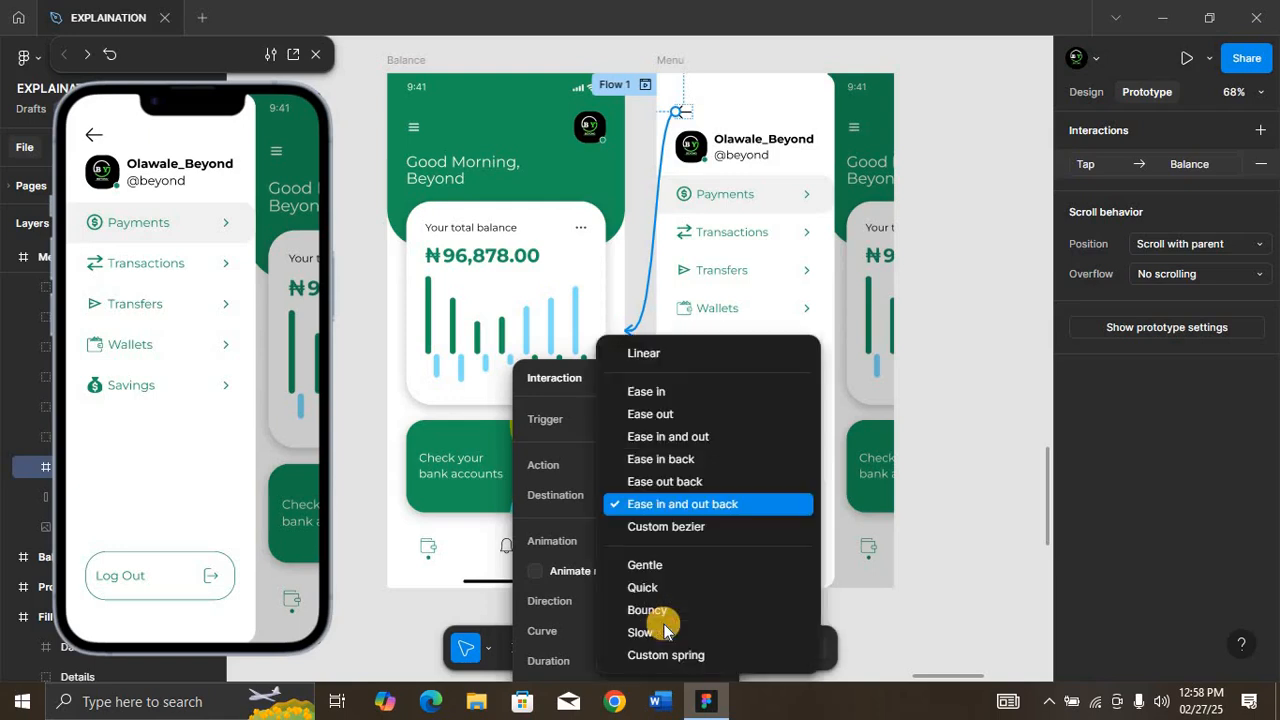
{"action": "left_click", "coordinate": [661, 567]}
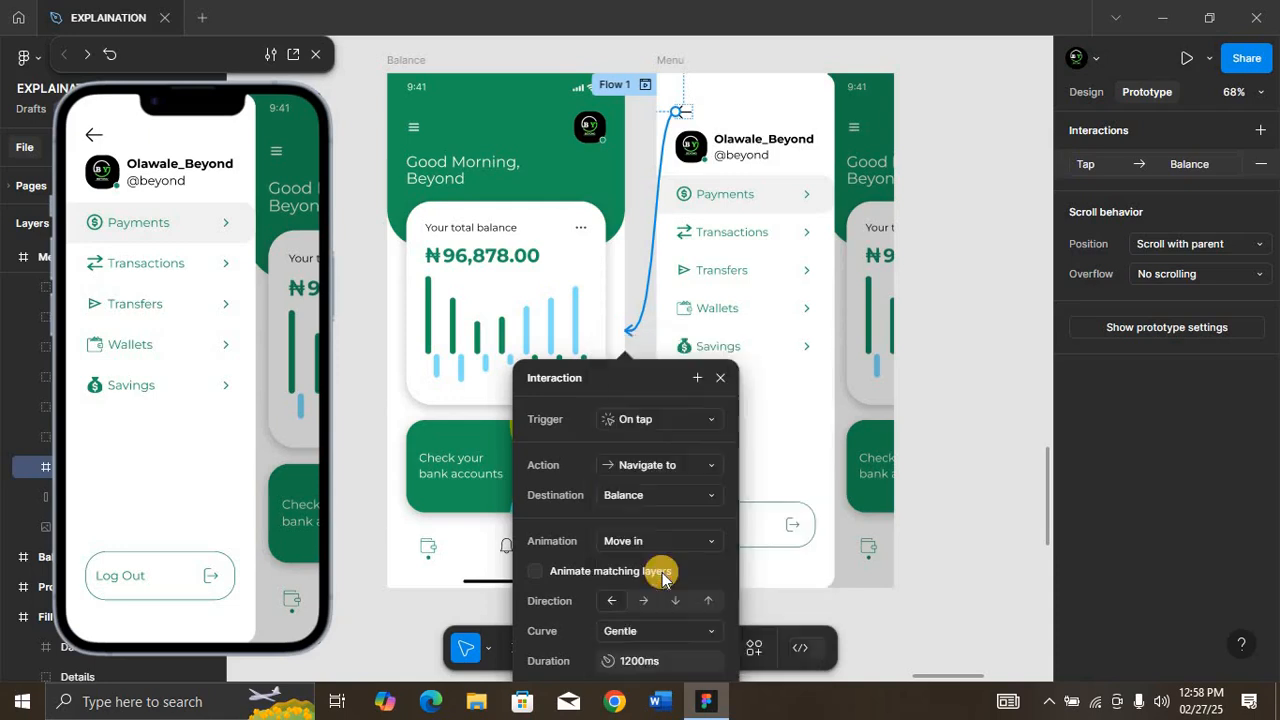
Step: Link the Balance frame's hamburger icon to Menu on tap, with a Move out animation, Gentle curve and 800 ms duration
{"action": "left_click", "coordinate": [415, 131]}
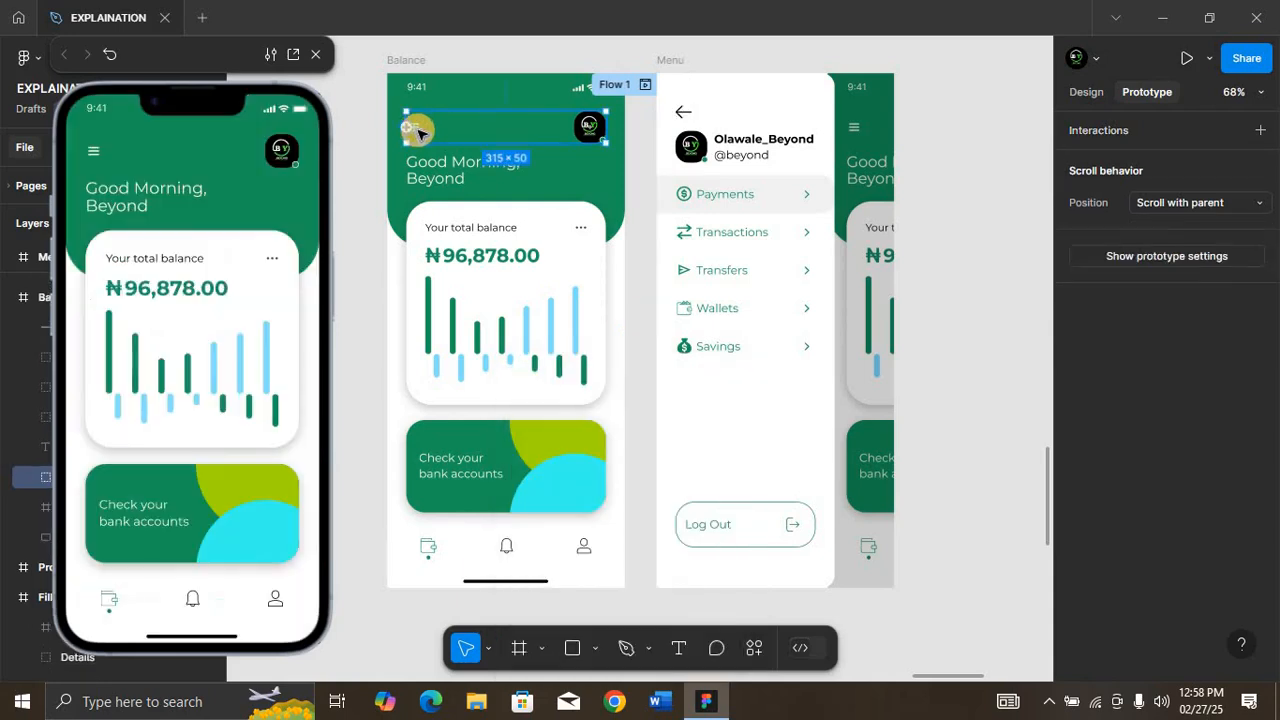
{"action": "left_click", "coordinate": [418, 128]}
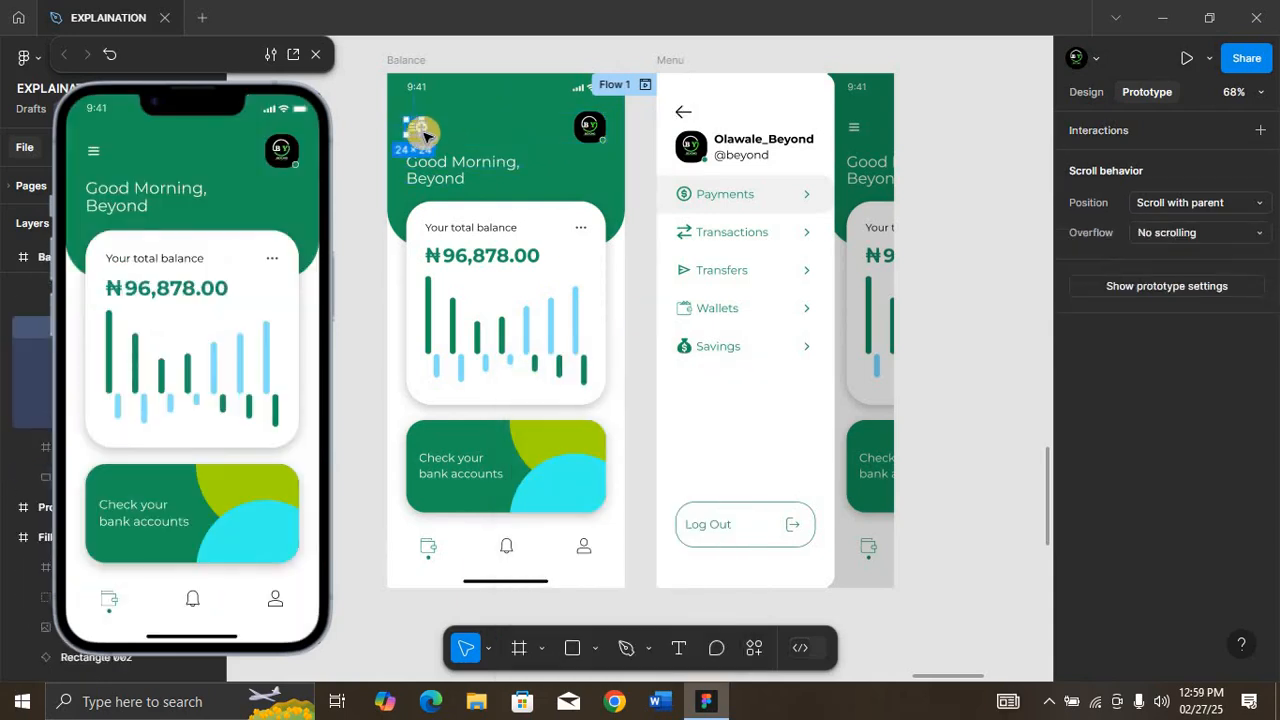
{"action": "left_click_drag", "start_coordinate": [428, 130], "coordinate": [662, 300]}
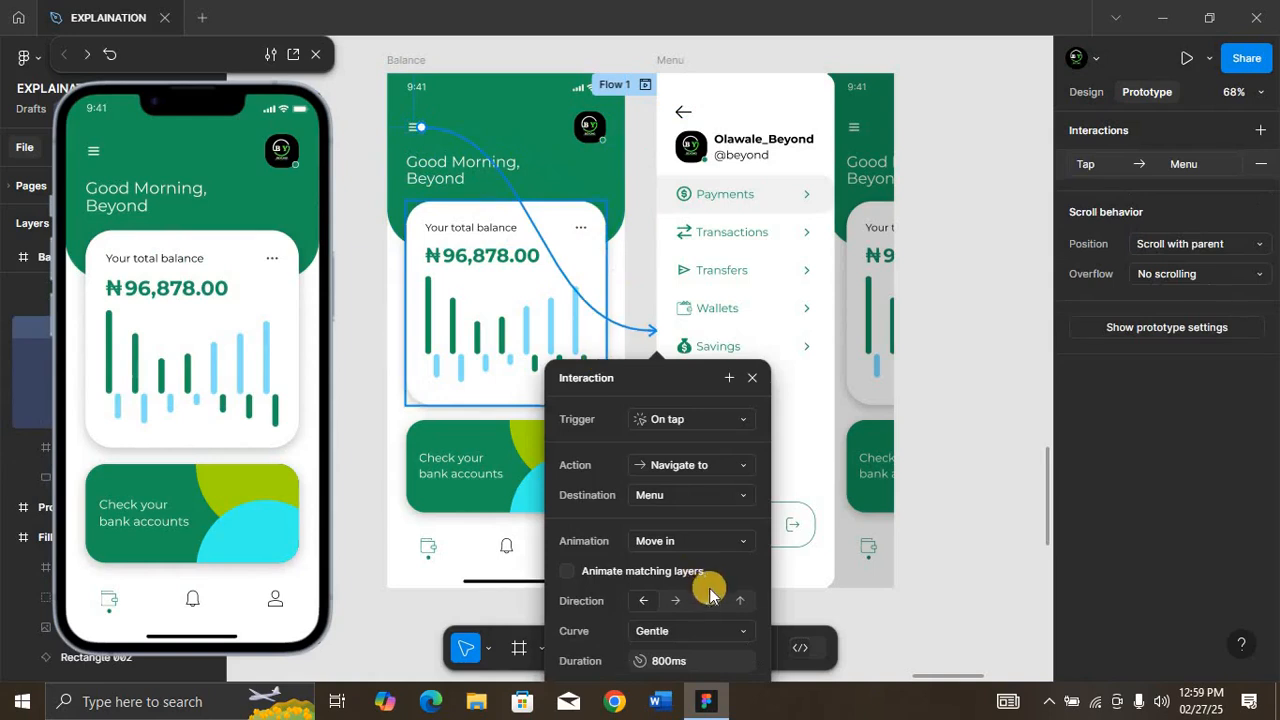
{"action": "left_click", "coordinate": [692, 541]}
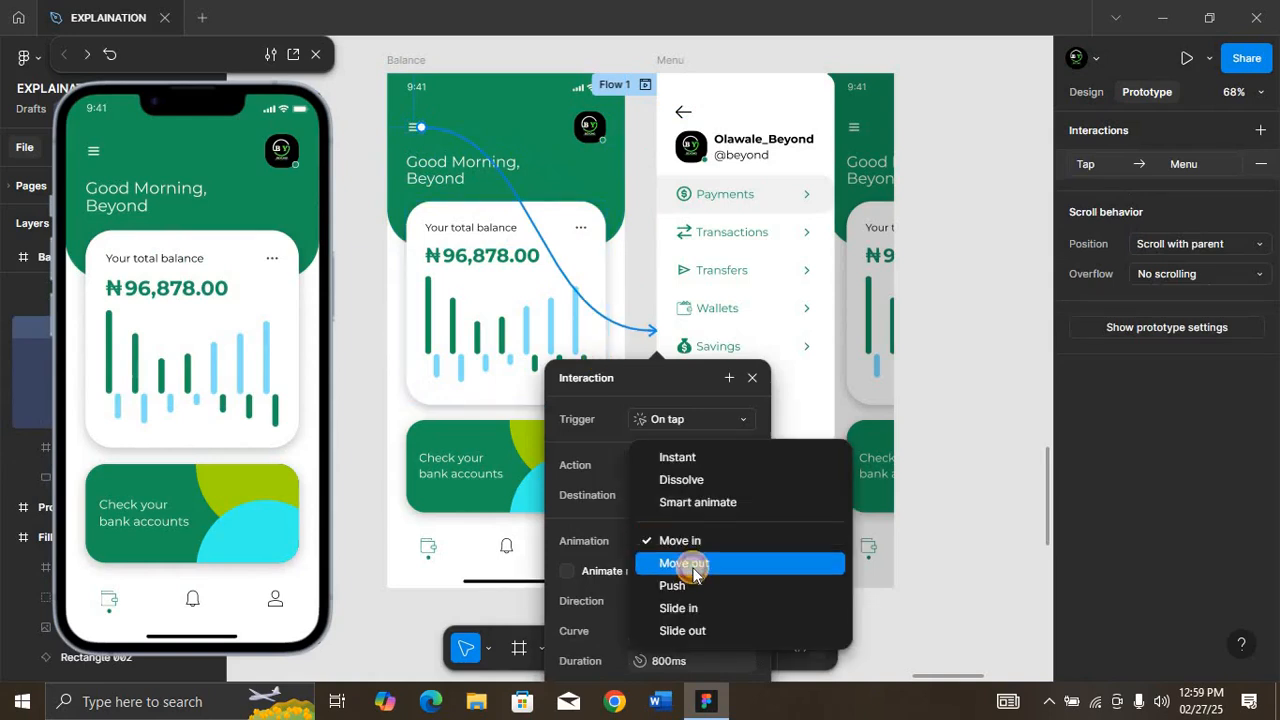
{"action": "left_click", "coordinate": [686, 561]}
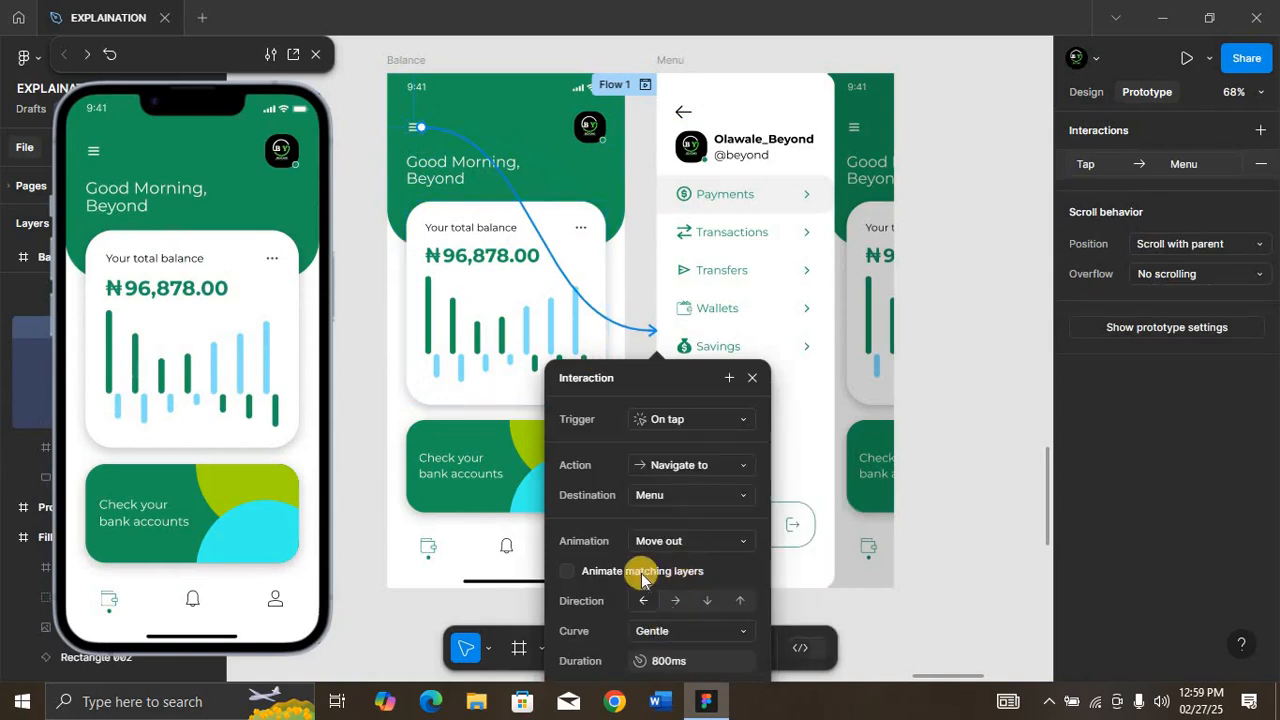
Step: Test the animated transitions between Balance and Menu in the preview, then close the hamburger icon's interaction settings
{"action": "left_click", "coordinate": [96, 153]}
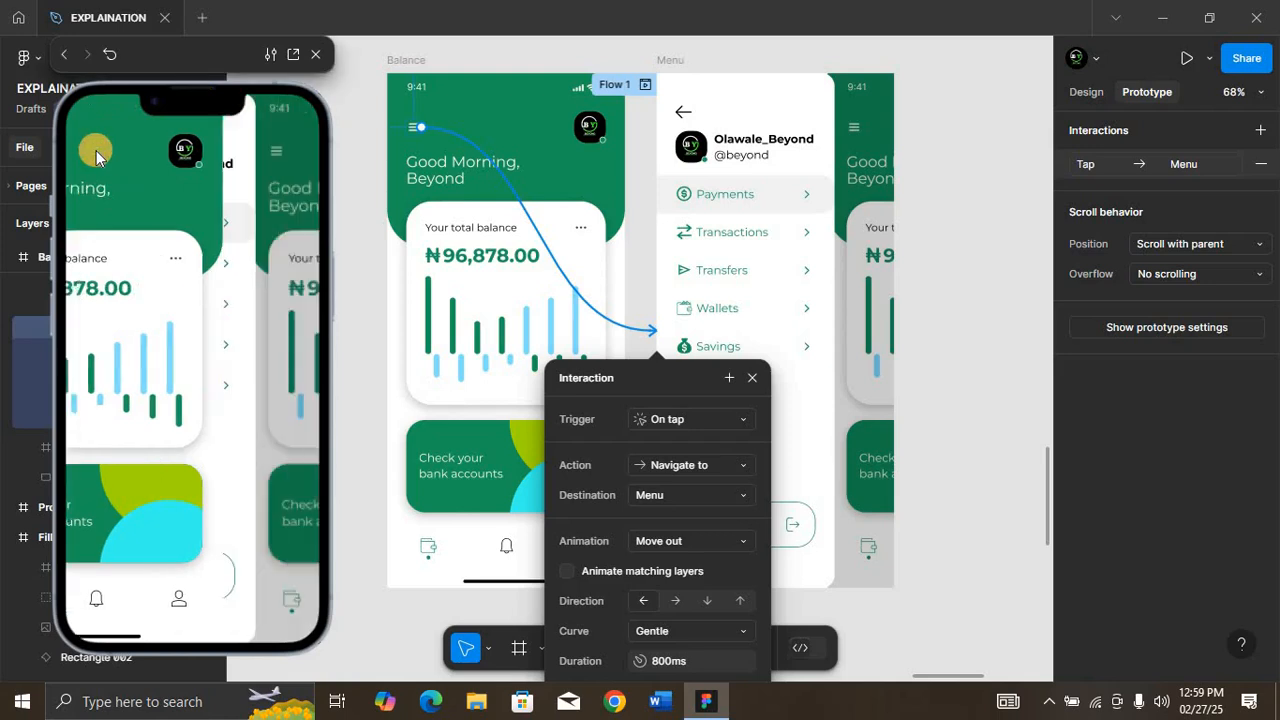
{"action": "left_click", "coordinate": [95, 145]}
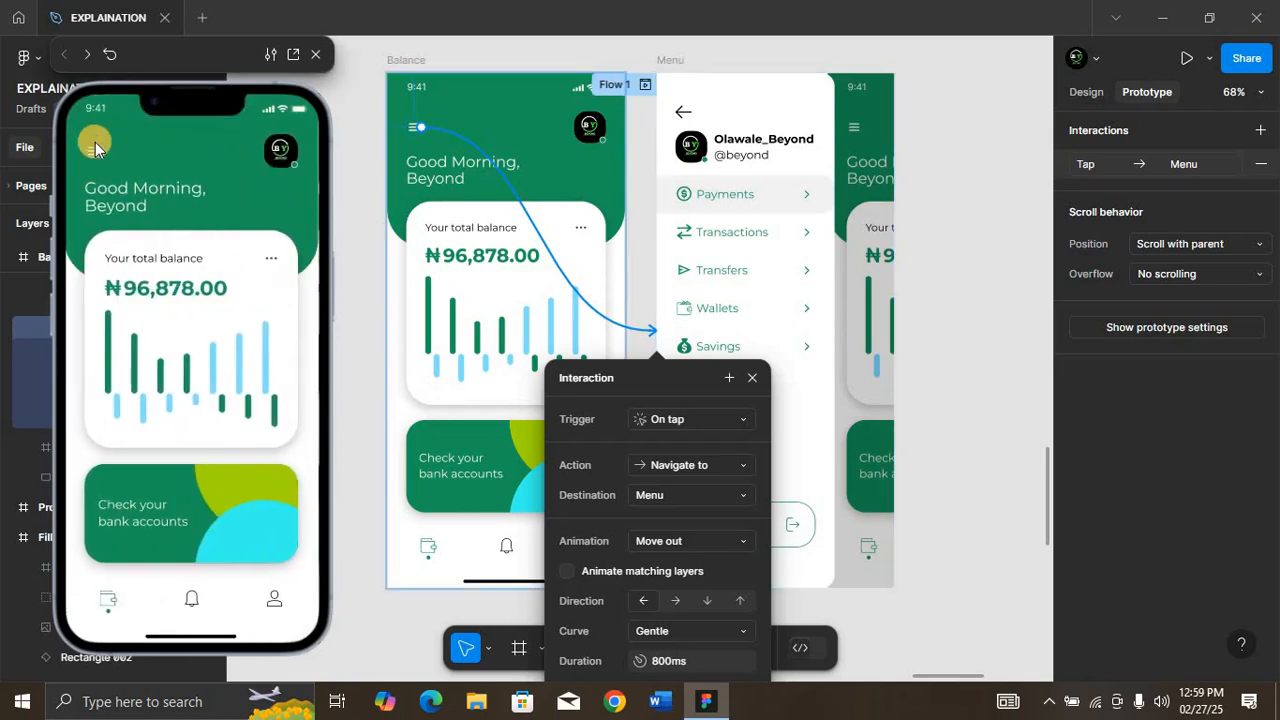
{"action": "left_click", "coordinate": [95, 150]}
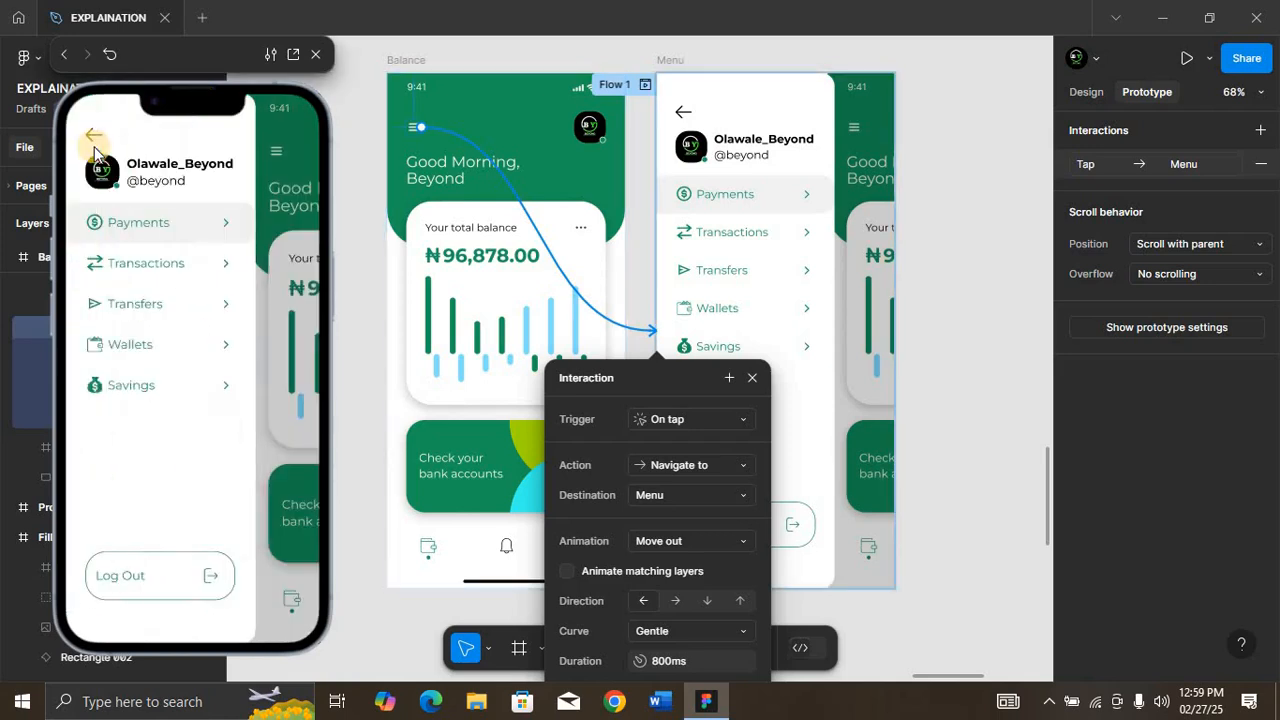
{"action": "left_click", "coordinate": [95, 145]}
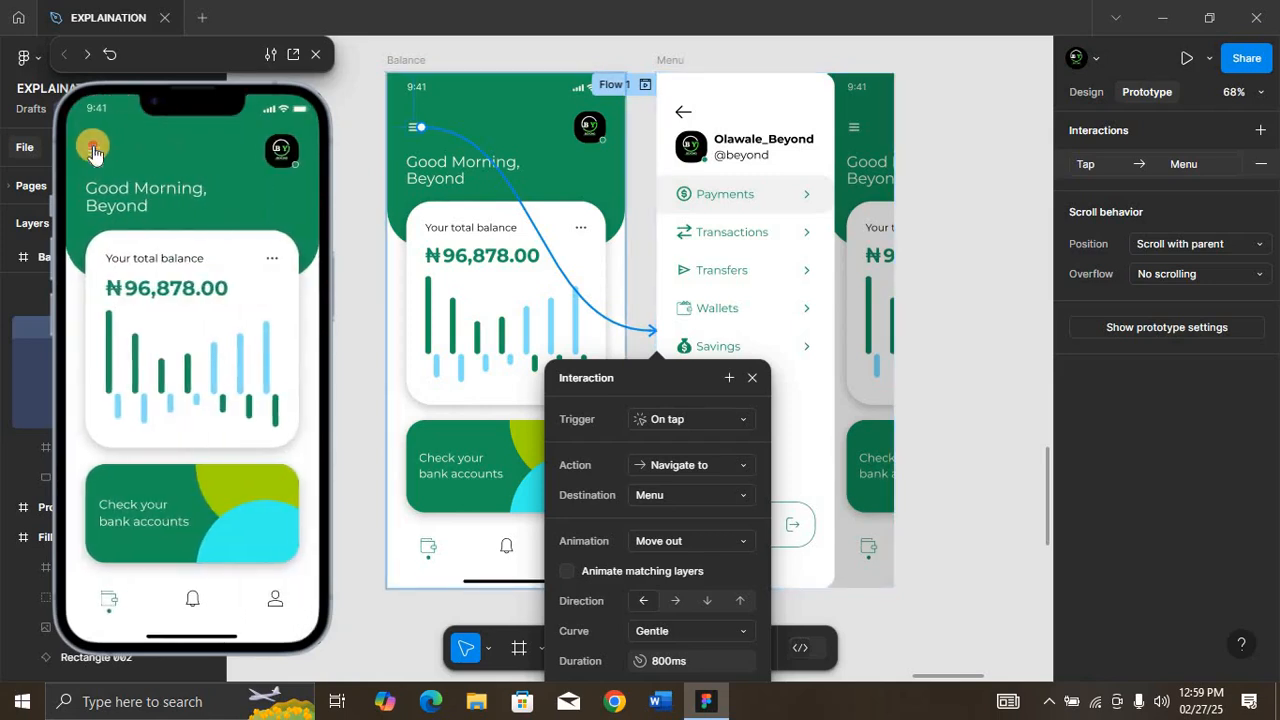
{"action": "left_click", "coordinate": [93, 150]}
{"action": "left_click", "coordinate": [94, 142]}
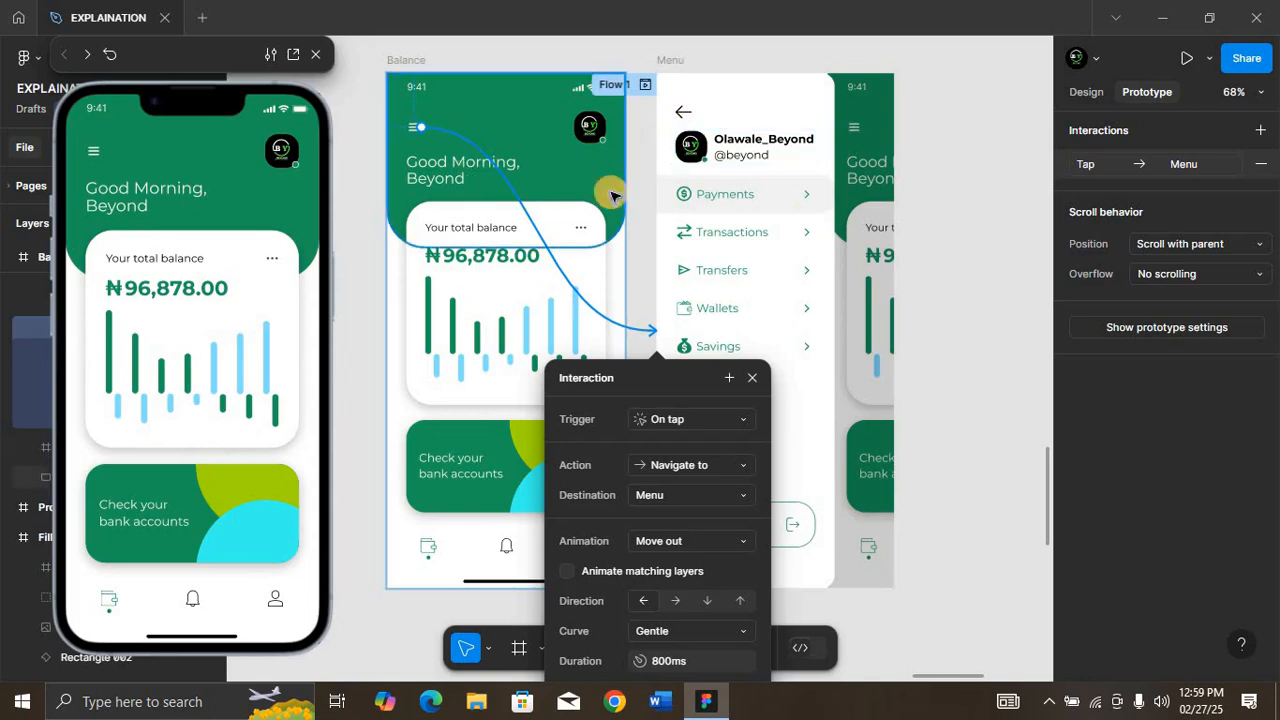
{"action": "left_click", "coordinate": [753, 375]}
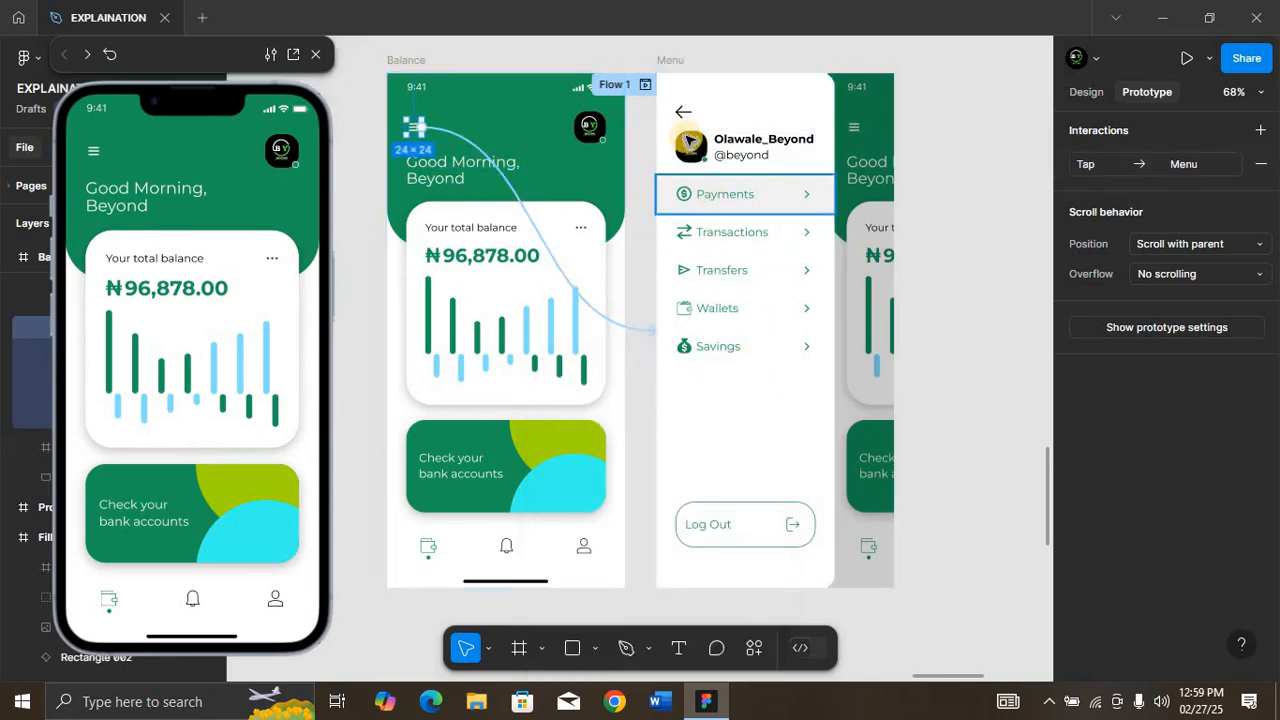
Step: Open the Menu back arrow's interaction settings and test the transitions between Menu and Balance in the preview
{"action": "left_click", "coordinate": [683, 112]}
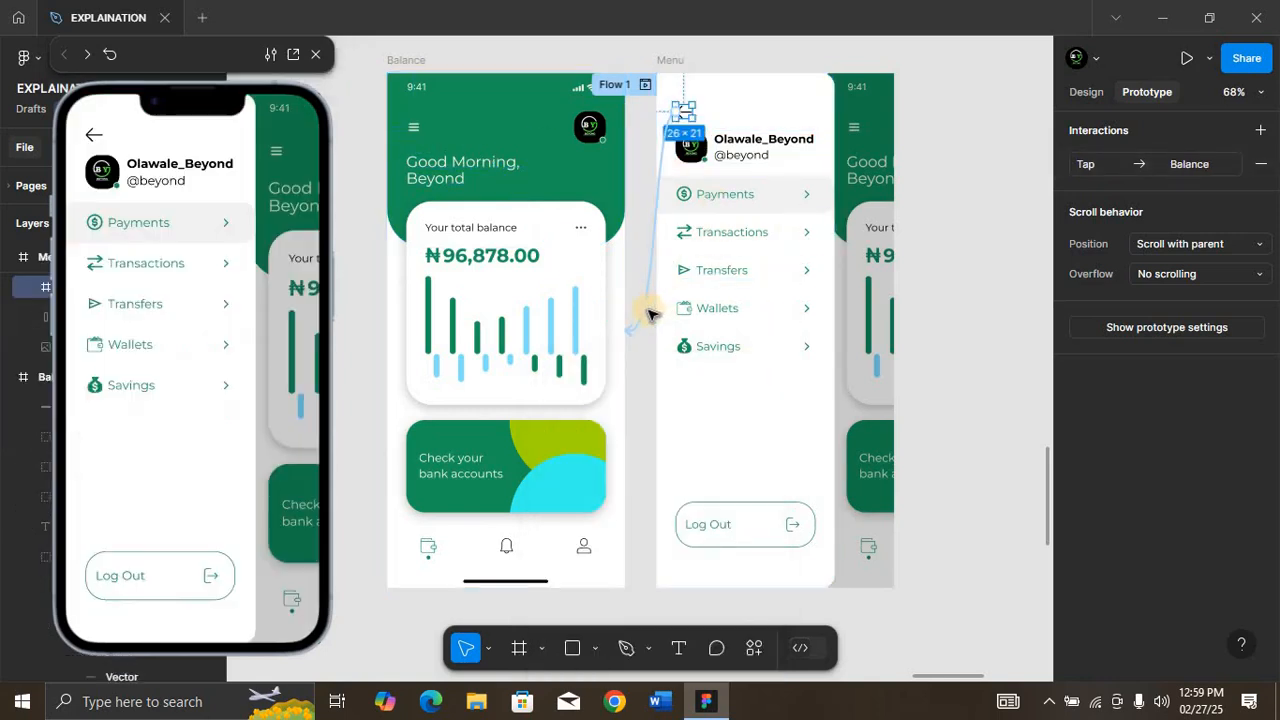
{"action": "left_click", "coordinate": [638, 322]}
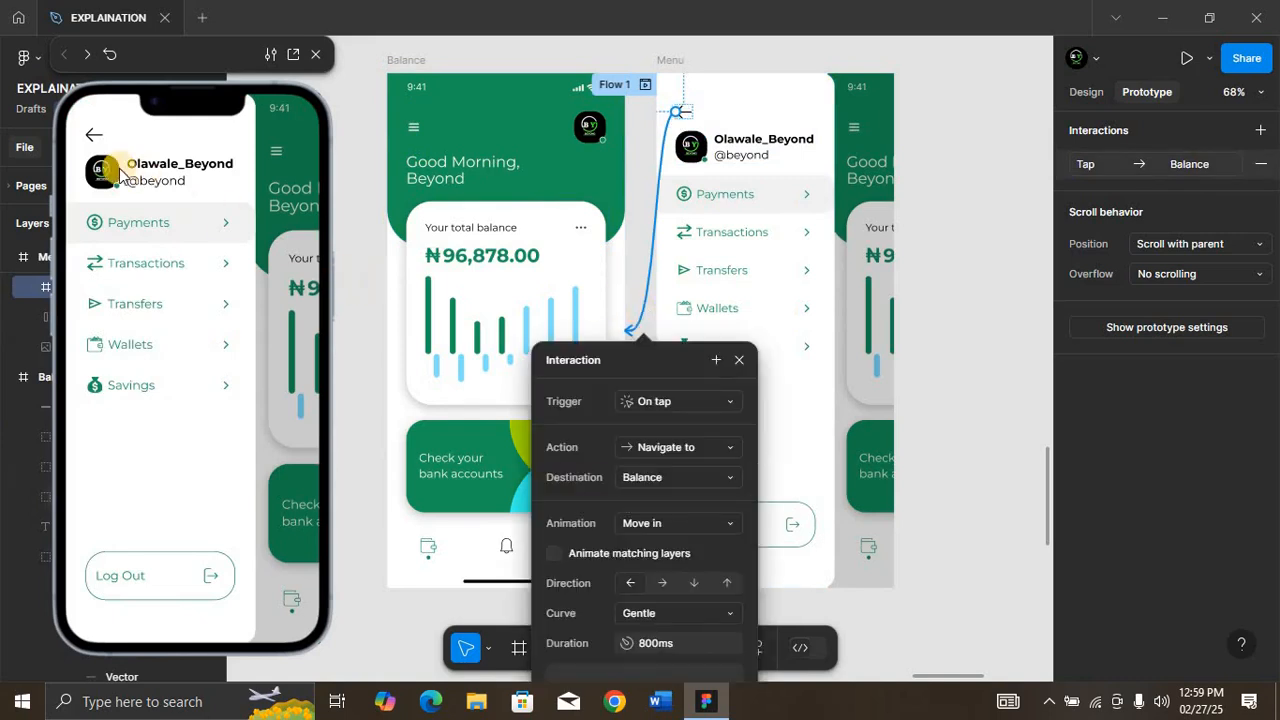
{"action": "left_click", "coordinate": [95, 138]}
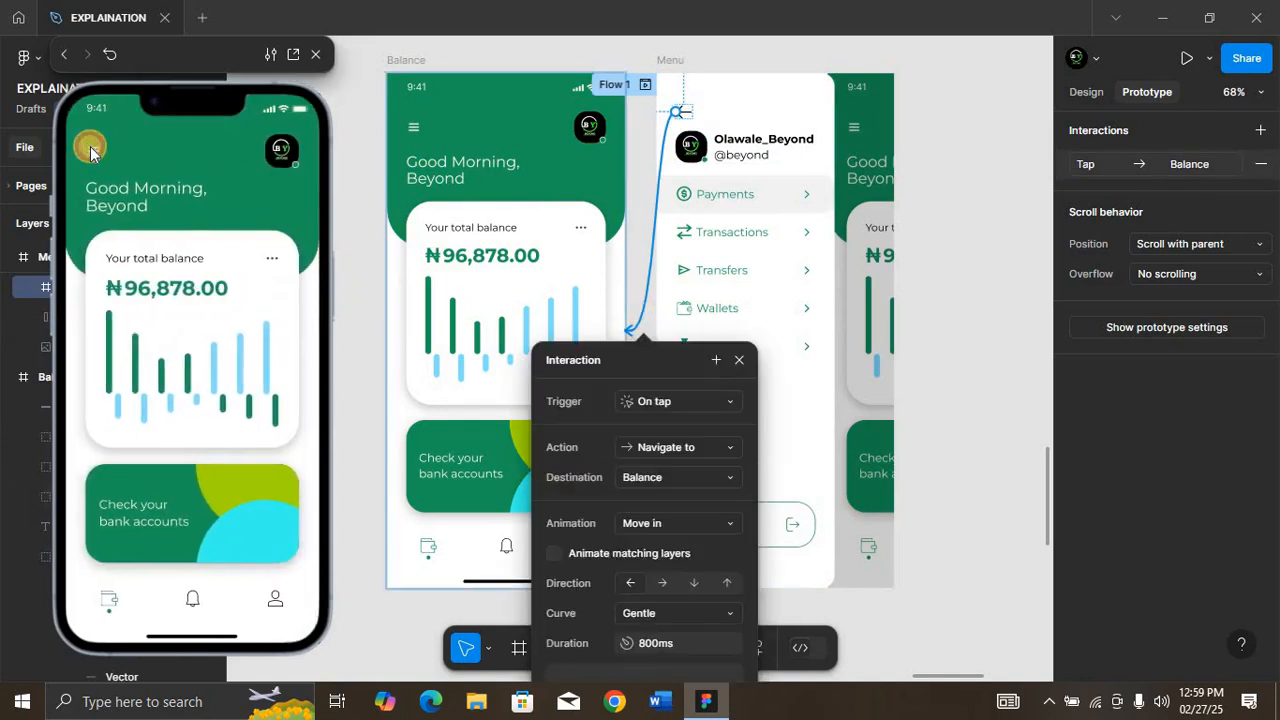
{"action": "left_click", "coordinate": [90, 152]}
{"action": "left_click", "coordinate": [92, 140]}
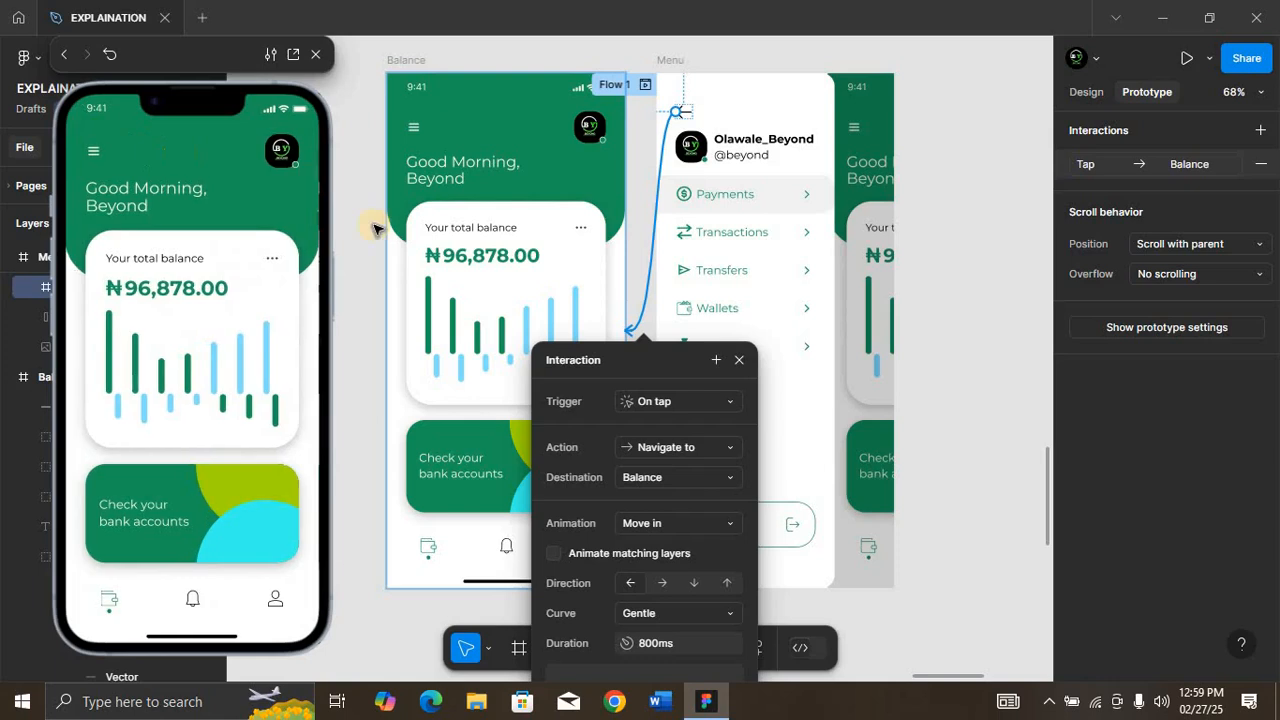
Step: Set the Menu back arrow's animation to Move out with a rightward direction and test it in the preview
{"action": "left_click", "coordinate": [678, 525]}
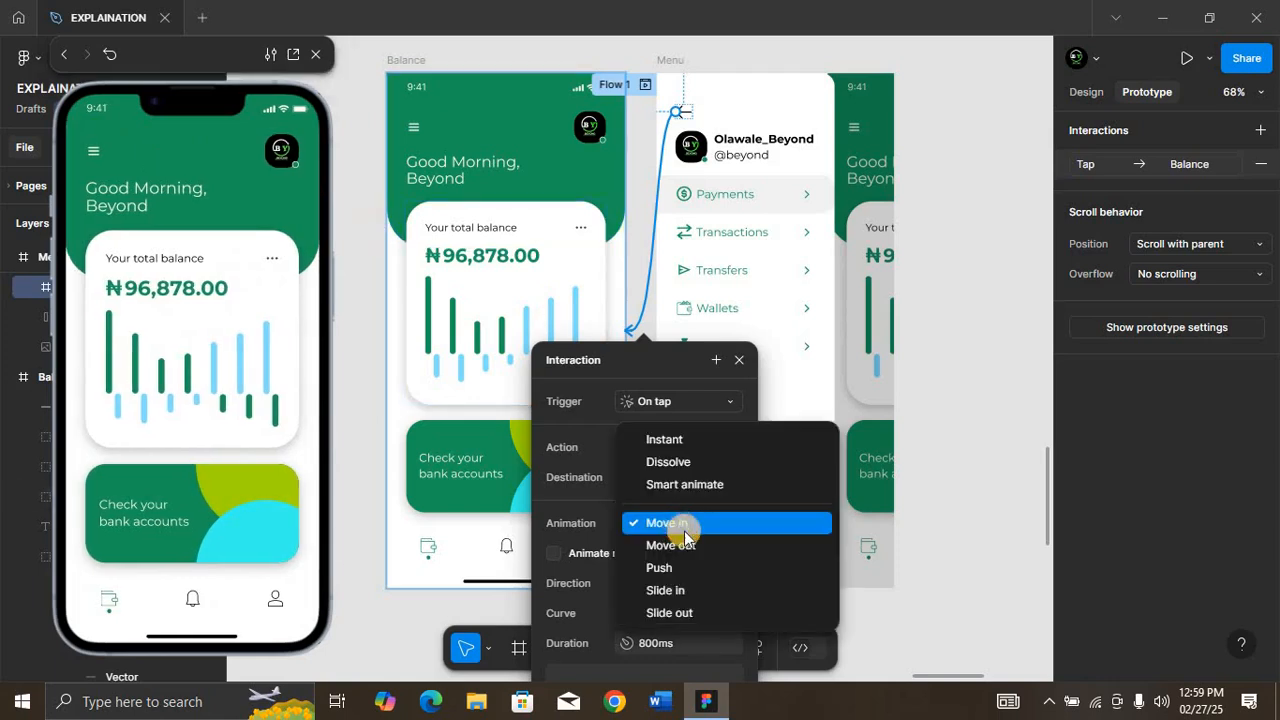
{"action": "left_click", "coordinate": [685, 545]}
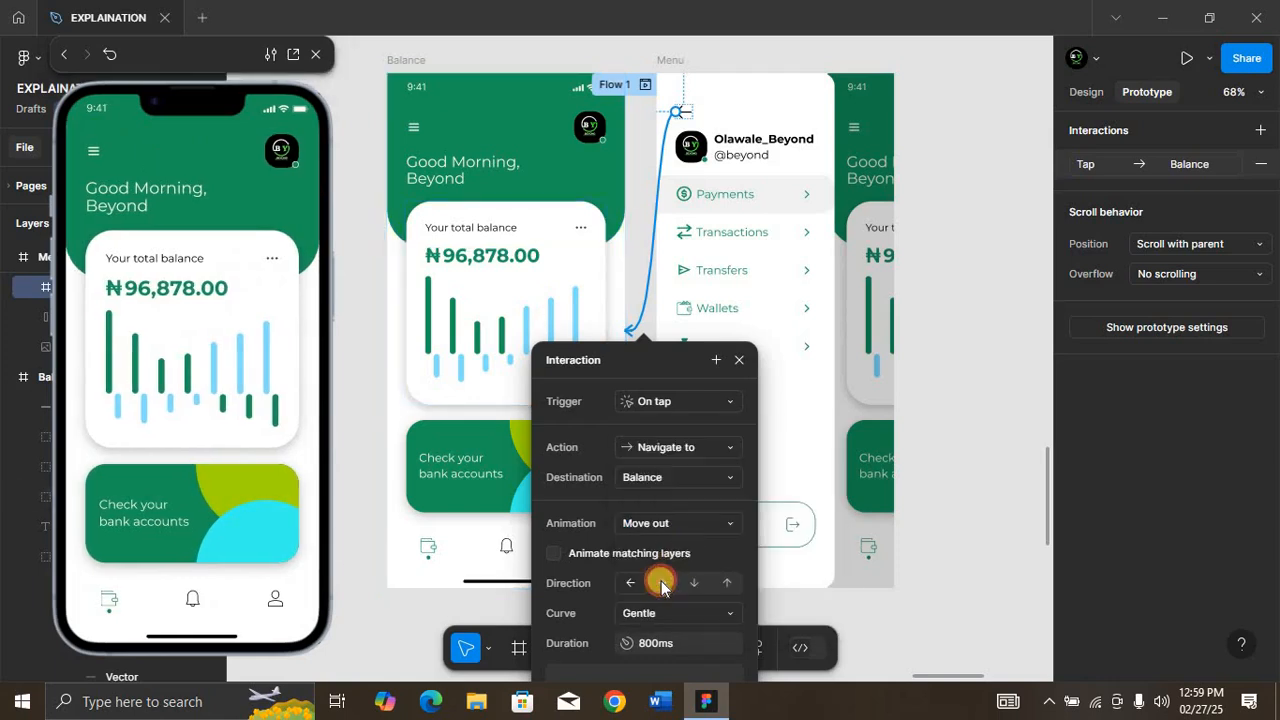
{"action": "left_click", "coordinate": [660, 583]}
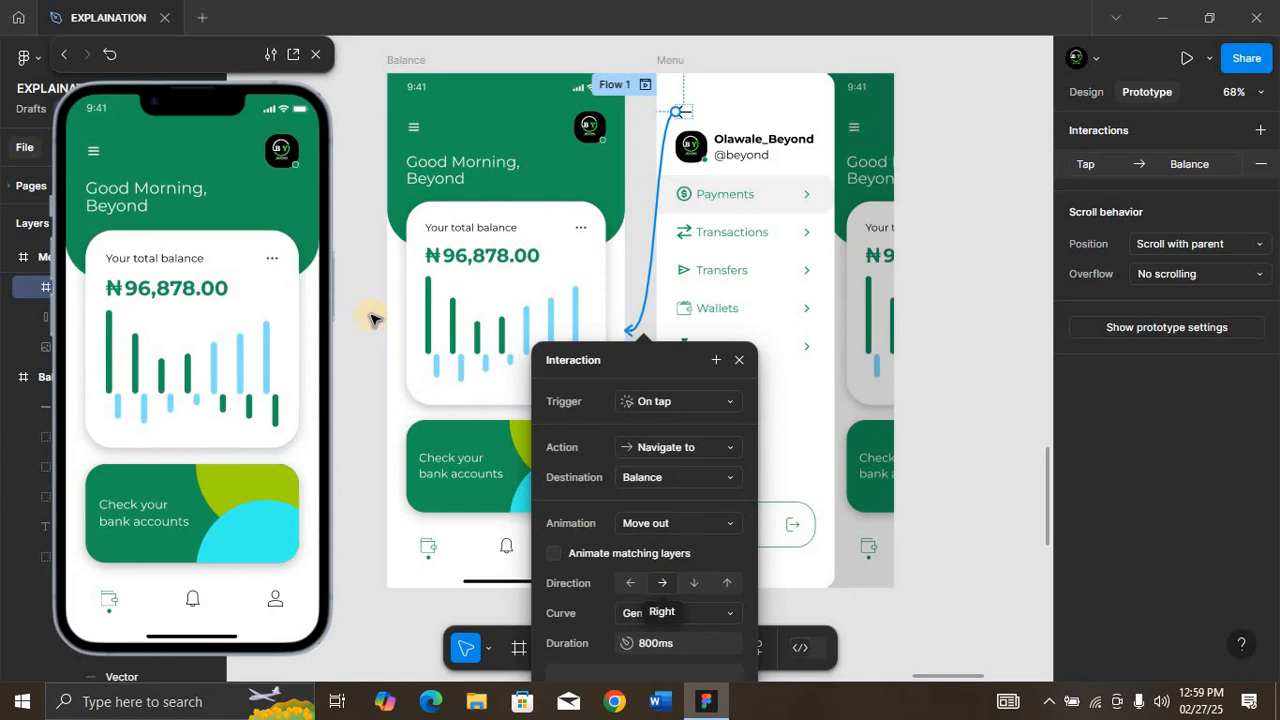
{"action": "left_click", "coordinate": [95, 157]}
{"action": "left_click", "coordinate": [95, 140]}
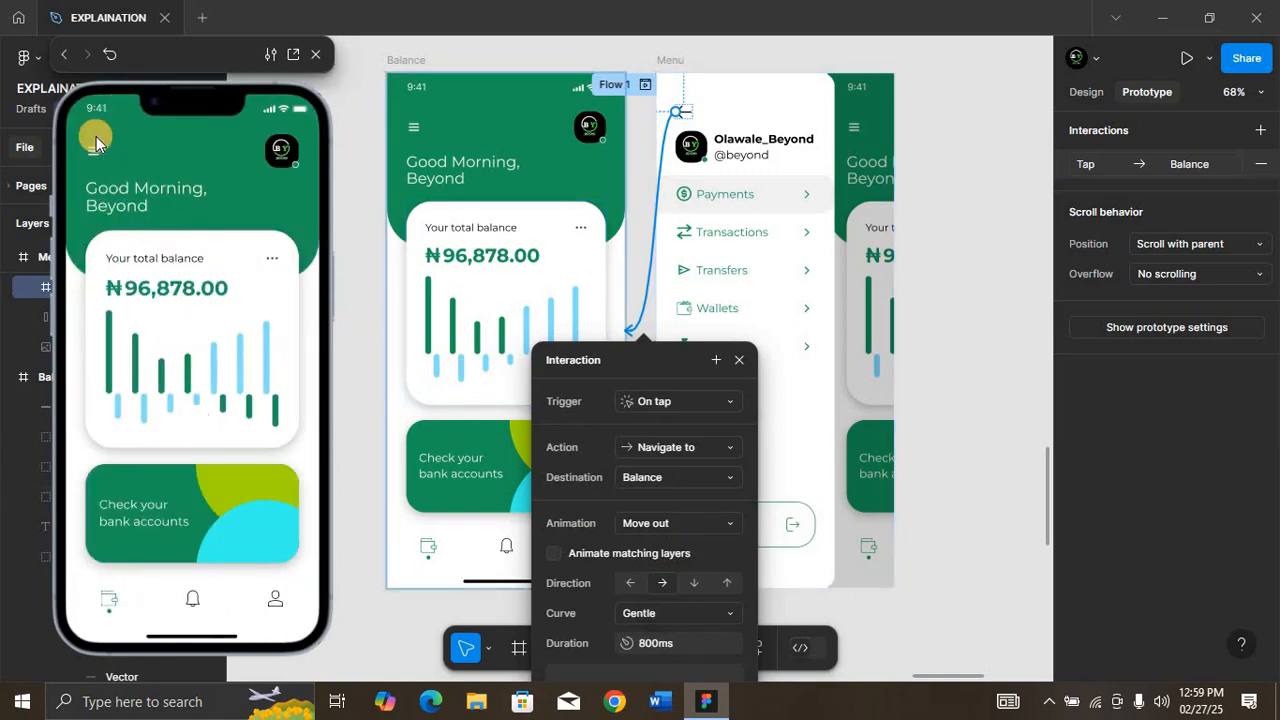
{"action": "left_click", "coordinate": [93, 152]}
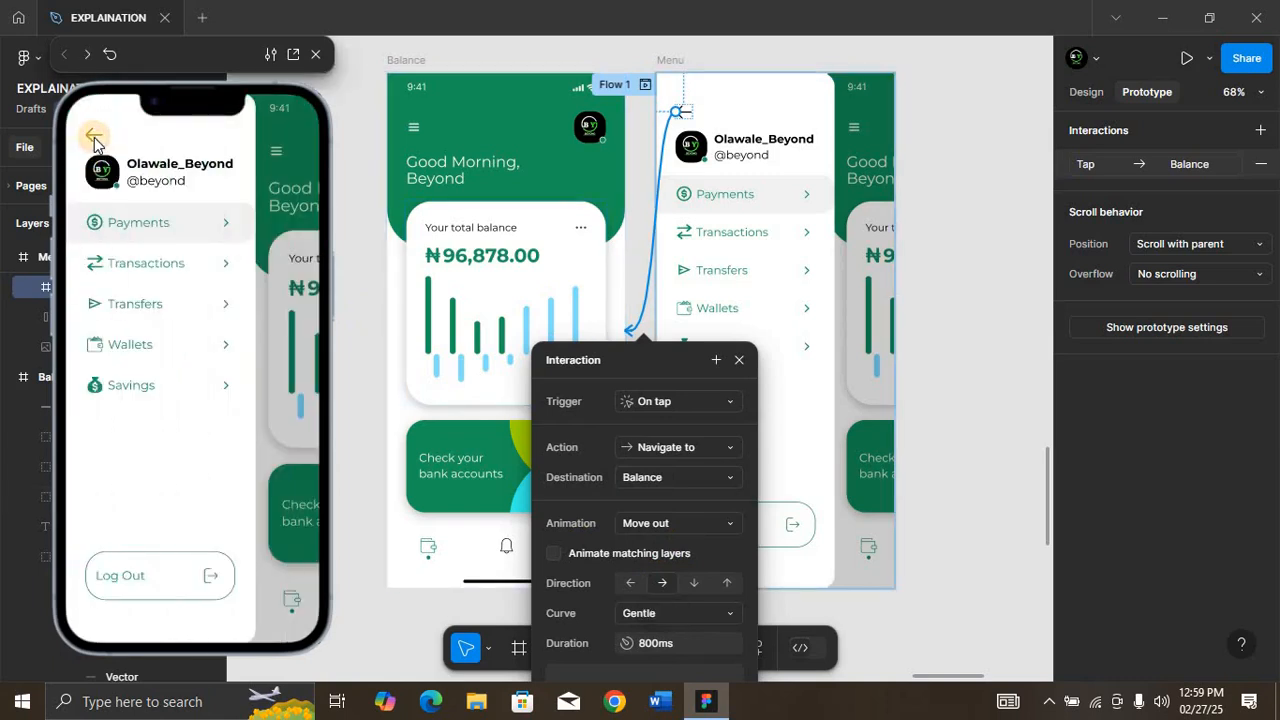
{"action": "left_click", "coordinate": [94, 140]}
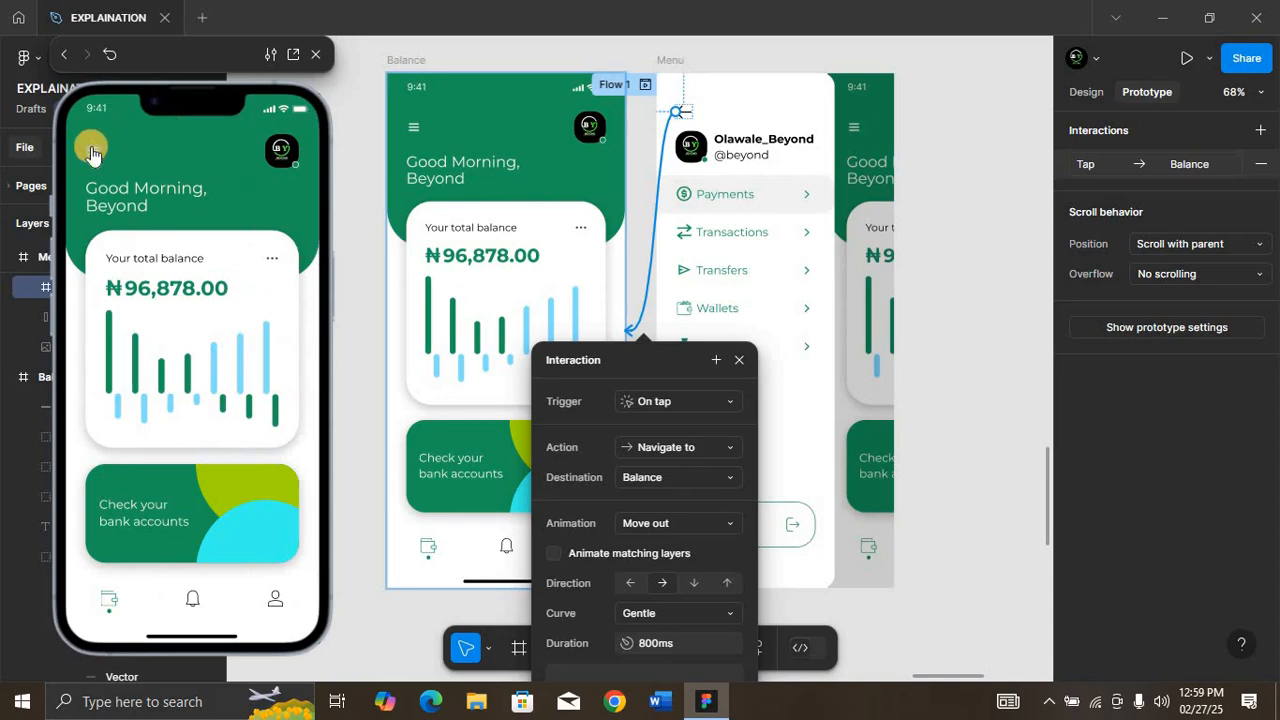
{"action": "left_click", "coordinate": [92, 152]}
{"action": "left_click", "coordinate": [93, 140]}
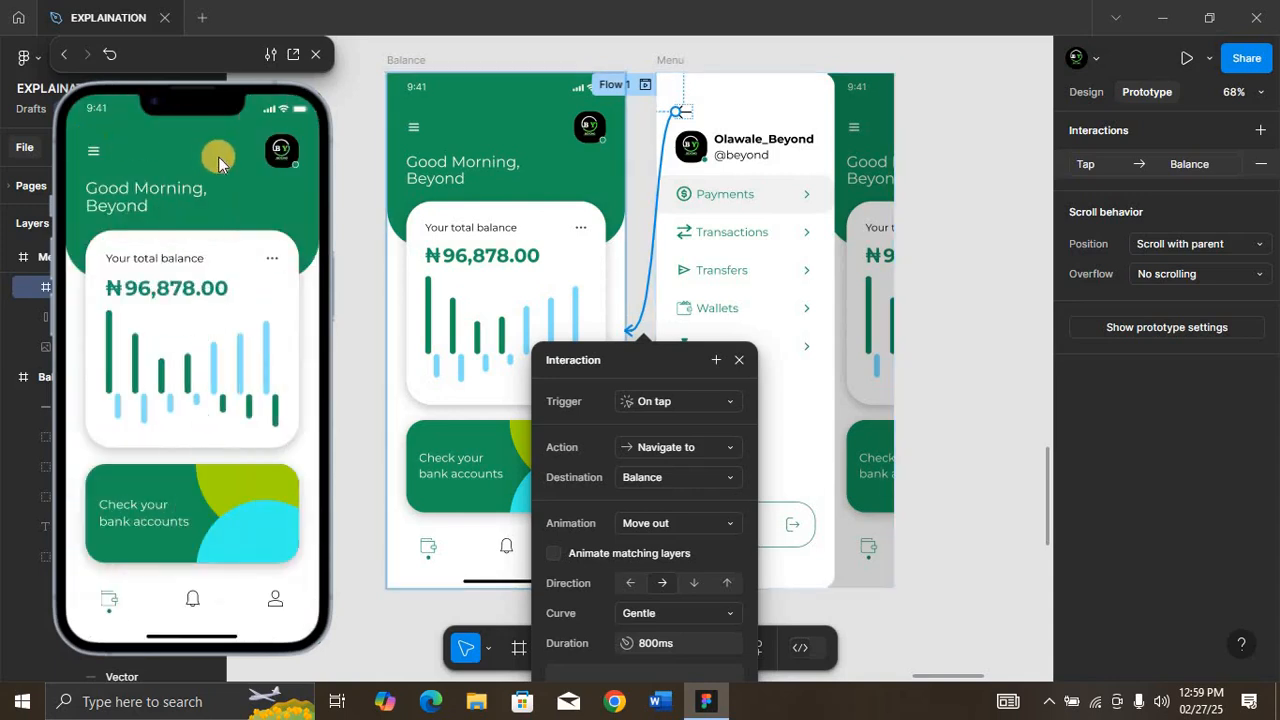
Step: Set the back arrow's Move out direction to leftward and test the transitions between Balance and Menu in the preview
{"action": "left_click", "coordinate": [636, 584]}
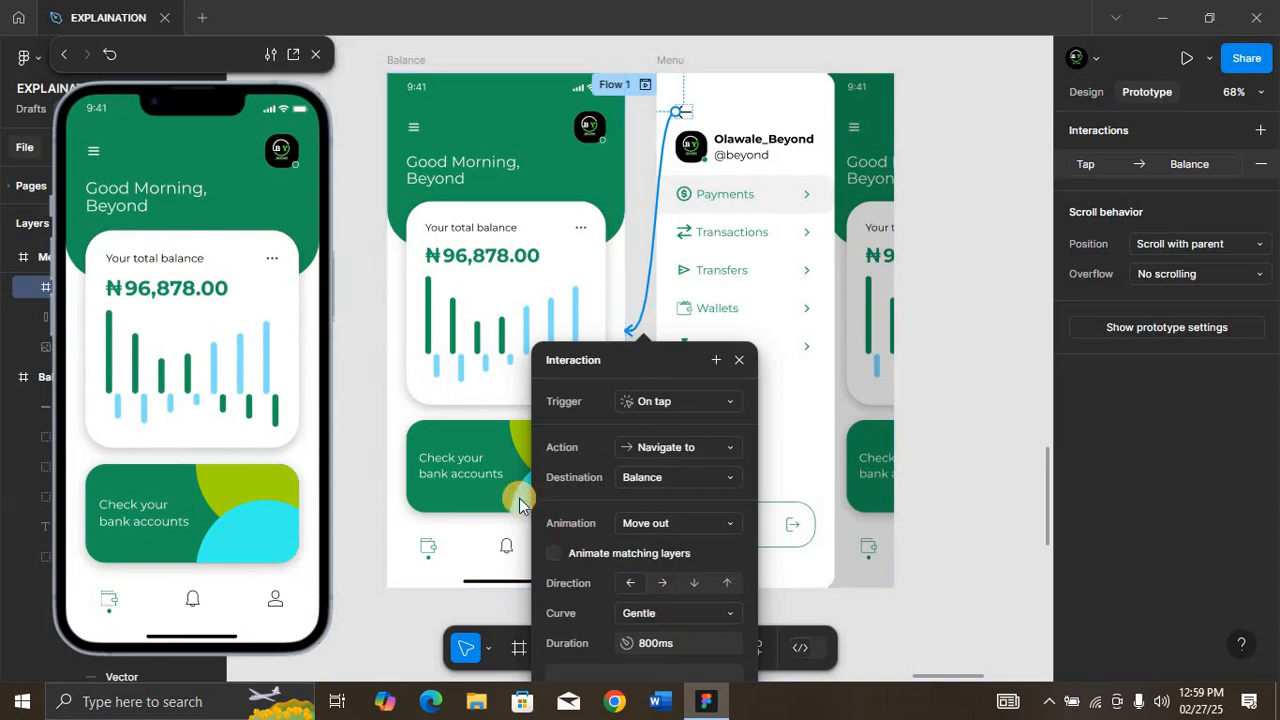
{"action": "left_click", "coordinate": [95, 152]}
{"action": "left_click", "coordinate": [91, 140]}
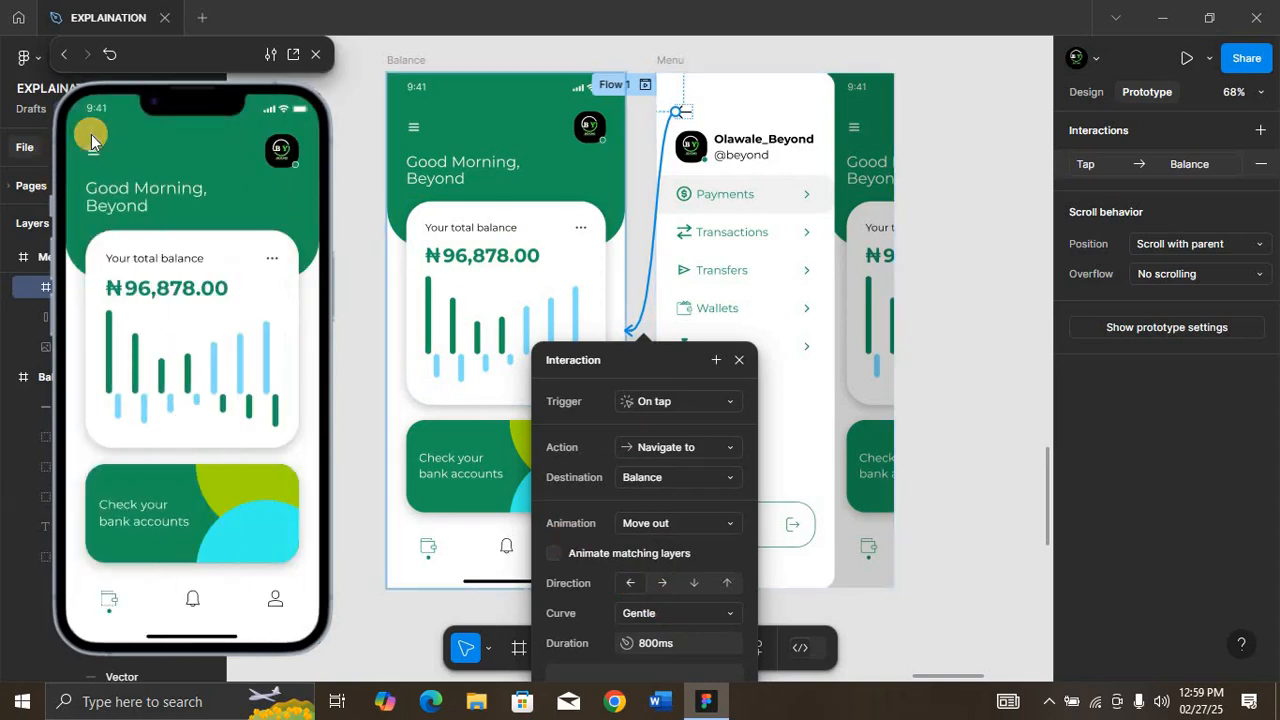
{"action": "left_click", "coordinate": [95, 150]}
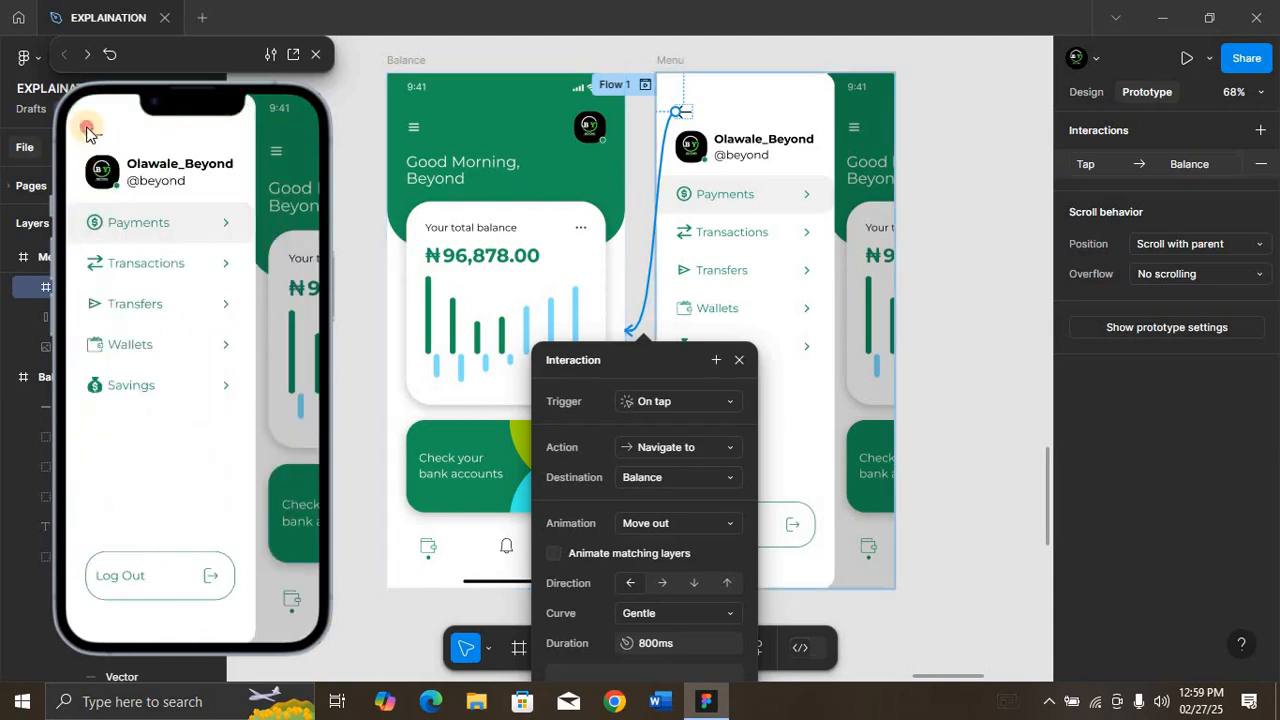
{"action": "left_click", "coordinate": [93, 138]}
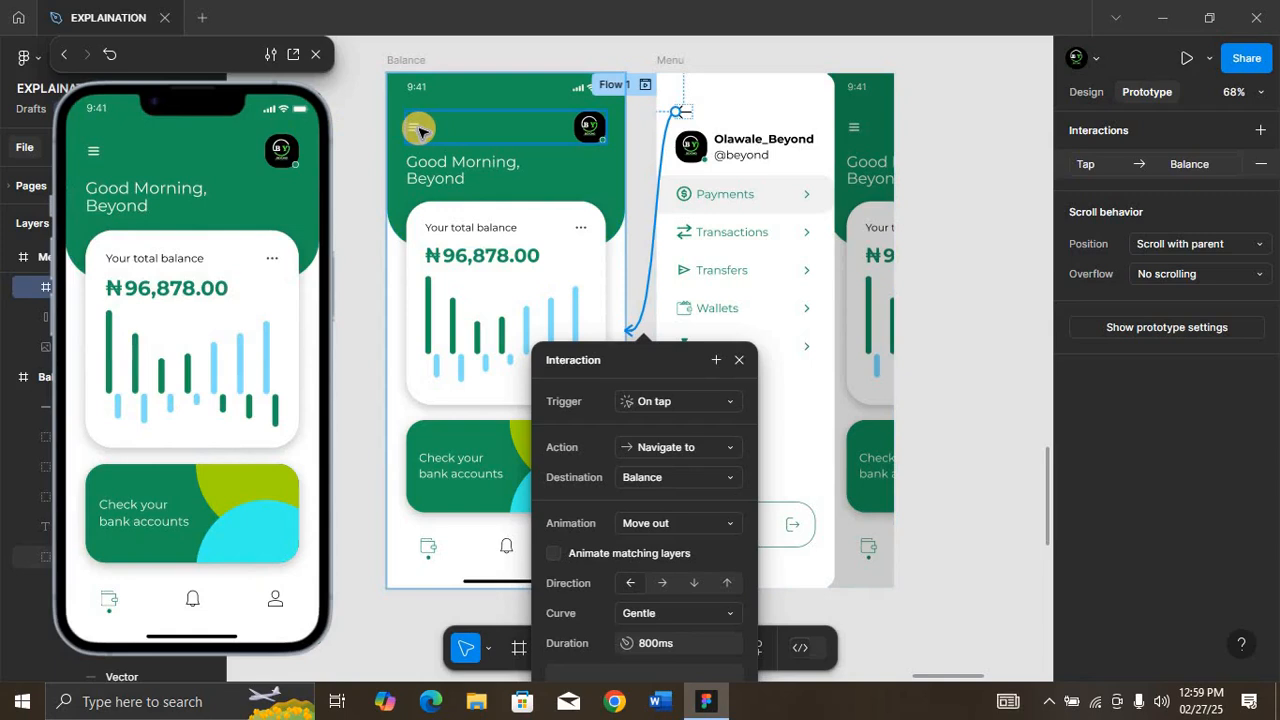
Step: Change the Balance hamburger icon's animation to Move in and test opening and closing Menu in the preview
{"action": "left_click", "coordinate": [420, 130]}
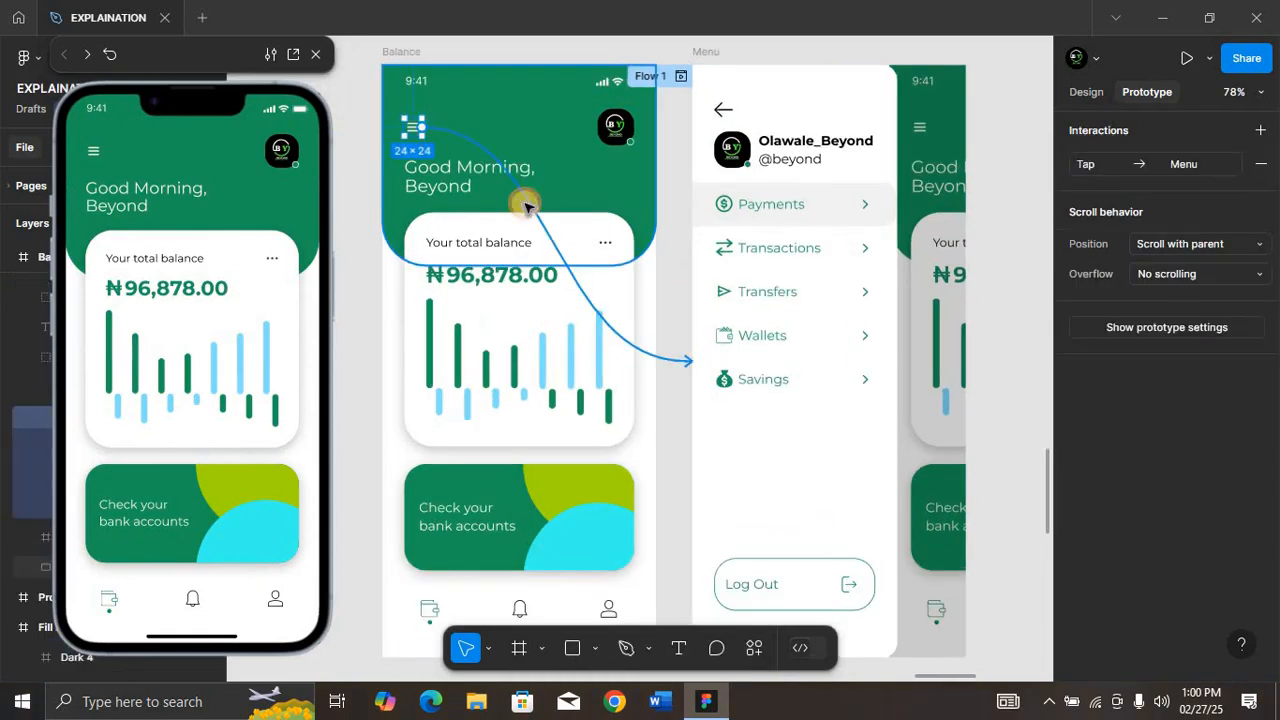
{"action": "left_click", "coordinate": [526, 205]}
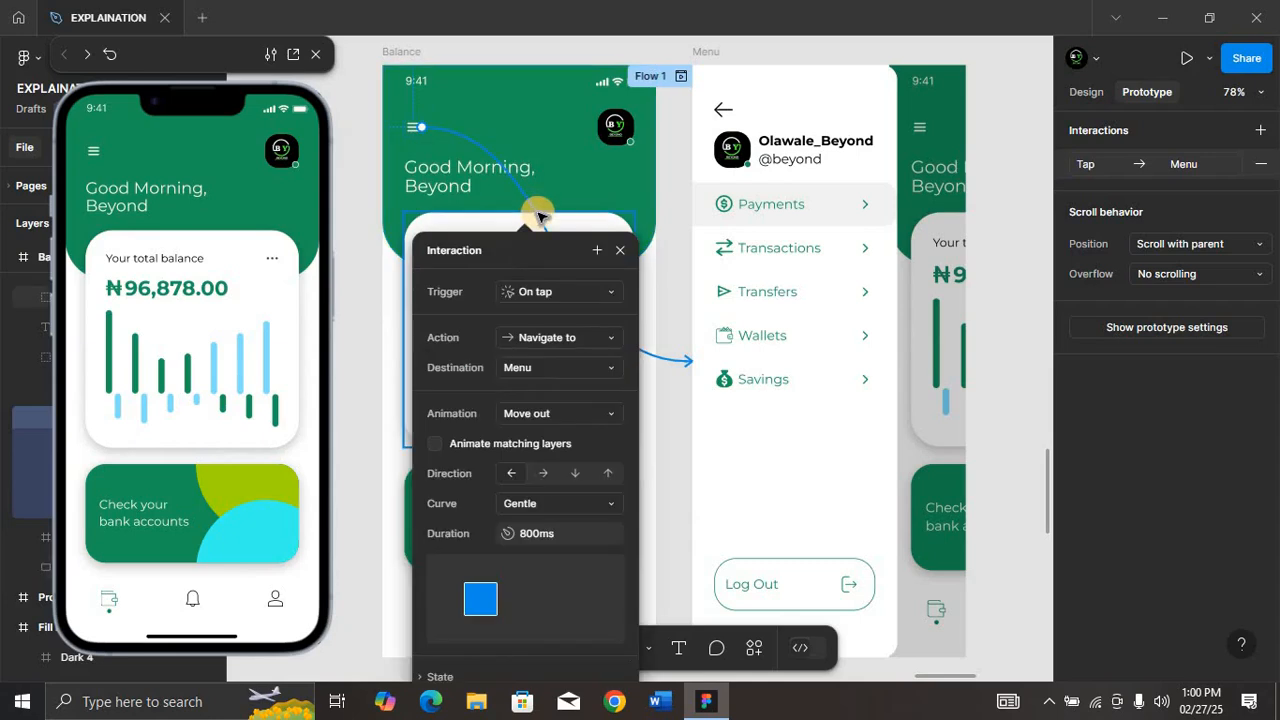
{"action": "left_click", "coordinate": [560, 419]}
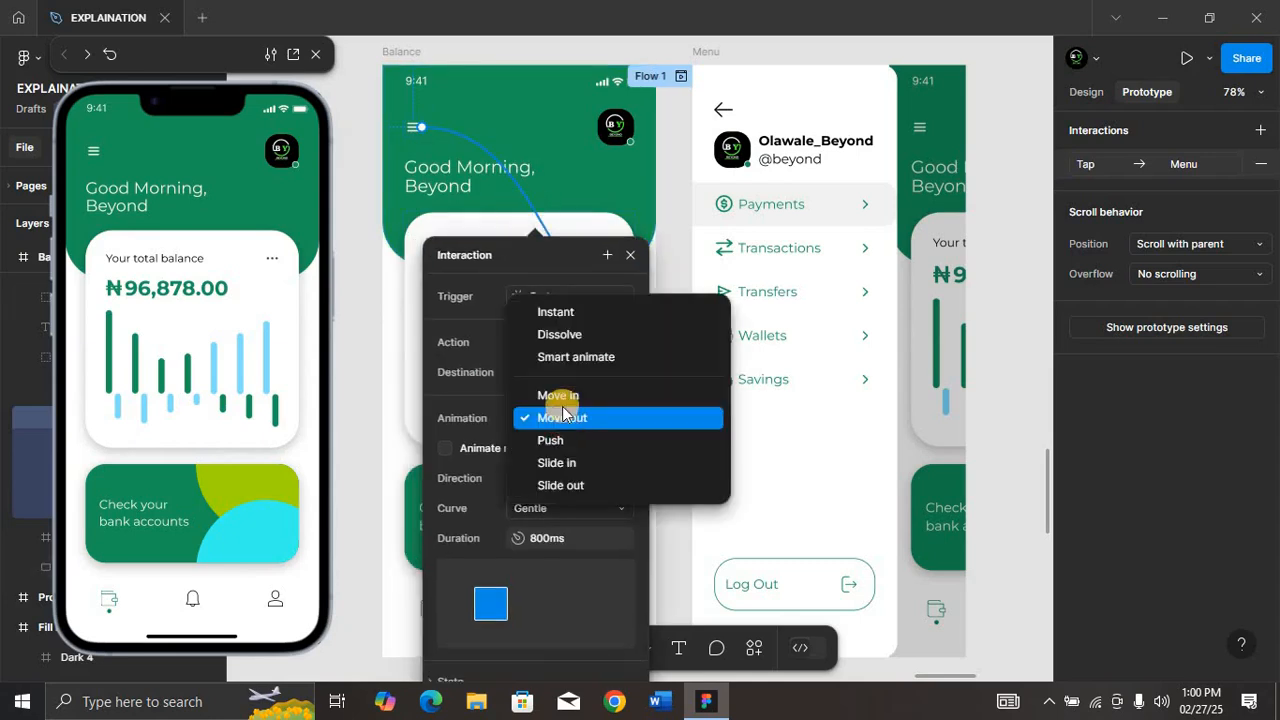
{"action": "left_click", "coordinate": [565, 398]}
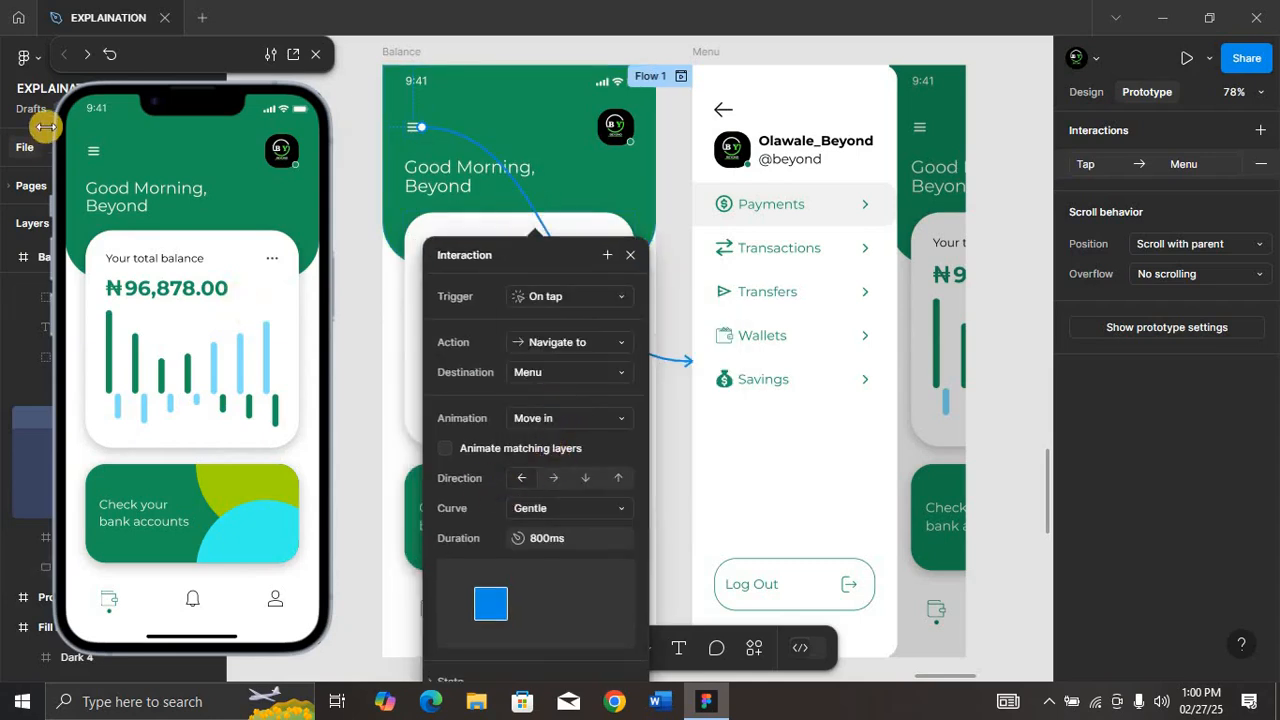
{"action": "left_click", "coordinate": [97, 155]}
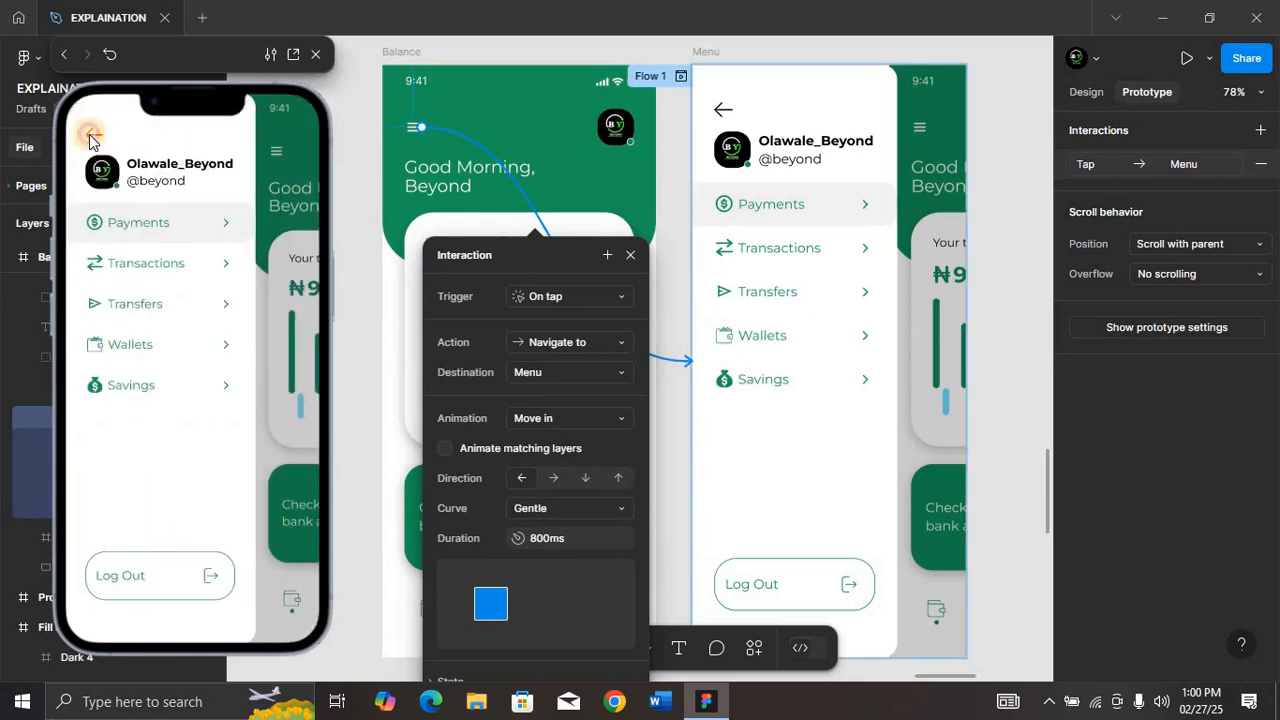
{"action": "left_click", "coordinate": [90, 137]}
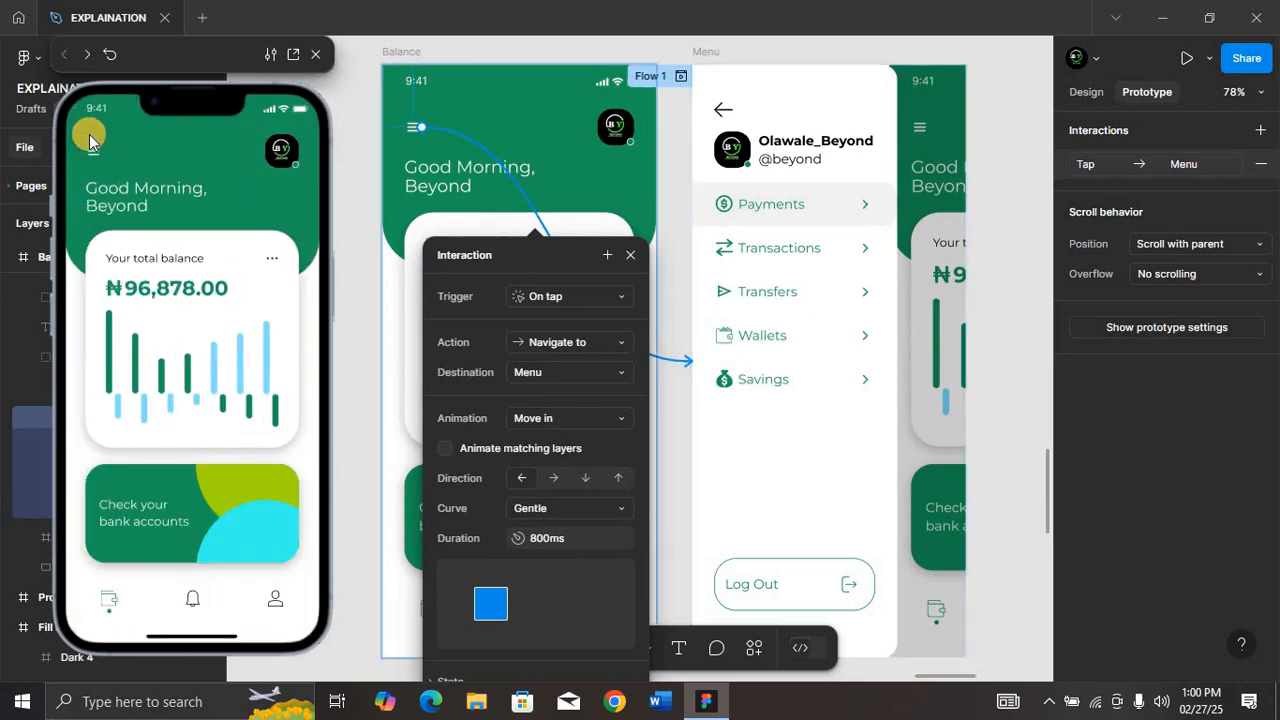
Step: Set the hamburger icon's Move in direction to rightward with the Gentle curve, and test it in the preview
{"action": "left_click", "coordinate": [556, 478]}
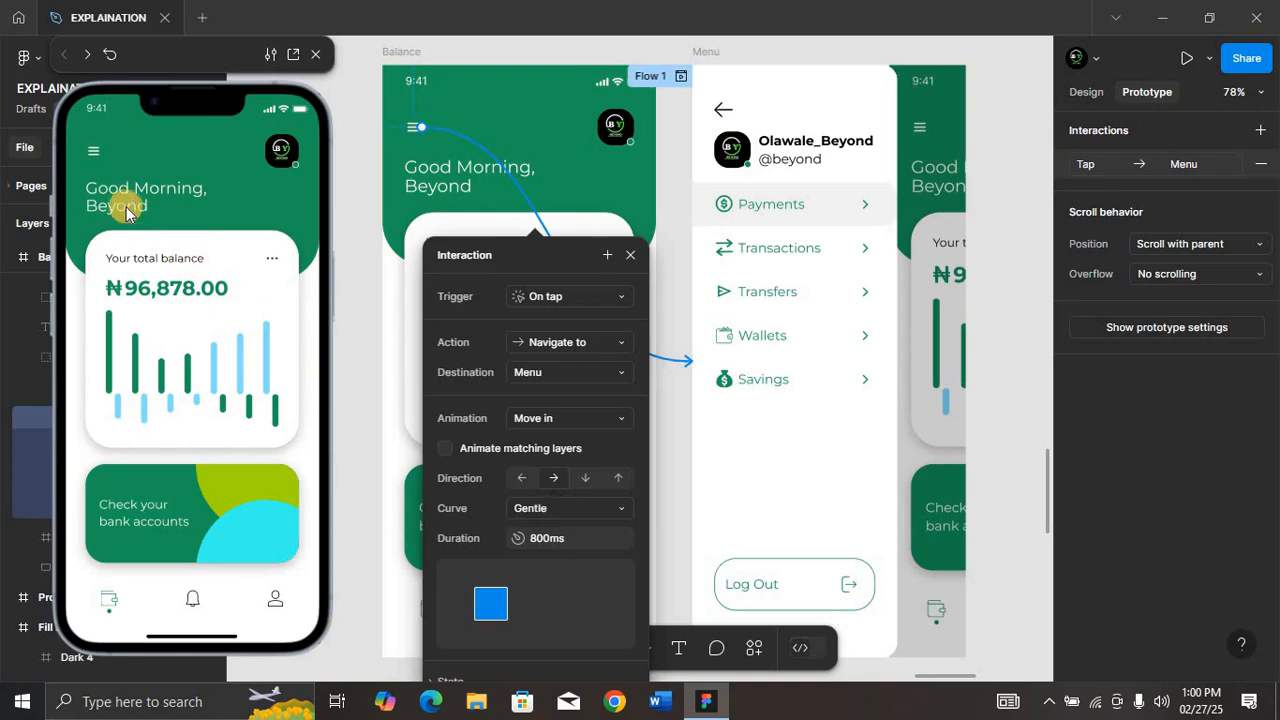
{"action": "left_click", "coordinate": [85, 148]}
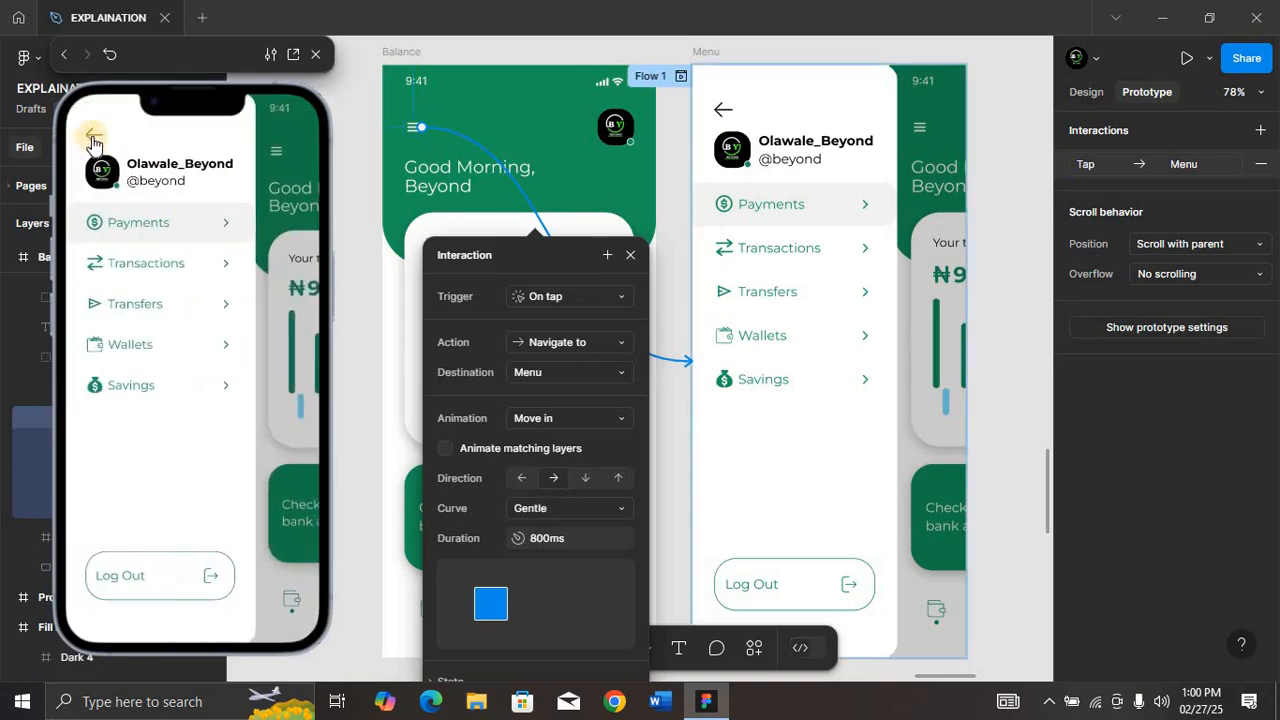
{"action": "left_click", "coordinate": [92, 136]}
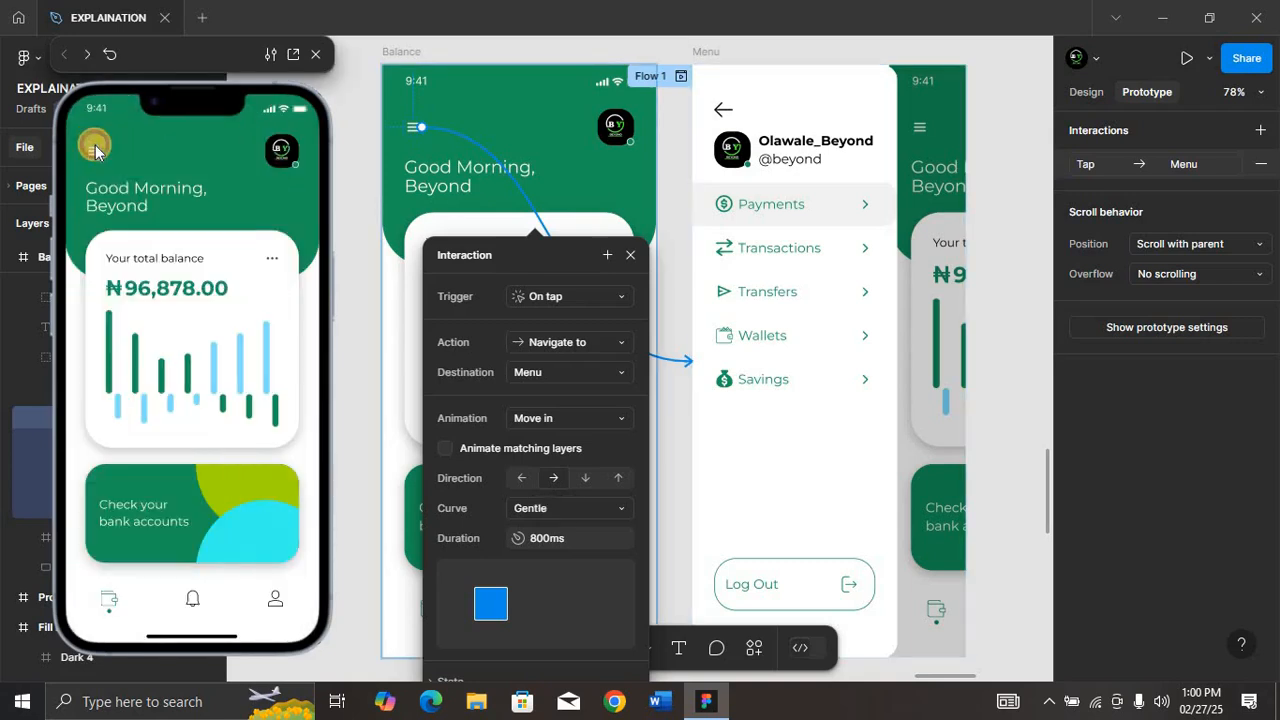
{"action": "left_click", "coordinate": [95, 148]}
{"action": "left_click", "coordinate": [94, 141]}
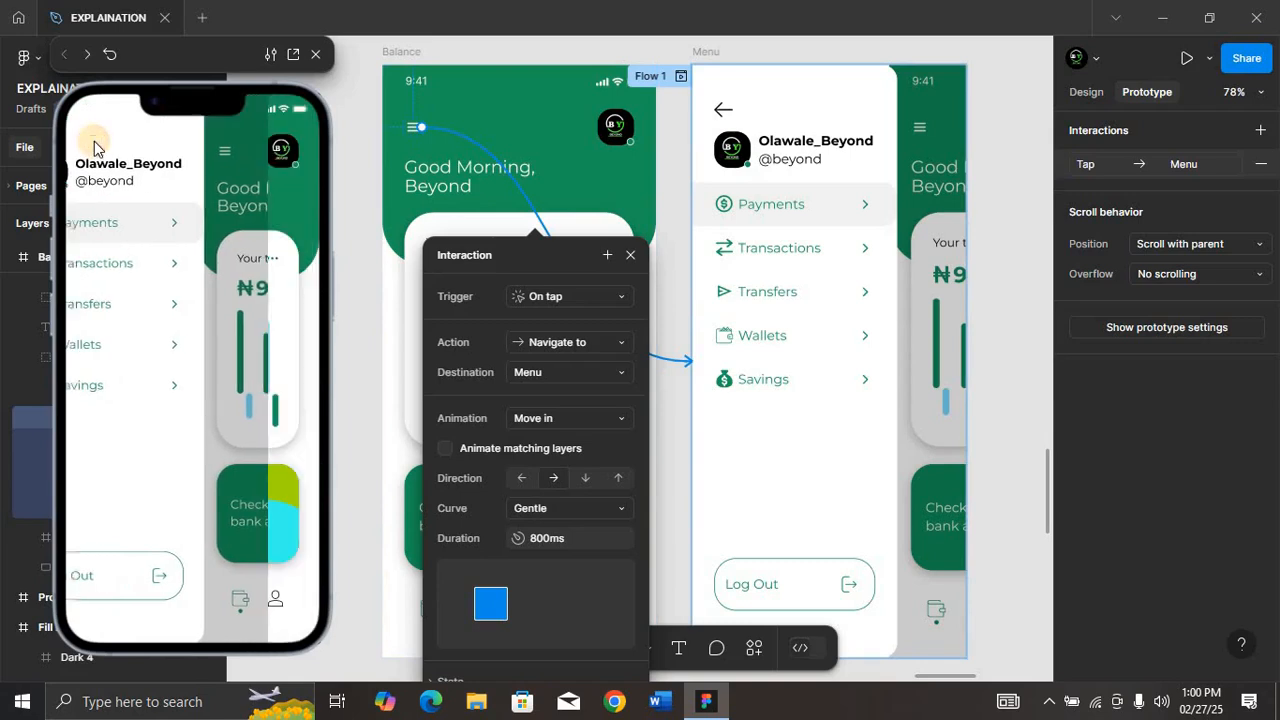
{"action": "left_click", "coordinate": [587, 510]}
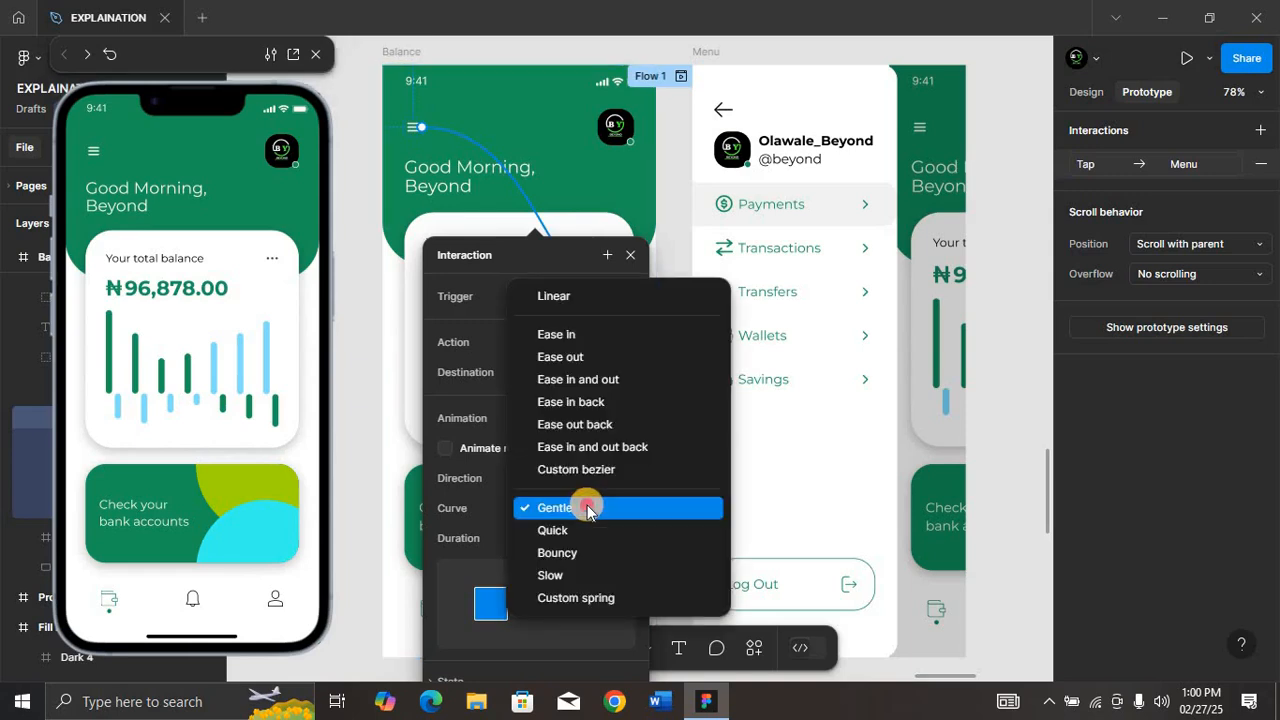
{"action": "left_click", "coordinate": [588, 506]}
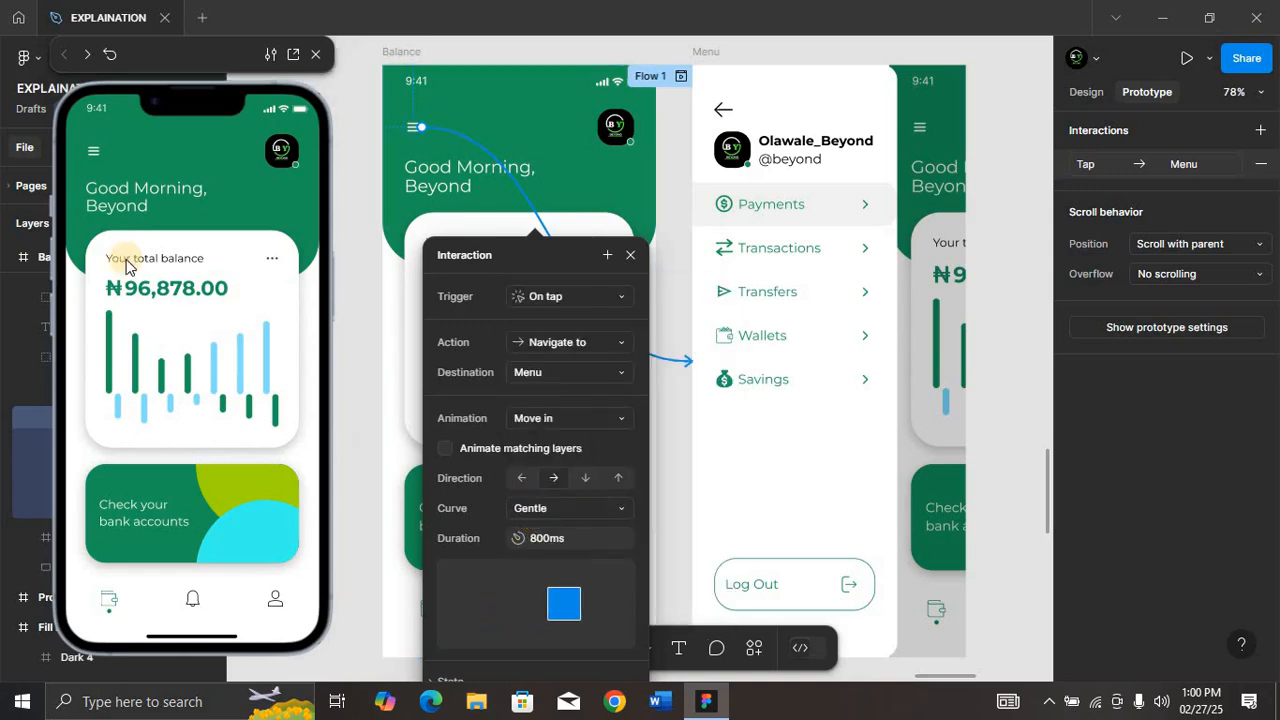
{"action": "left_click", "coordinate": [93, 155]}
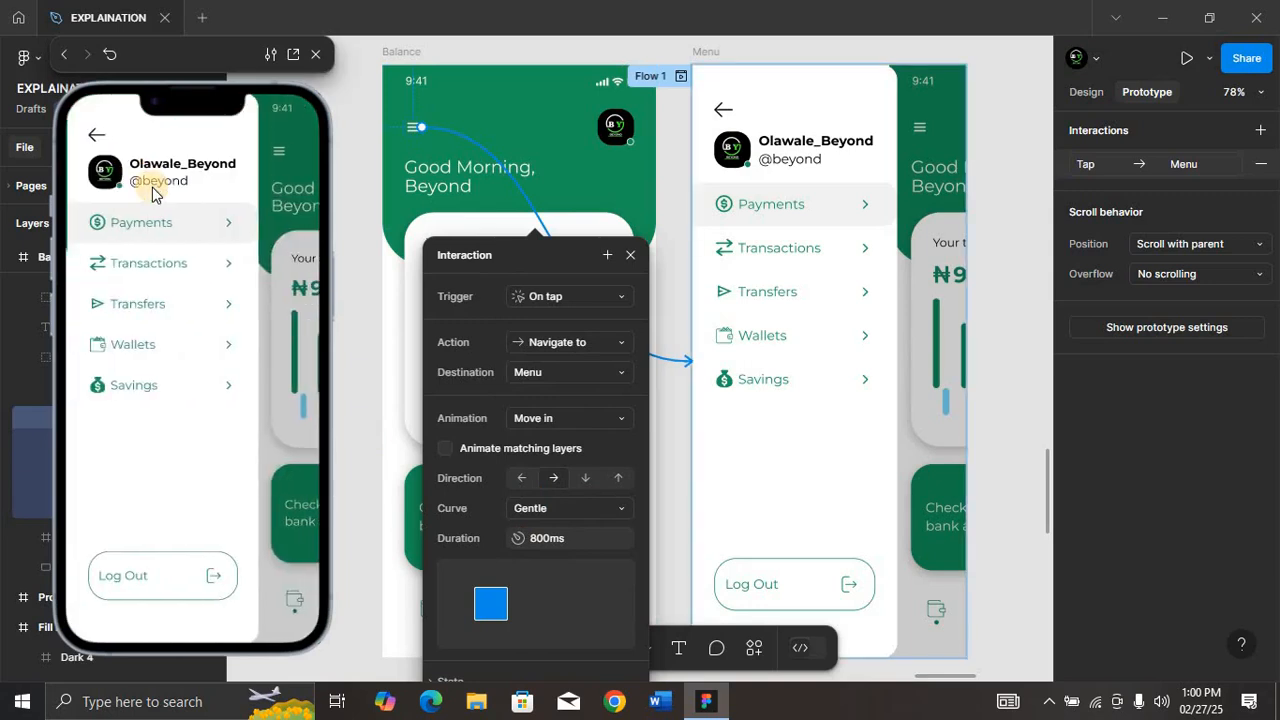
Step: Set the hamburger icon's animation duration to 2000 ms and test the slower transition in the preview
{"action": "left_click", "coordinate": [540, 540]}
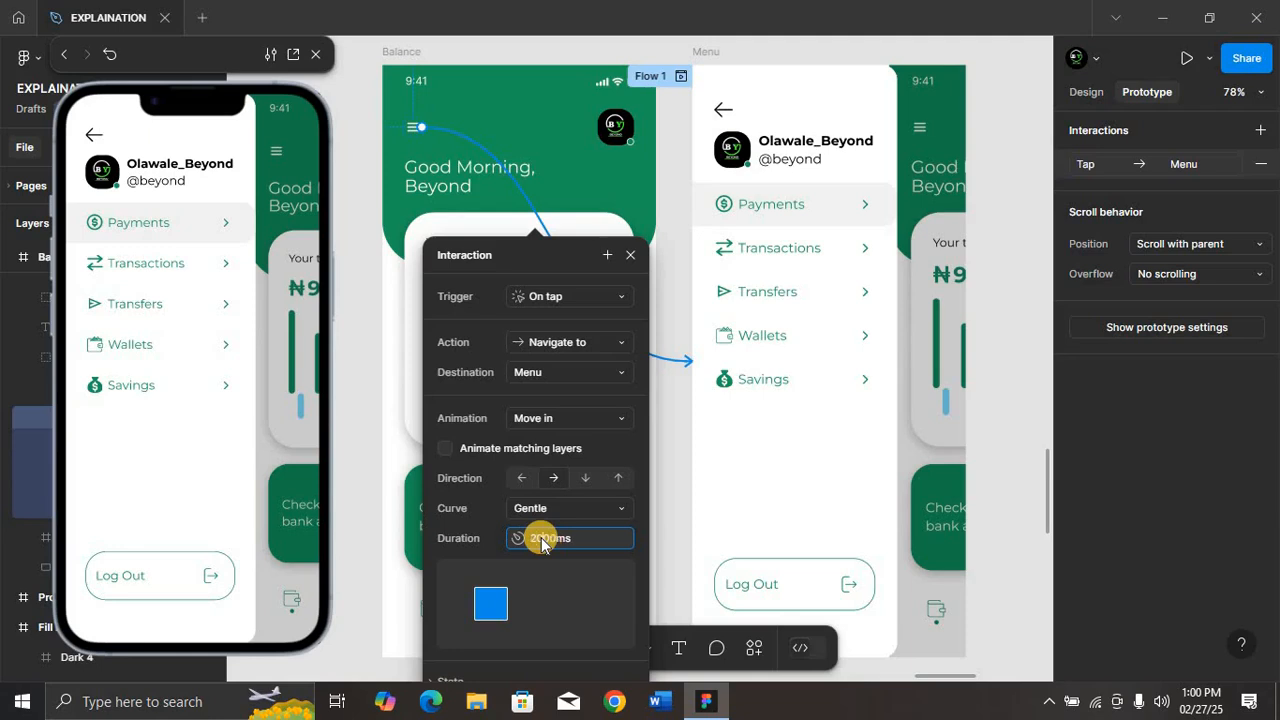
{"action": "key", "text": "Return"}
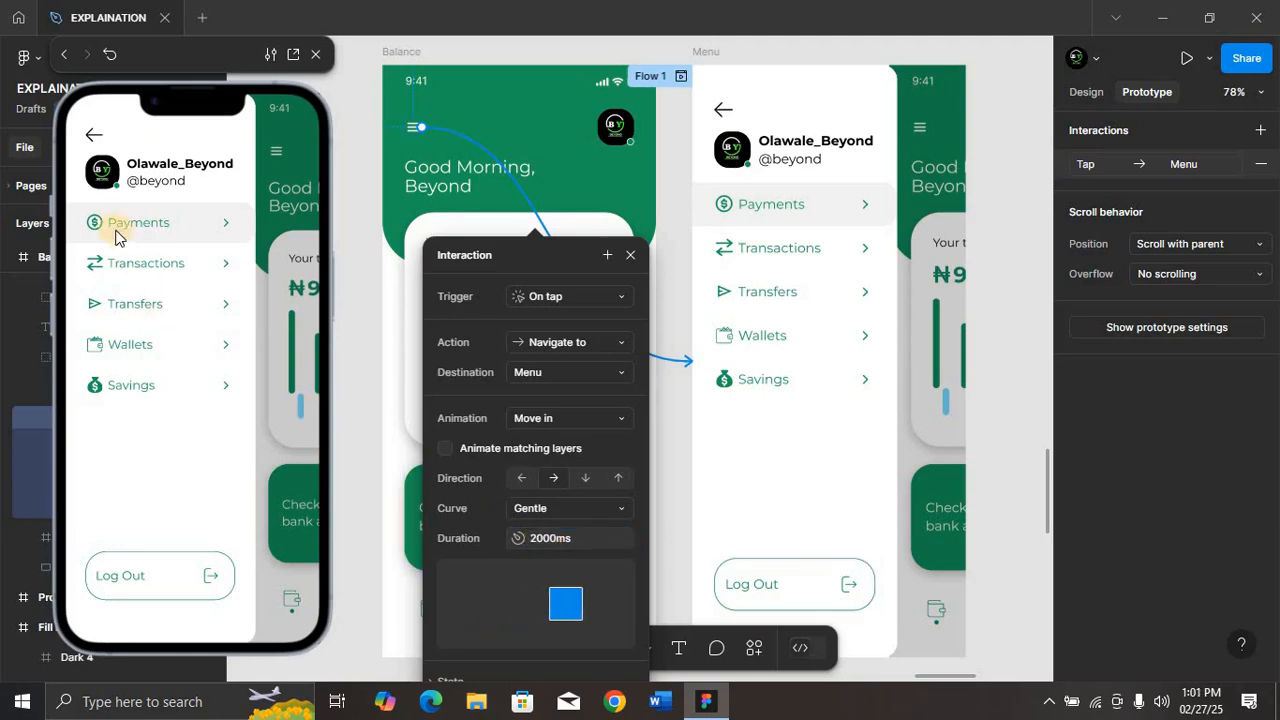
{"action": "left_click", "coordinate": [91, 140]}
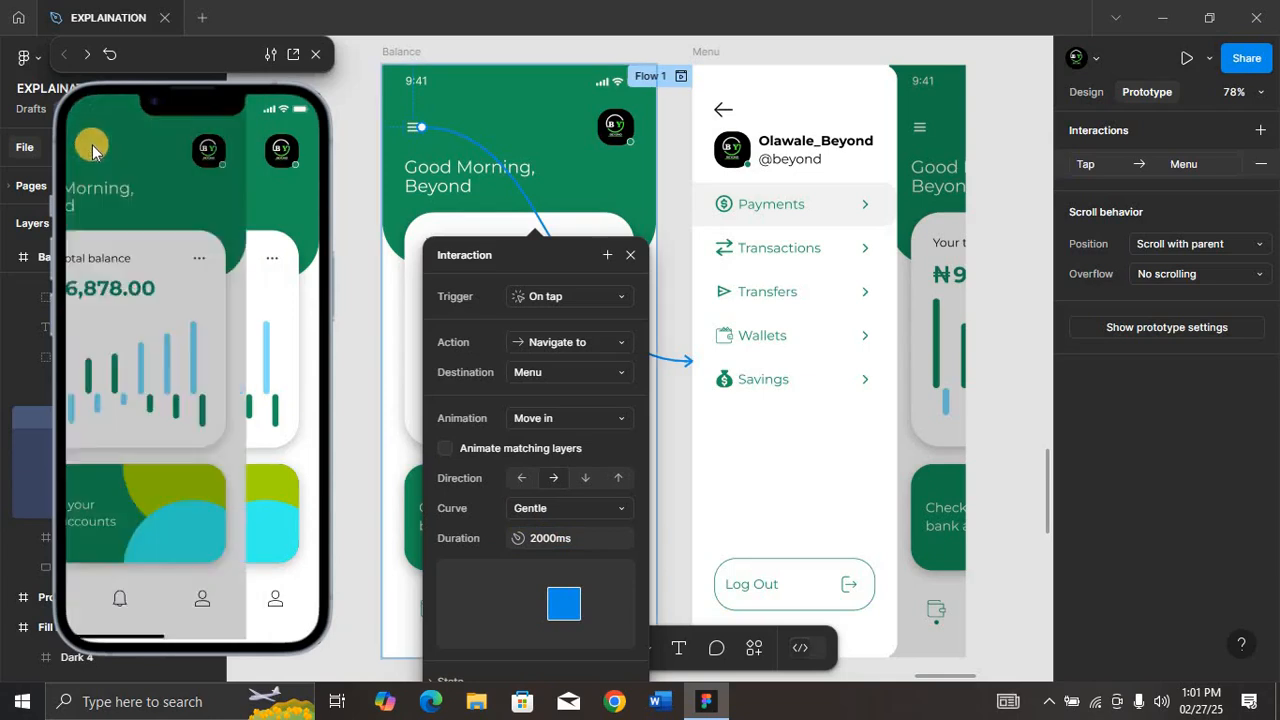
{"action": "left_click", "coordinate": [93, 150]}
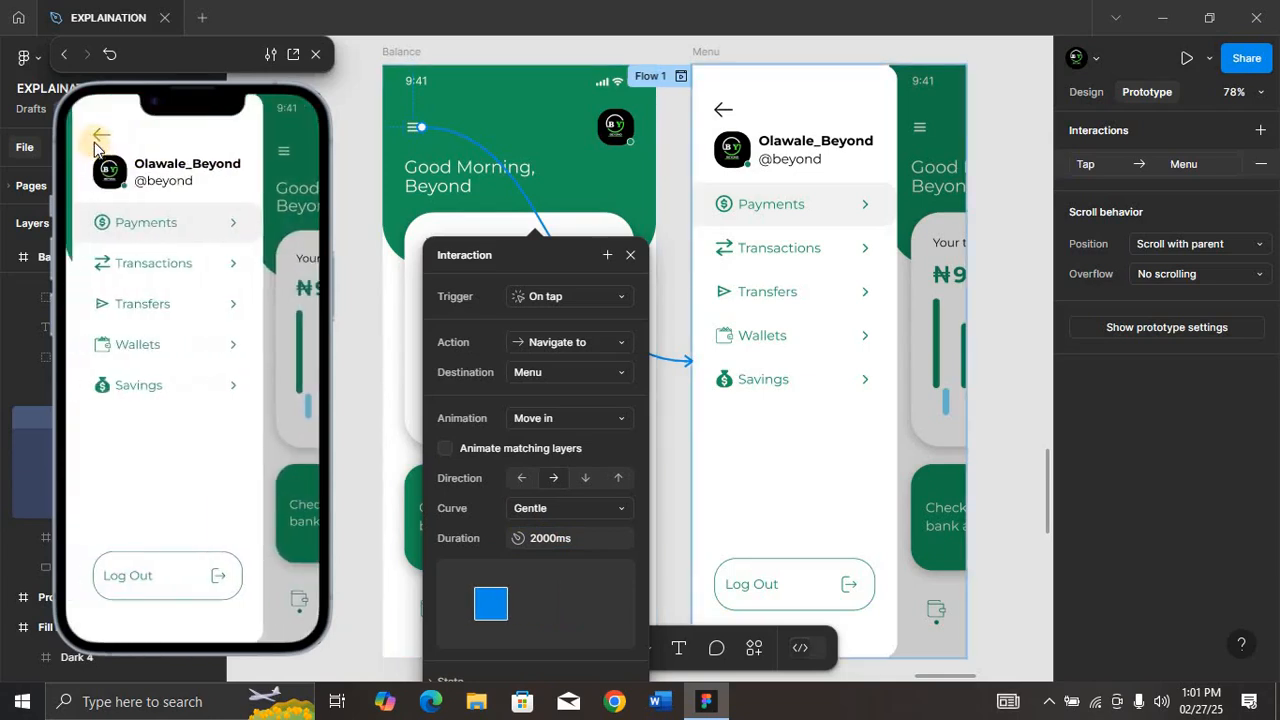
{"action": "left_click", "coordinate": [95, 141]}
{"action": "left_click", "coordinate": [96, 144]}
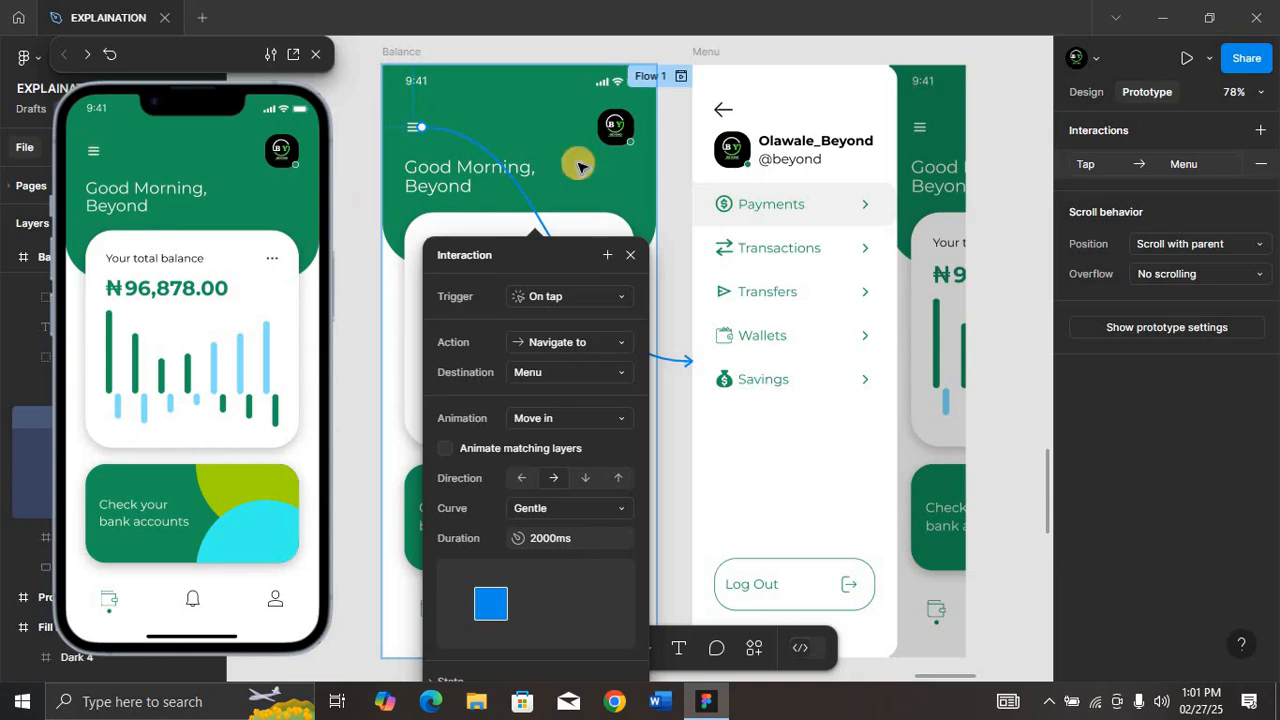
Step: Set the duration of the Menu back arrow's Move out animation to Balance to 2000 ms
{"action": "left_click", "coordinate": [722, 108]}
{"action": "left_click_drag", "start_coordinate": [722, 108], "coordinate": [688, 228]}
{"action": "left_click", "coordinate": [703, 557]}
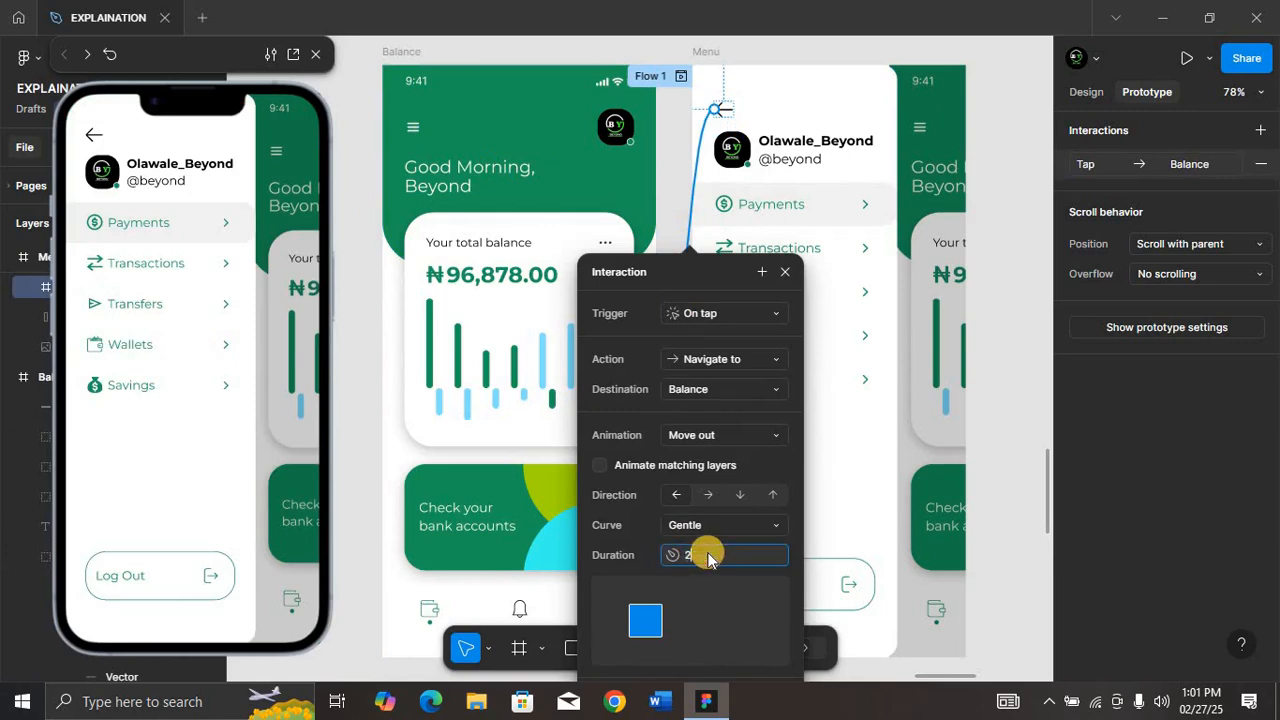
{"action": "key", "text": "Return"}
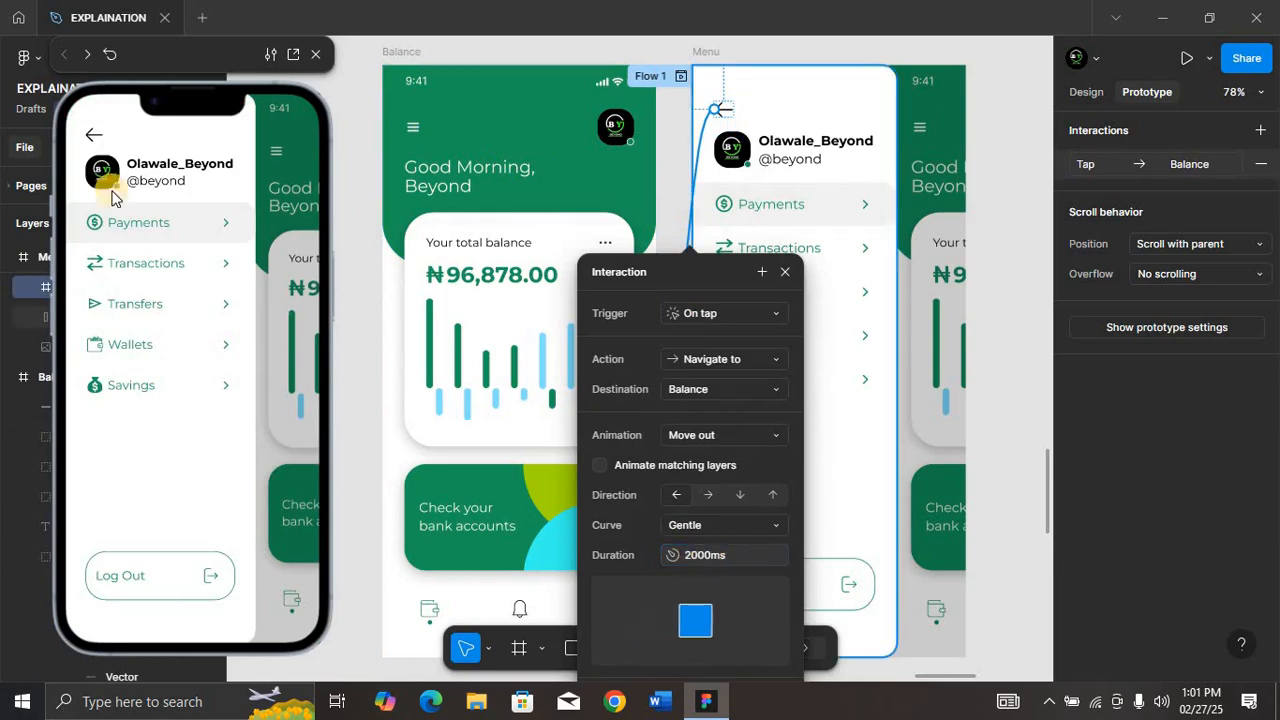
Step: Test the 2000 ms transitions between Menu and Balance in the preview, closing and reopening the menu
{"action": "left_click", "coordinate": [95, 136]}
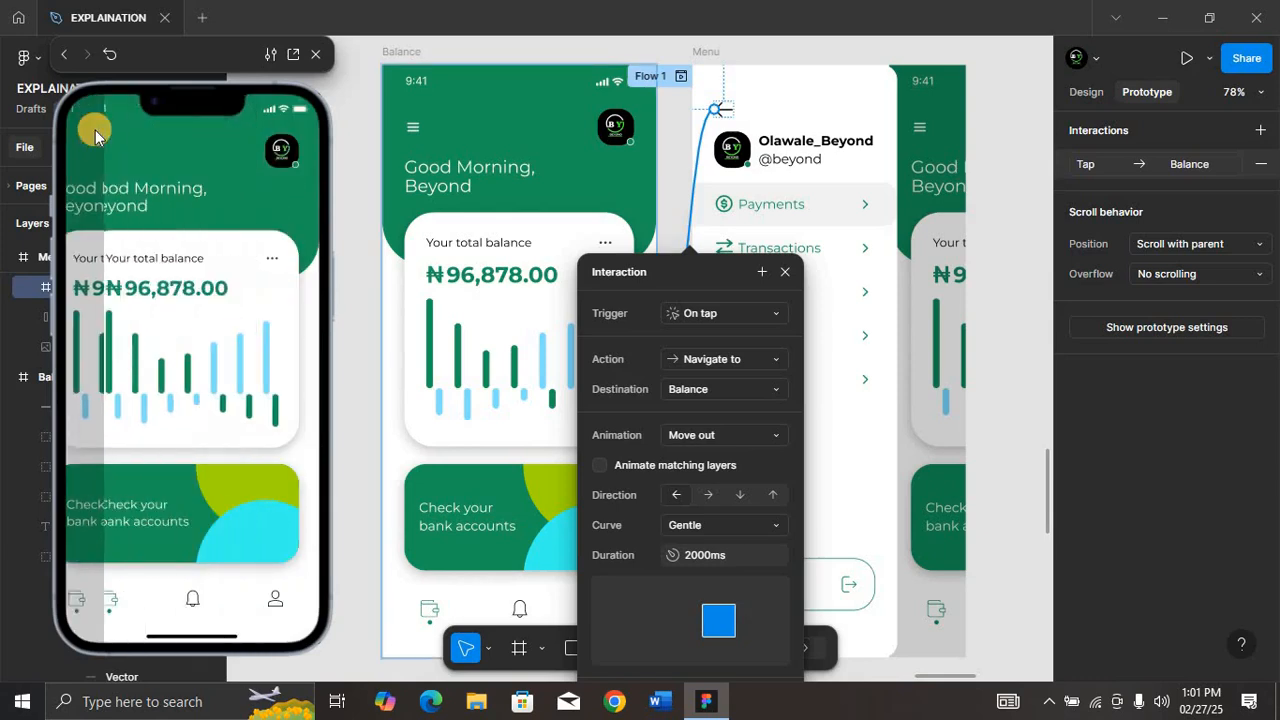
{"action": "left_click", "coordinate": [97, 148]}
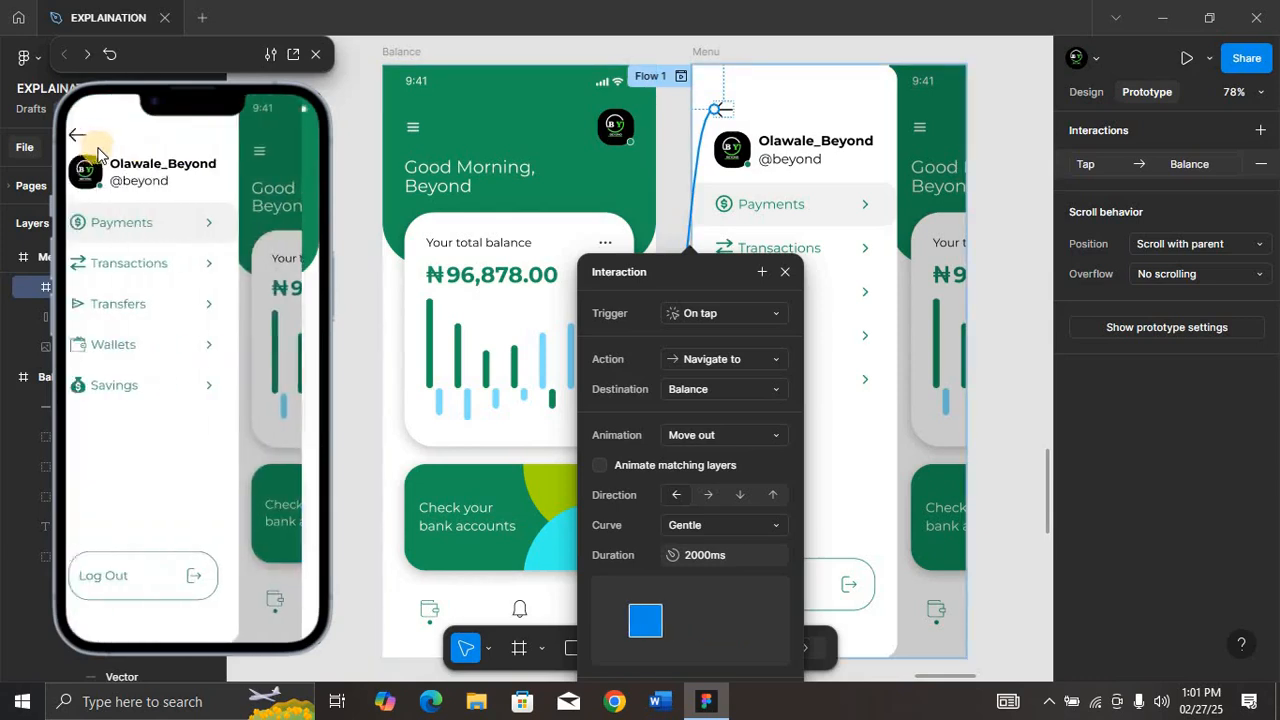
{"action": "left_click", "coordinate": [96, 140]}
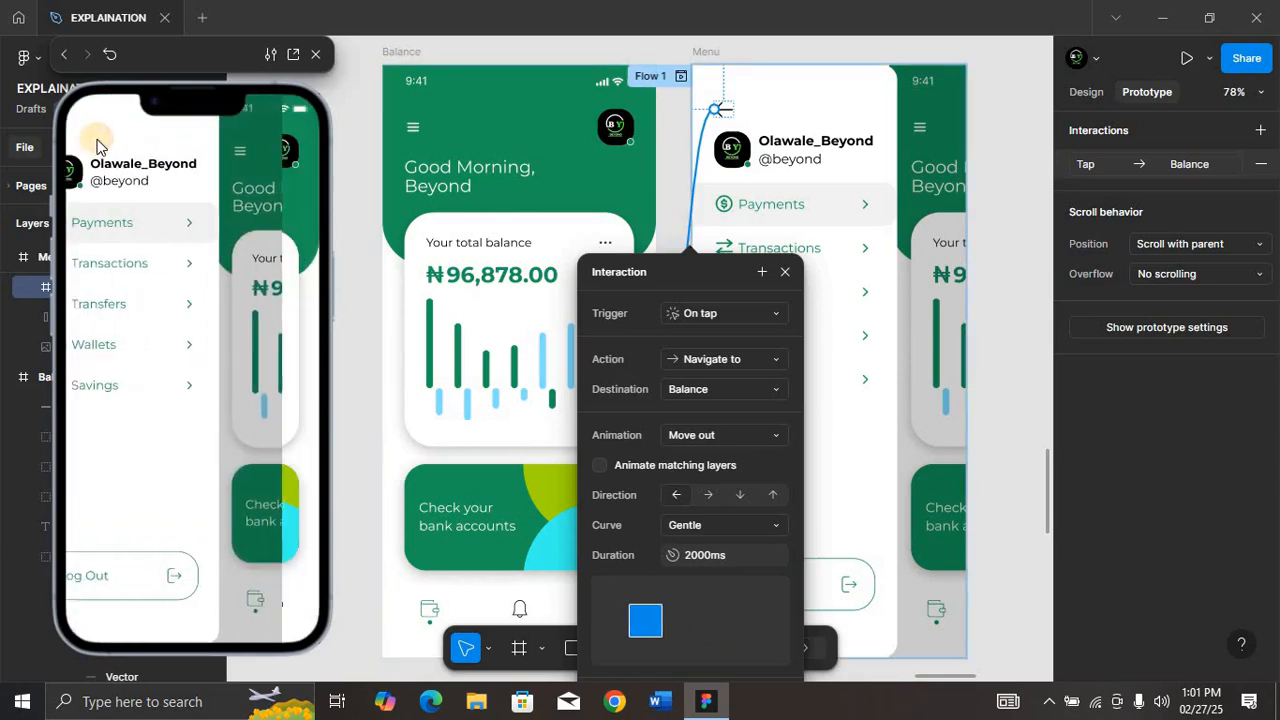
{"action": "left_click", "coordinate": [97, 148]}
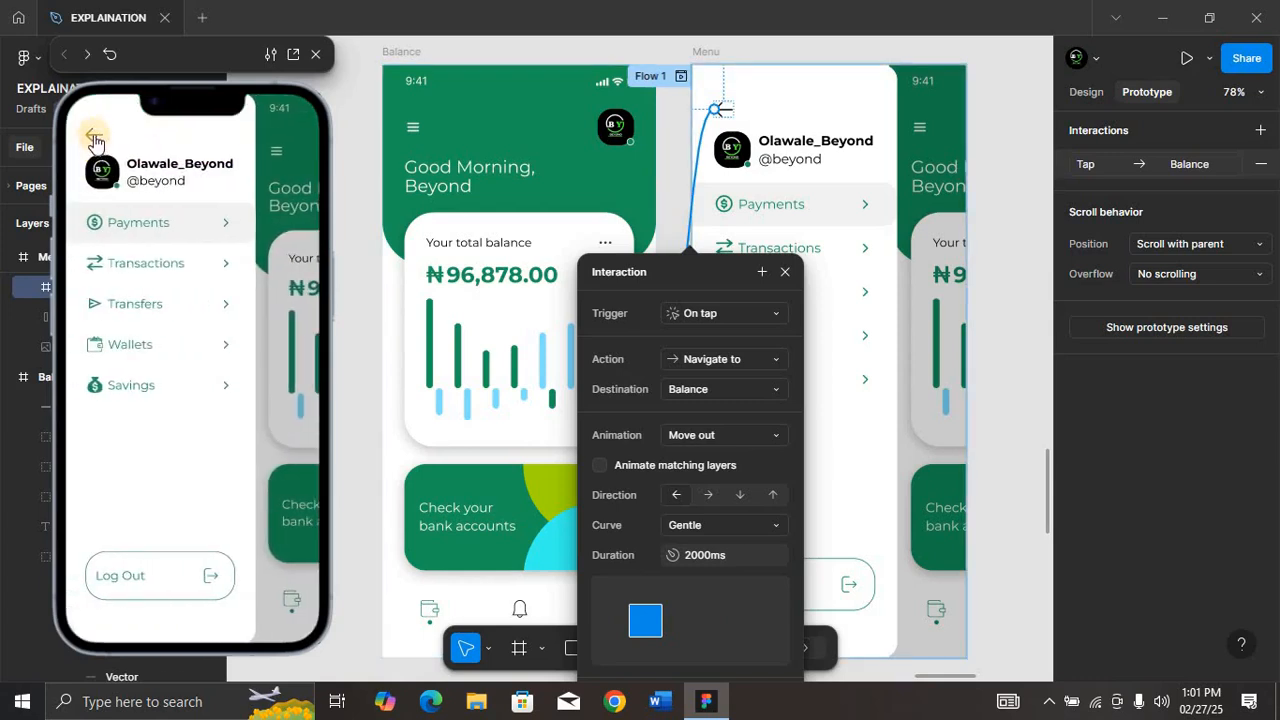
{"action": "left_click", "coordinate": [92, 137]}
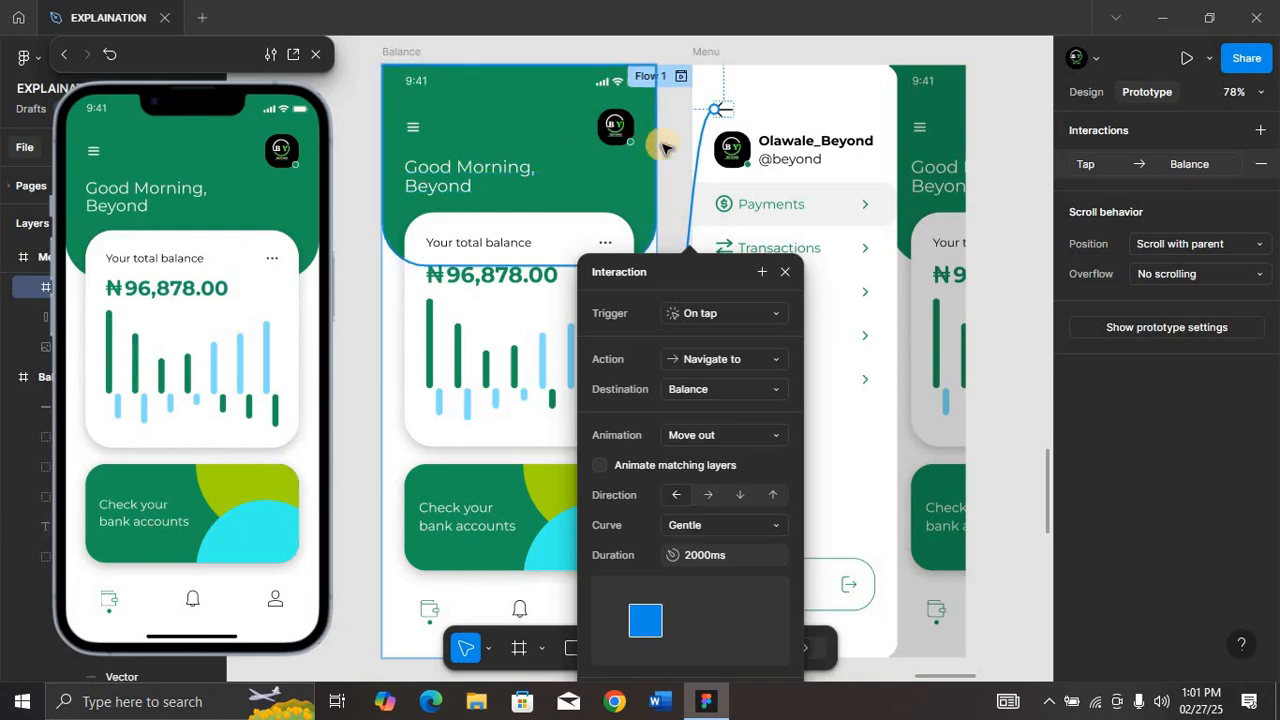
Step: Close the prototype preview and bring the row of screens from Card to Profile into focus
{"action": "left_click", "coordinate": [960, 122]}
{"action": "left_click", "coordinate": [1007, 120]}
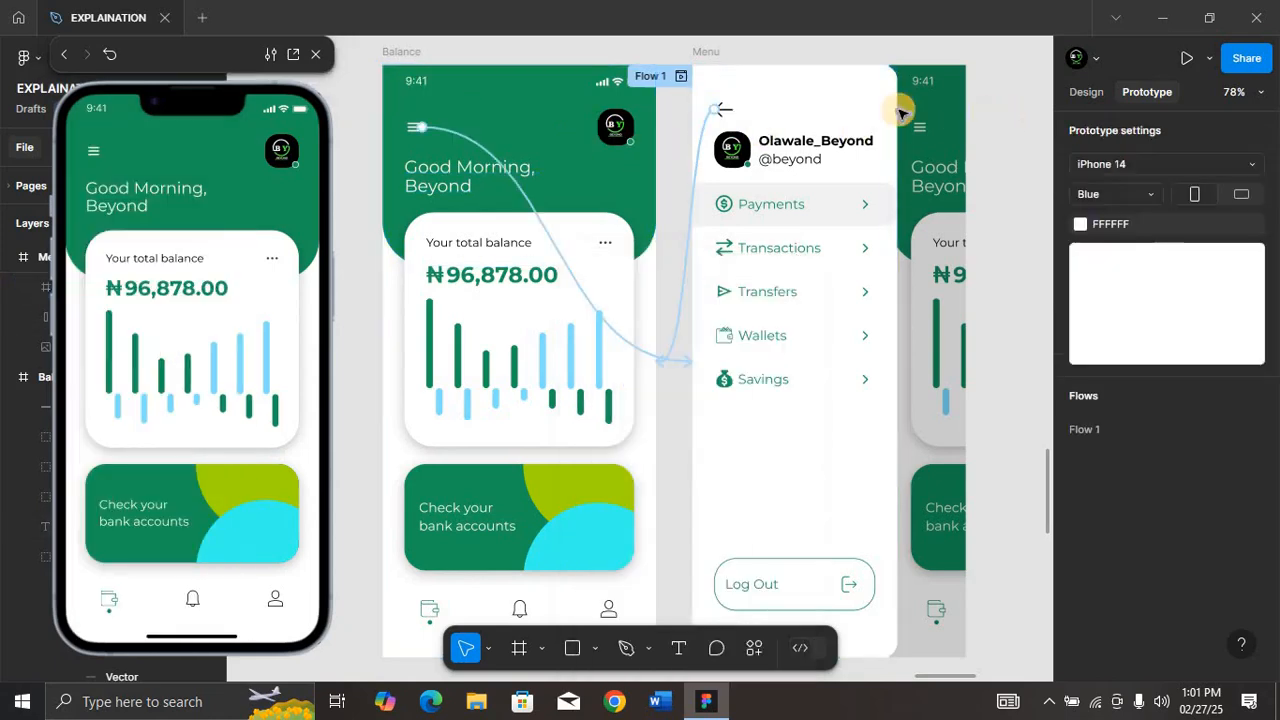
{"action": "key", "text": "shift+1"}
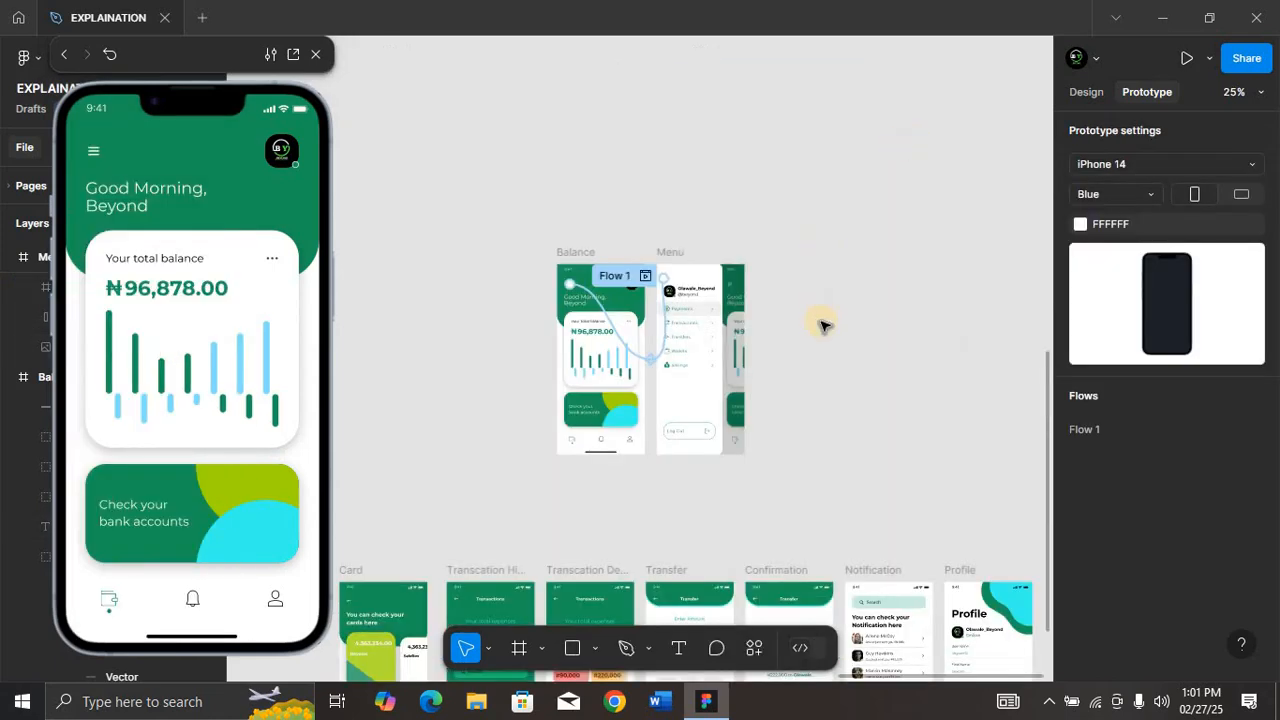
{"action": "scroll", "coordinate": [820, 325], "scroll_direction": "down", "scroll_amount": 4}
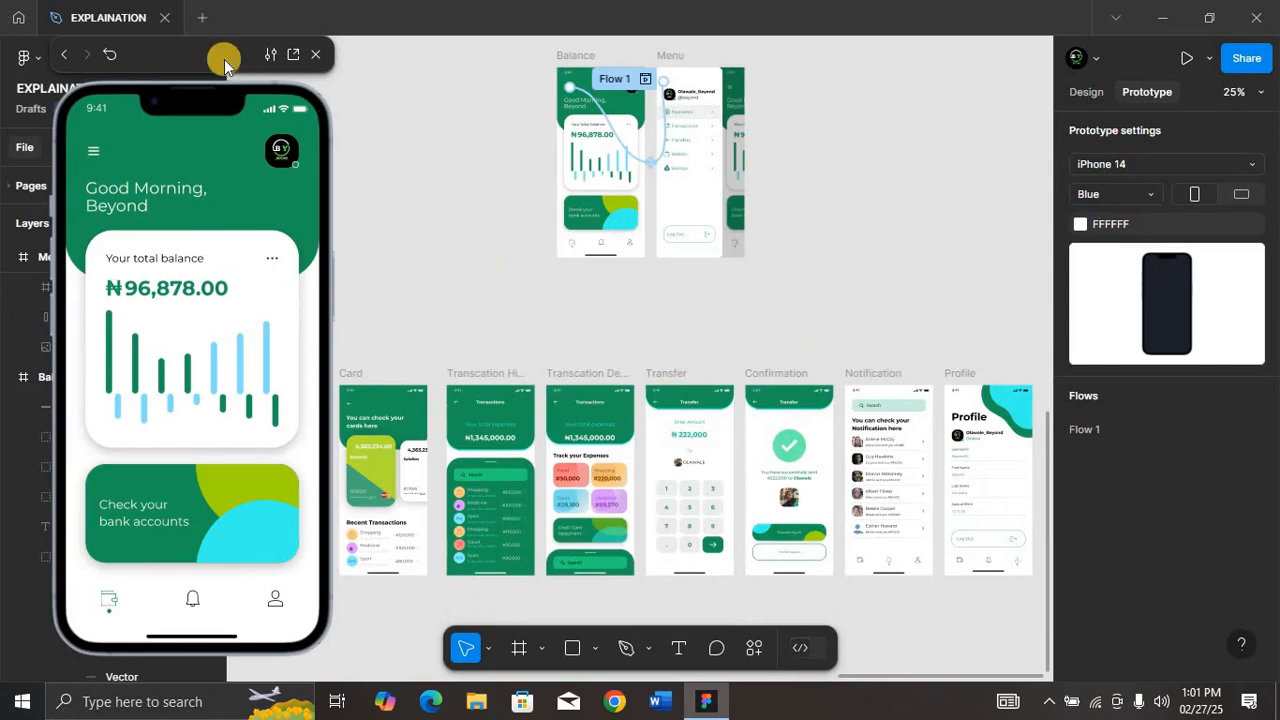
{"action": "left_click", "coordinate": [318, 55]}
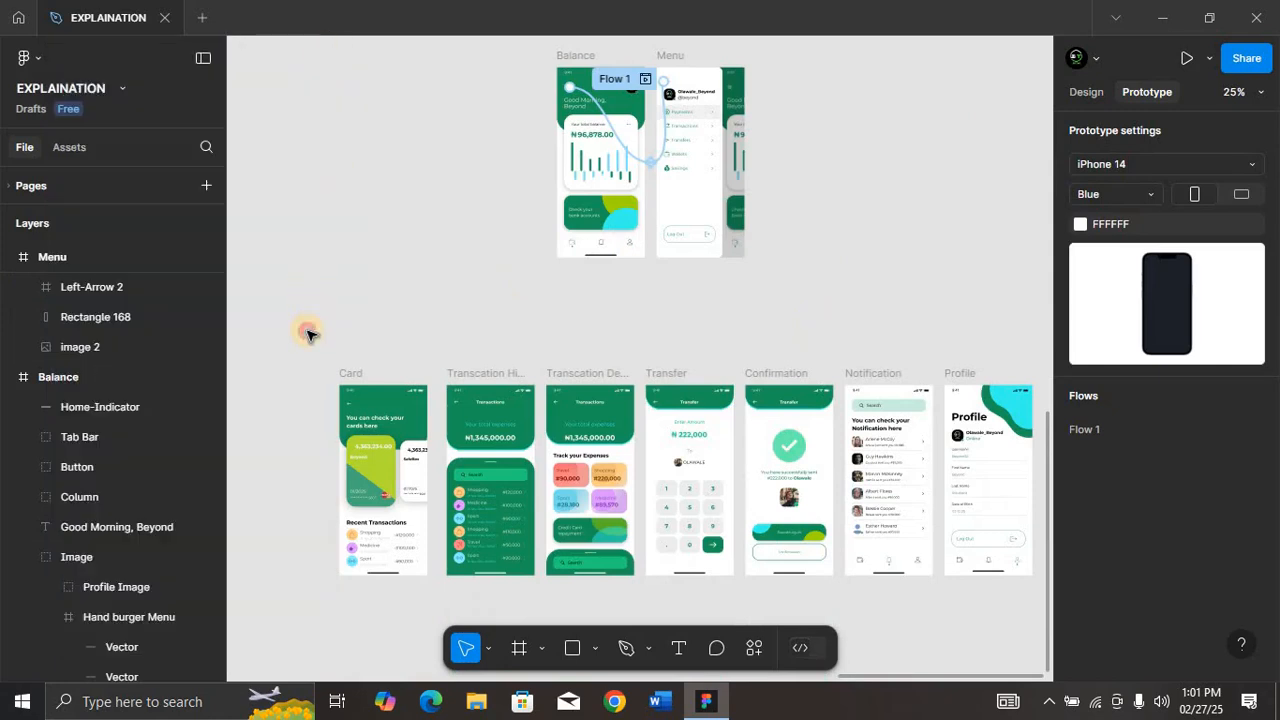
{"action": "left_click_drag", "start_coordinate": [922, 382], "coordinate": [905, 632]}
{"action": "key", "text": "shift+2"}
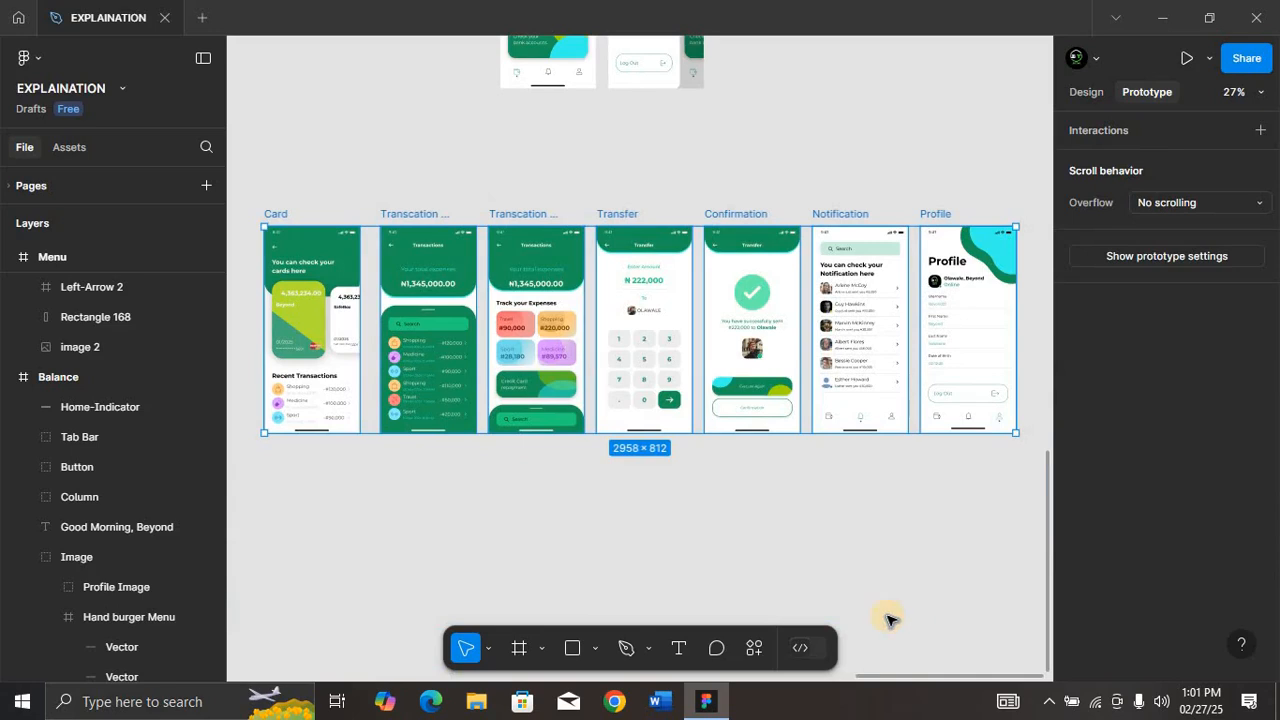
Step: Show the Menu screen in the inline prototype preview, reopen it with the Preview option, and close it again
{"action": "key", "text": "shift+space"}
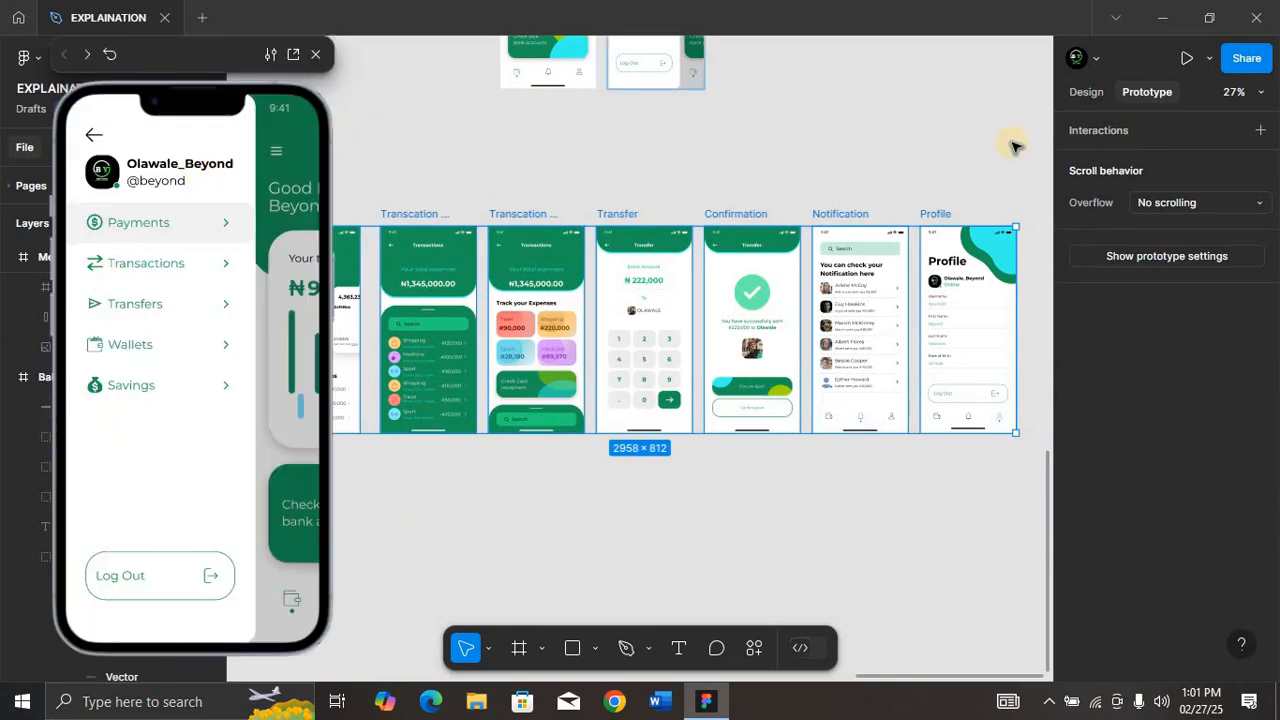
{"action": "left_click", "coordinate": [400, 91]}
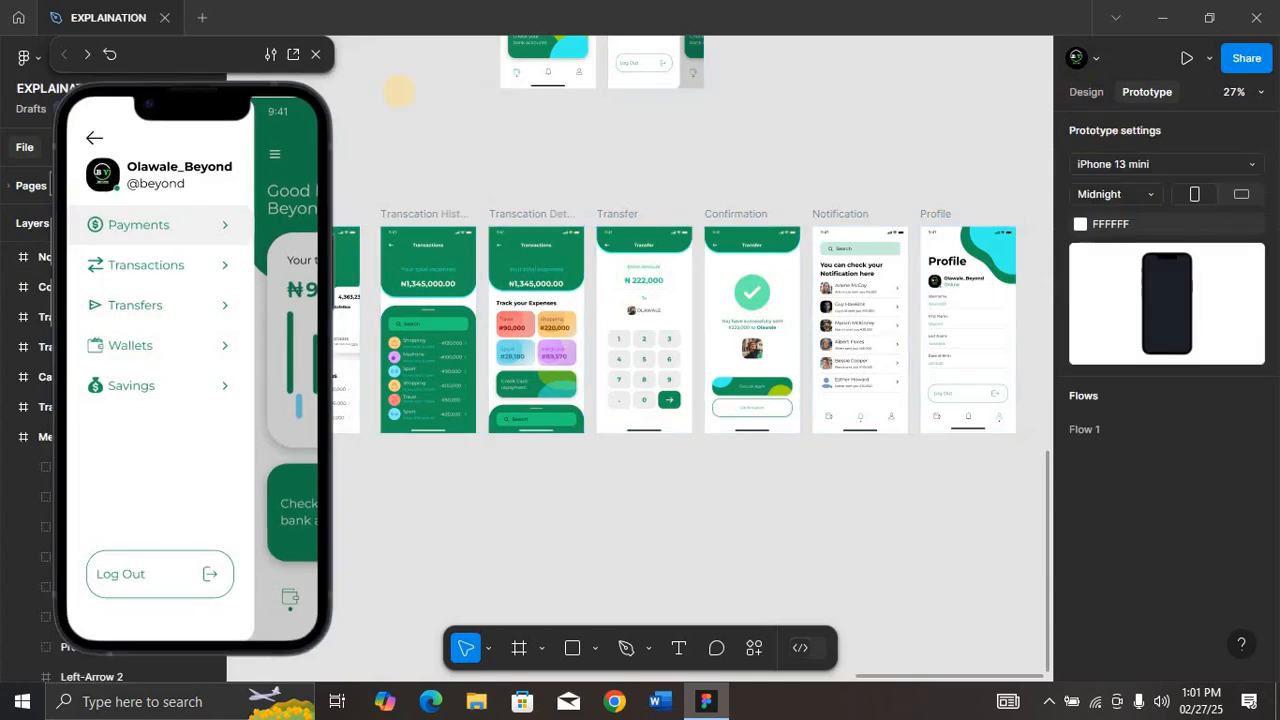
{"action": "left_click", "coordinate": [314, 56]}
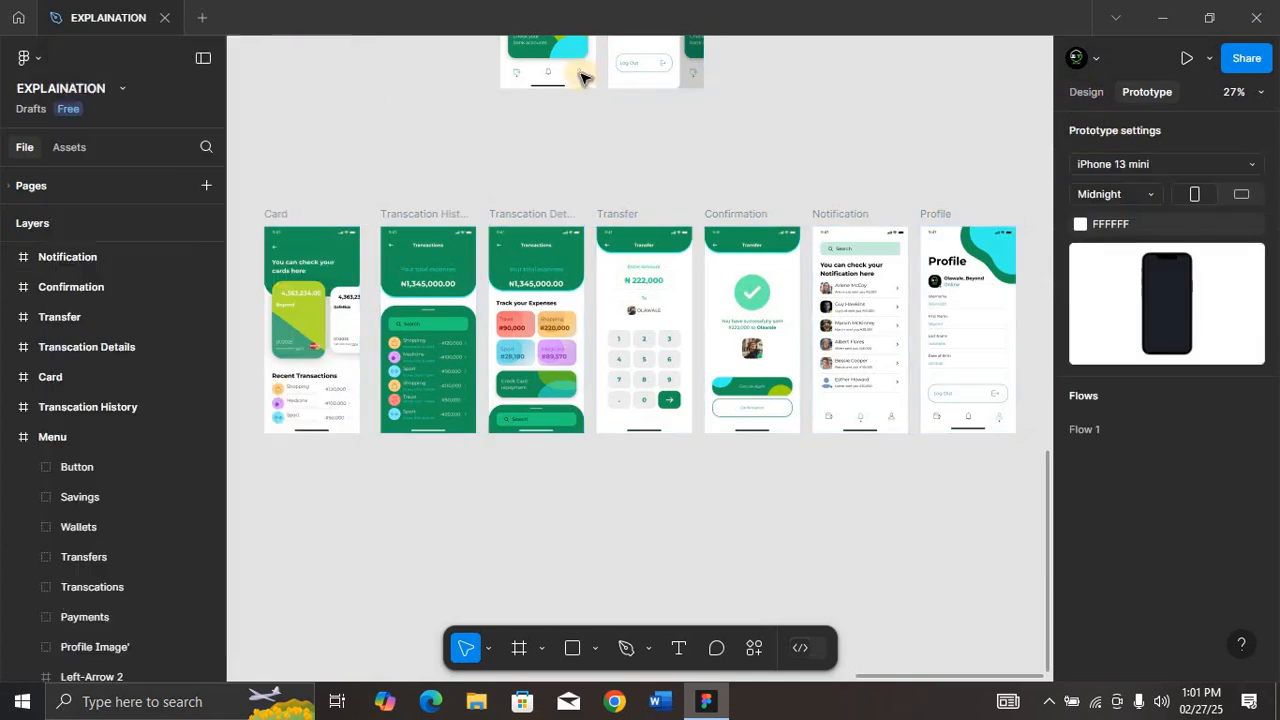
{"action": "left_click", "coordinate": [1209, 58]}
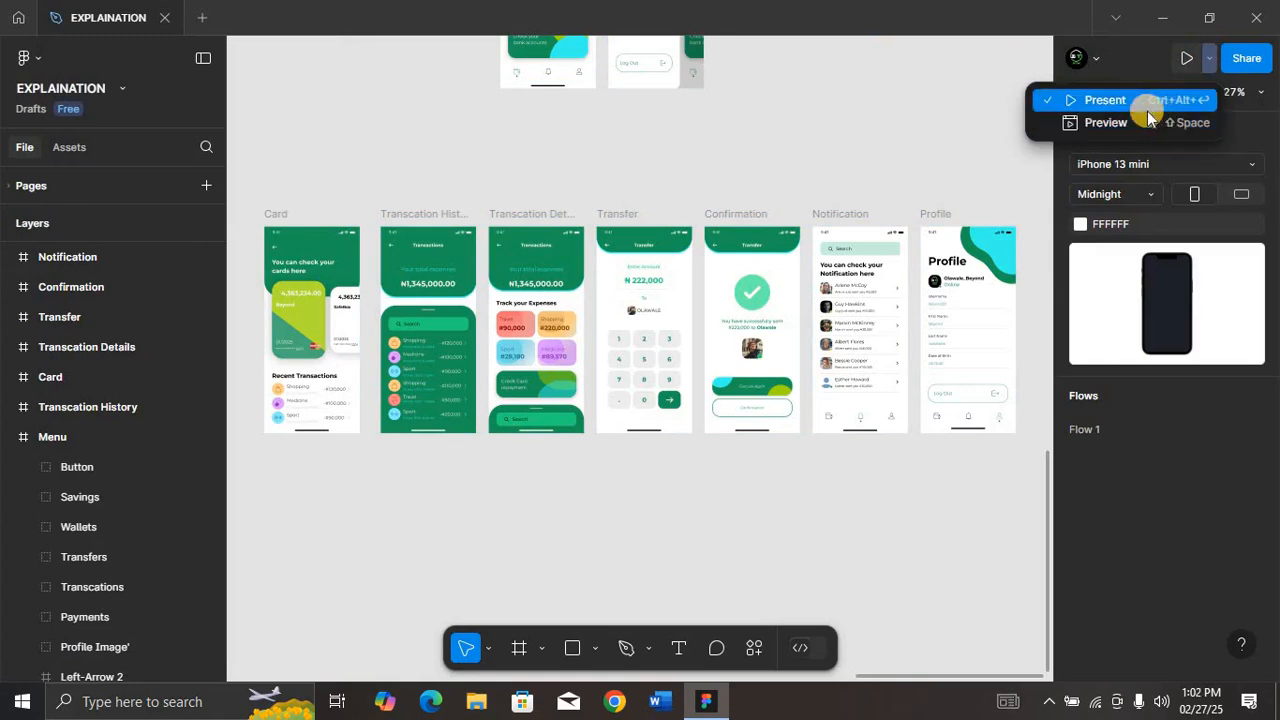
{"action": "left_click", "coordinate": [1143, 121]}
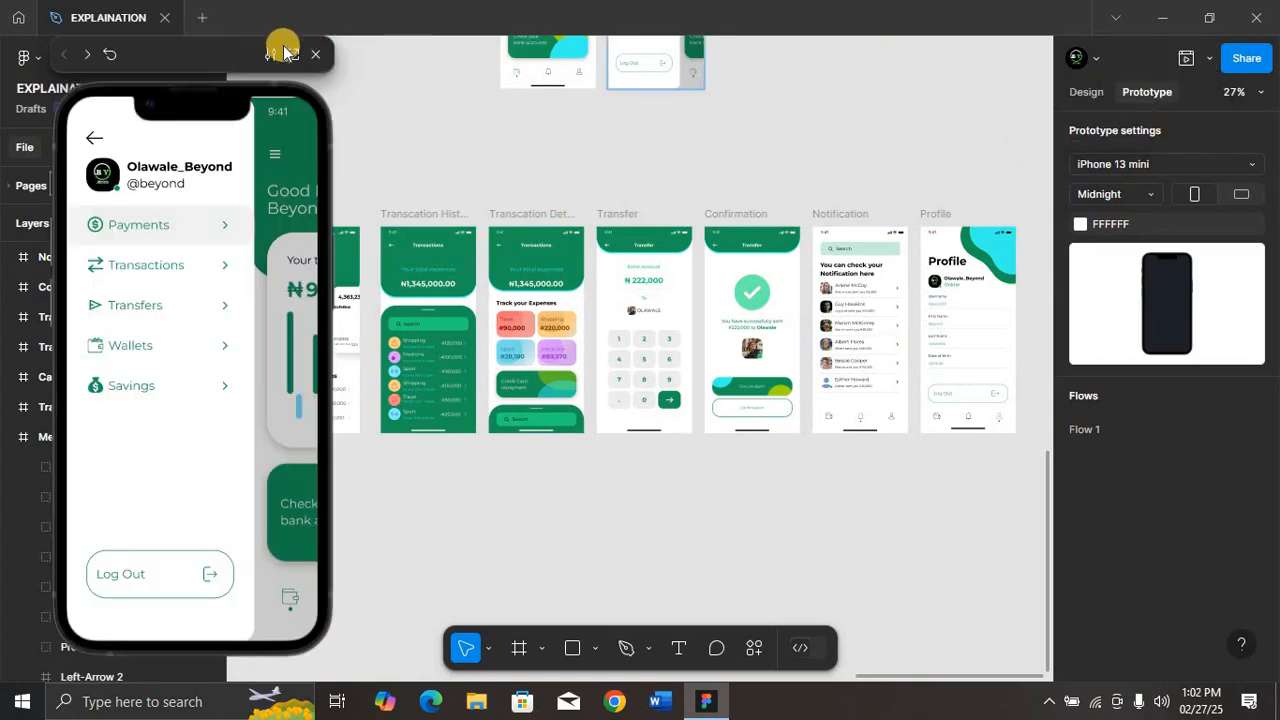
{"action": "left_click", "coordinate": [318, 54]}
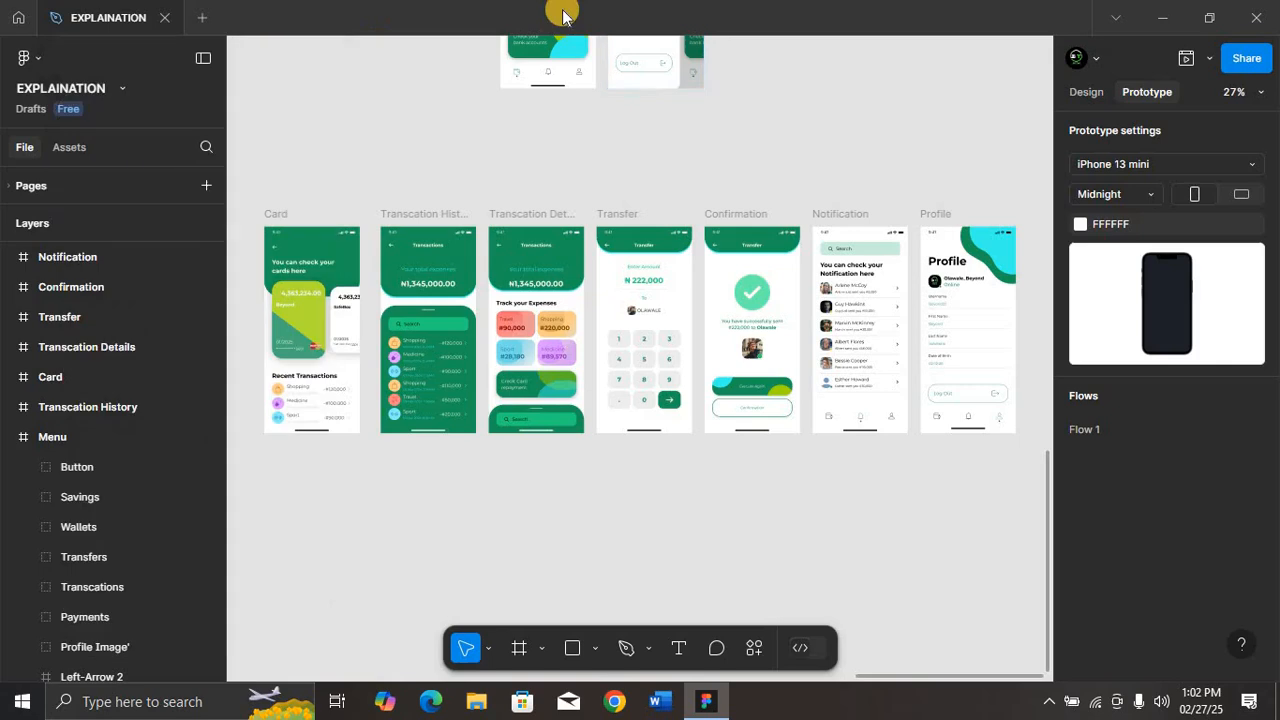
Step: Present the prototype in its own tab, start Flow 1 from the splash screen, and hide the flows list
{"action": "left_click", "coordinate": [1209, 58]}
{"action": "left_click", "coordinate": [1134, 95]}
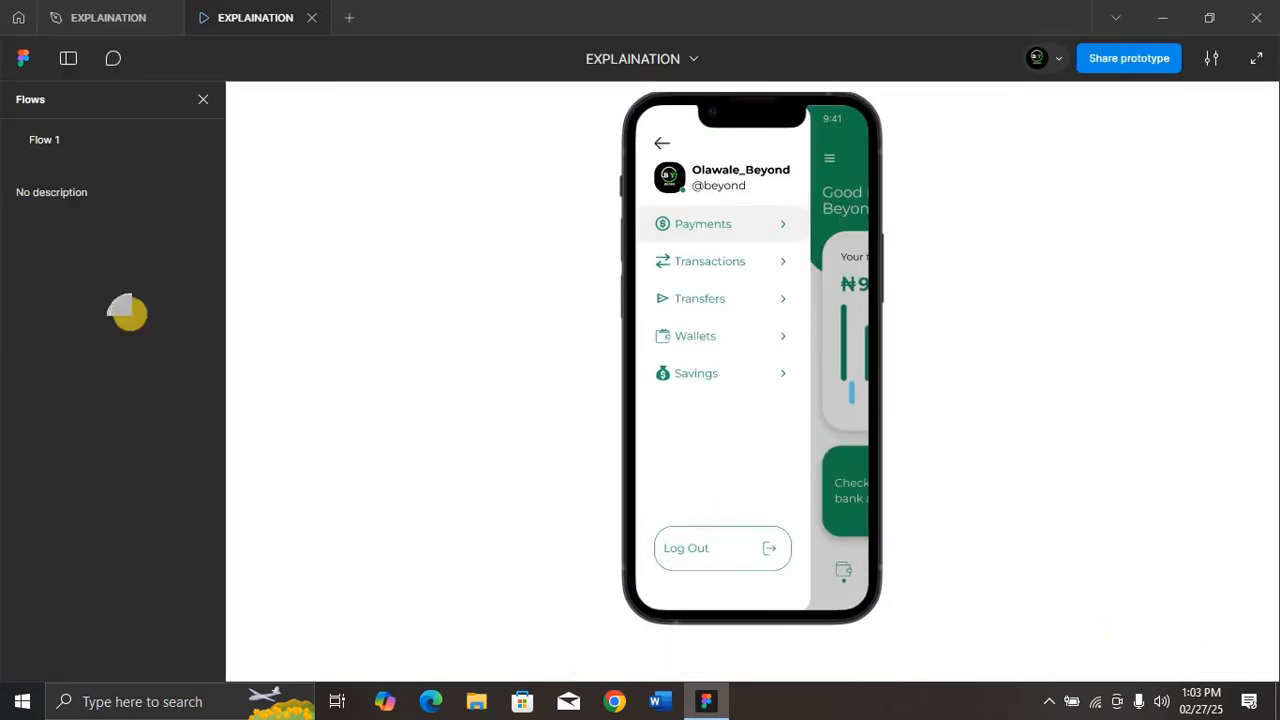
{"action": "left_click", "coordinate": [35, 141]}
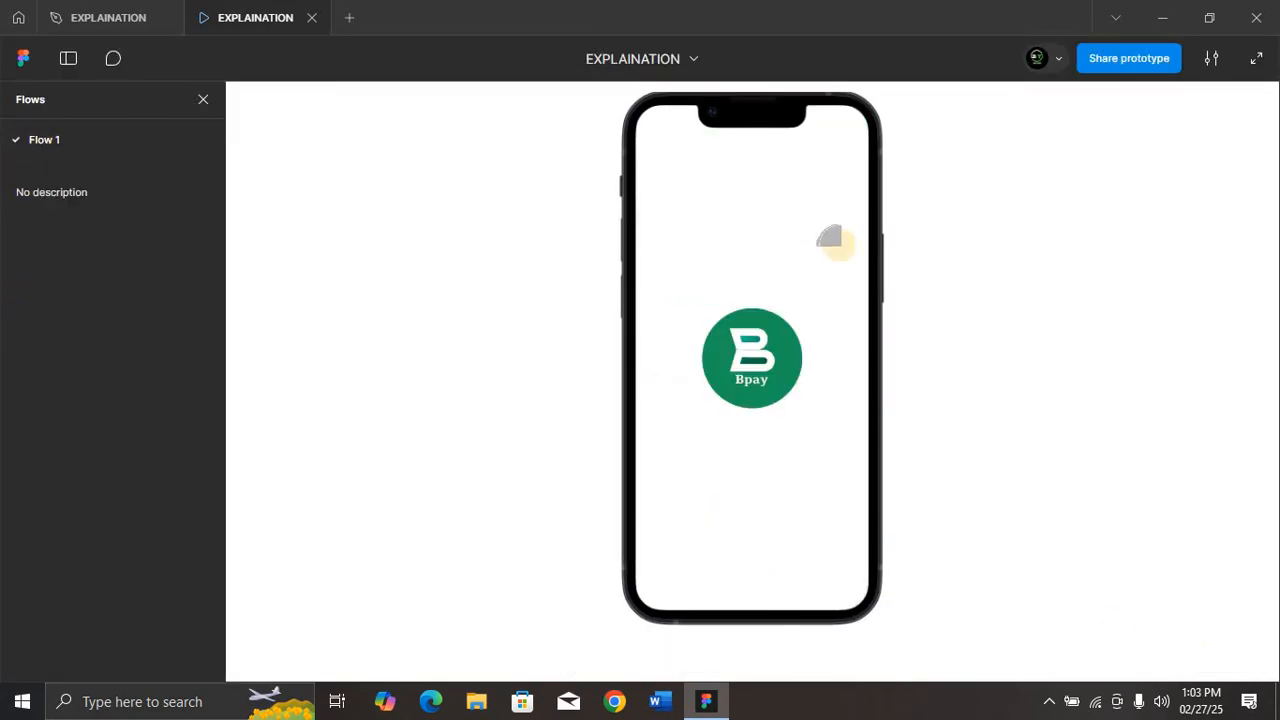
{"action": "left_click", "coordinate": [198, 98]}
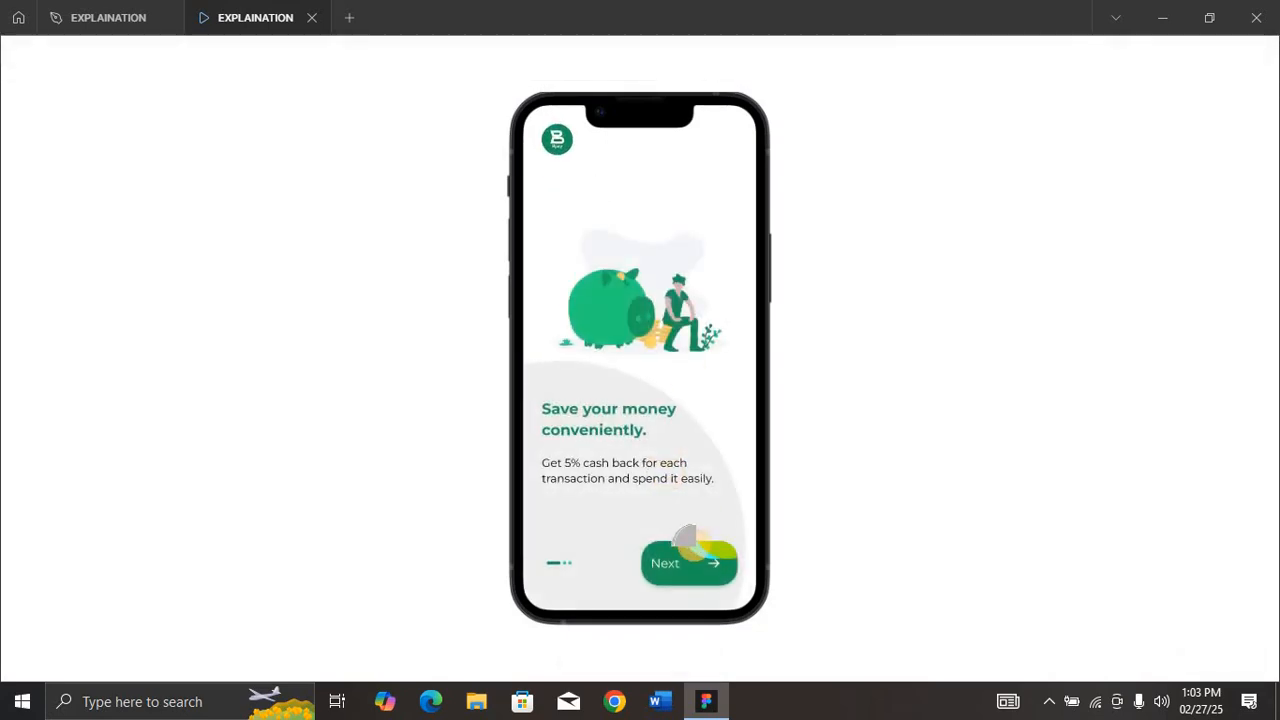
Step: Play through the three onboarding screens in the presentation and choose Sign in on the welcome page
{"action": "left_click", "coordinate": [688, 545]}
{"action": "left_click", "coordinate": [700, 558]}
{"action": "left_click", "coordinate": [690, 560]}
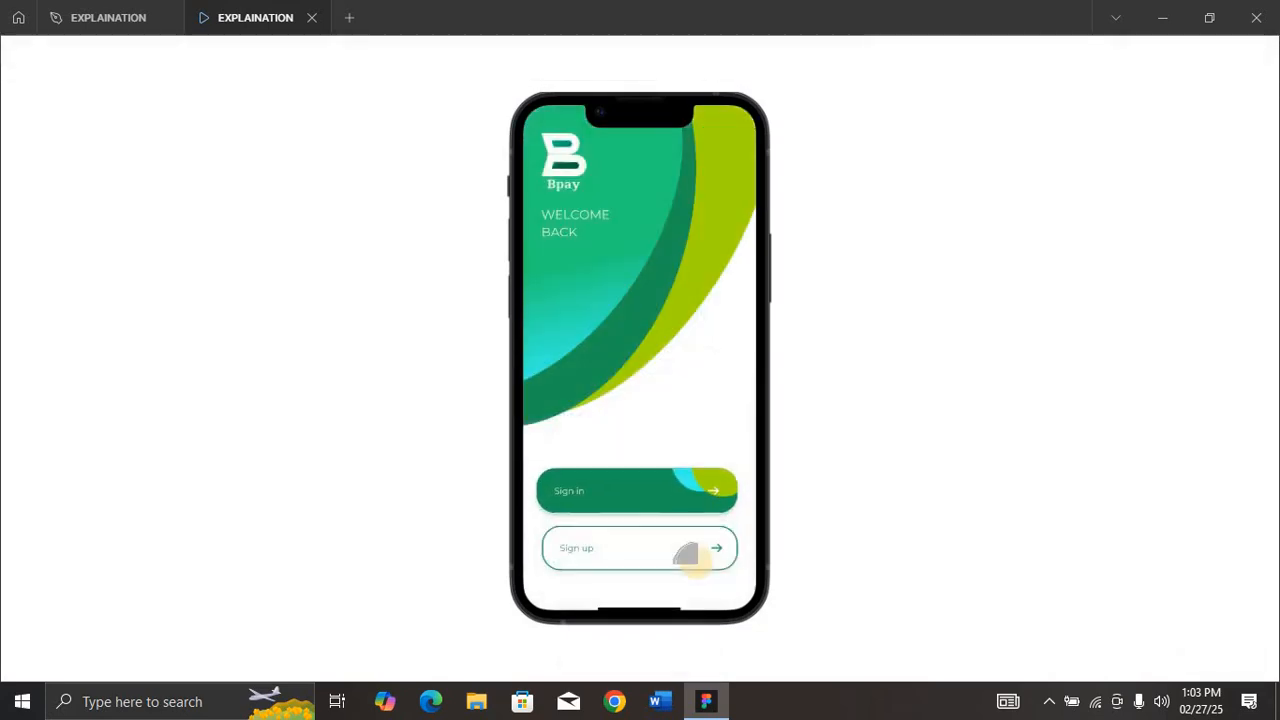
{"action": "left_click", "coordinate": [686, 491]}
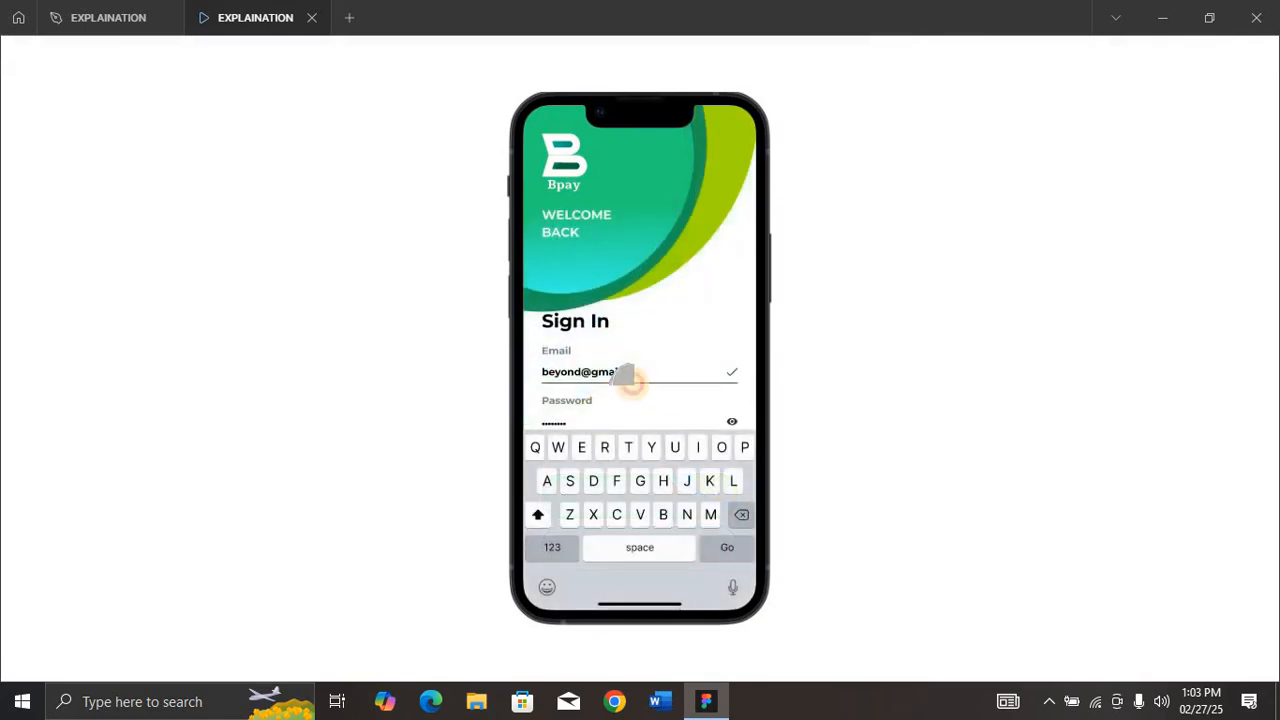
Step: Walk through the presented Sign In email and keyboard screens, including the incomplete-email correction, to the completed Sign In screen
{"action": "left_click", "coordinate": [632, 384]}
{"action": "left_click", "coordinate": [728, 547]}
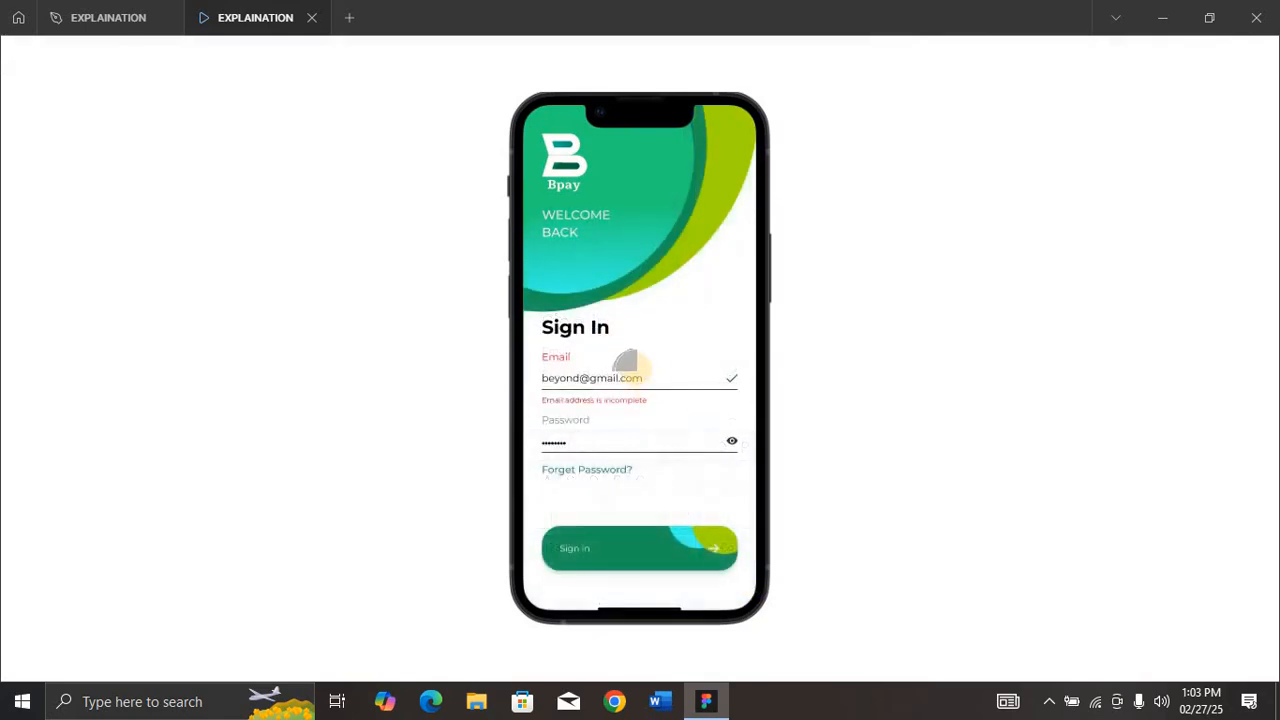
{"action": "left_click", "coordinate": [622, 378]}
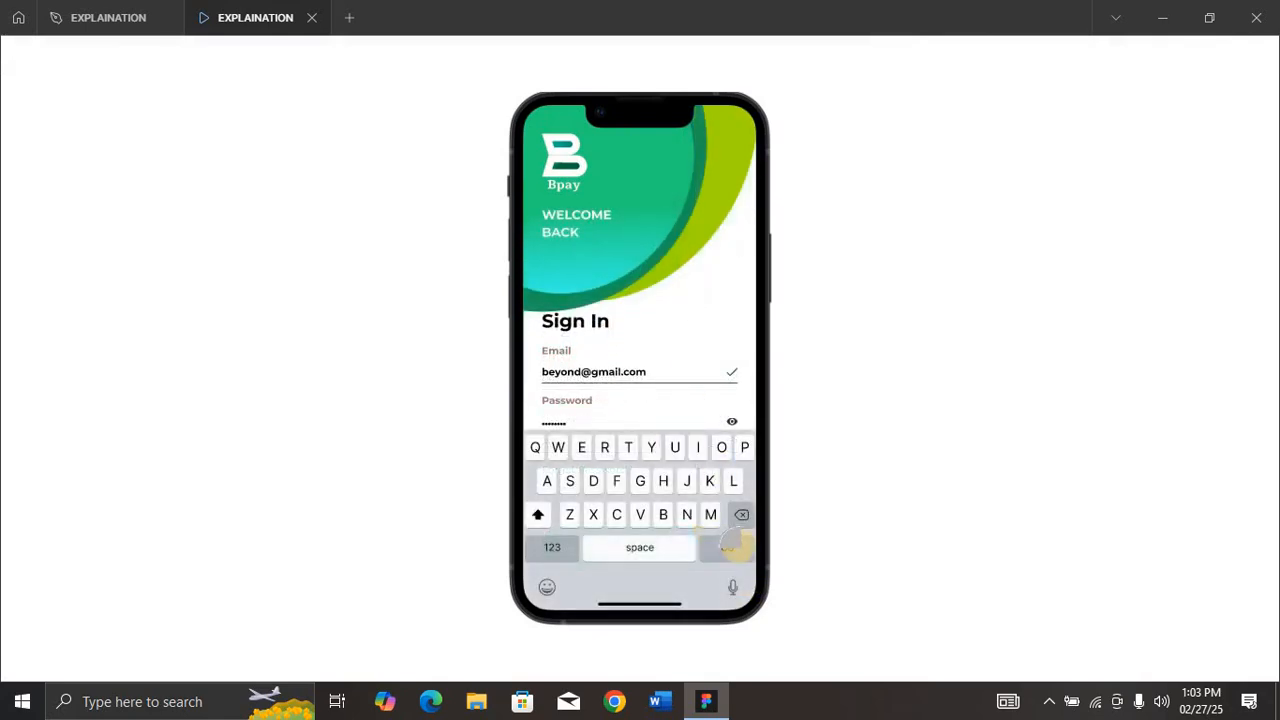
{"action": "left_click", "coordinate": [730, 545]}
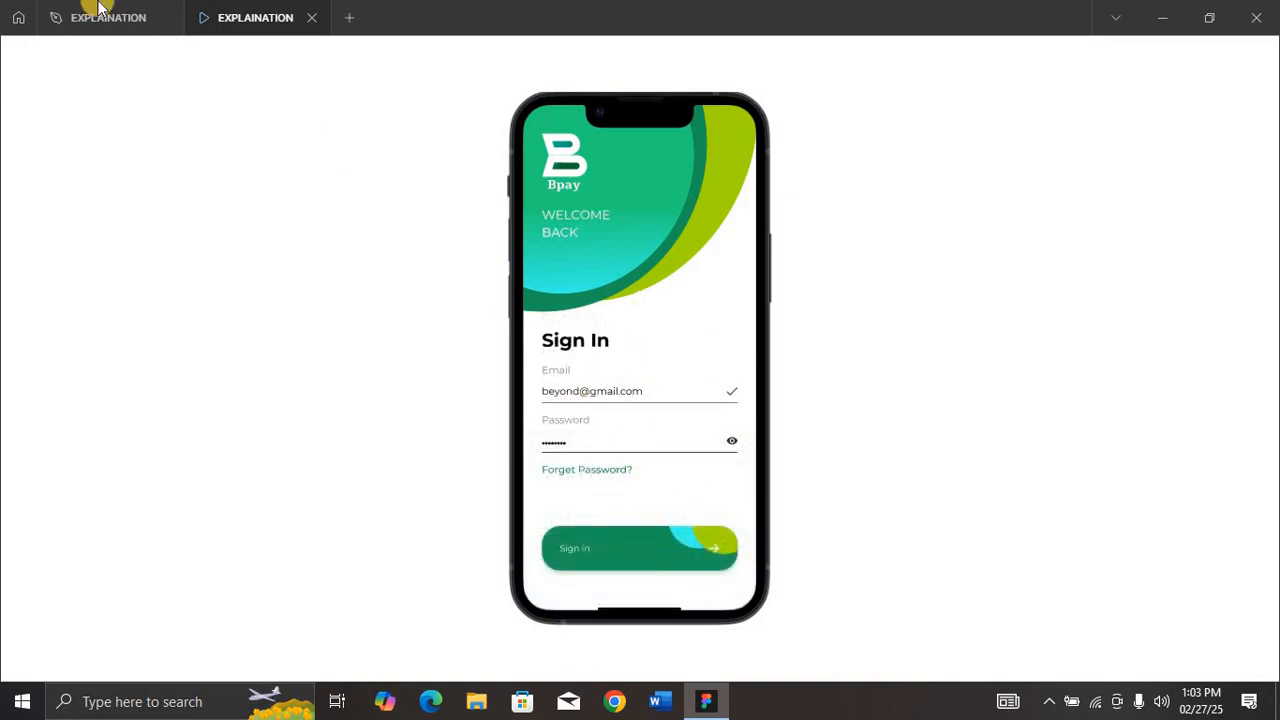
Step: Return to the design file and link the Sign in button on the final Sign In screen to the Balance screen
{"action": "left_click", "coordinate": [75, 24]}
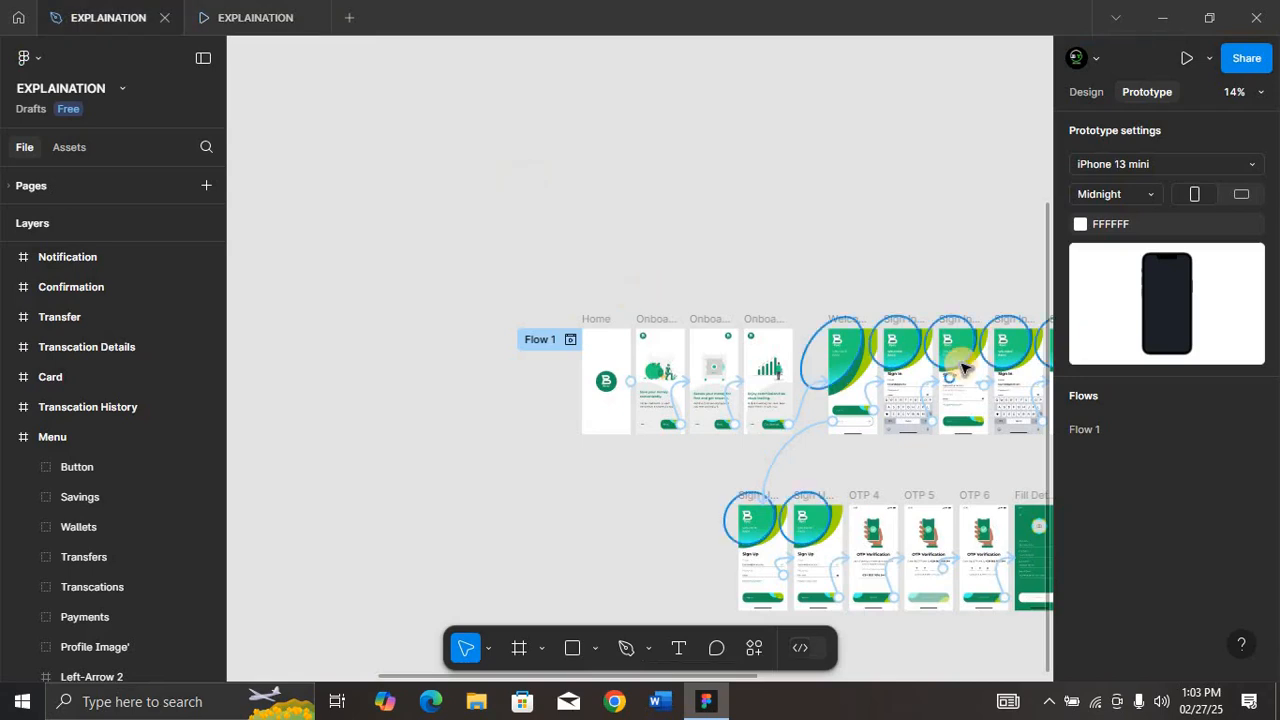
{"action": "scroll", "coordinate": [960, 368], "scroll_direction": "right", "scroll_amount": 2}
{"action": "scroll", "coordinate": [960, 368], "scroll_direction": "right", "scroll_amount": 2}
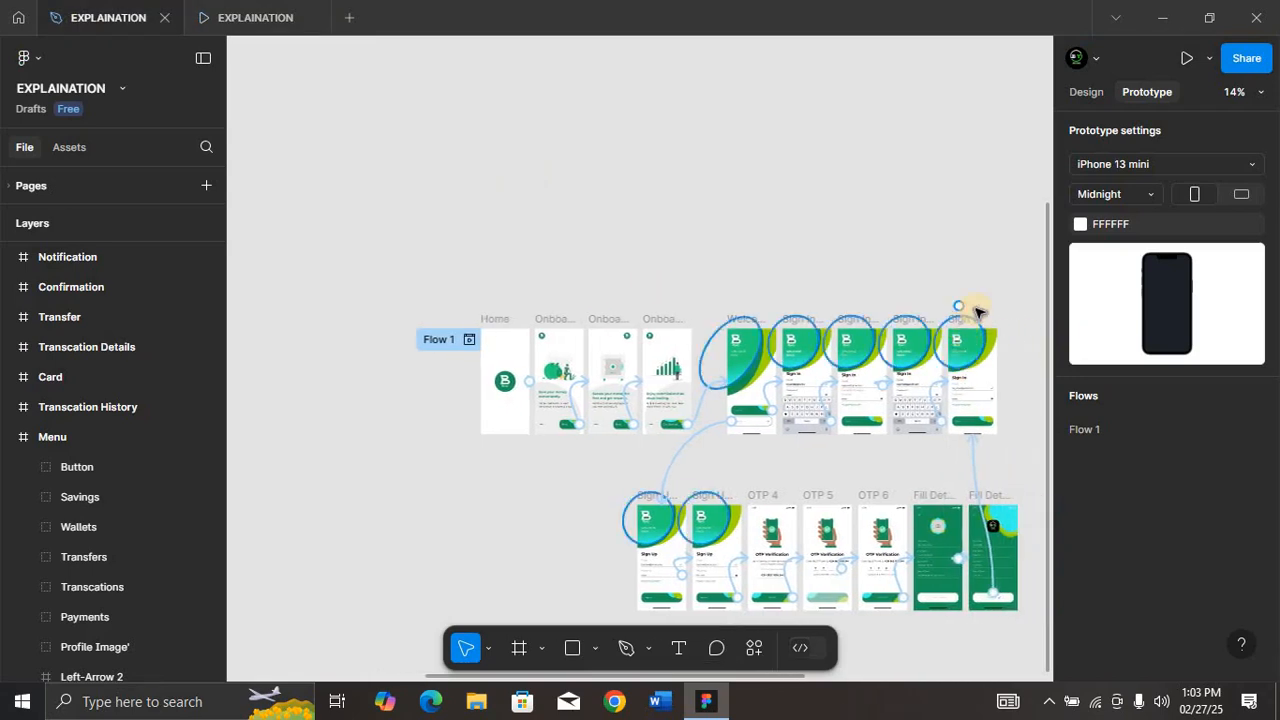
{"action": "left_click", "coordinate": [967, 320]}
{"action": "key", "text": "shift+2"}
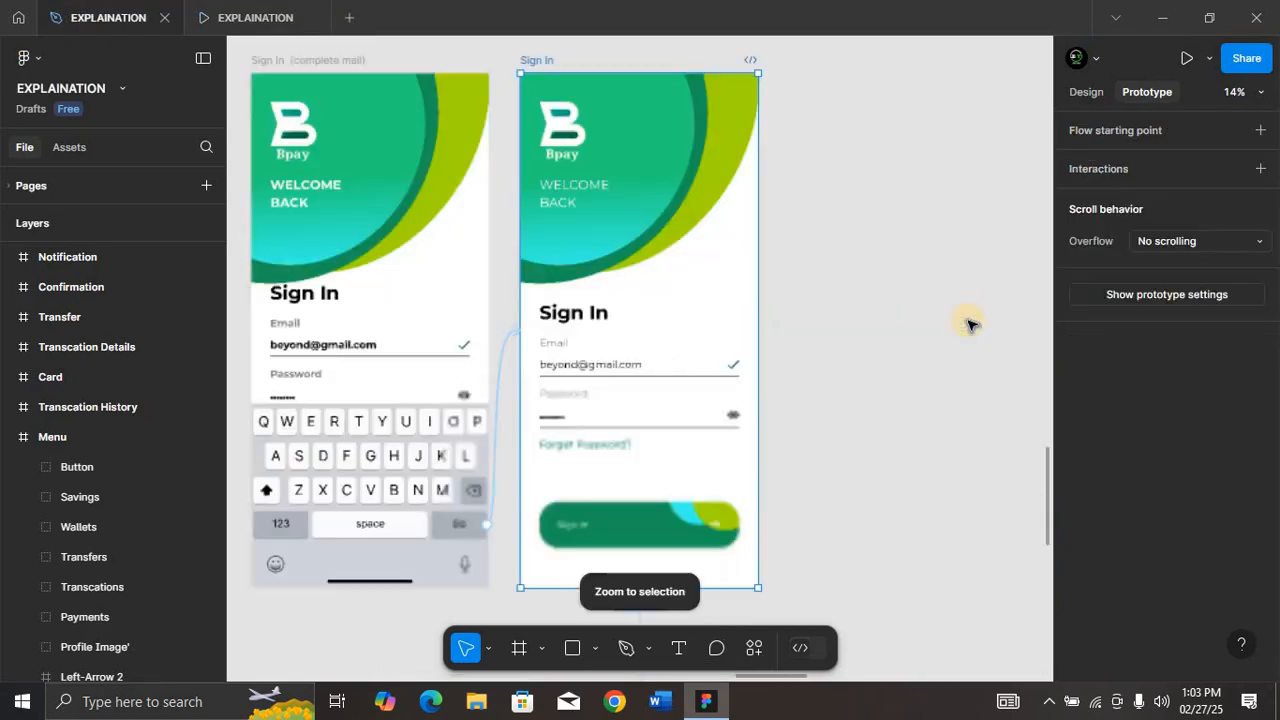
{"action": "left_click", "coordinate": [720, 526]}
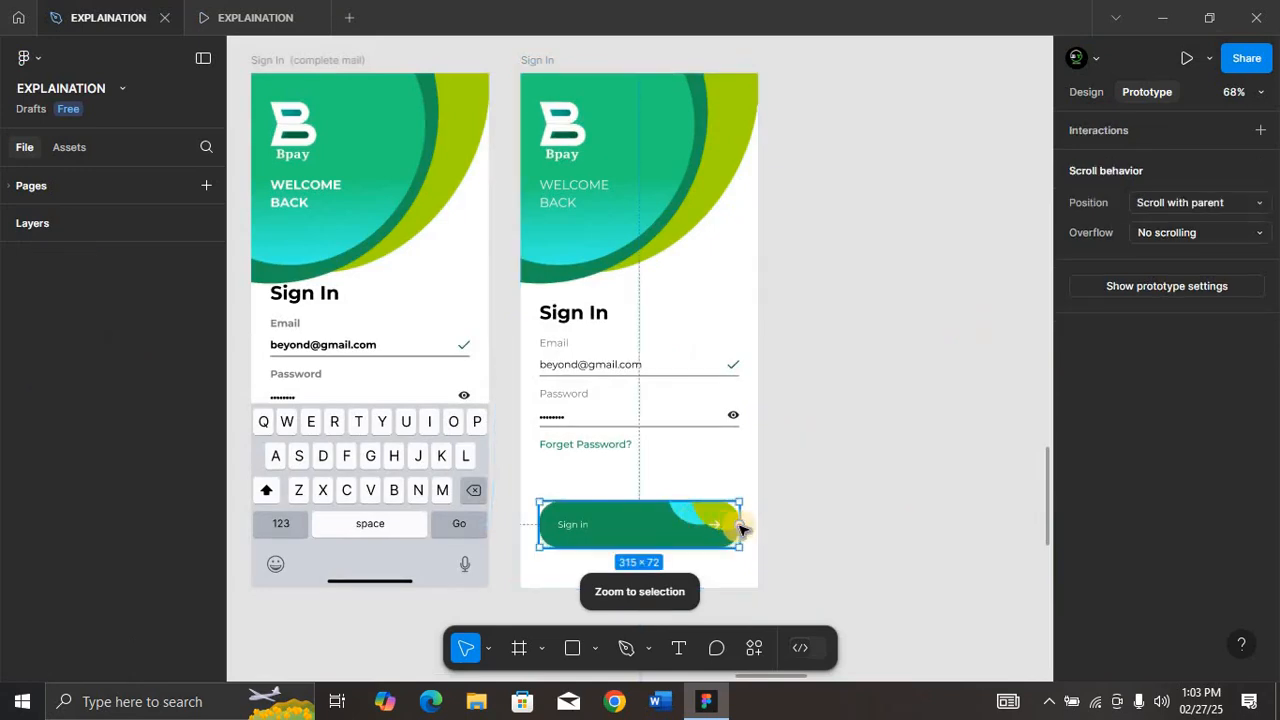
{"action": "left_click_drag", "start_coordinate": [743, 526], "coordinate": [786, 352]}
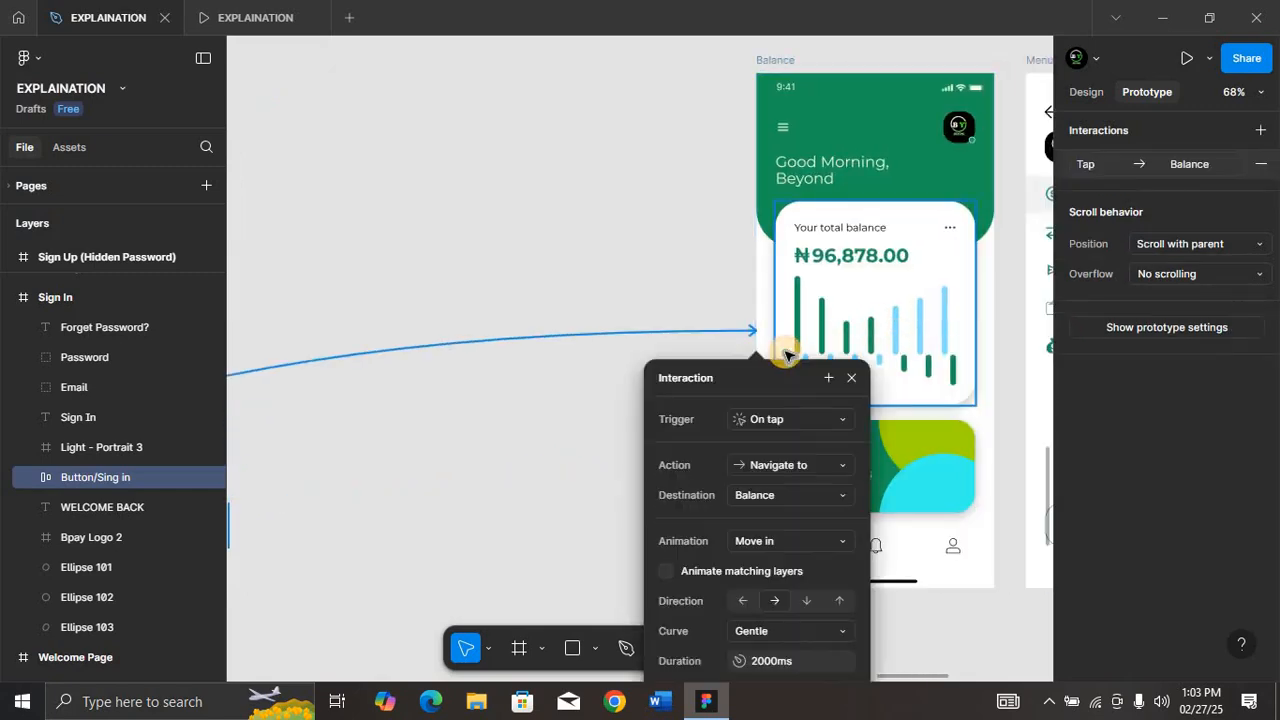
Step: Set the Sign in button's transition to Balance to Dissolve with the Slow curve
{"action": "left_click", "coordinate": [779, 543]}
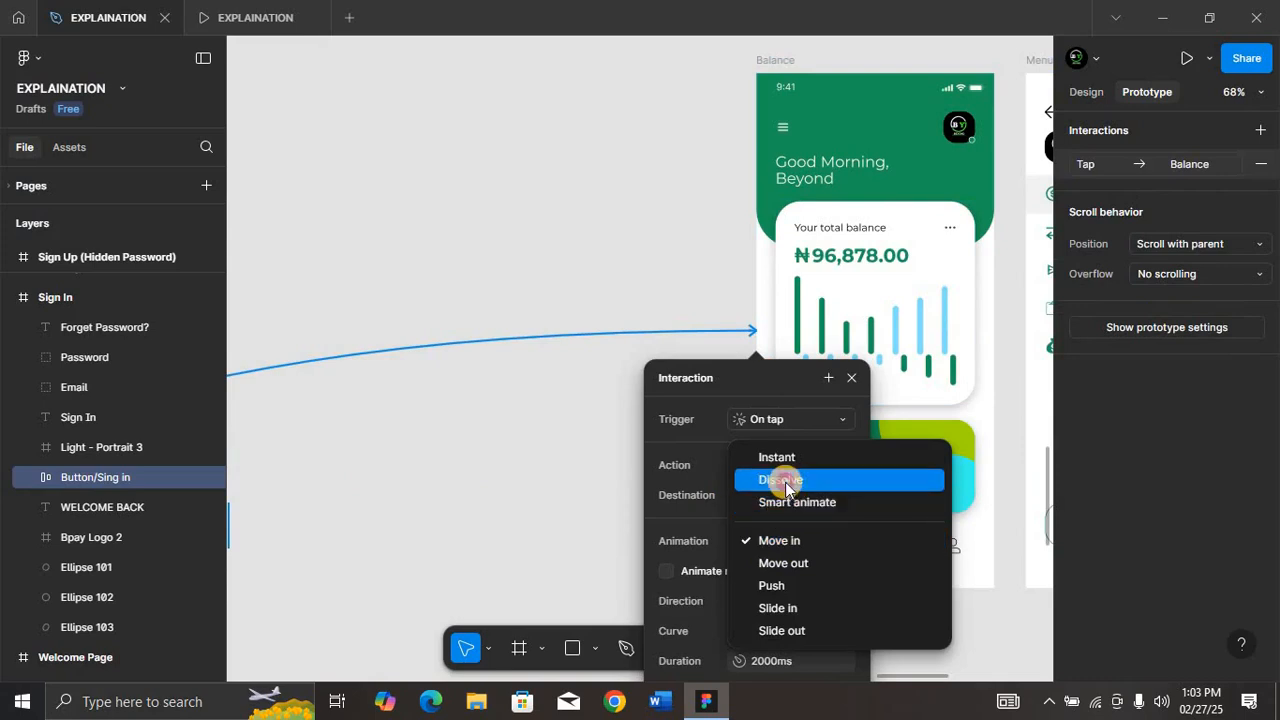
{"action": "left_click", "coordinate": [785, 483]}
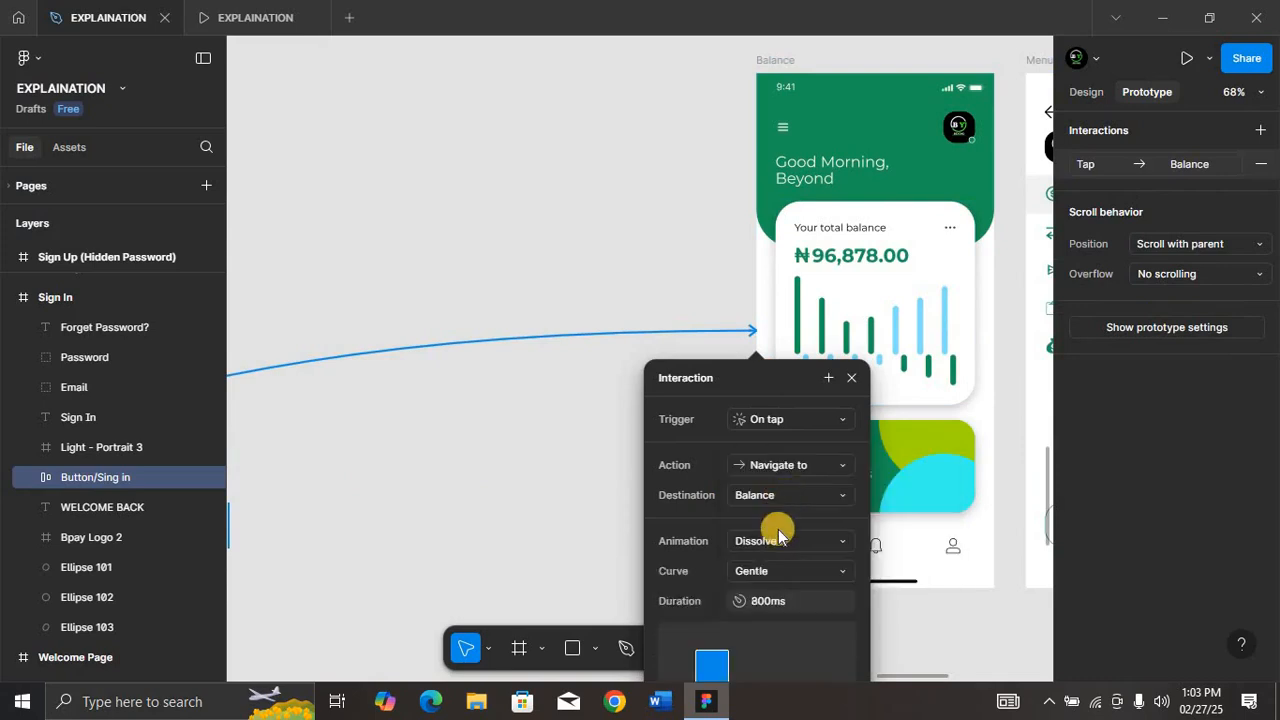
{"action": "left_click", "coordinate": [789, 571]}
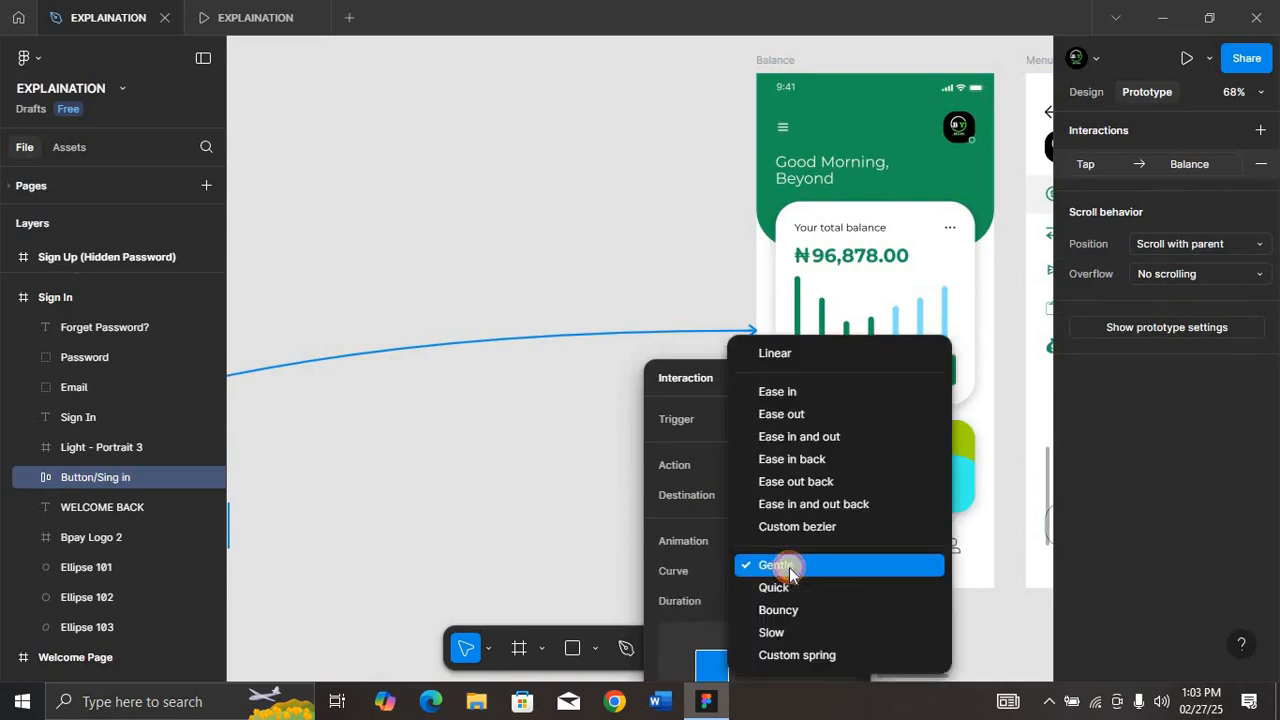
{"action": "left_click", "coordinate": [786, 630]}
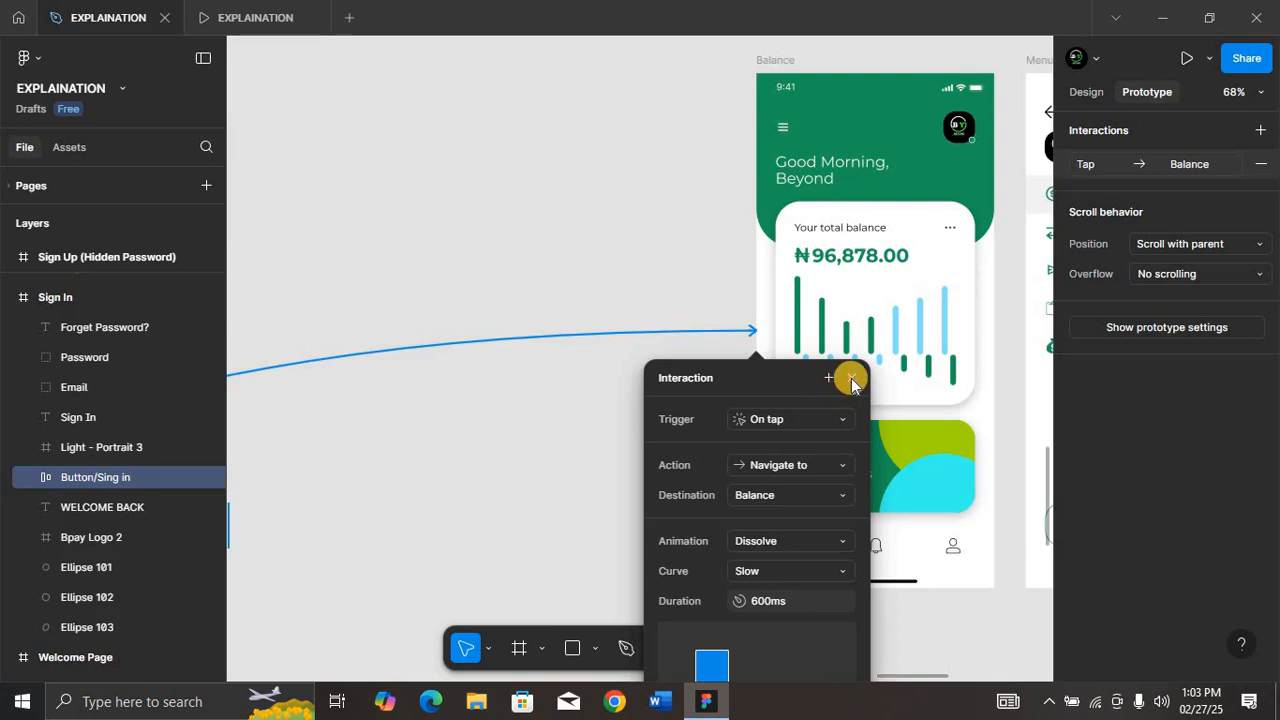
{"action": "key", "text": "Escape"}
Step: Replay the Sign In keyboard screen in the presentation and sign in to the Balance screen
{"action": "left_click", "coordinate": [250, 17]}
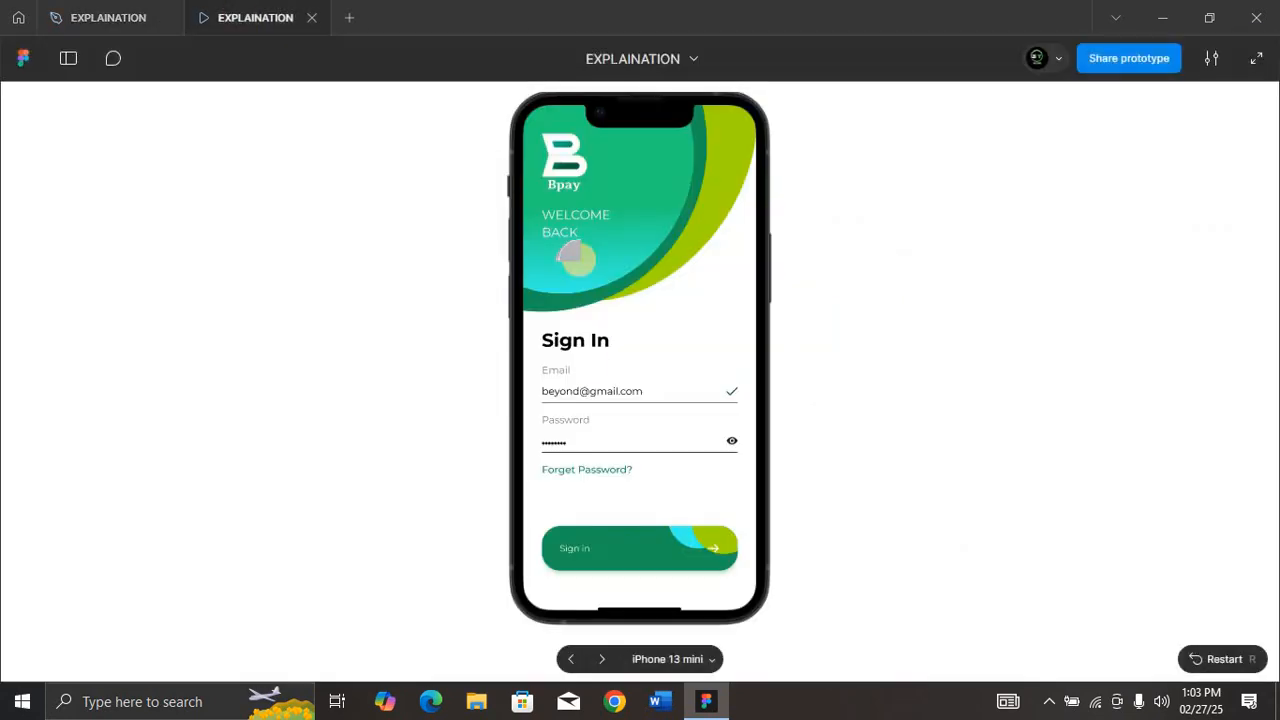
{"action": "left_click", "coordinate": [571, 659]}
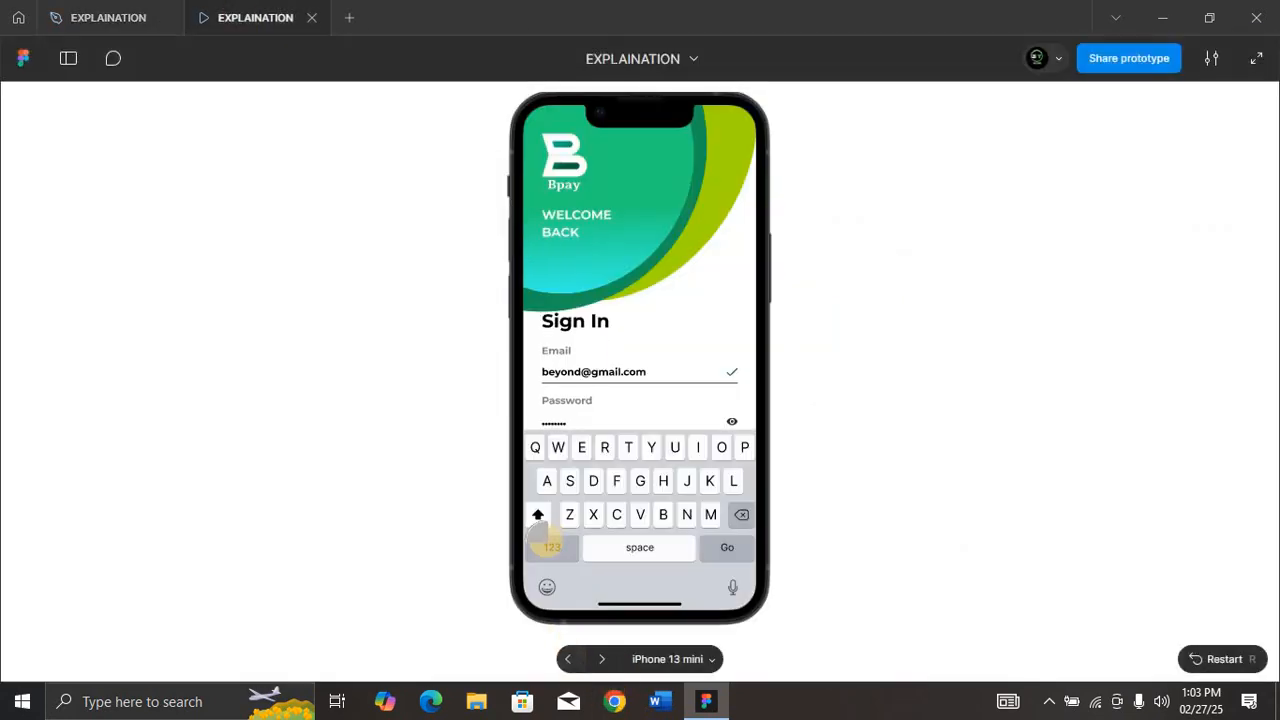
{"action": "left_click", "coordinate": [725, 550]}
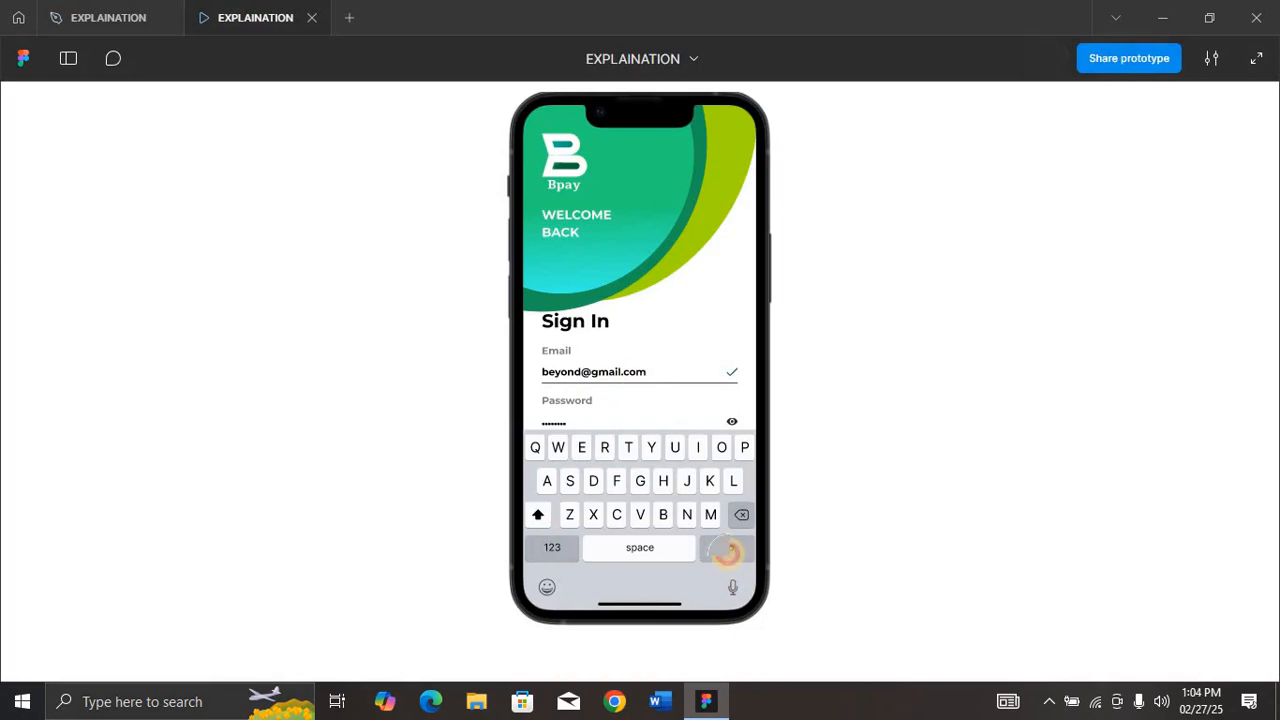
{"action": "left_click", "coordinate": [663, 551]}
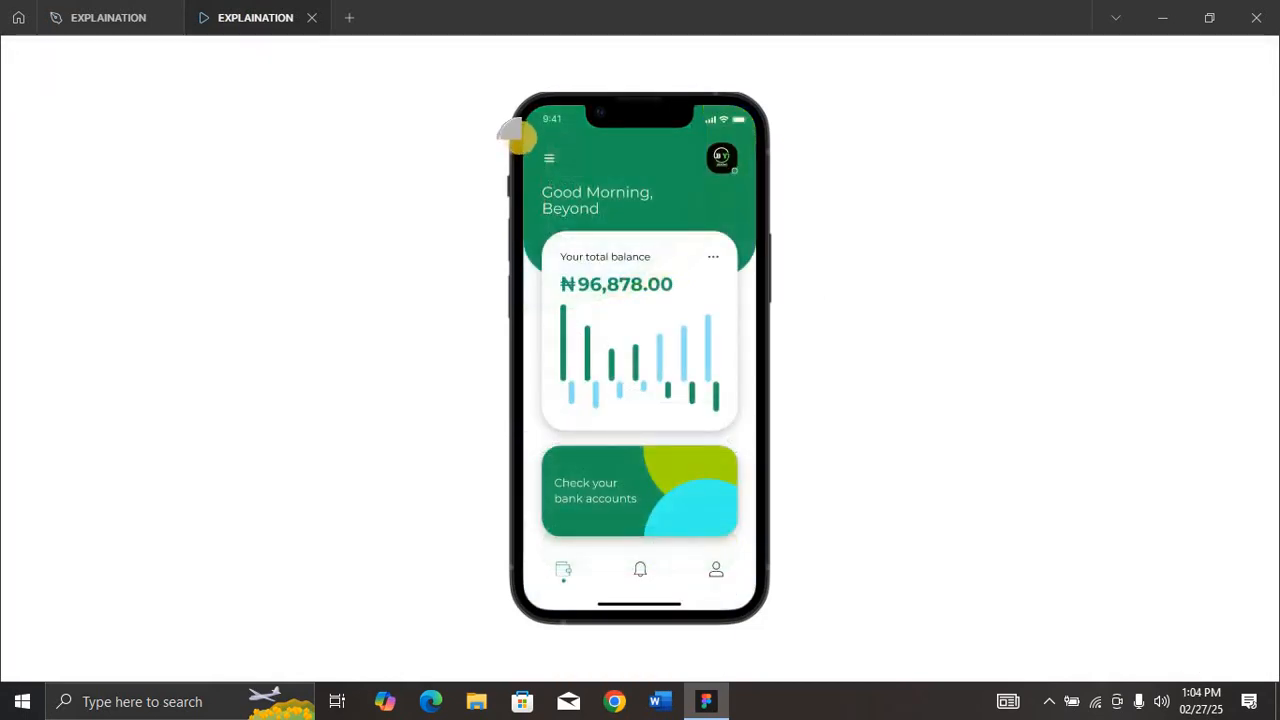
Step: Test the presented Balance screen's menu by opening it, returning to Balance and opening it again
{"action": "left_click", "coordinate": [541, 153]}
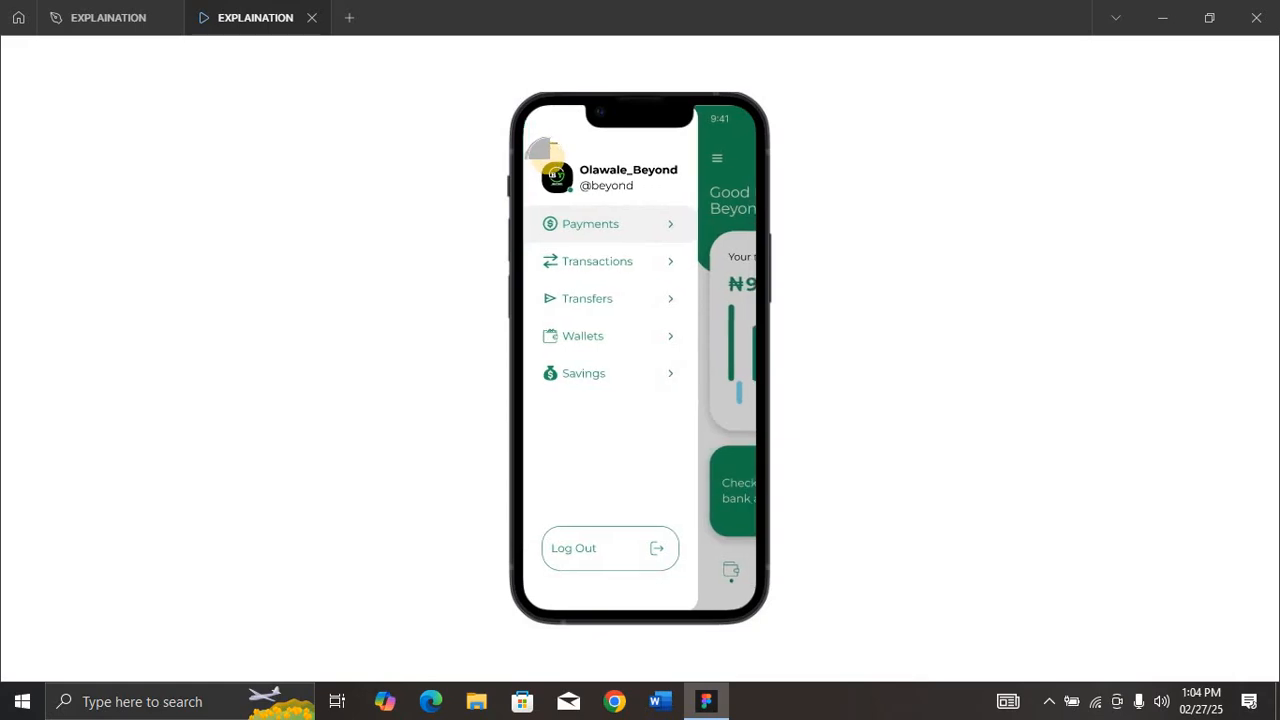
{"action": "left_click", "coordinate": [541, 140]}
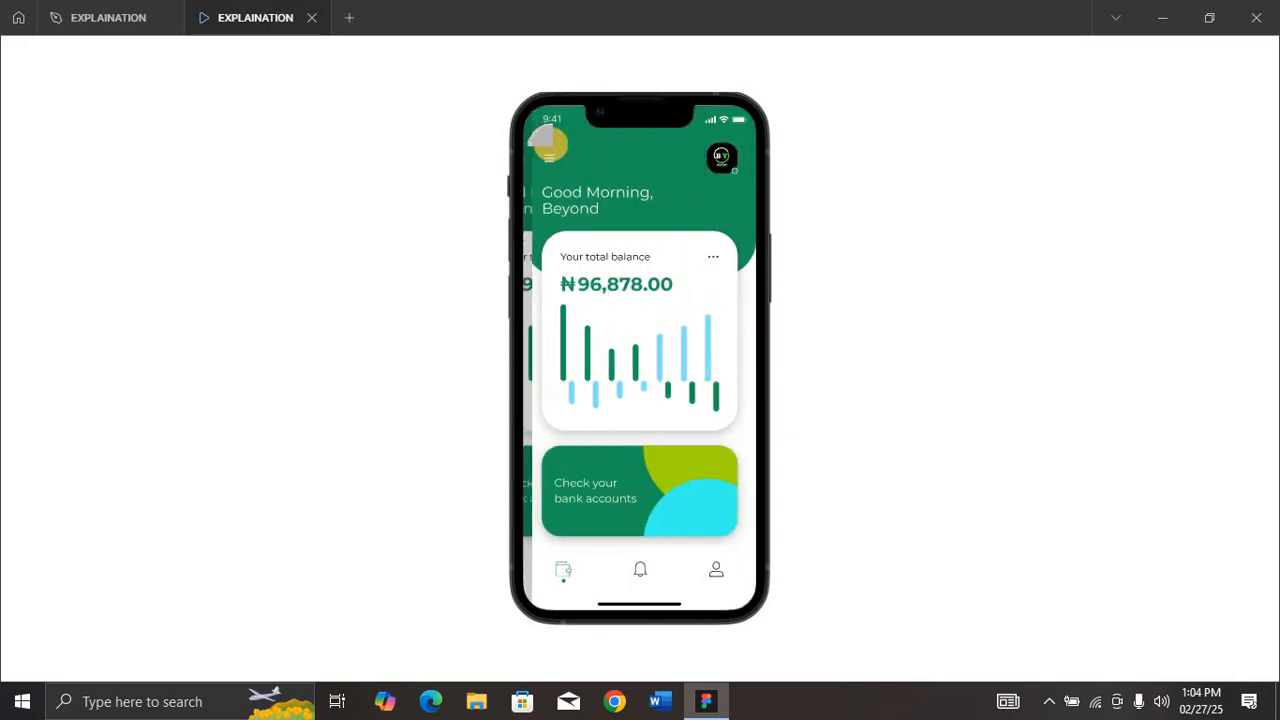
{"action": "left_click", "coordinate": [548, 153]}
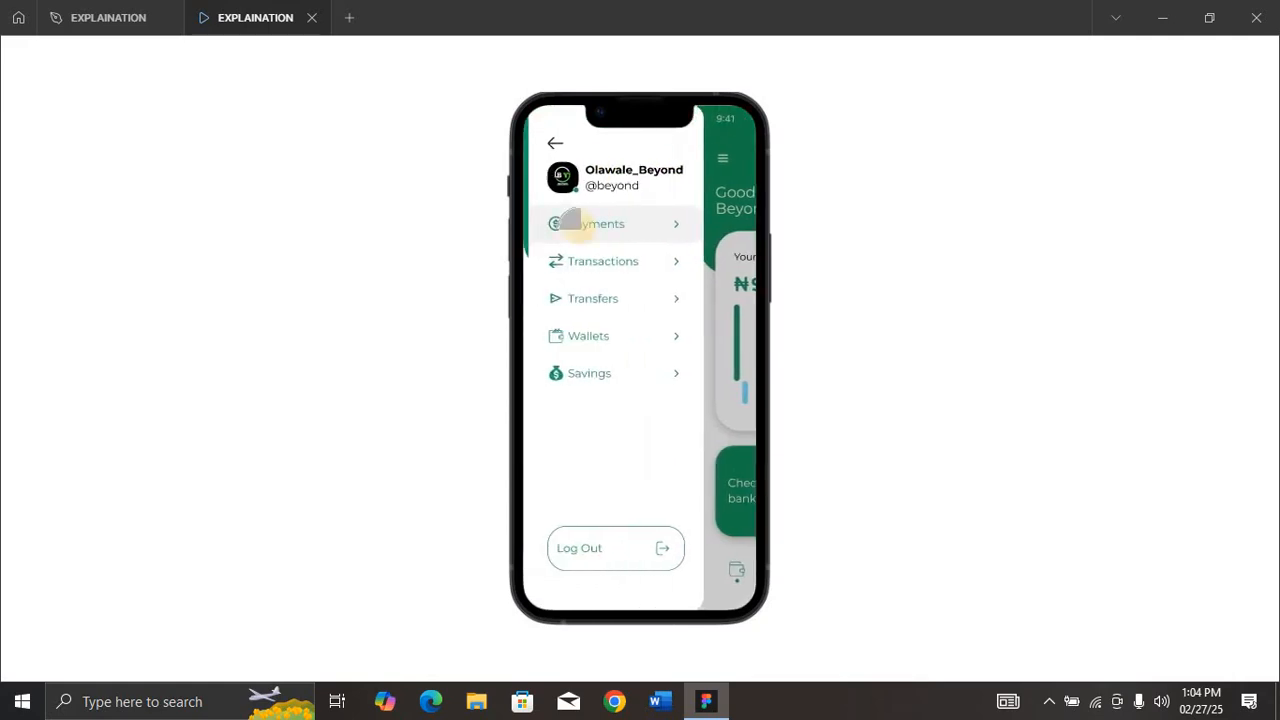
Step: Return to the design file and move the Menu screen away from Balance to the empty canvas below and beyond the Profile screen
{"action": "left_click", "coordinate": [115, 15]}
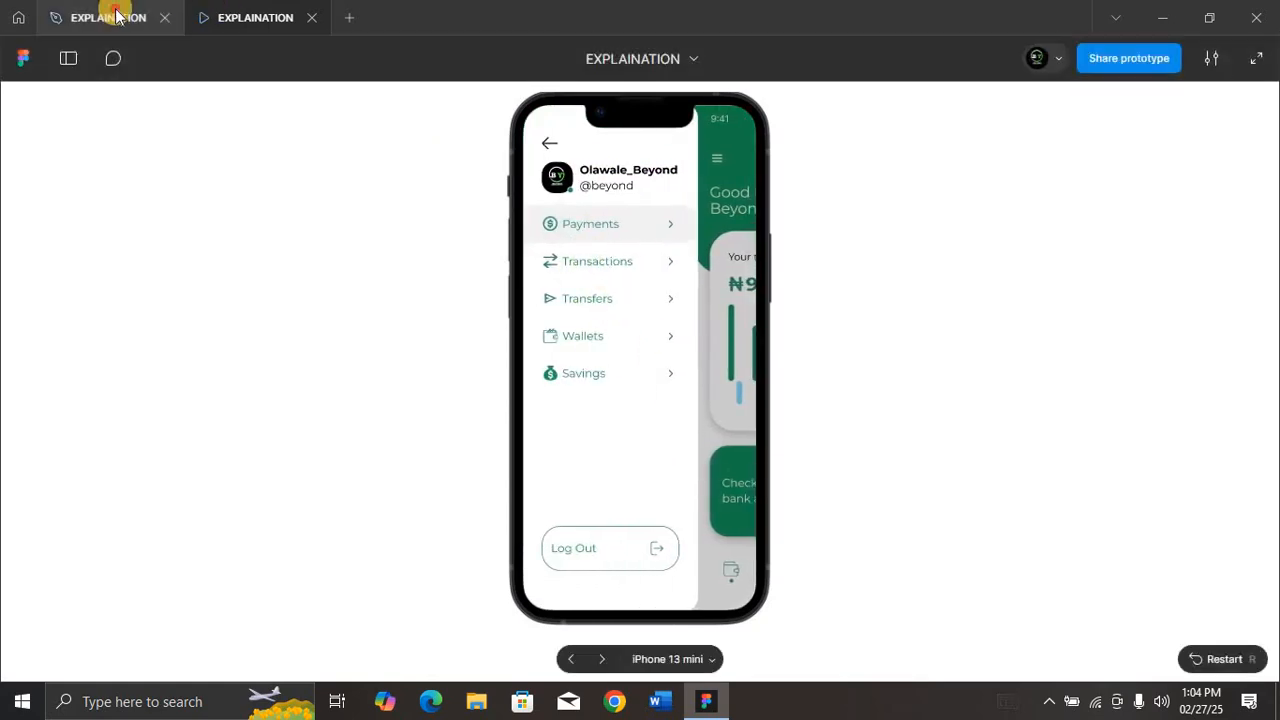
{"action": "scroll", "coordinate": [699, 363], "scroll_direction": "right", "scroll_amount": 5}
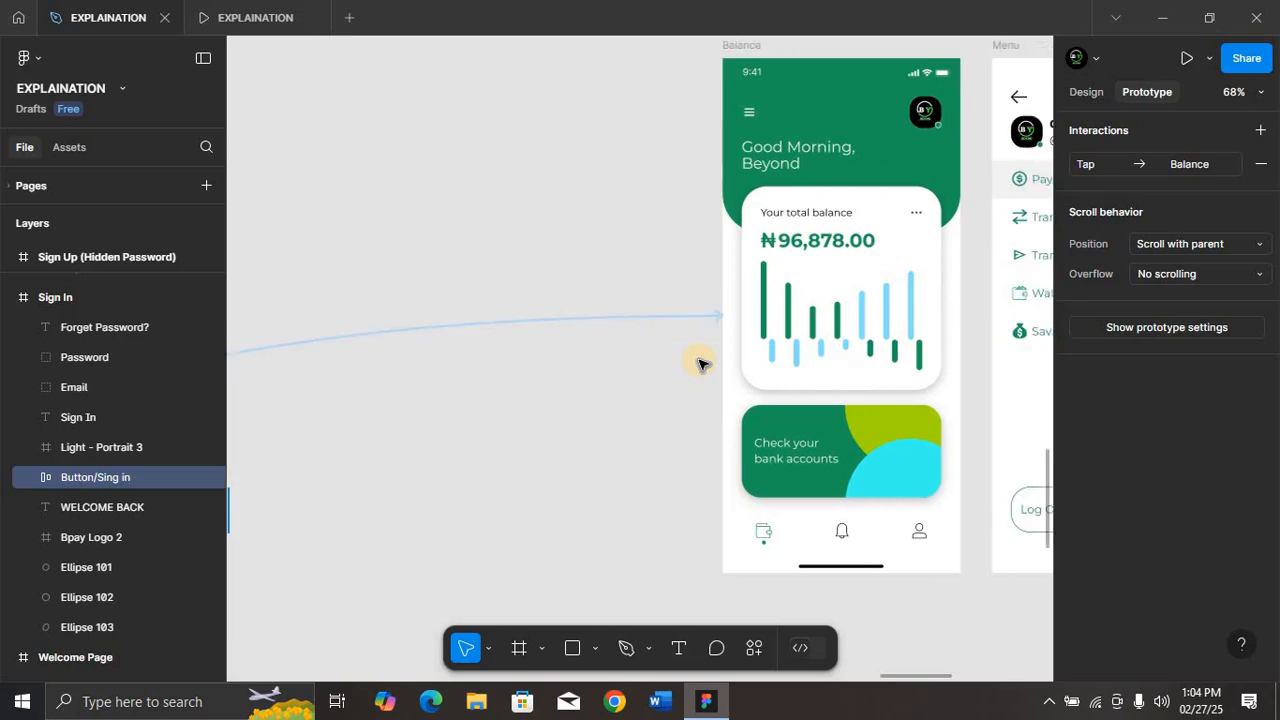
{"action": "scroll", "coordinate": [699, 363], "scroll_direction": "right", "scroll_amount": 5}
{"action": "right_click", "coordinate": [699, 365]}
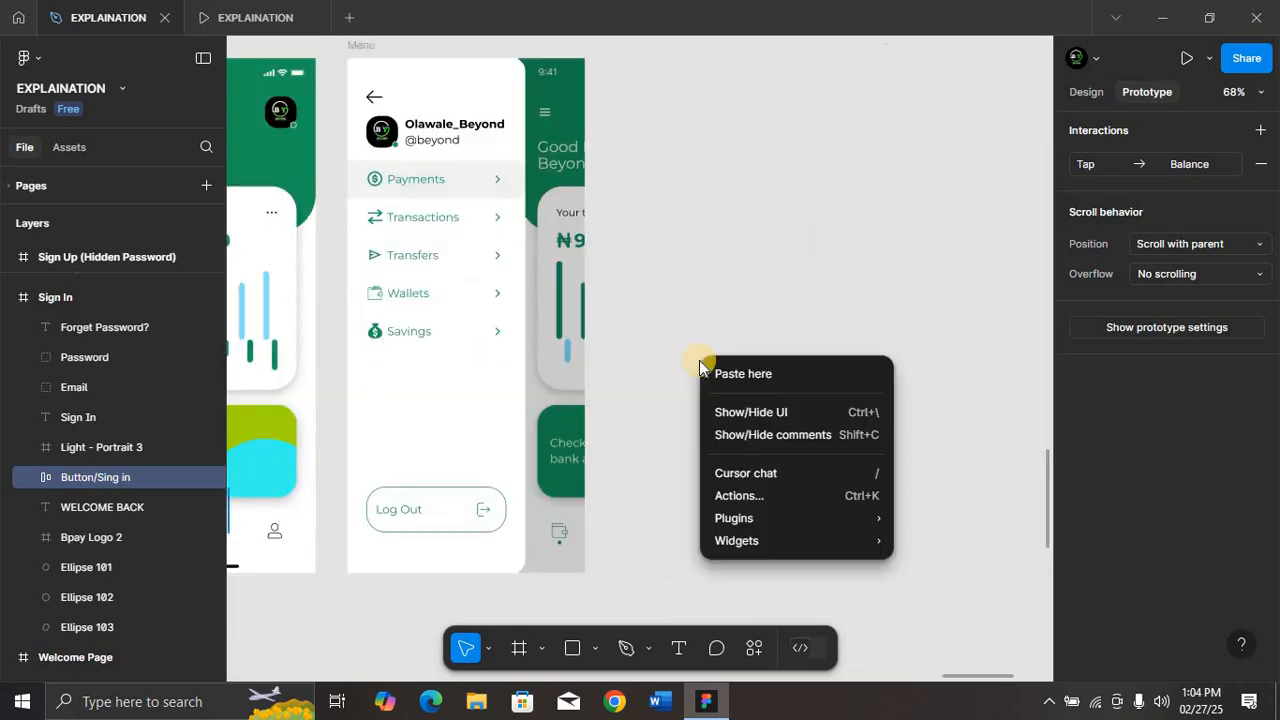
{"action": "left_click", "coordinate": [700, 306]}
{"action": "key", "text": "ctrl+minus"}
{"action": "key", "text": "ctrl+minus"}
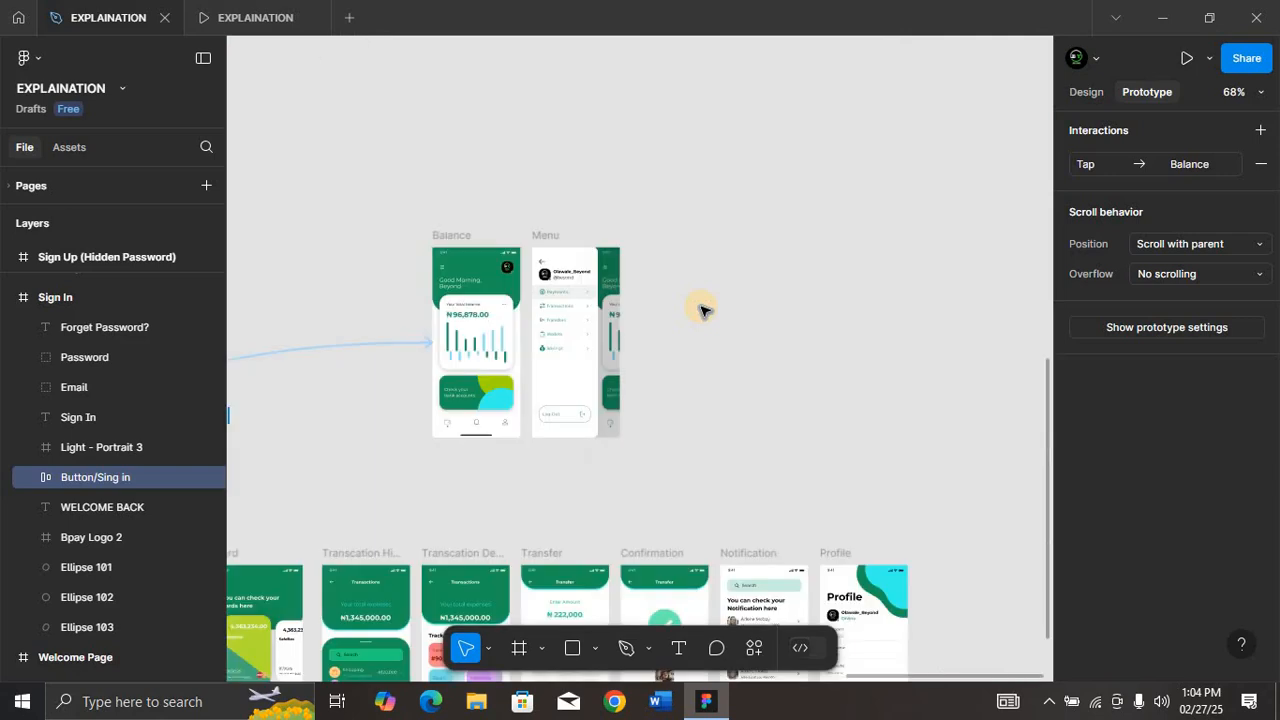
{"action": "scroll", "coordinate": [700, 310], "scroll_direction": "down", "scroll_amount": 6}
{"action": "key", "text": "ctrl+minus"}
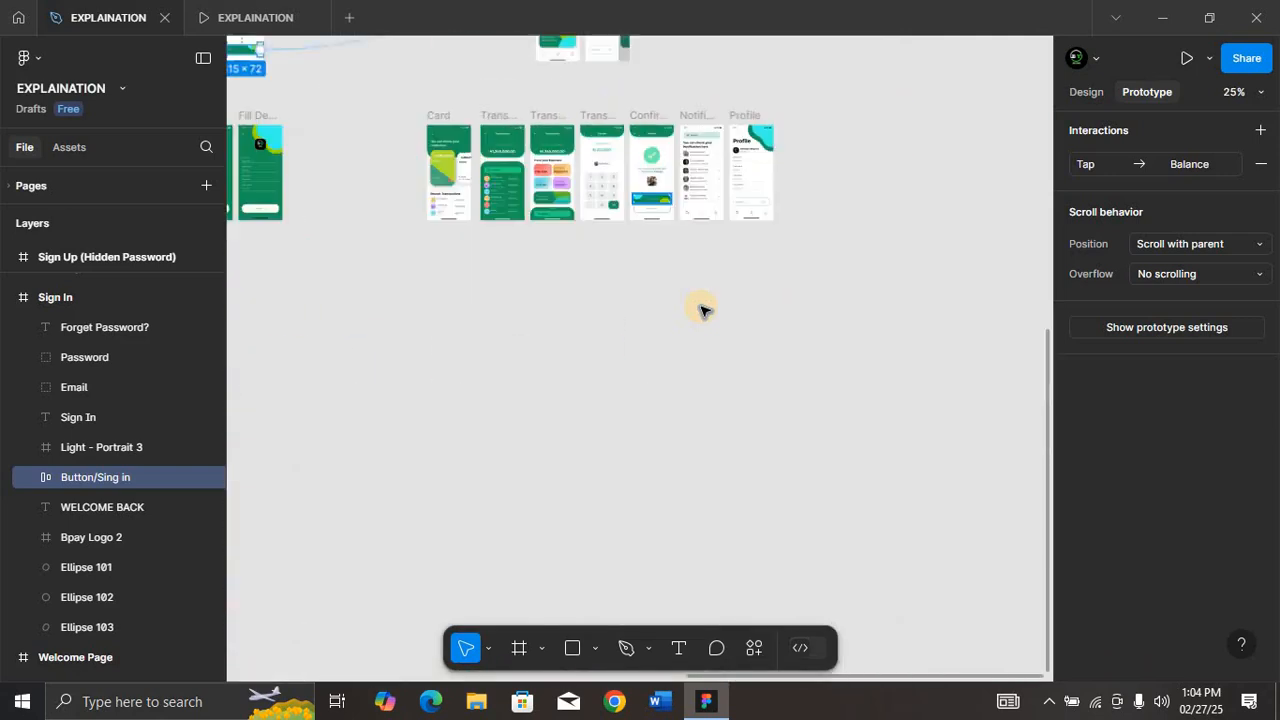
{"action": "scroll", "coordinate": [700, 310], "scroll_direction": "down", "scroll_amount": 2}
{"action": "scroll", "coordinate": [700, 310], "scroll_direction": "up", "scroll_amount": 5}
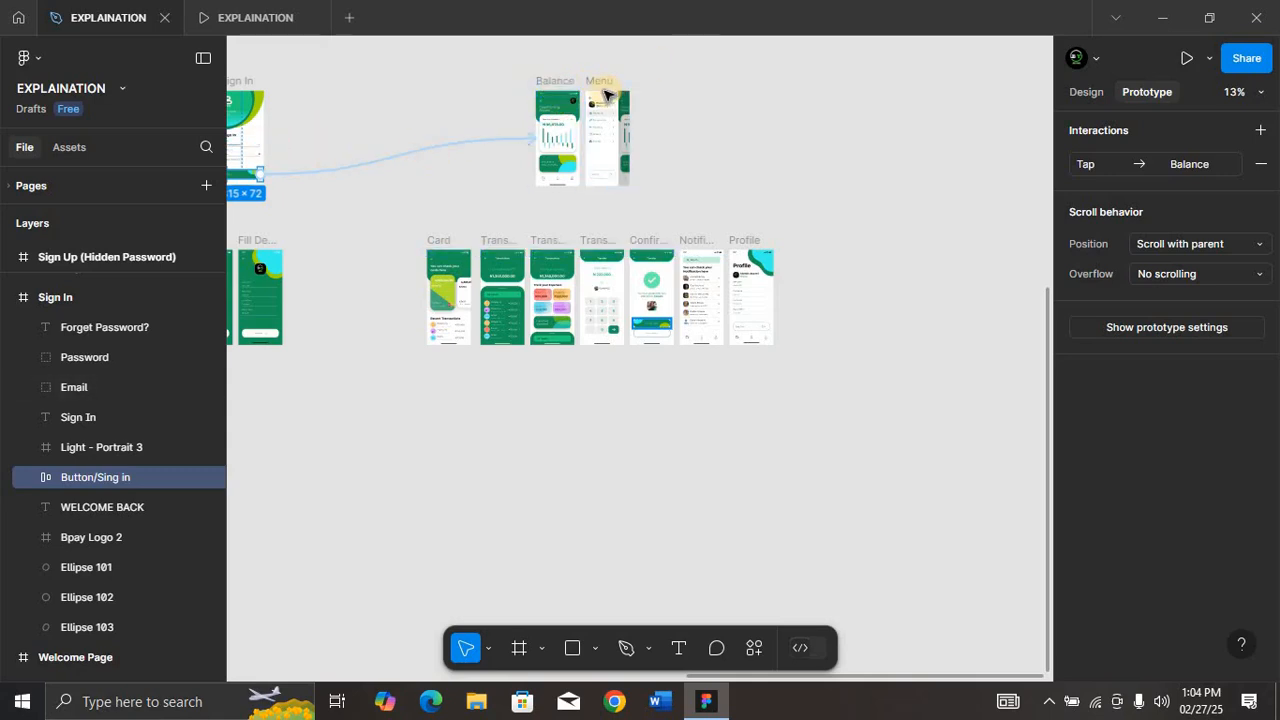
{"action": "left_click_drag", "start_coordinate": [600, 81], "coordinate": [910, 566]}
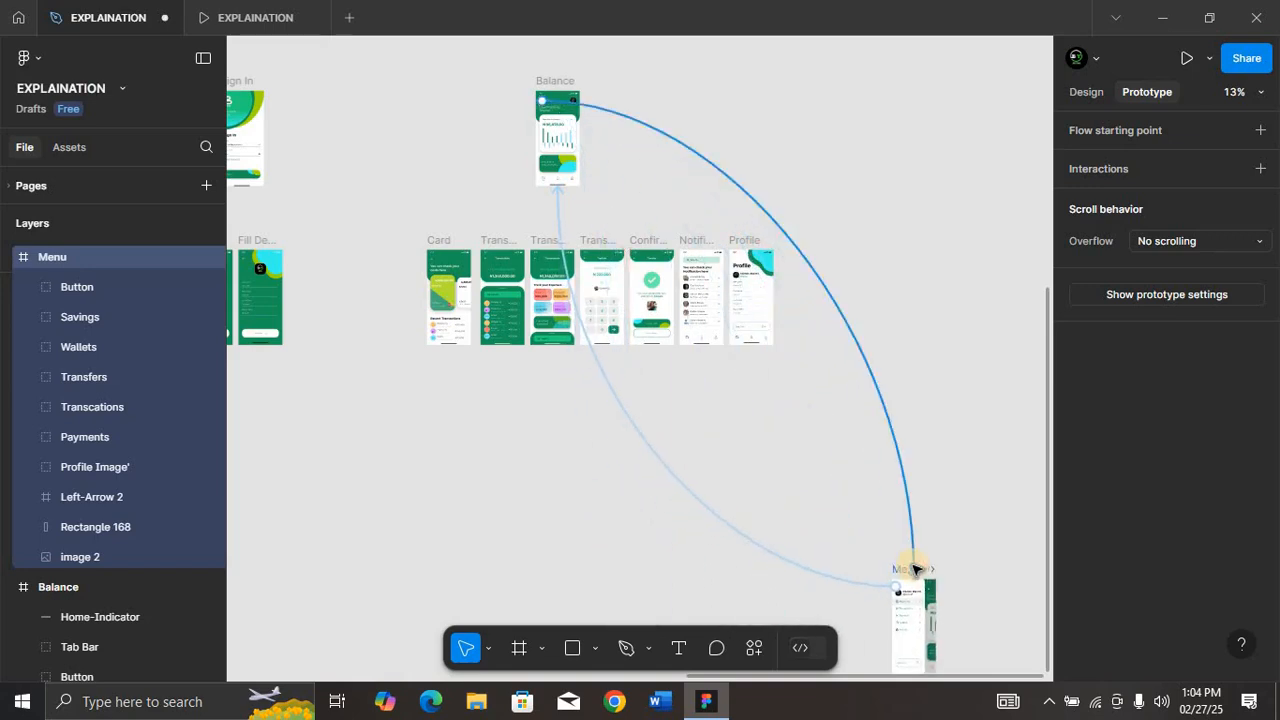
Step: Examine the connections between Balance and the moved Menu screen, comparing the canvas in design and prototype modes
{"action": "scroll", "coordinate": [912, 567], "scroll_direction": "down", "scroll_amount": 5}
{"action": "scroll", "coordinate": [708, 448], "scroll_direction": "up", "scroll_amount": 3}
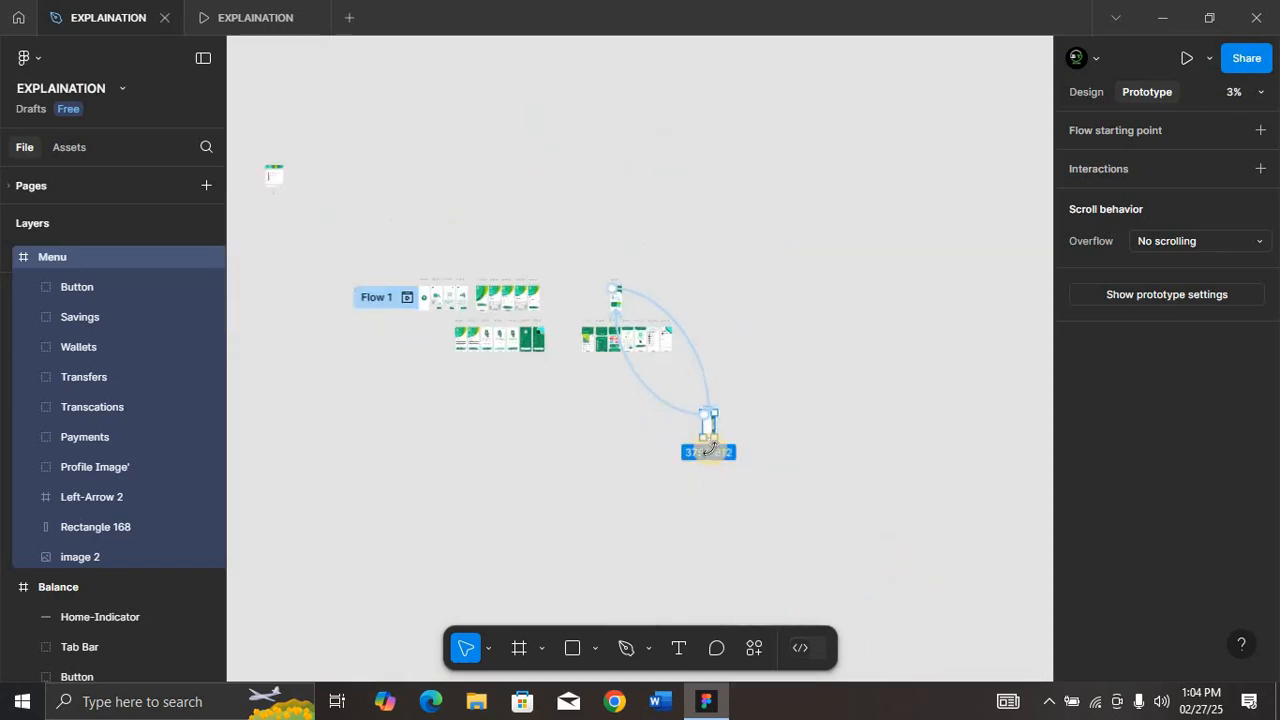
{"action": "right_click", "coordinate": [702, 418]}
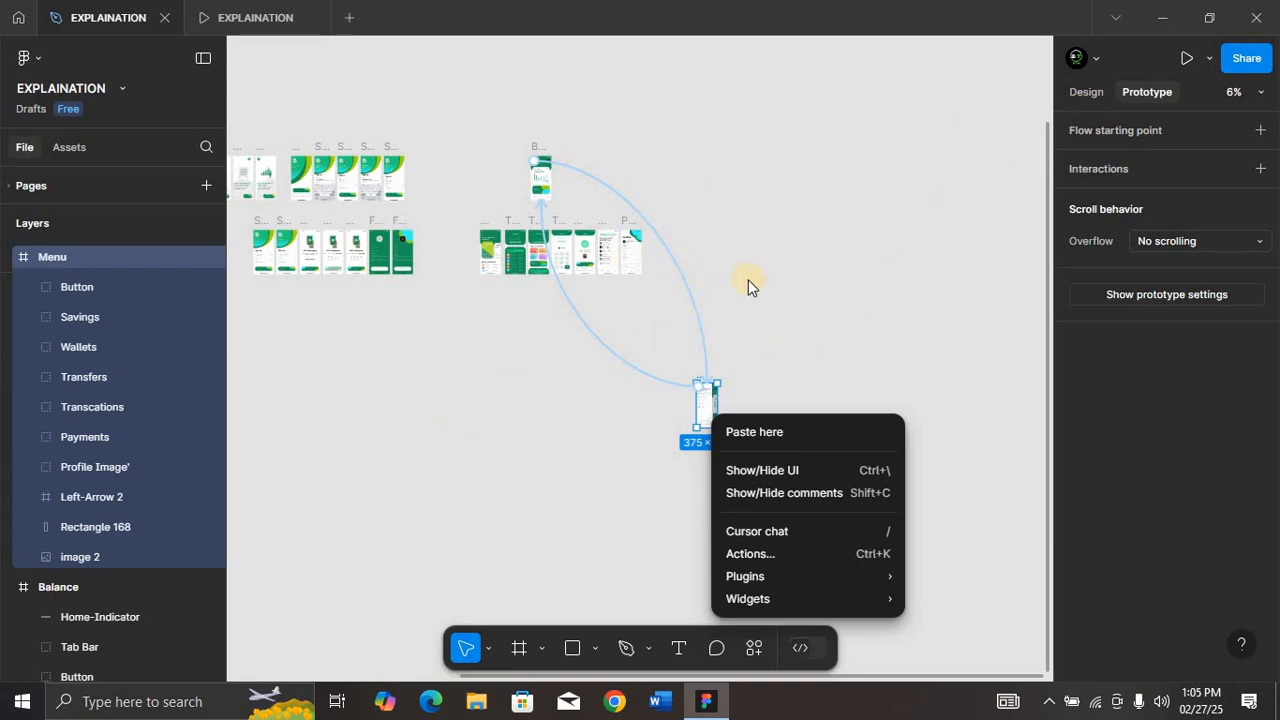
{"action": "left_click", "coordinate": [1089, 92]}
{"action": "left_click", "coordinate": [1086, 92]}
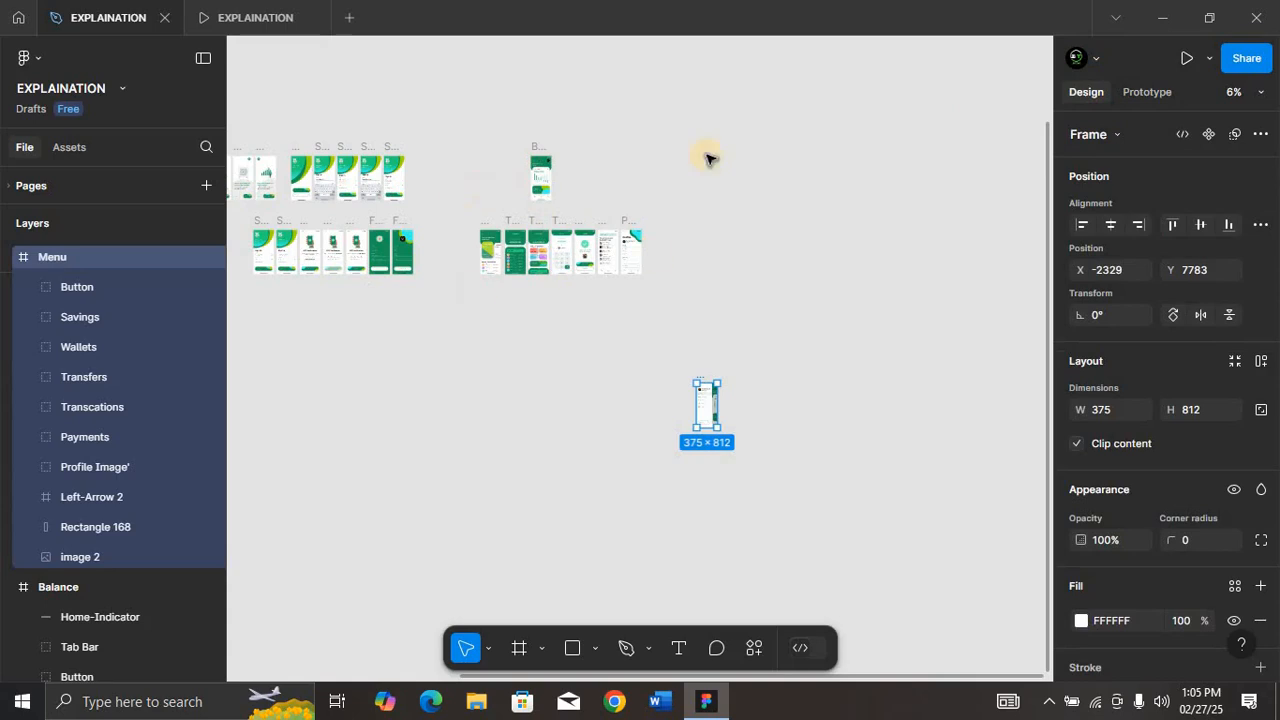
{"action": "scroll", "coordinate": [425, 160], "scroll_direction": "up", "scroll_amount": 1}
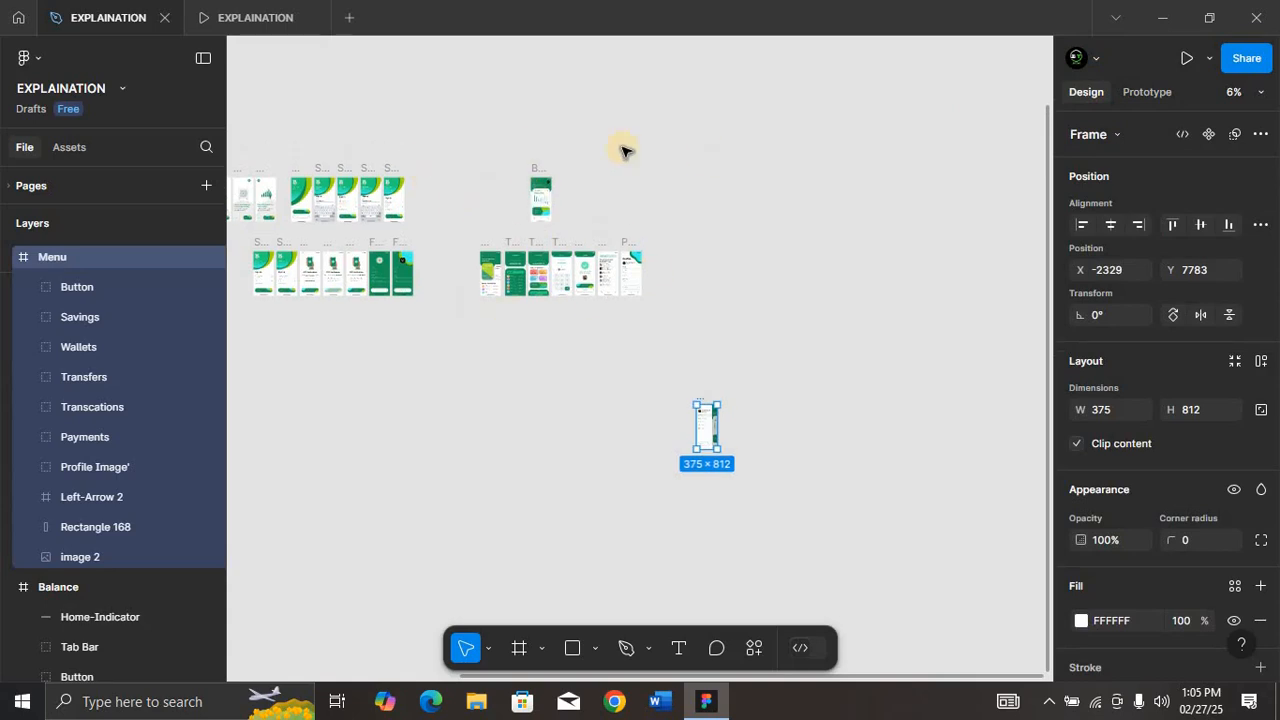
{"action": "left_click", "coordinate": [1146, 92]}
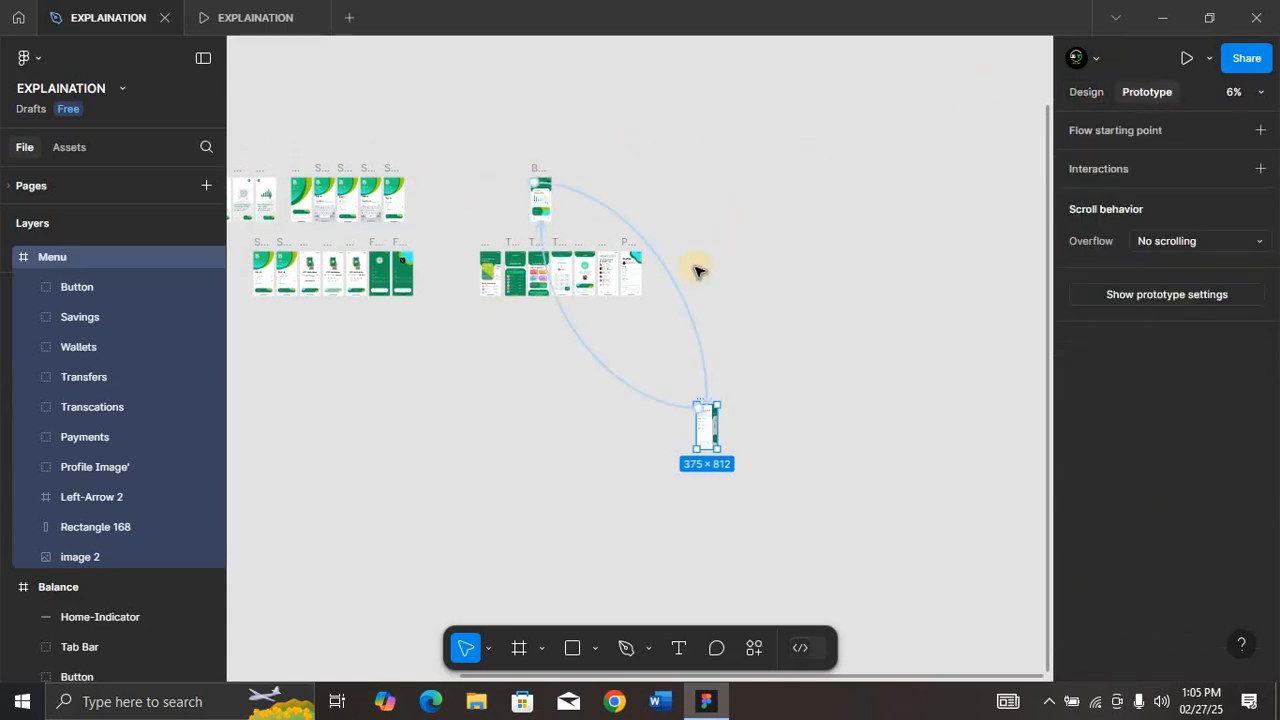
{"action": "left_click", "coordinate": [620, 311]}
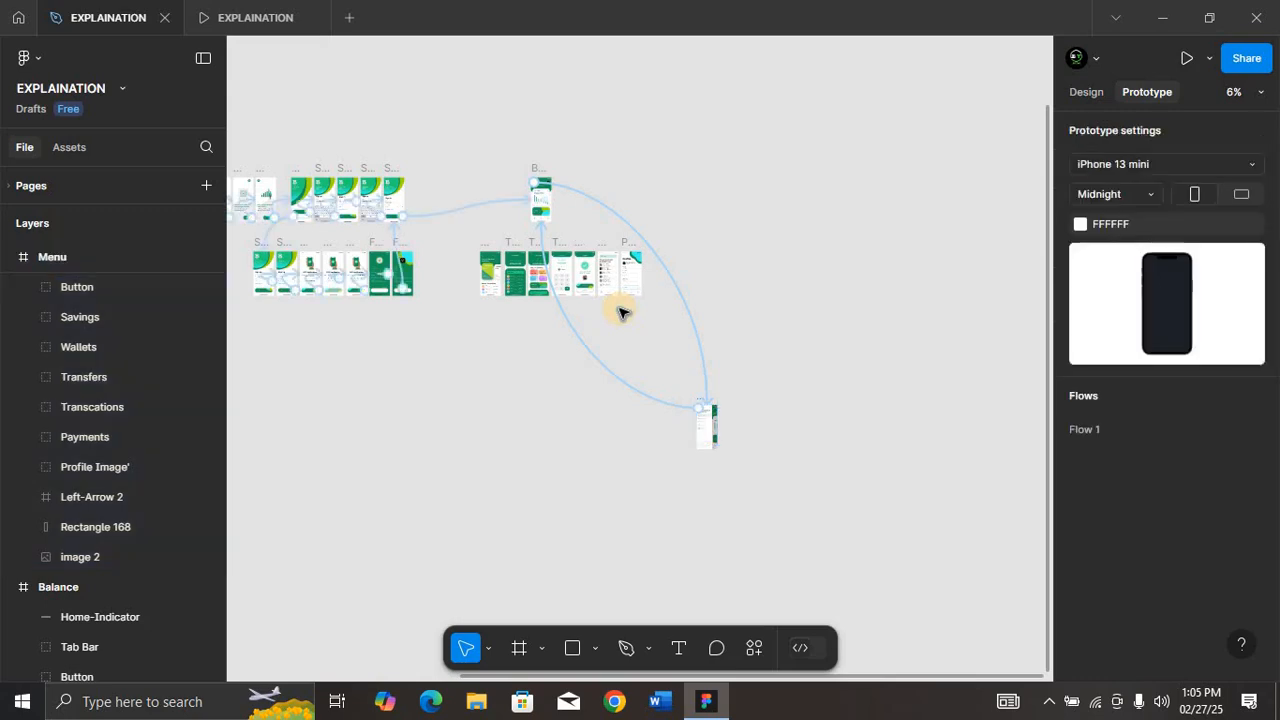
Step: Select the row of seven screens from Card through Profile beneath the Balance screen
{"action": "scroll", "coordinate": [600, 280], "scroll_direction": "up", "scroll_amount": 3}
{"action": "left_click_drag", "start_coordinate": [290, 196], "coordinate": [734, 377]}
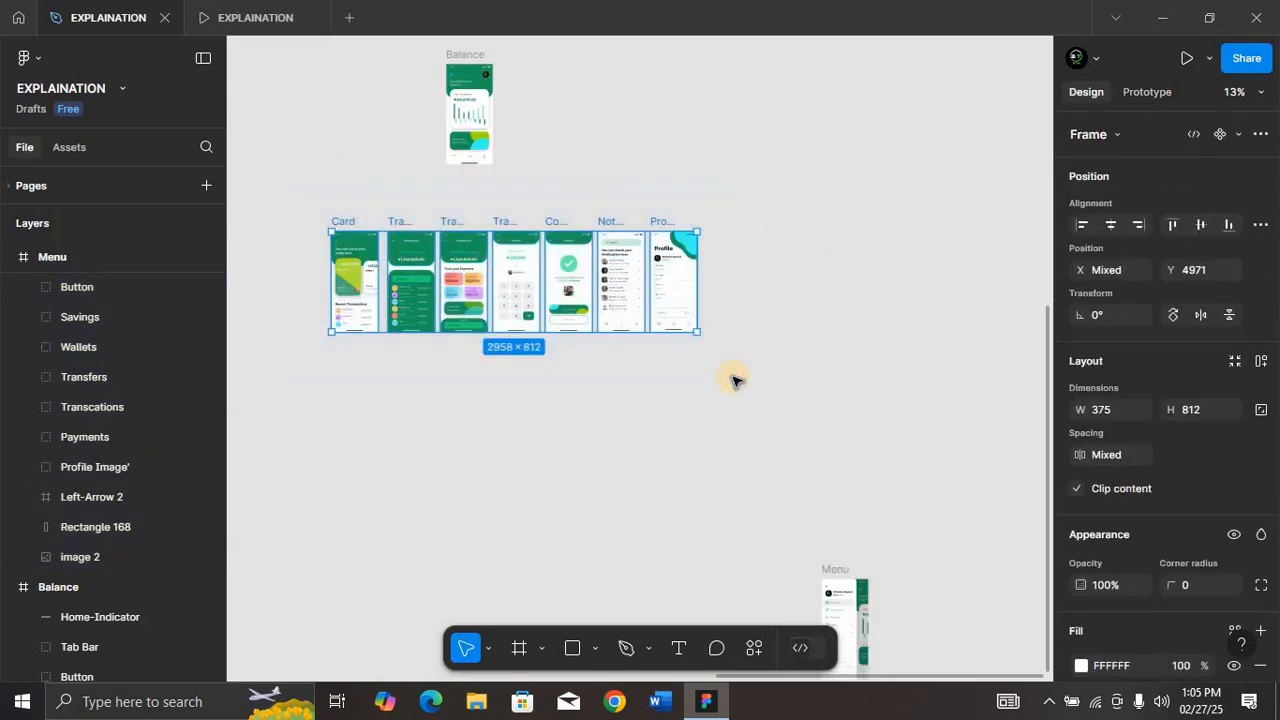
{"action": "key", "text": "shift+2"}
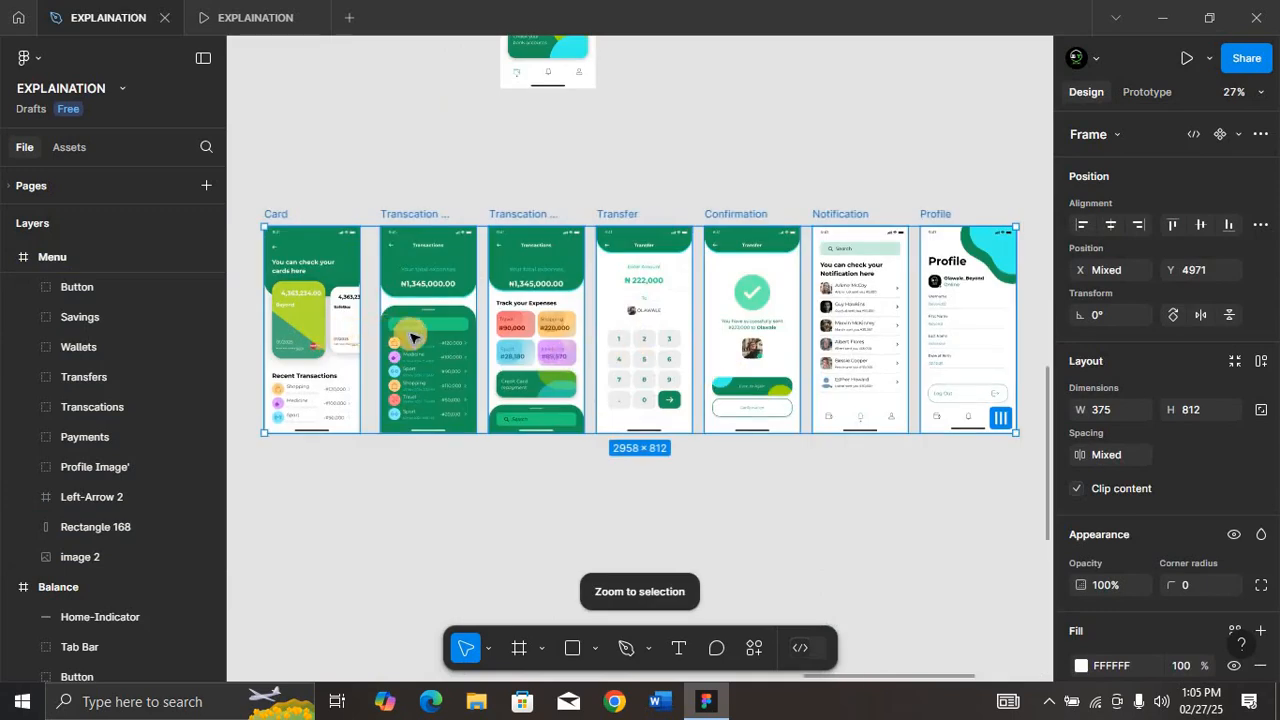